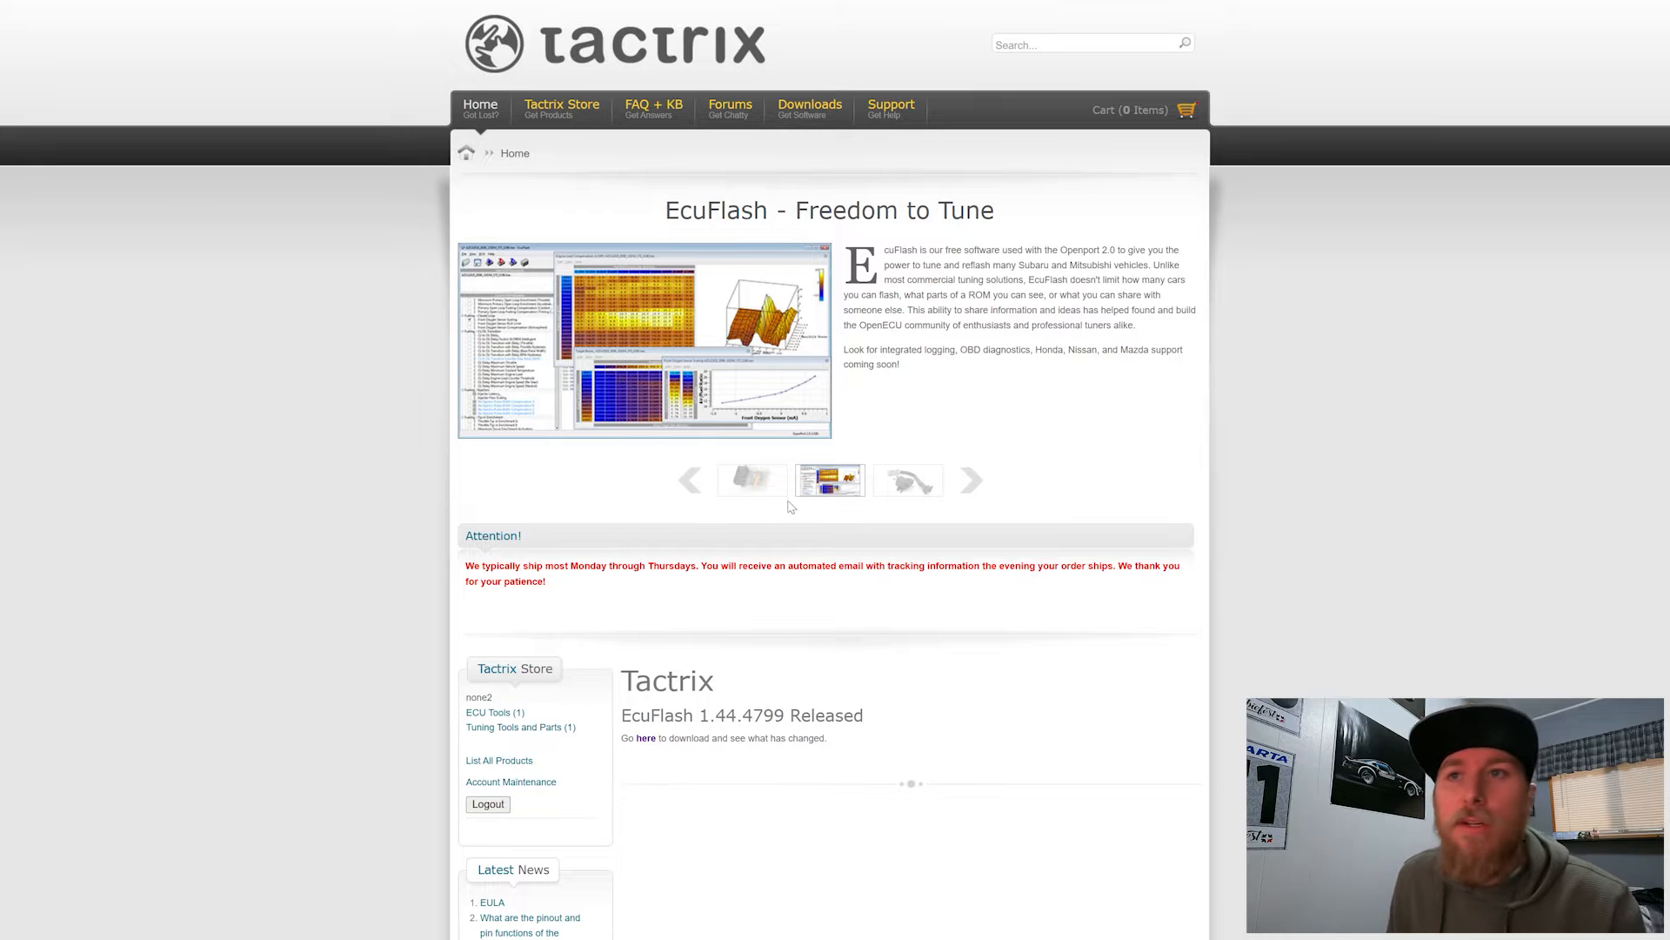
- Open the Tactrix Openport 2.0 product page from the store's ECU Tools category and look through its description
scroll(843, 509, down, 2)
scroll(843, 509, down, 1)
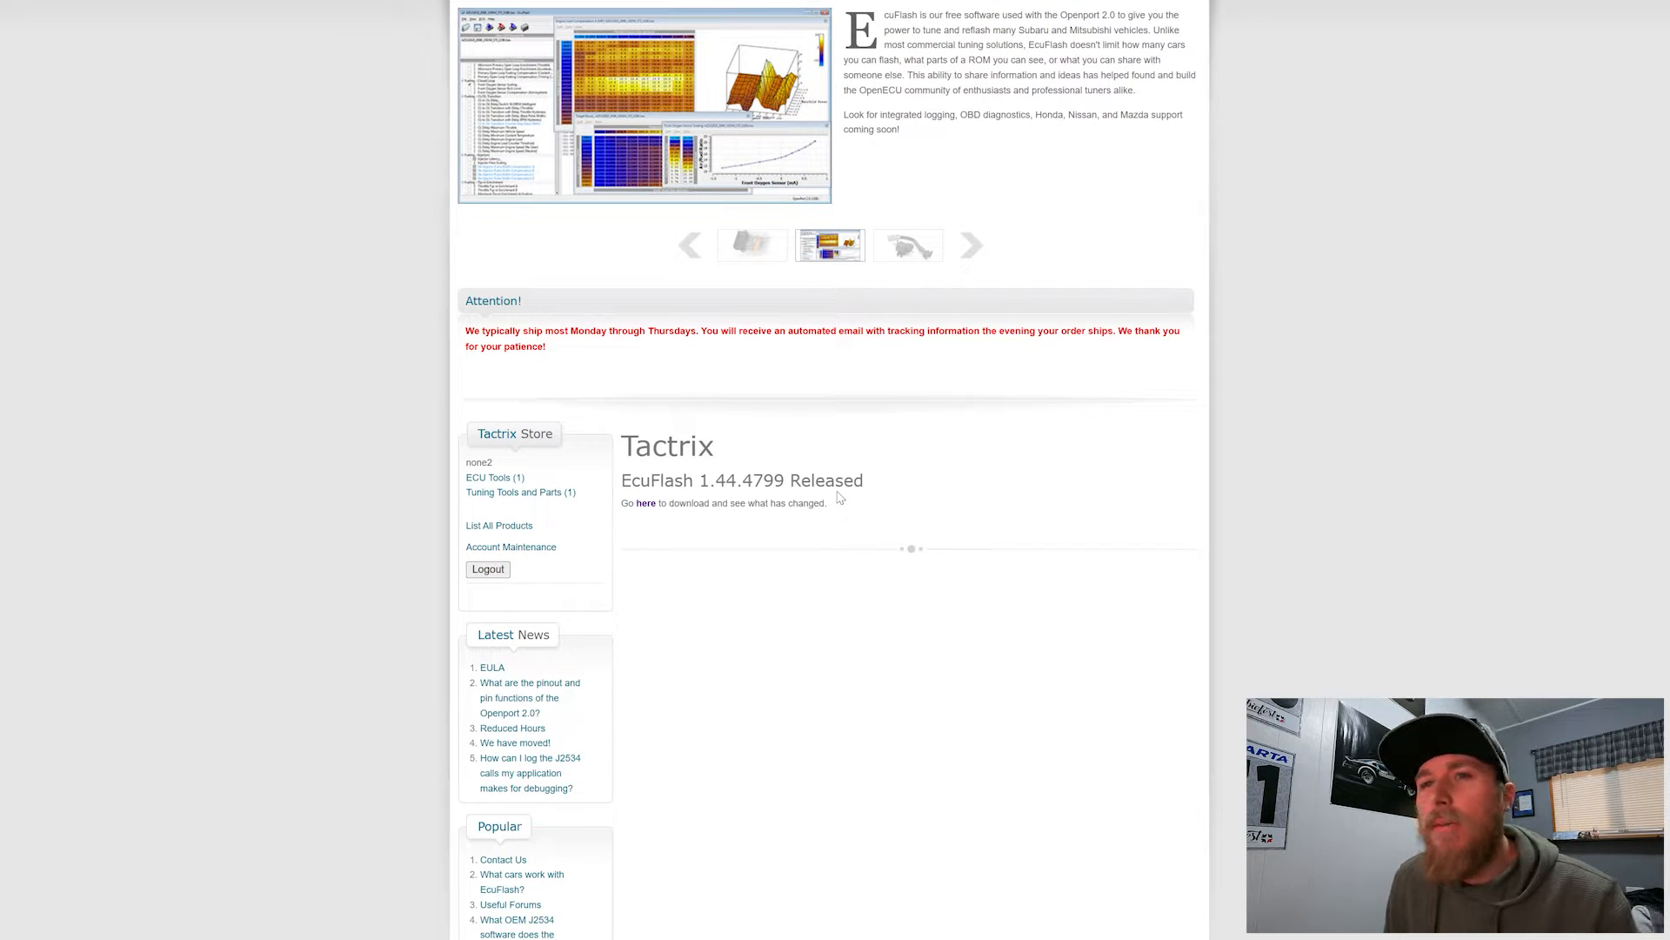
scroll(830, 484, up, 3)
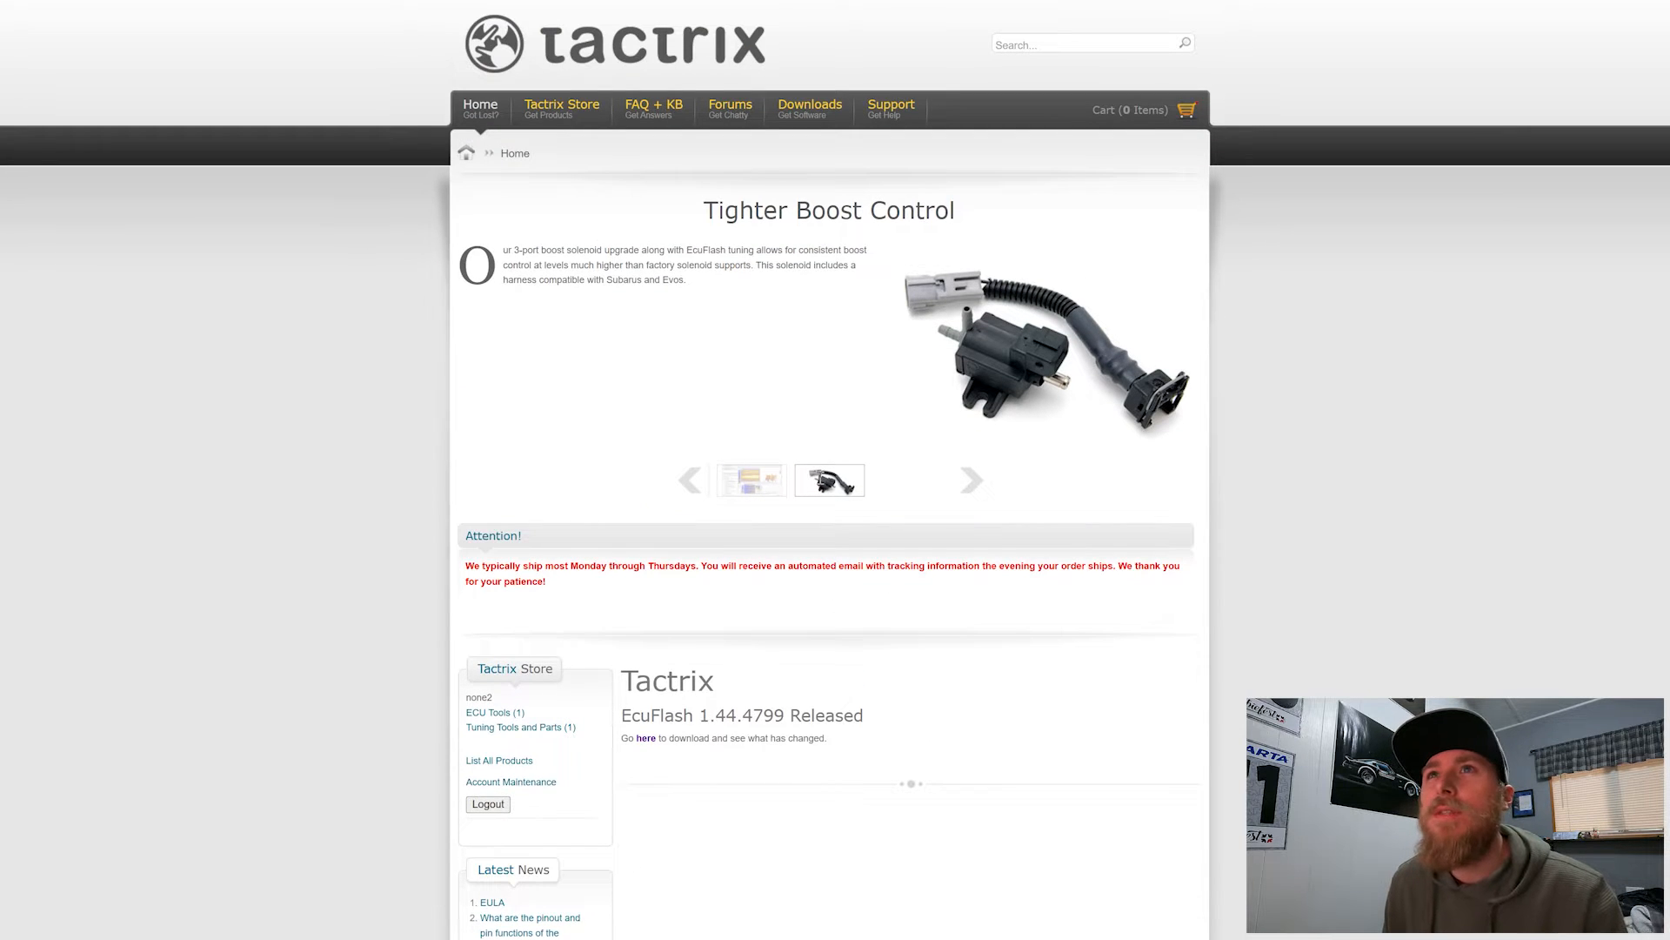
click(555, 114)
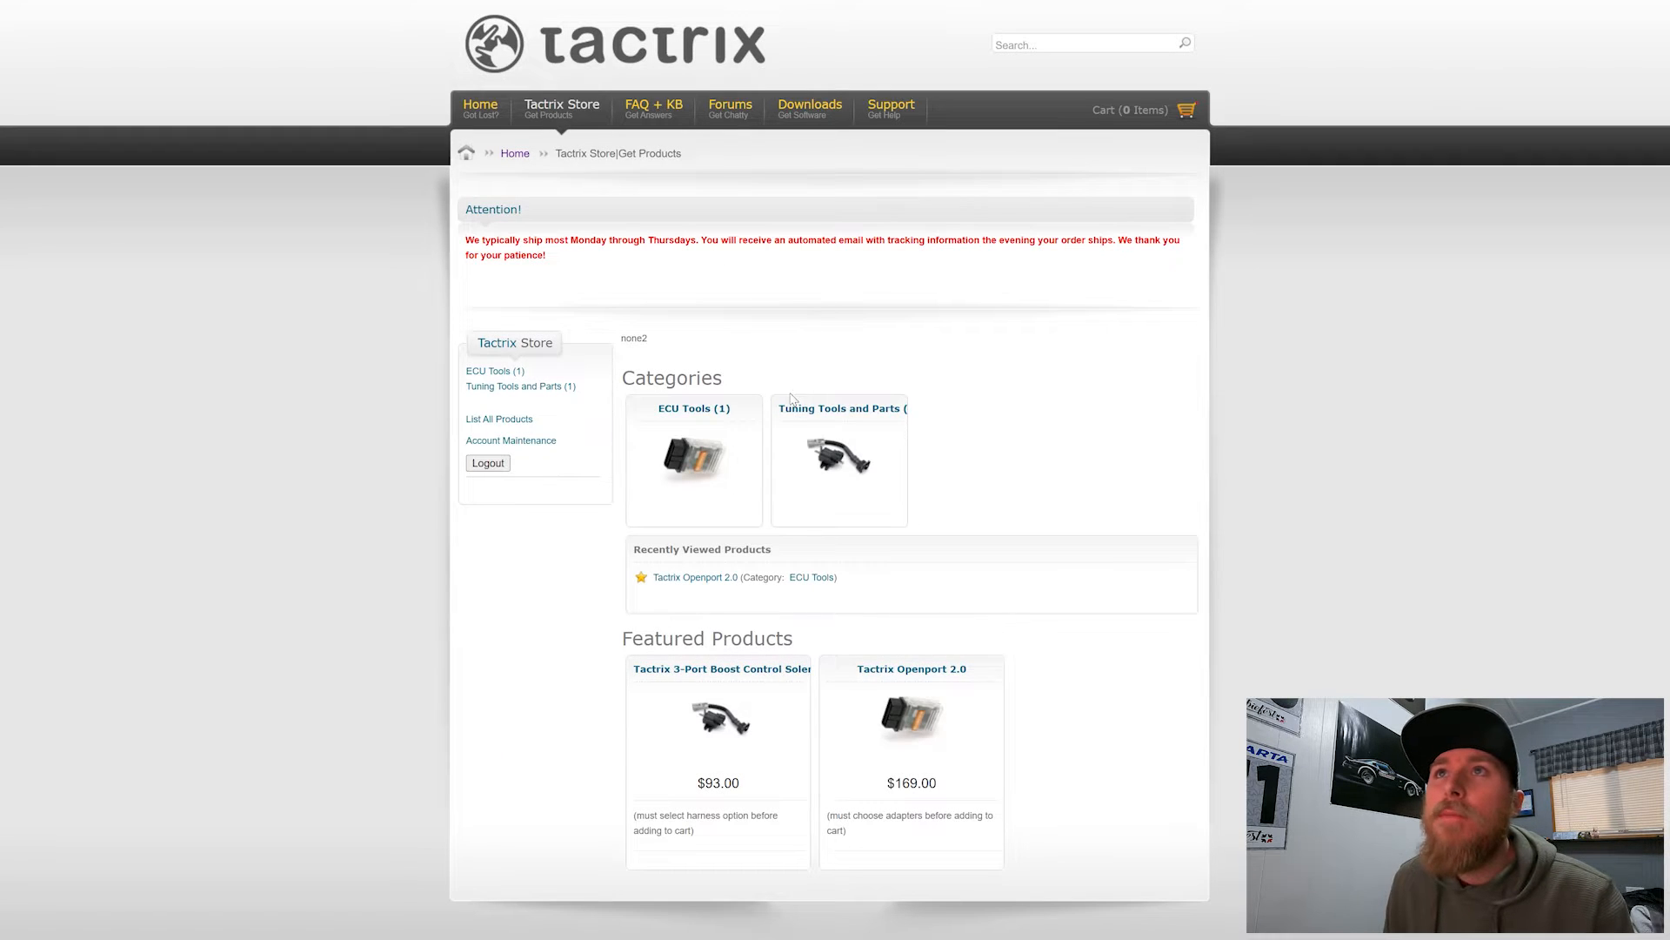
click(699, 411)
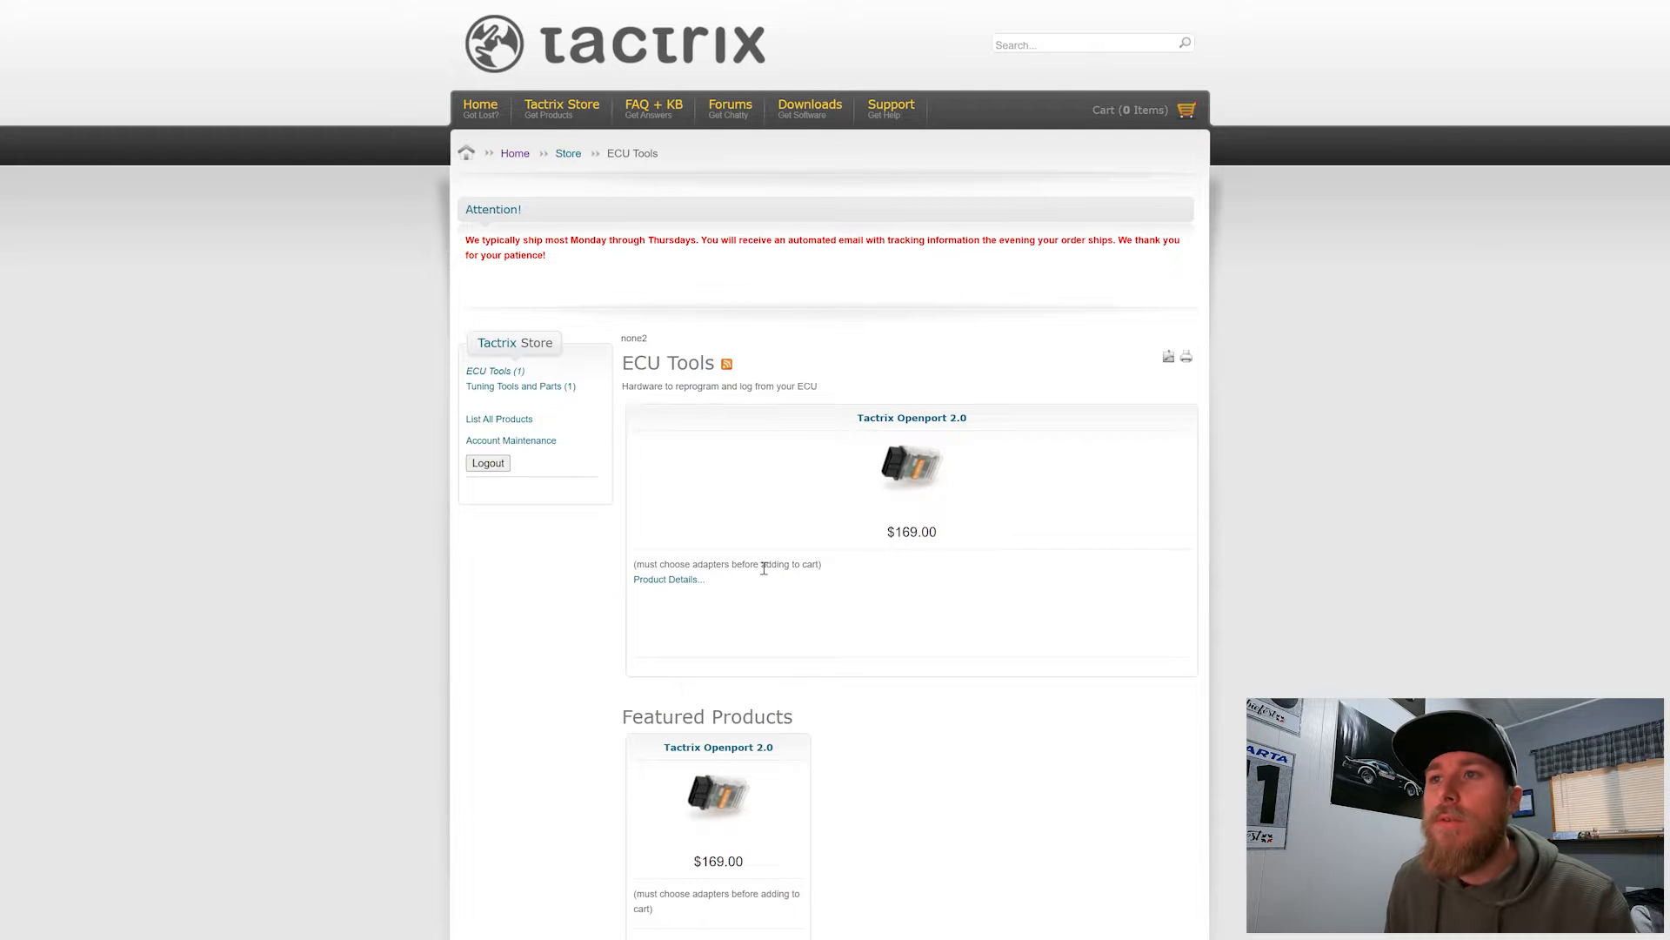
scroll(835, 529, down, 2)
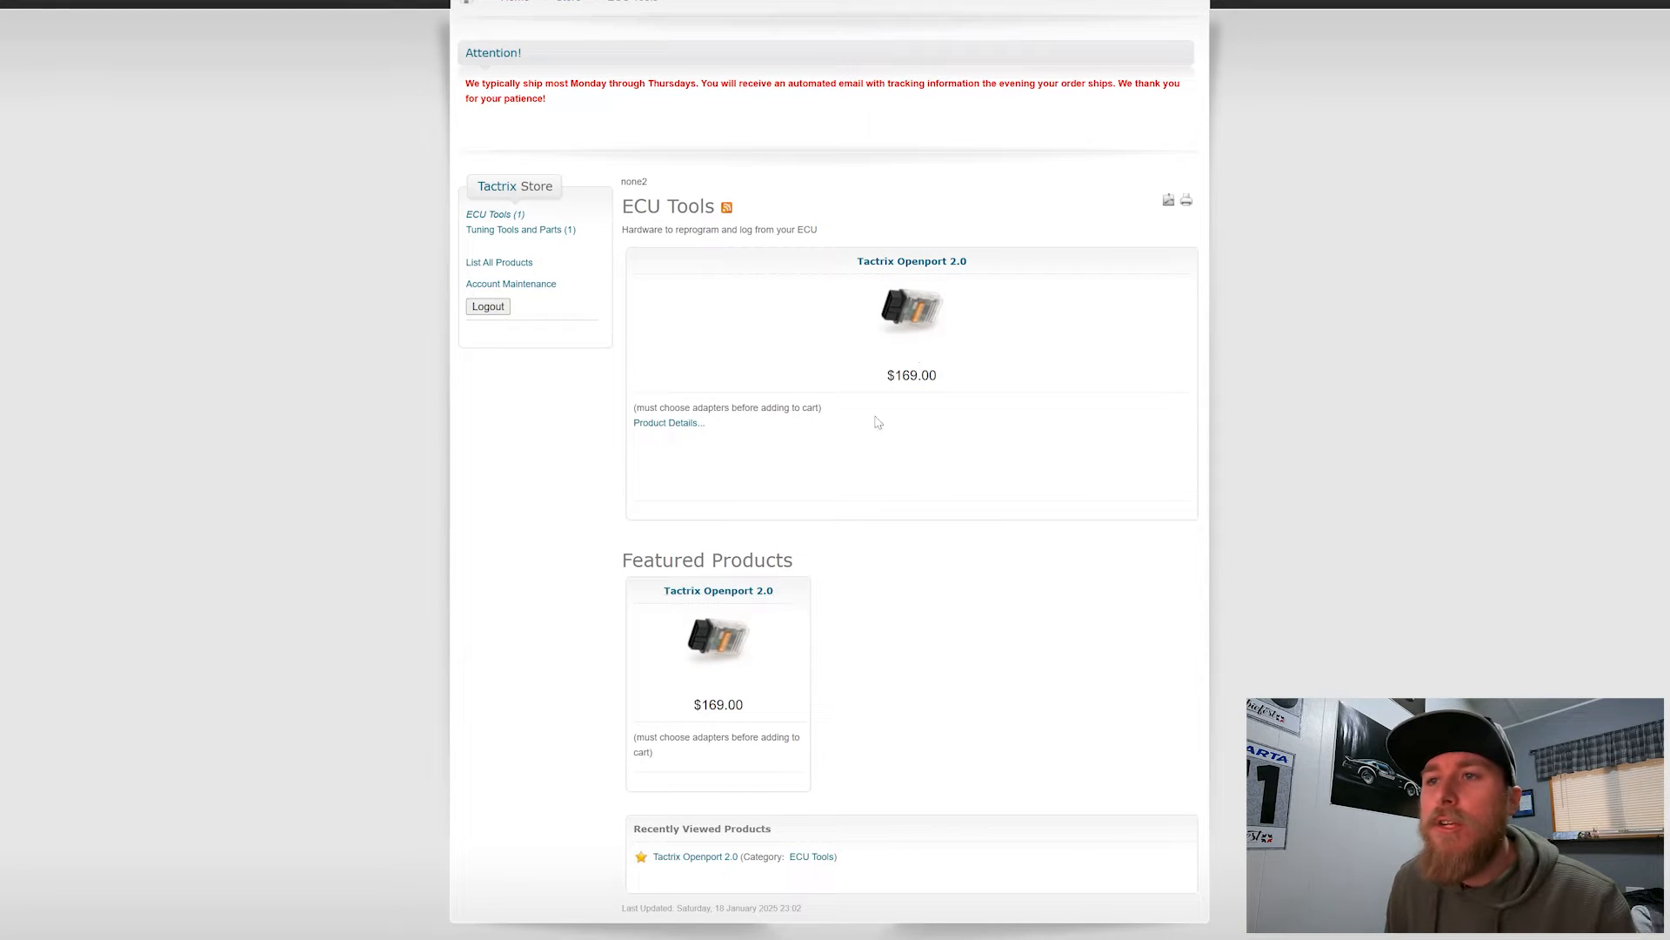
click(911, 263)
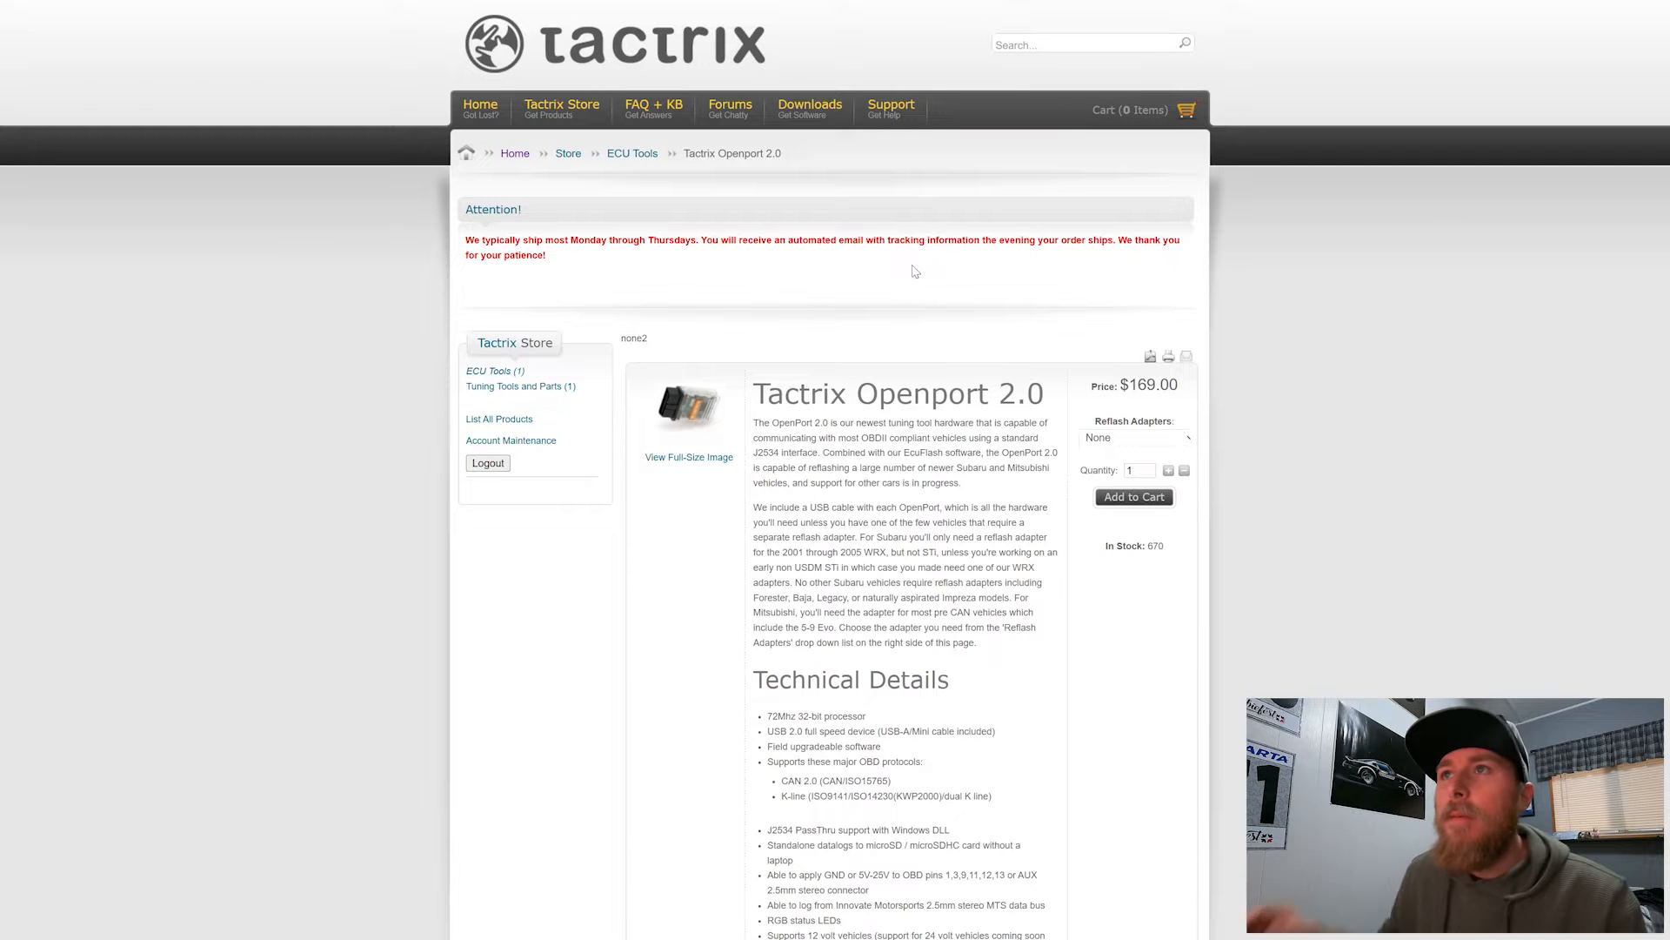
scroll(915, 271, down, 3)
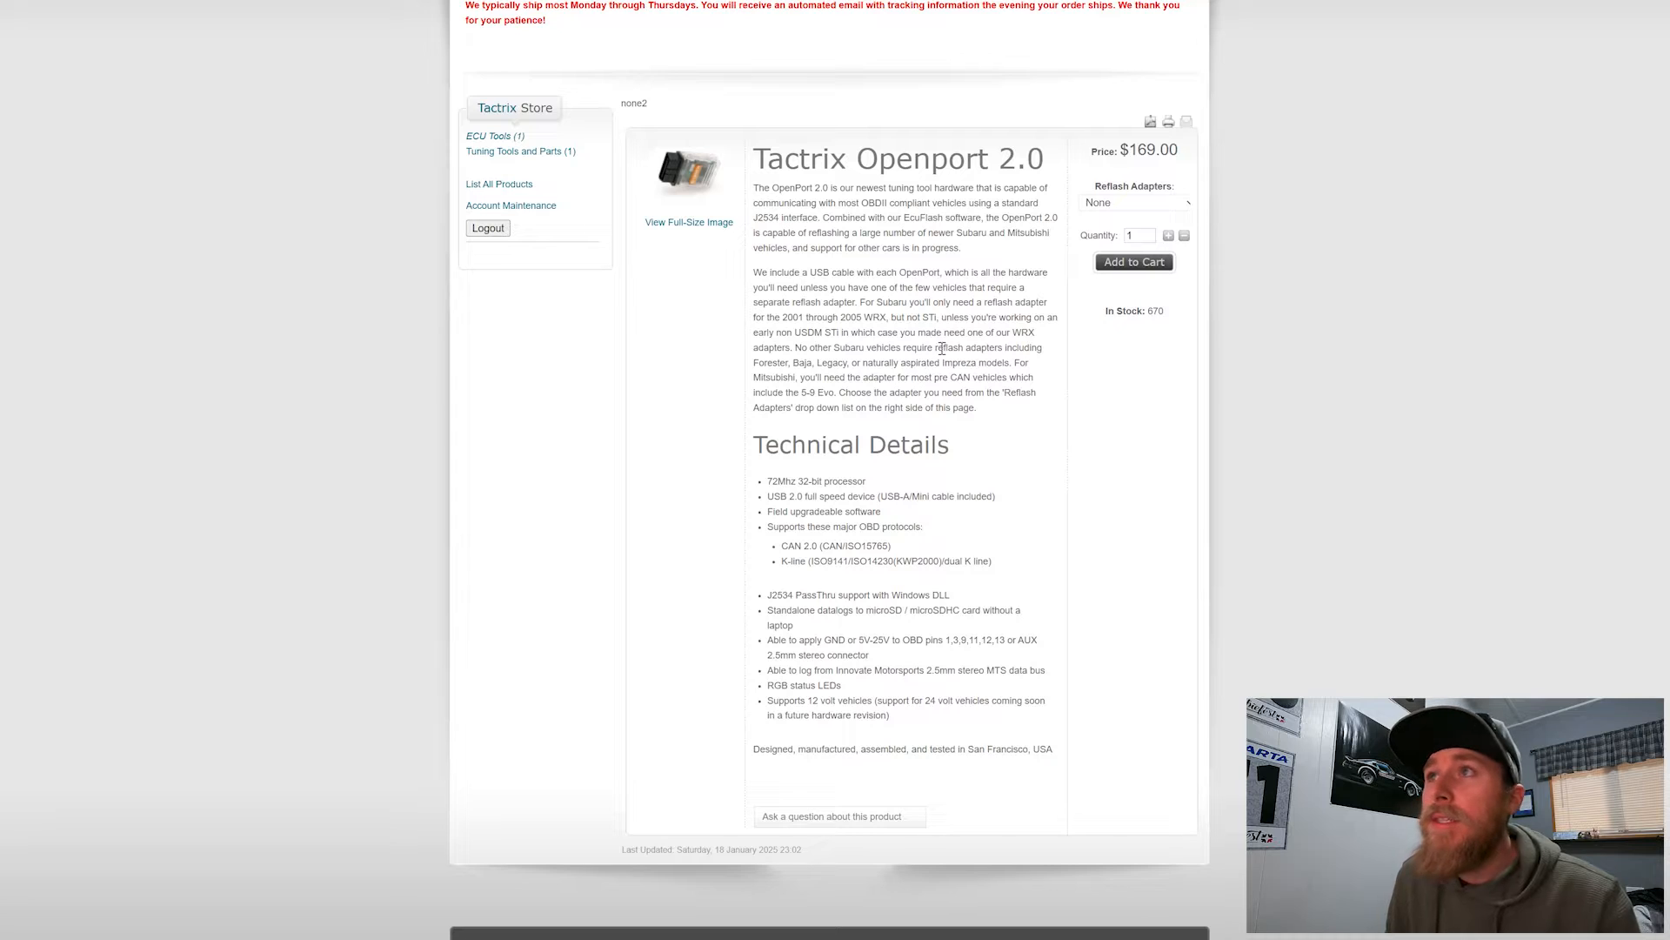
- Review the reflash adapter choices for the Openport 2.0 and keep None selected
click(1122, 203)
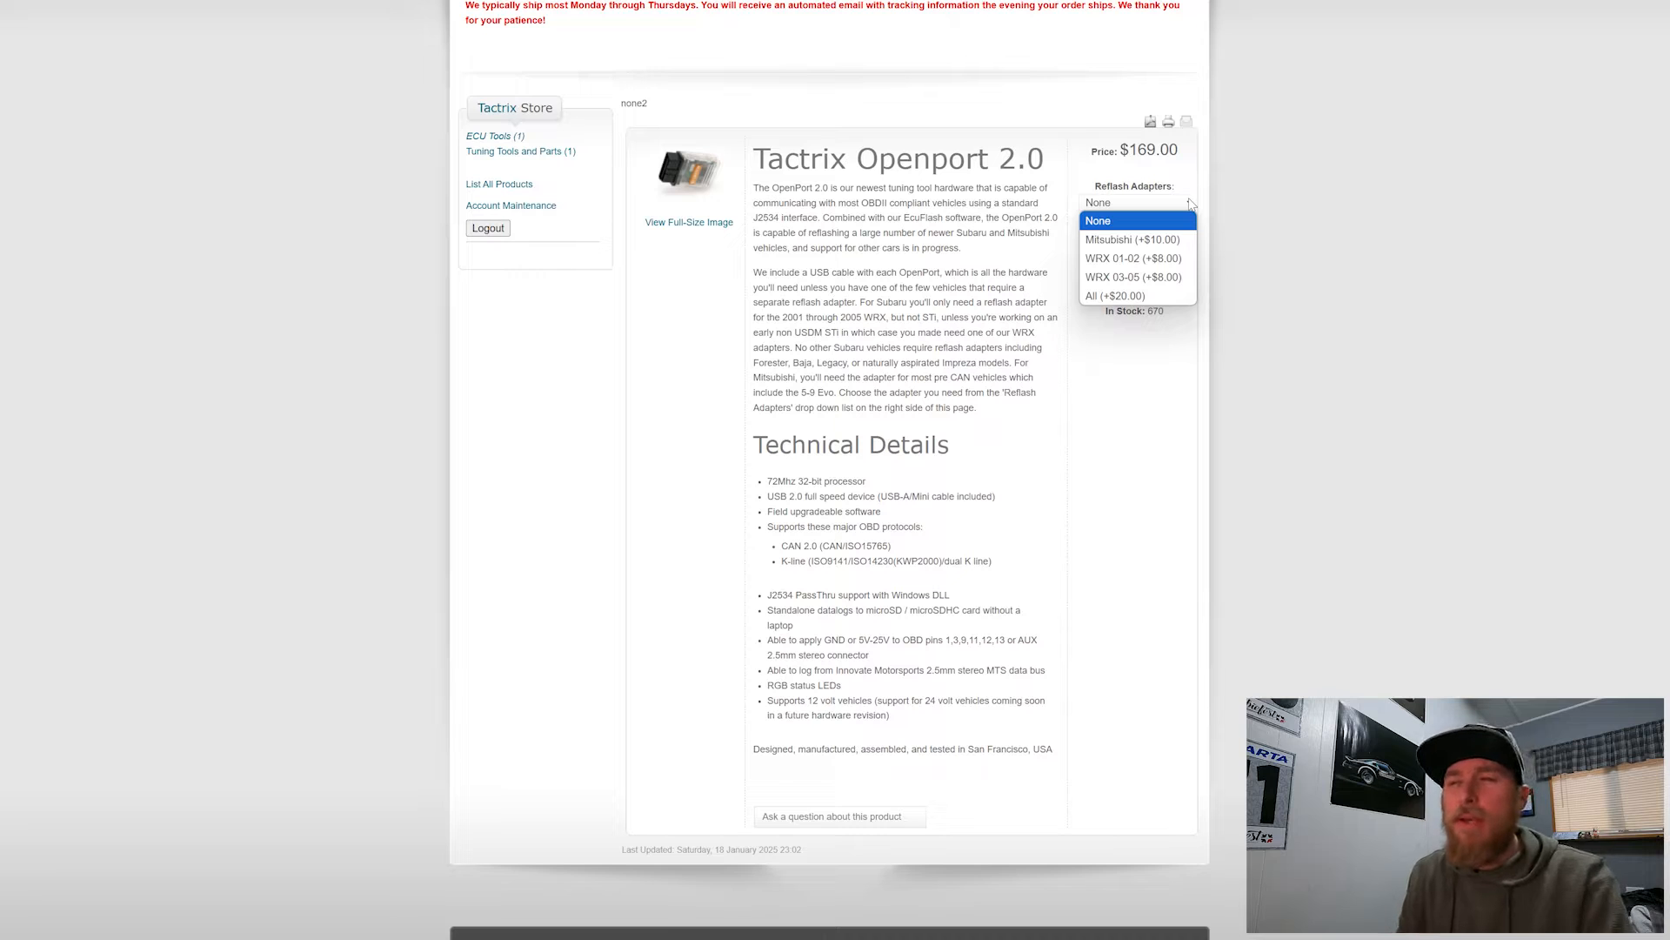
click(1171, 223)
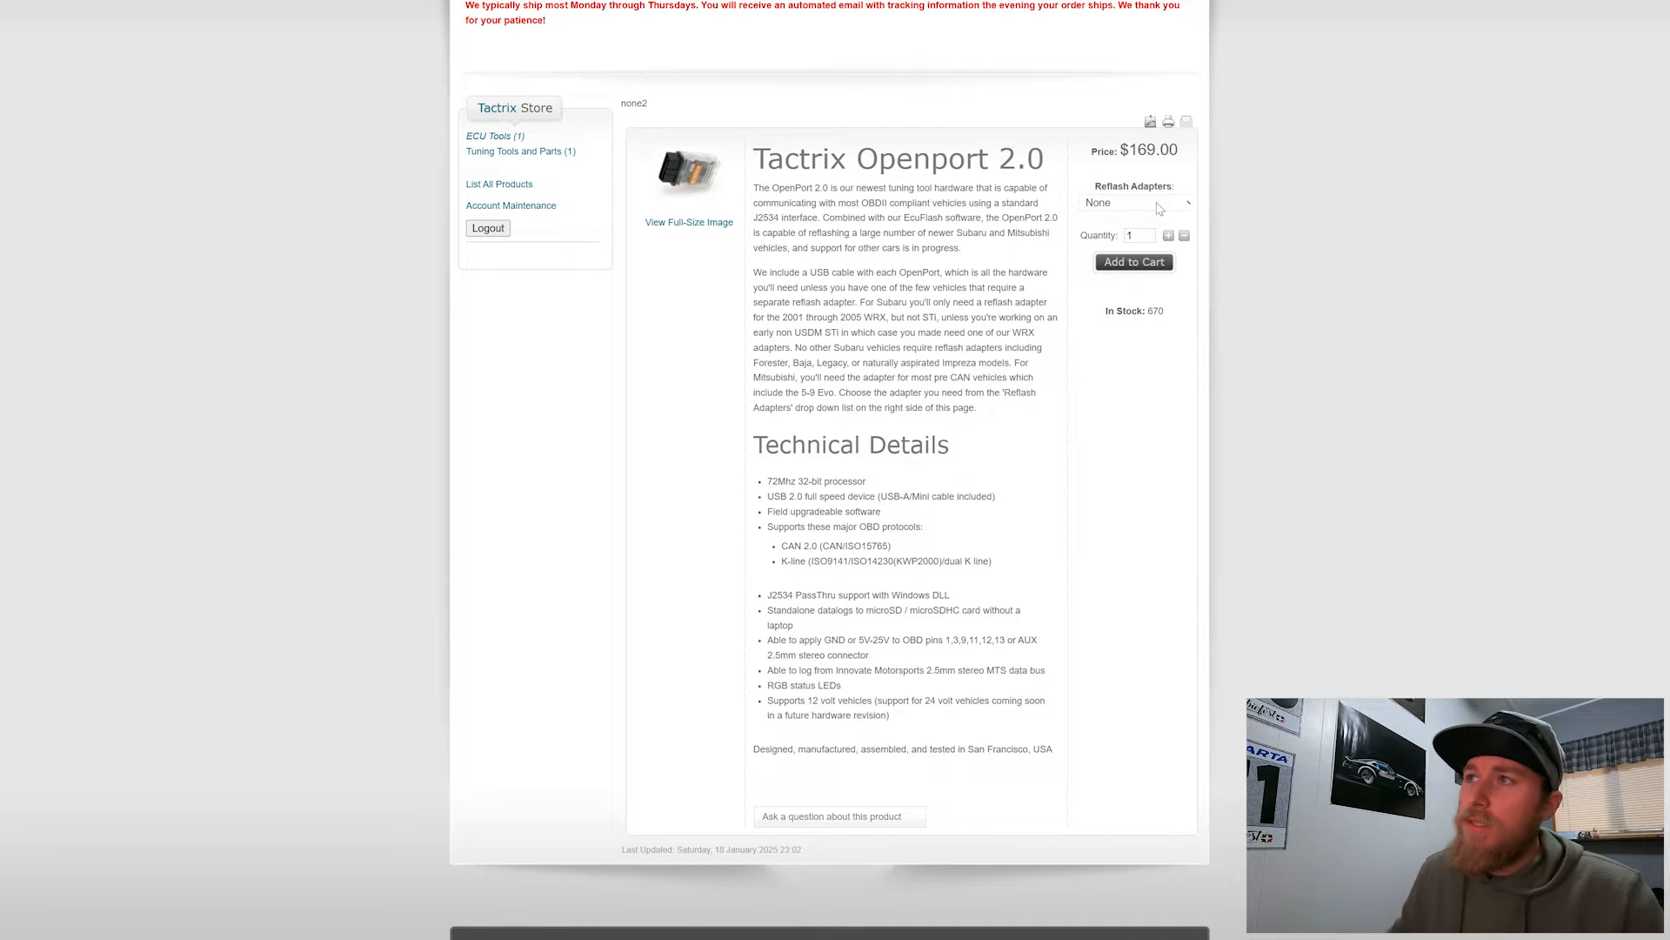
scroll(982, 455, up, 2)
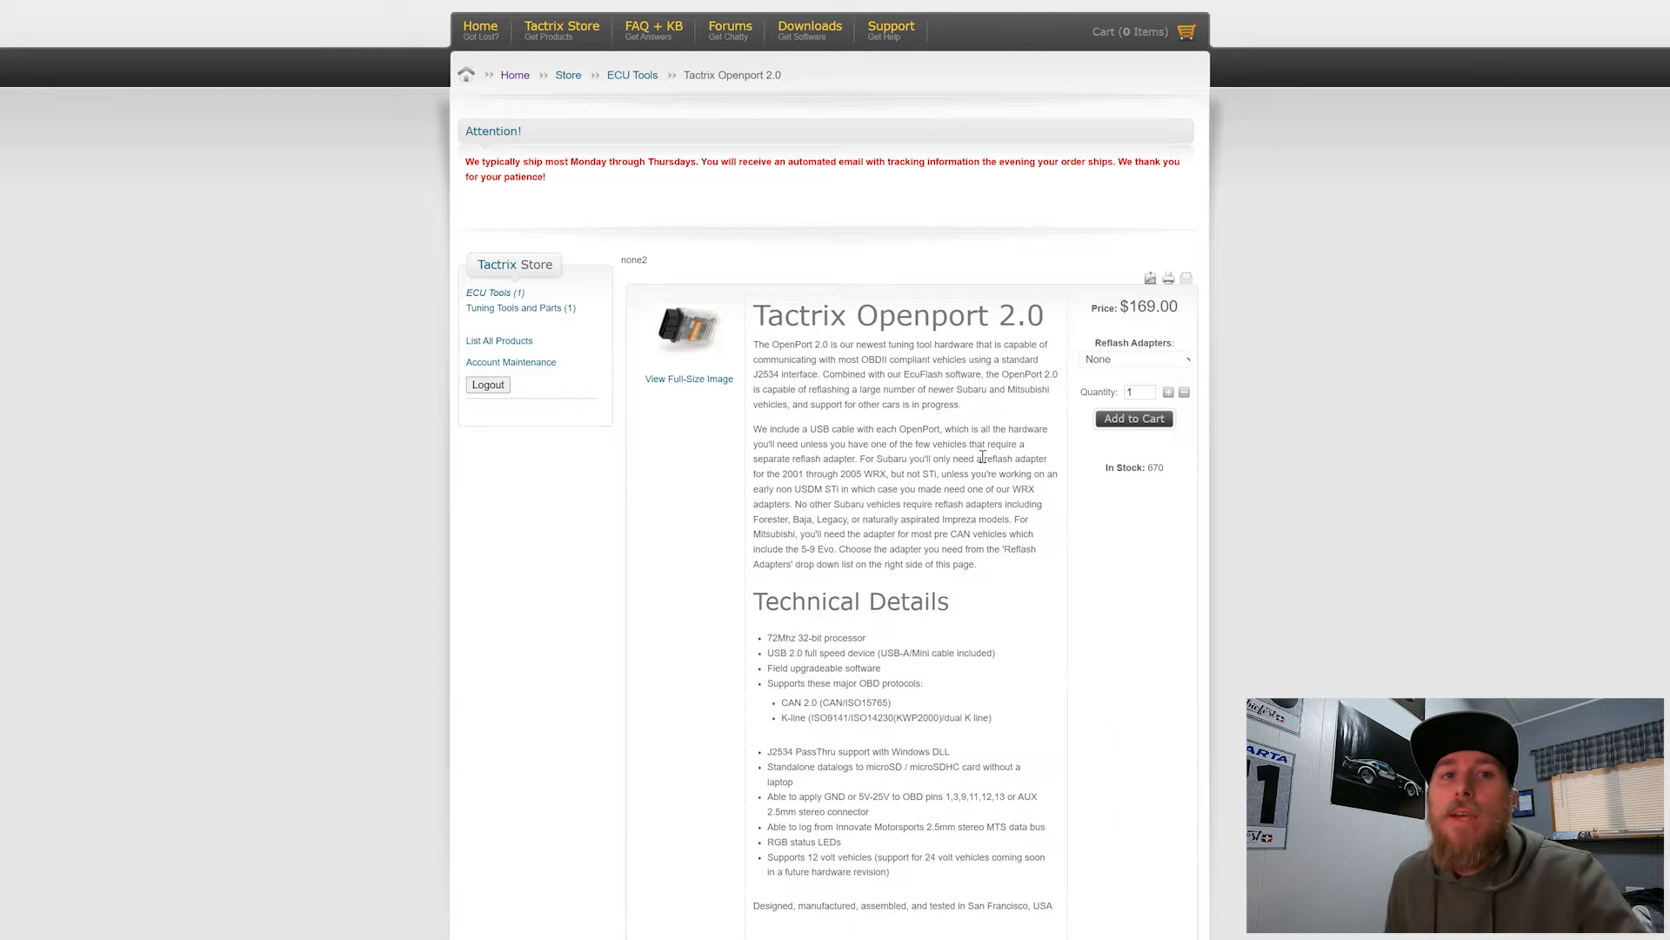
- Go to the site's EcuFlash Downloads page and look over the available versions
mouse_move(800, 25)
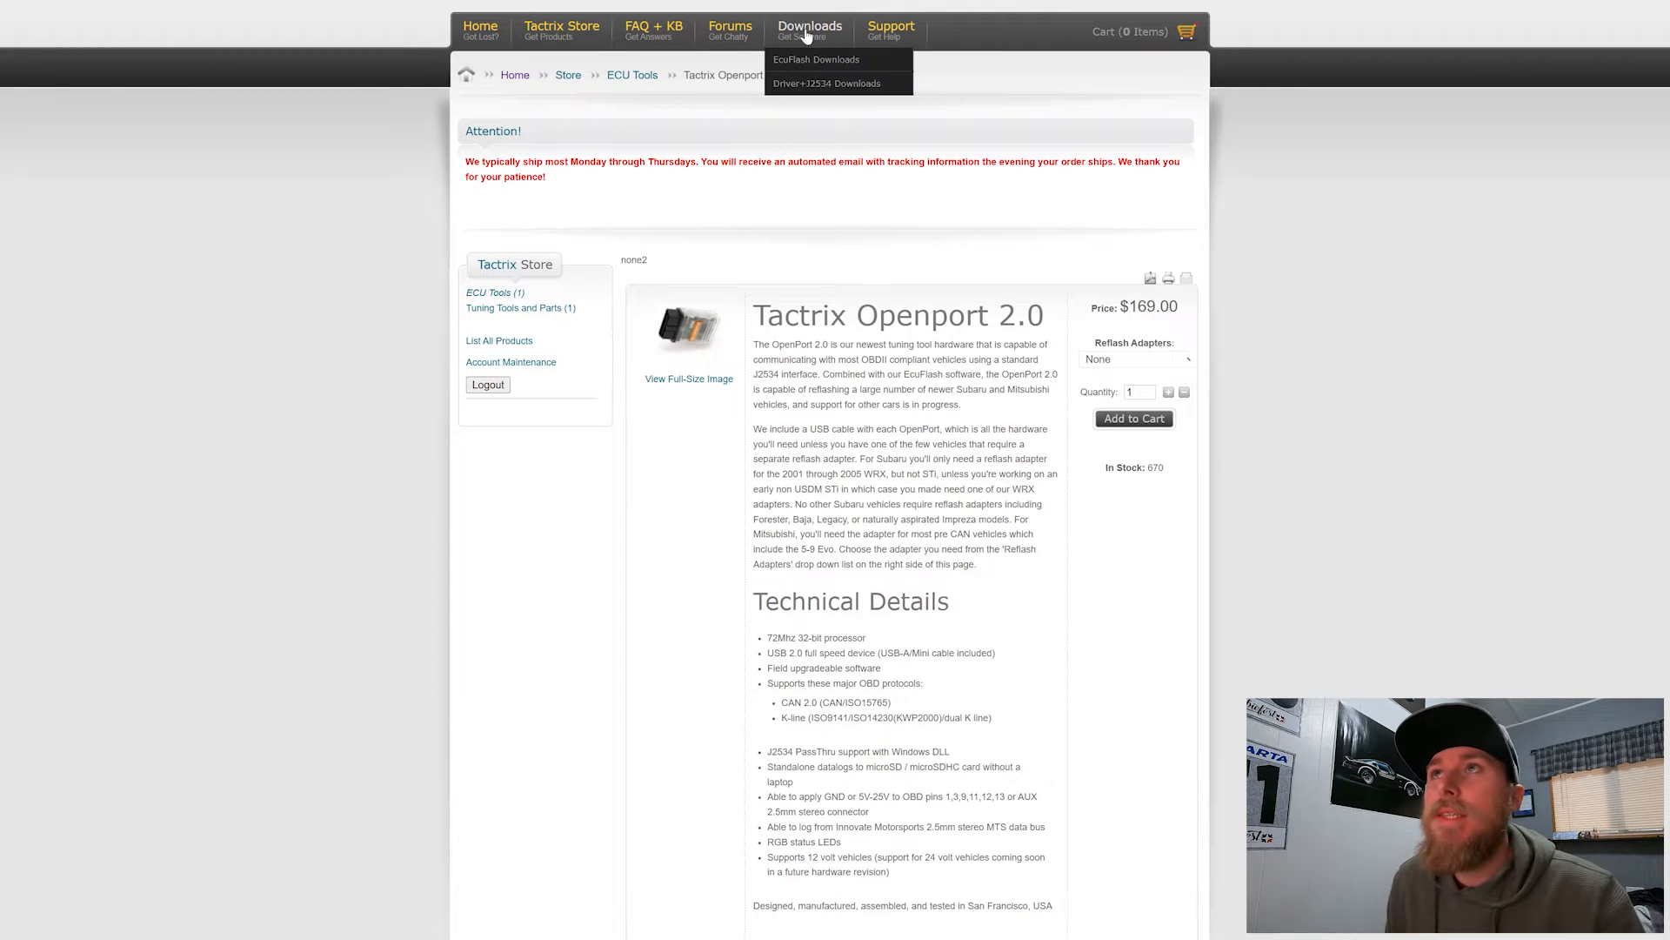
scroll(805, 43, up, 1)
mouse_move(811, 114)
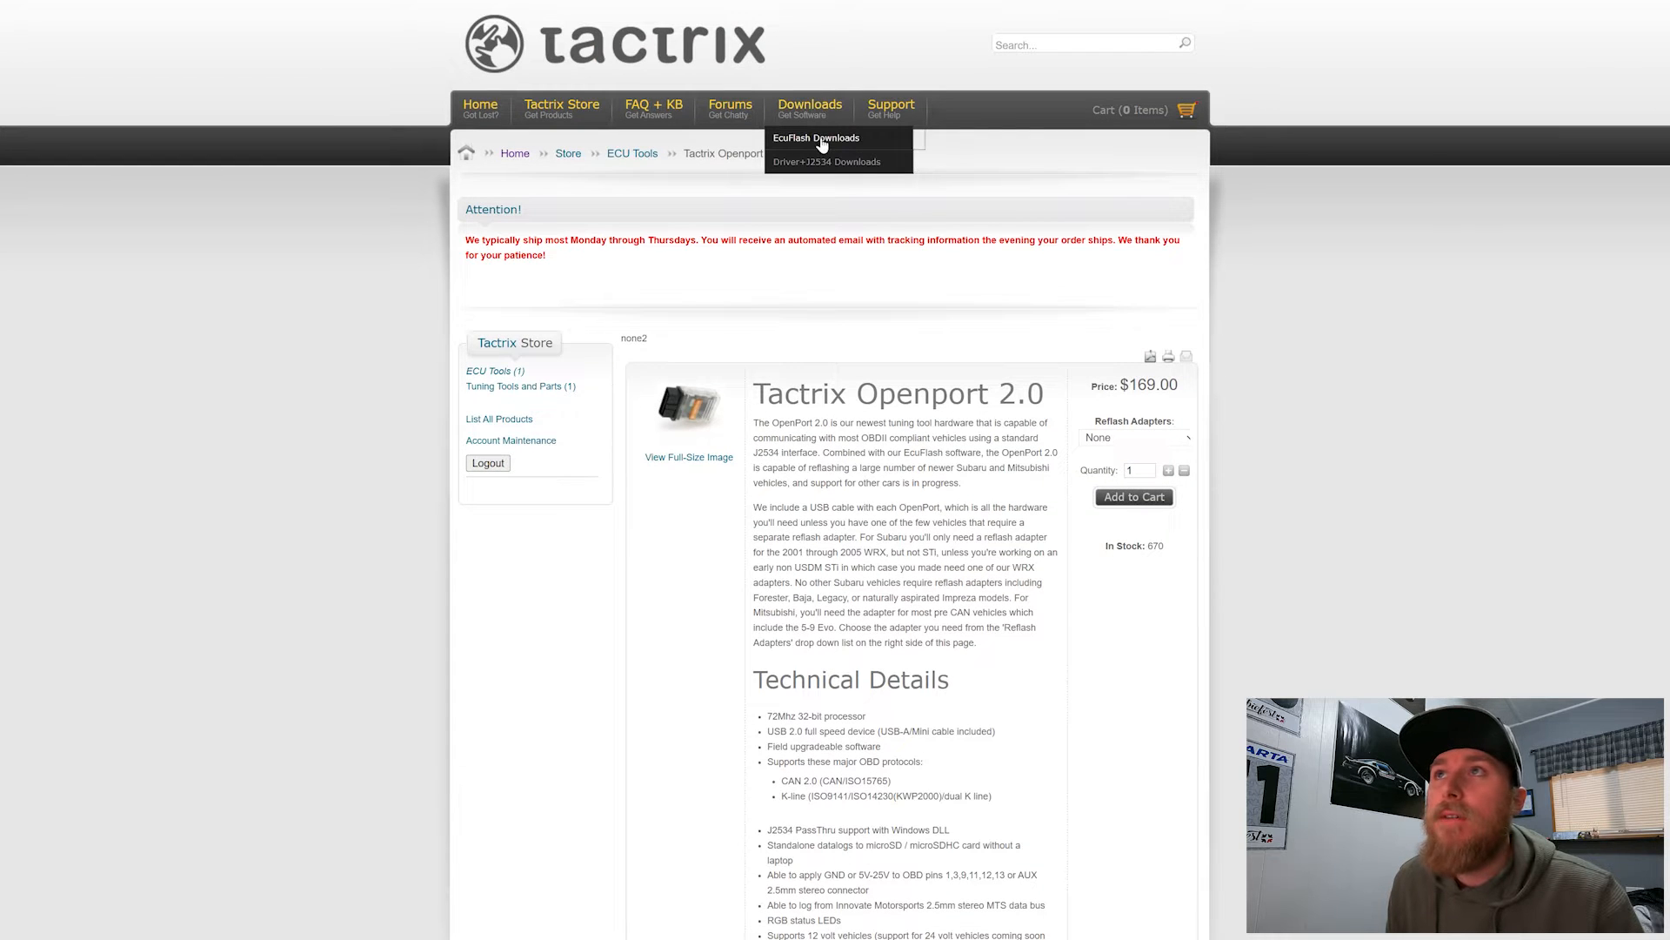
click(822, 144)
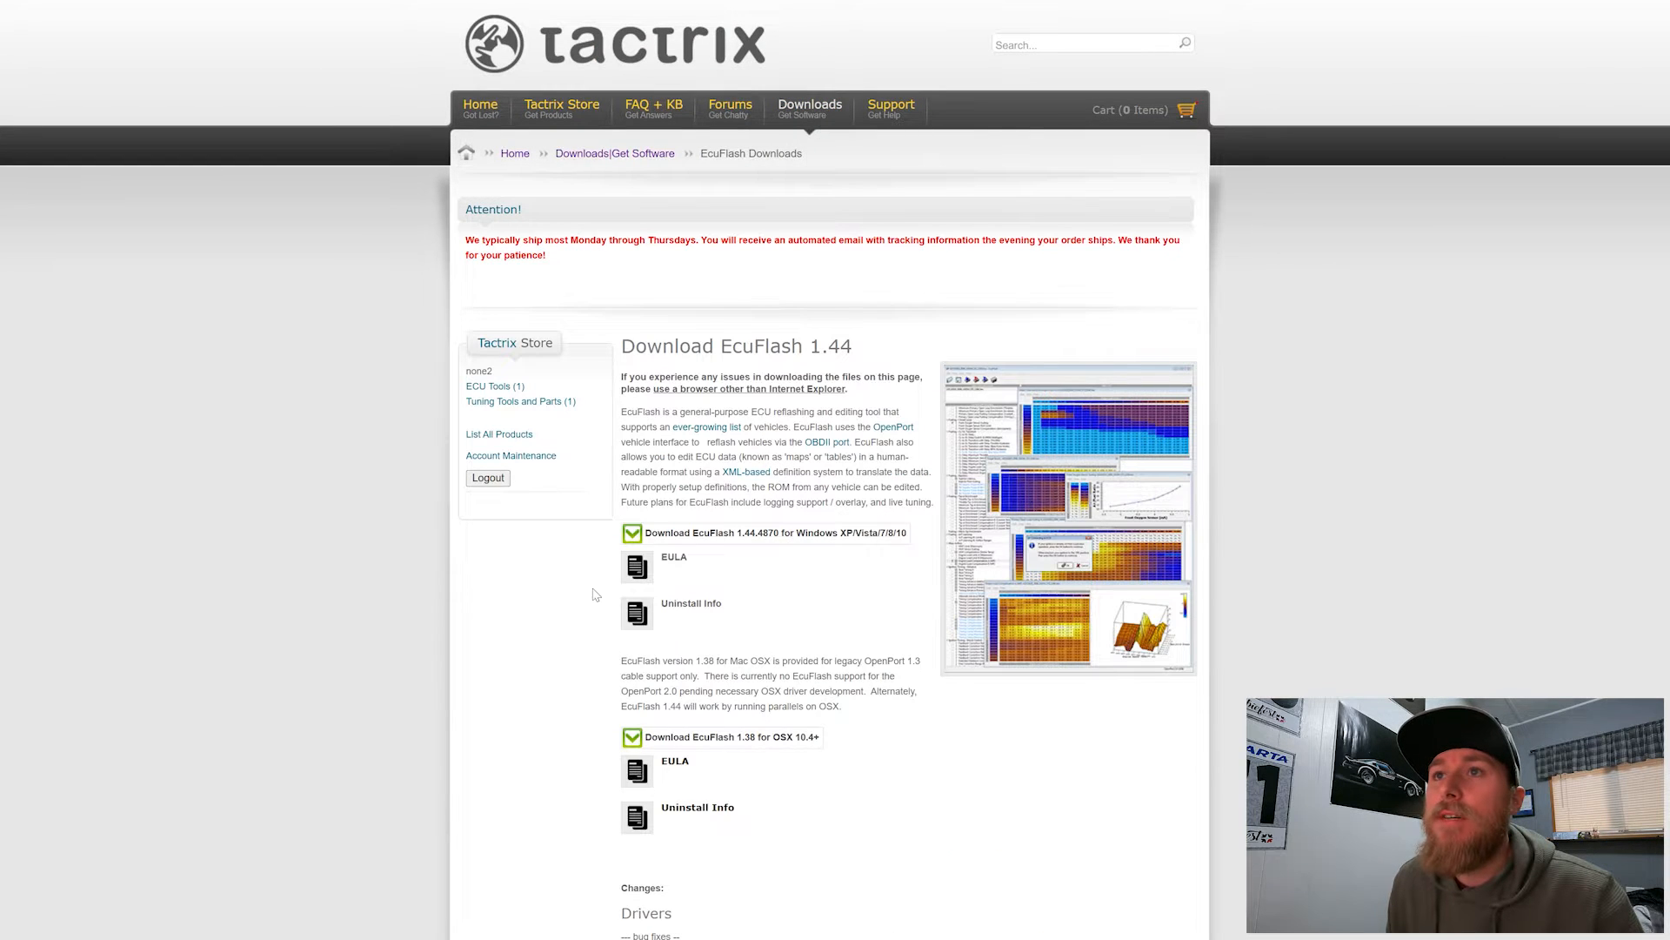
scroll(788, 417, down, 2)
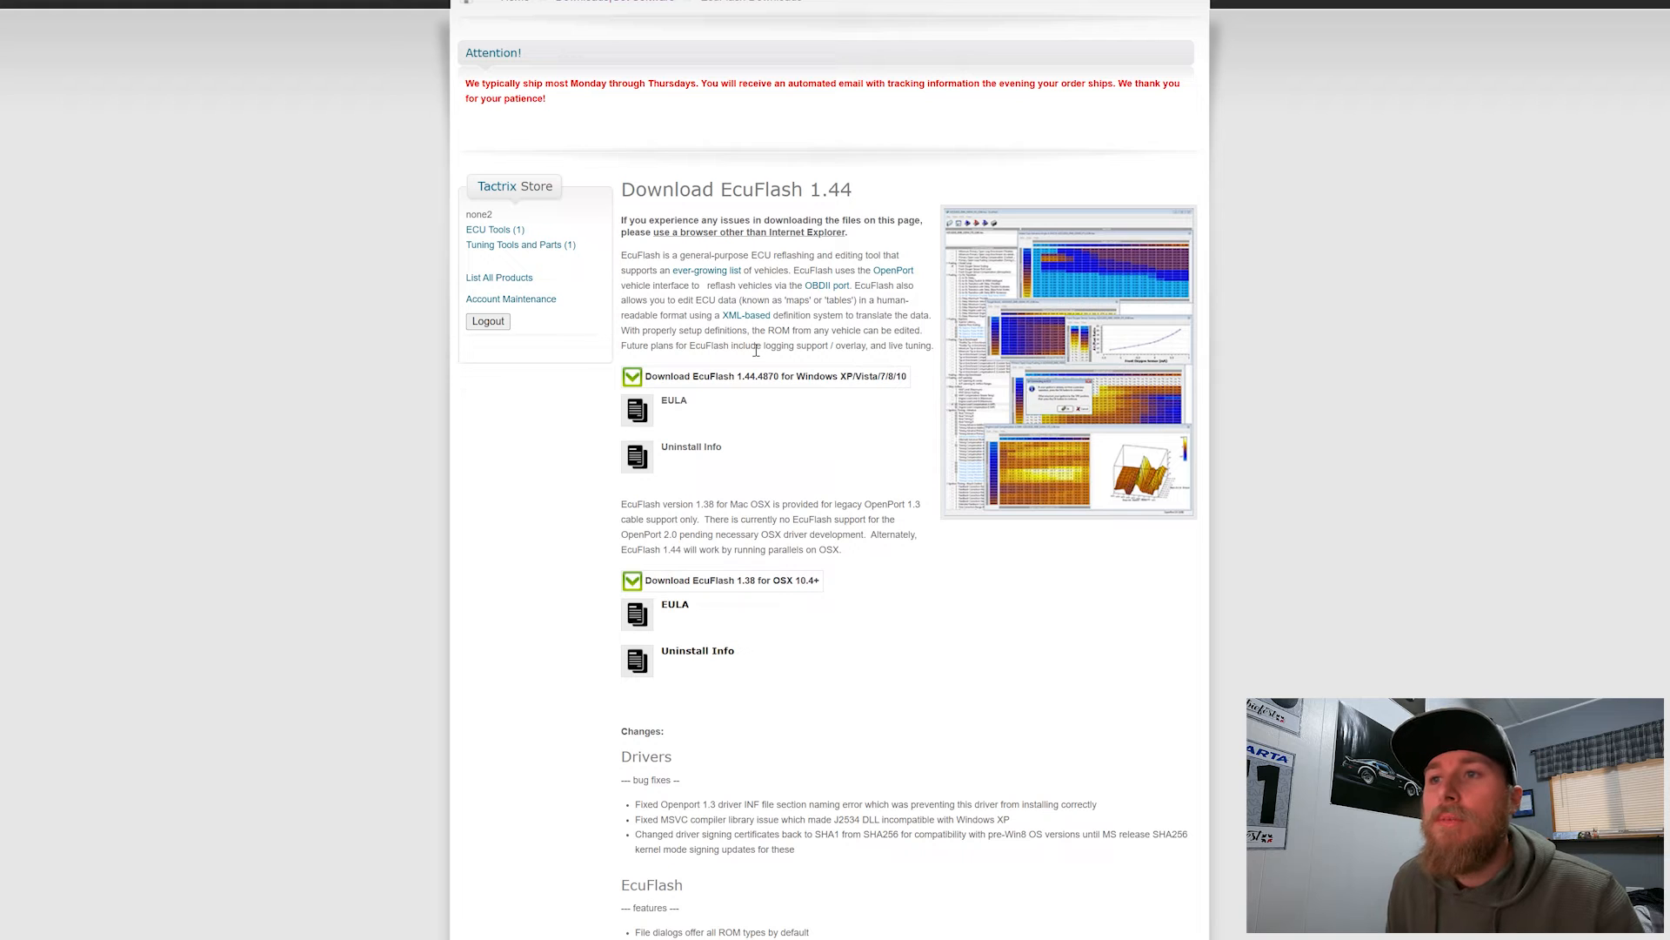
scroll(833, 522, up, 2)
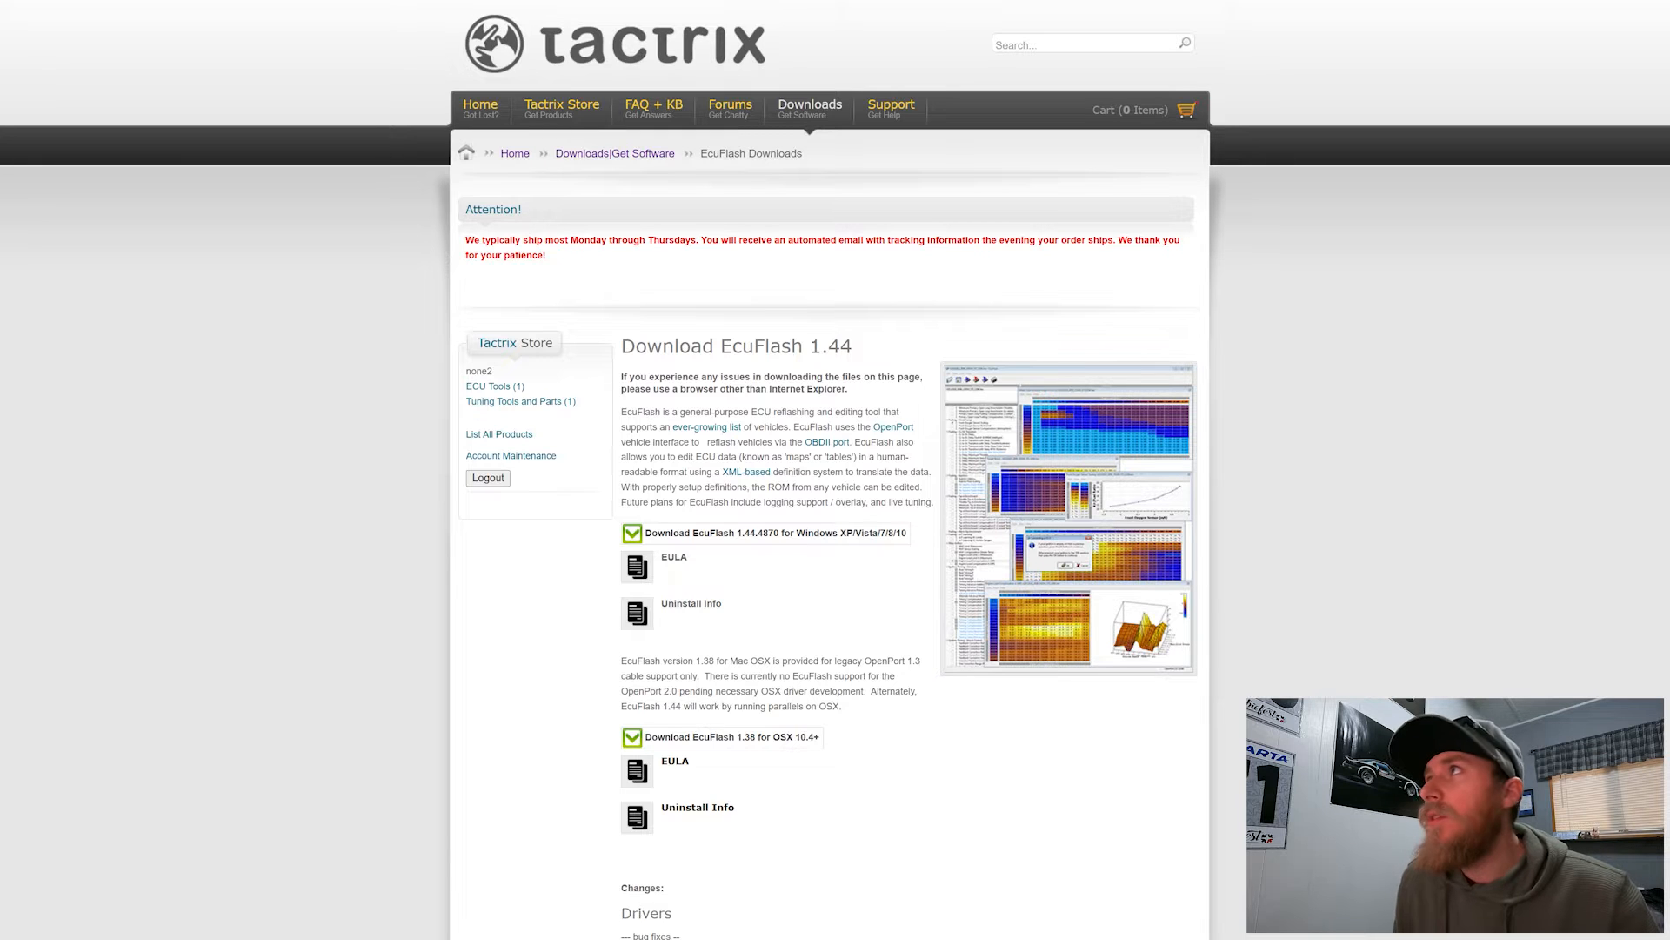
- Switch to File Explorer and launch the ecuflash_1444870_win installer from the Downloads folder
key(super+e)
click(680, 705)
click(793, 635)
double_click(793, 635)
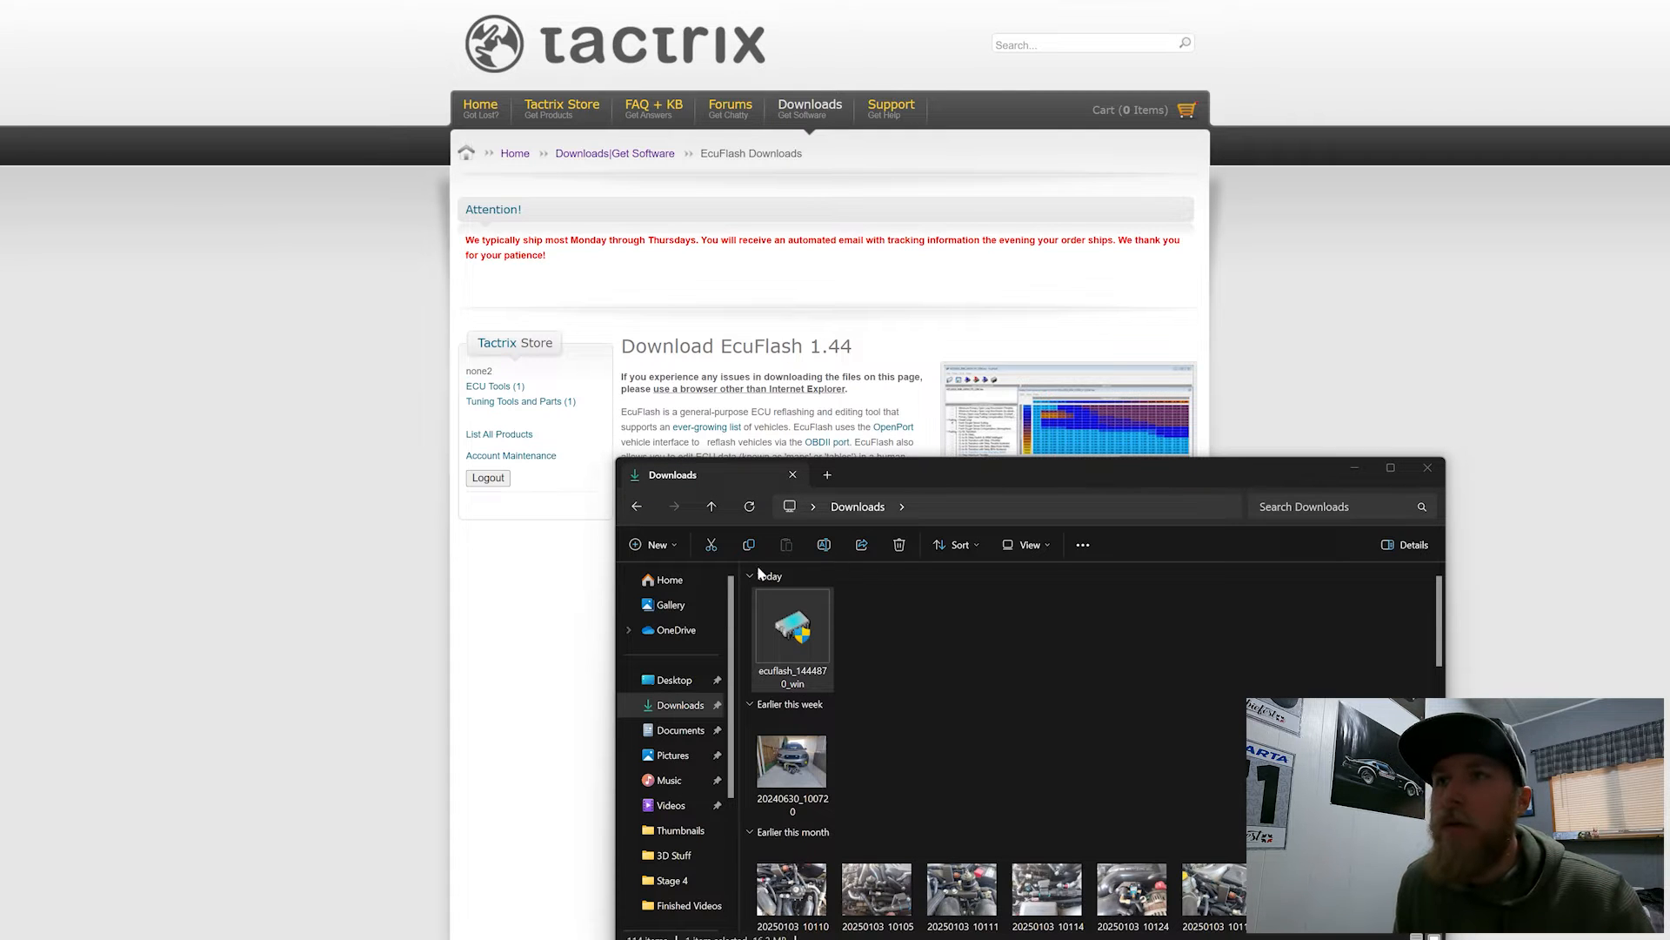
- Install EcuFlash with the default destination and Start Menu folder, accepting the license and the Tactrix driver, and put the Downloads window away
click(924, 556)
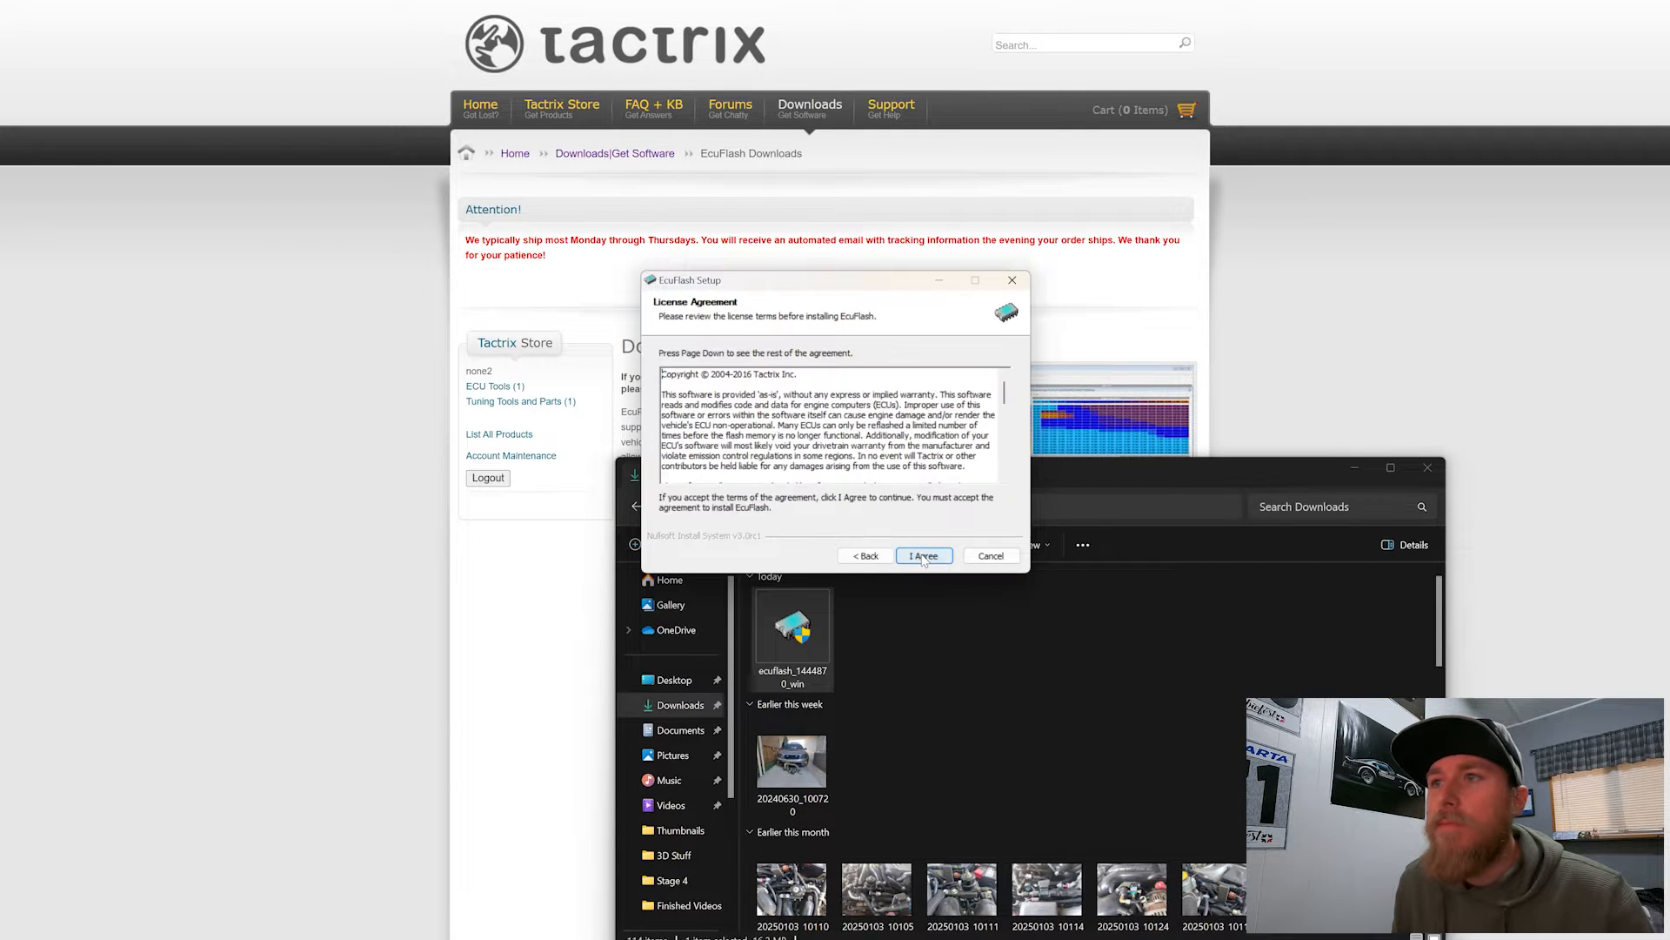
click(924, 556)
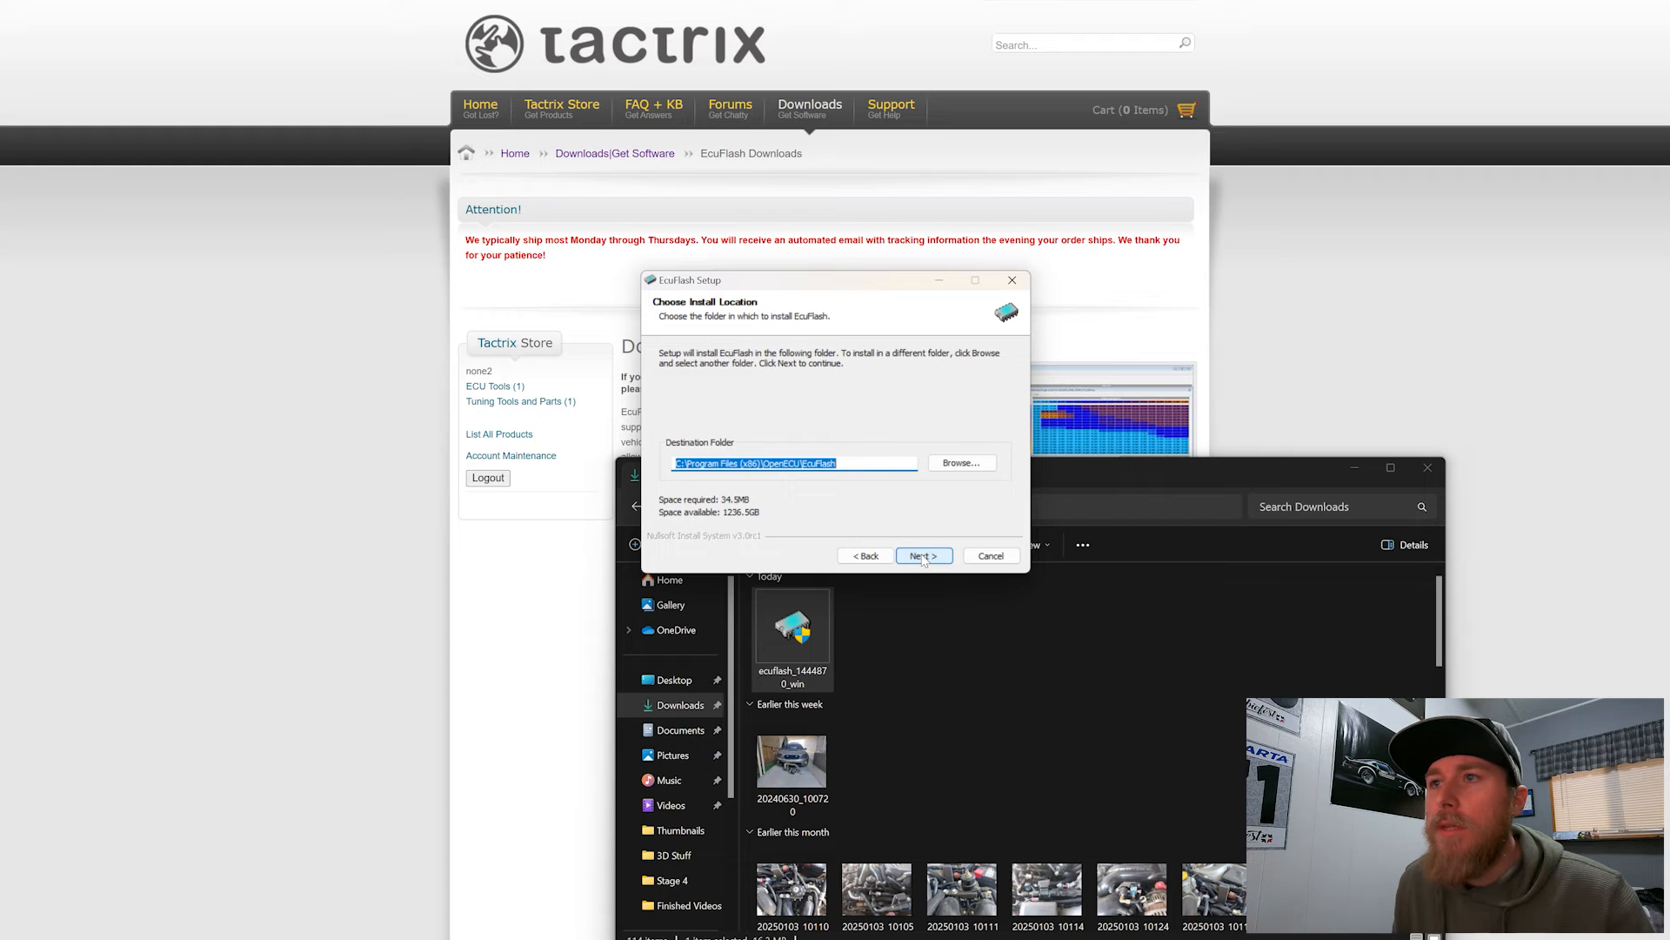
click(924, 556)
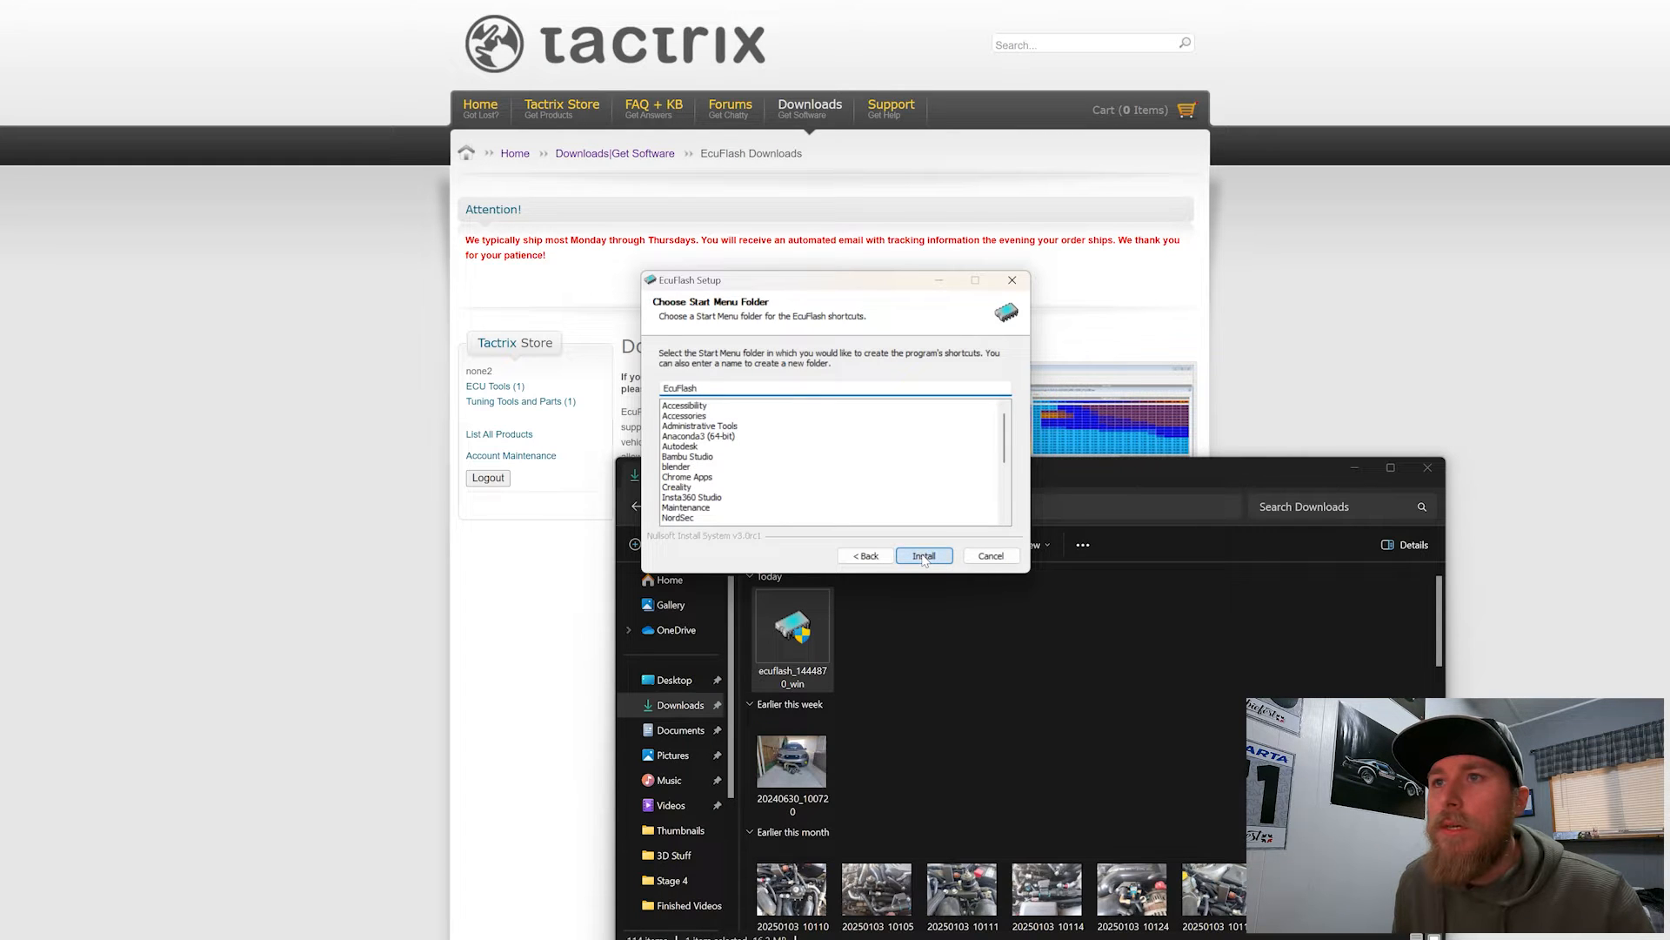
click(924, 556)
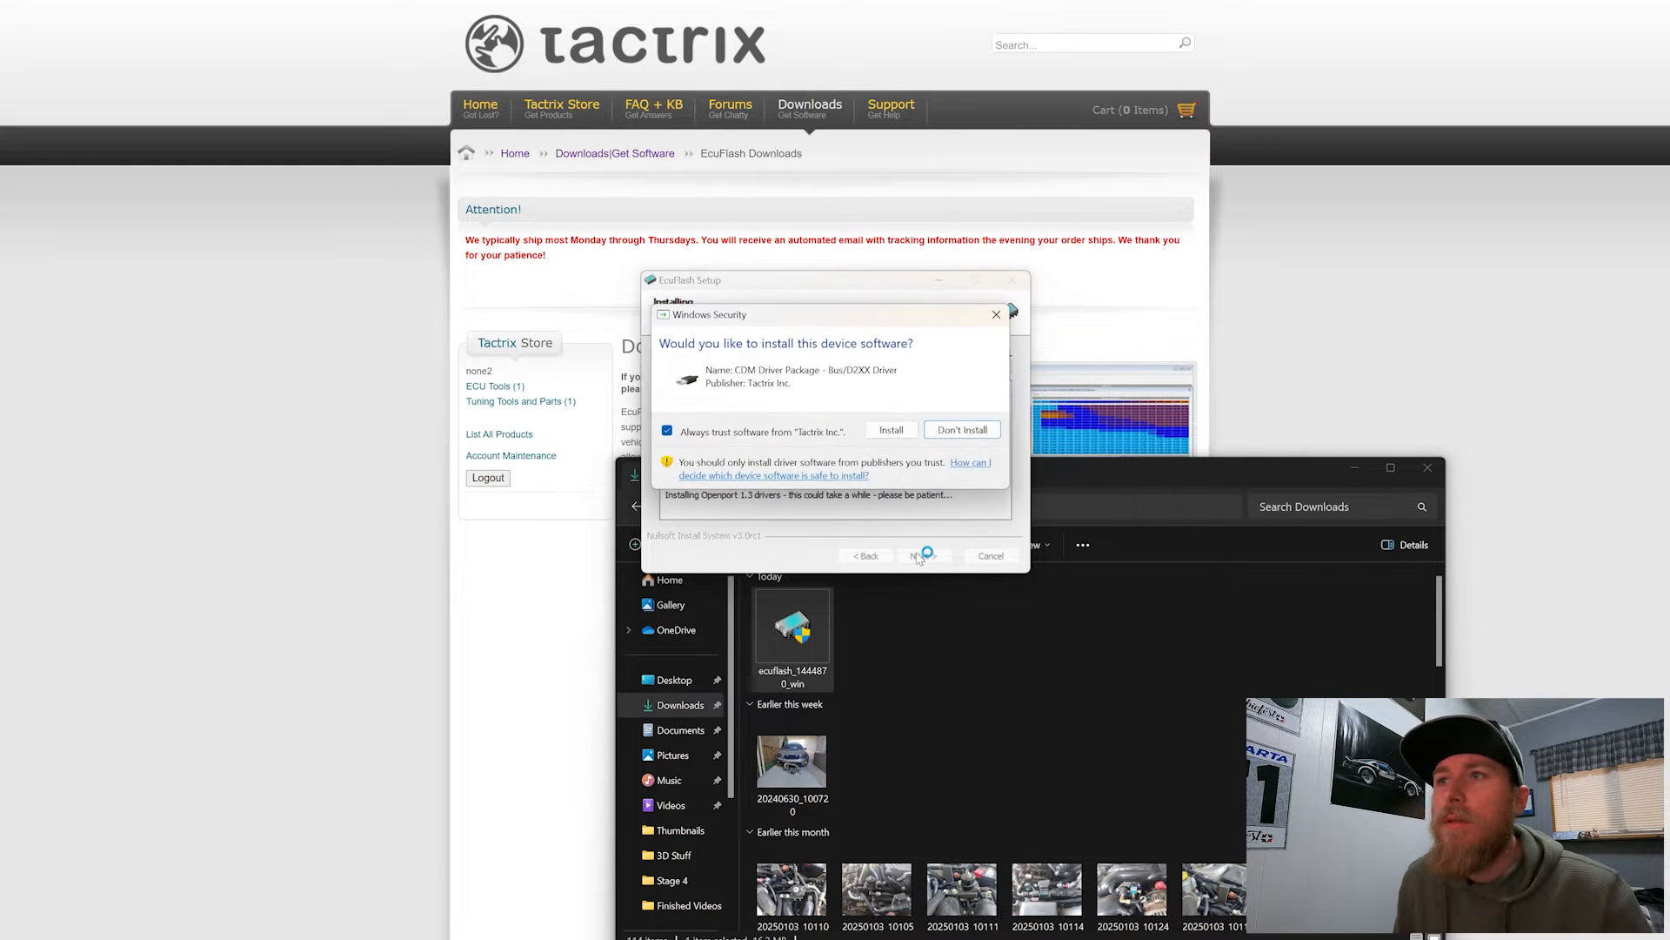
click(890, 430)
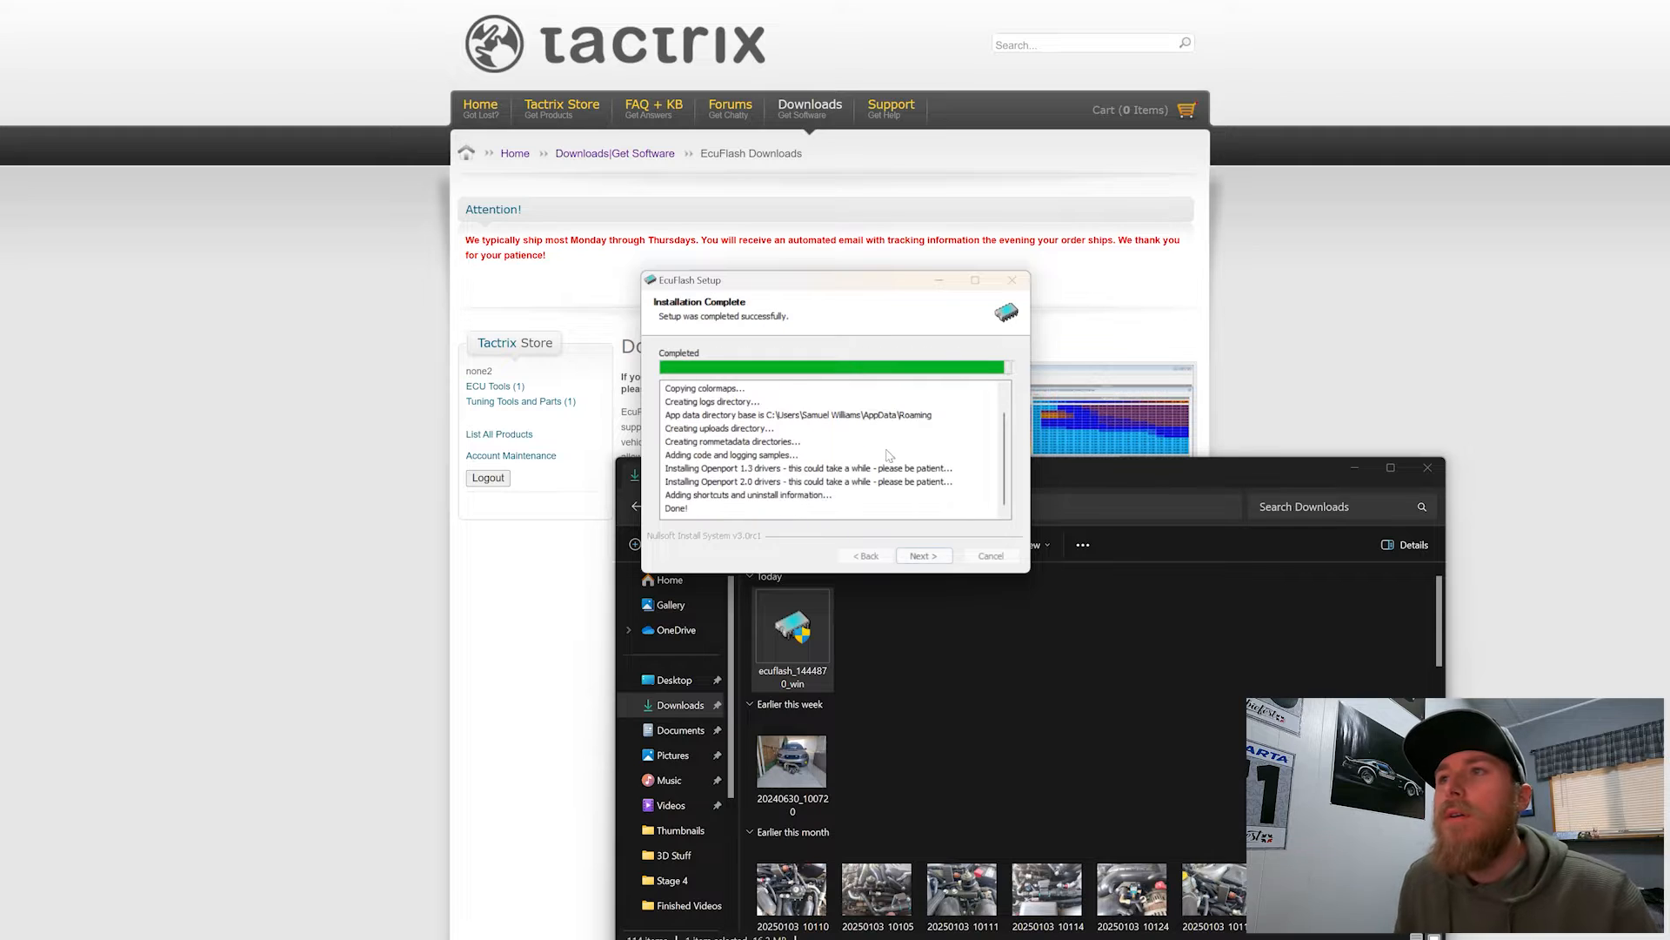
click(924, 557)
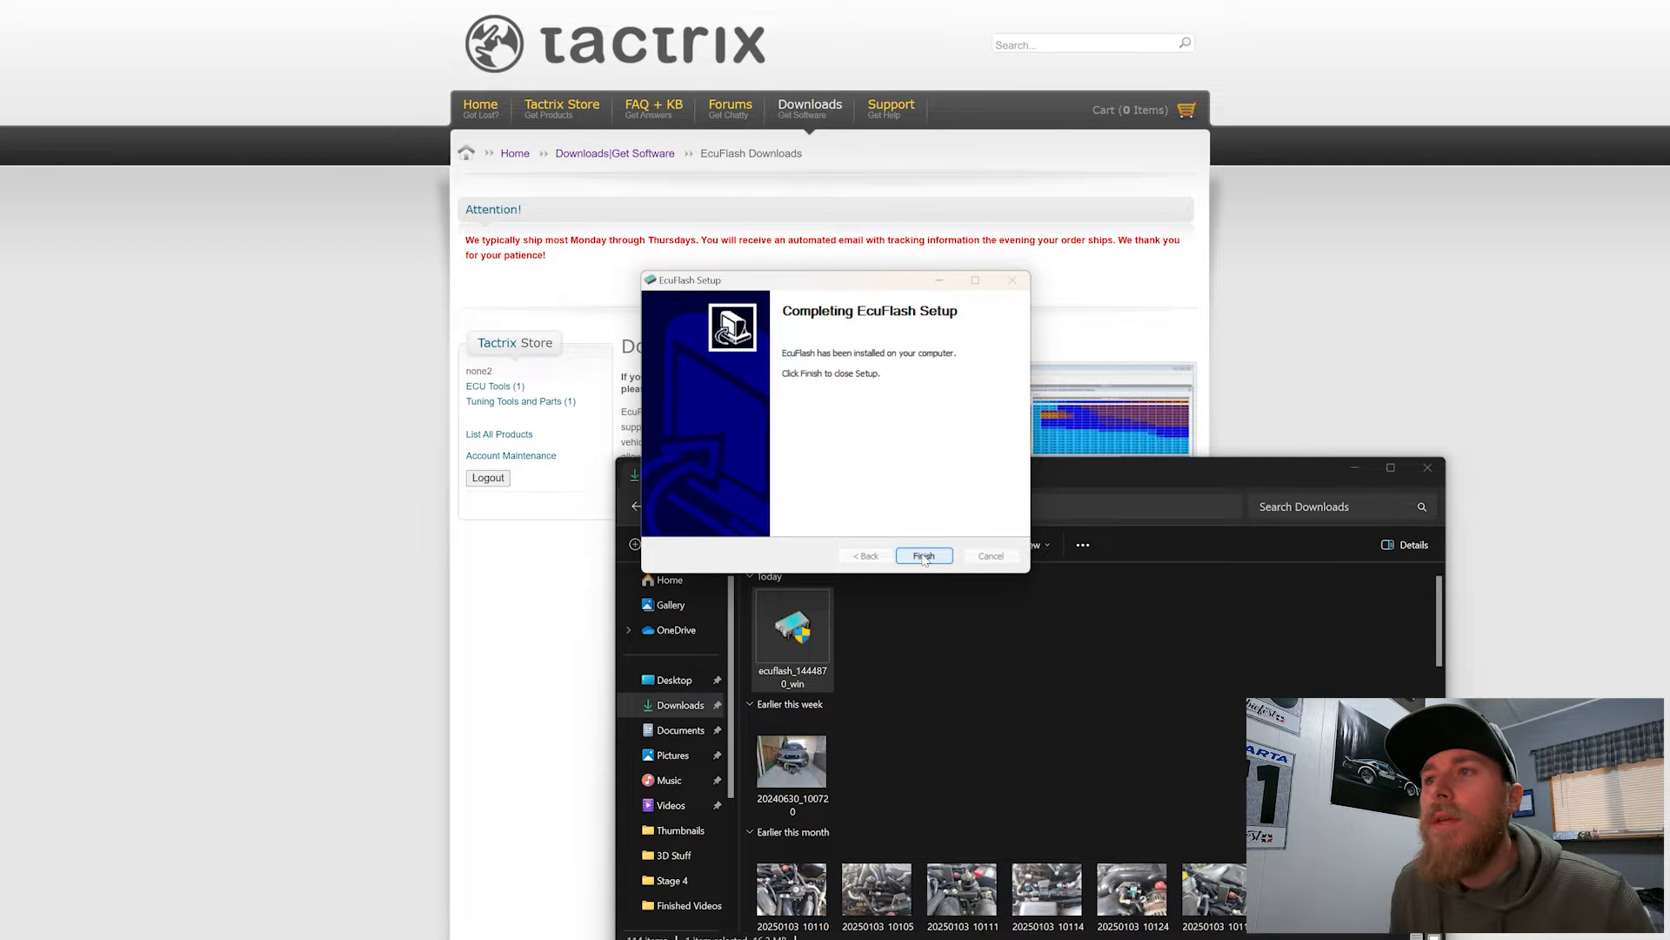
click(924, 556)
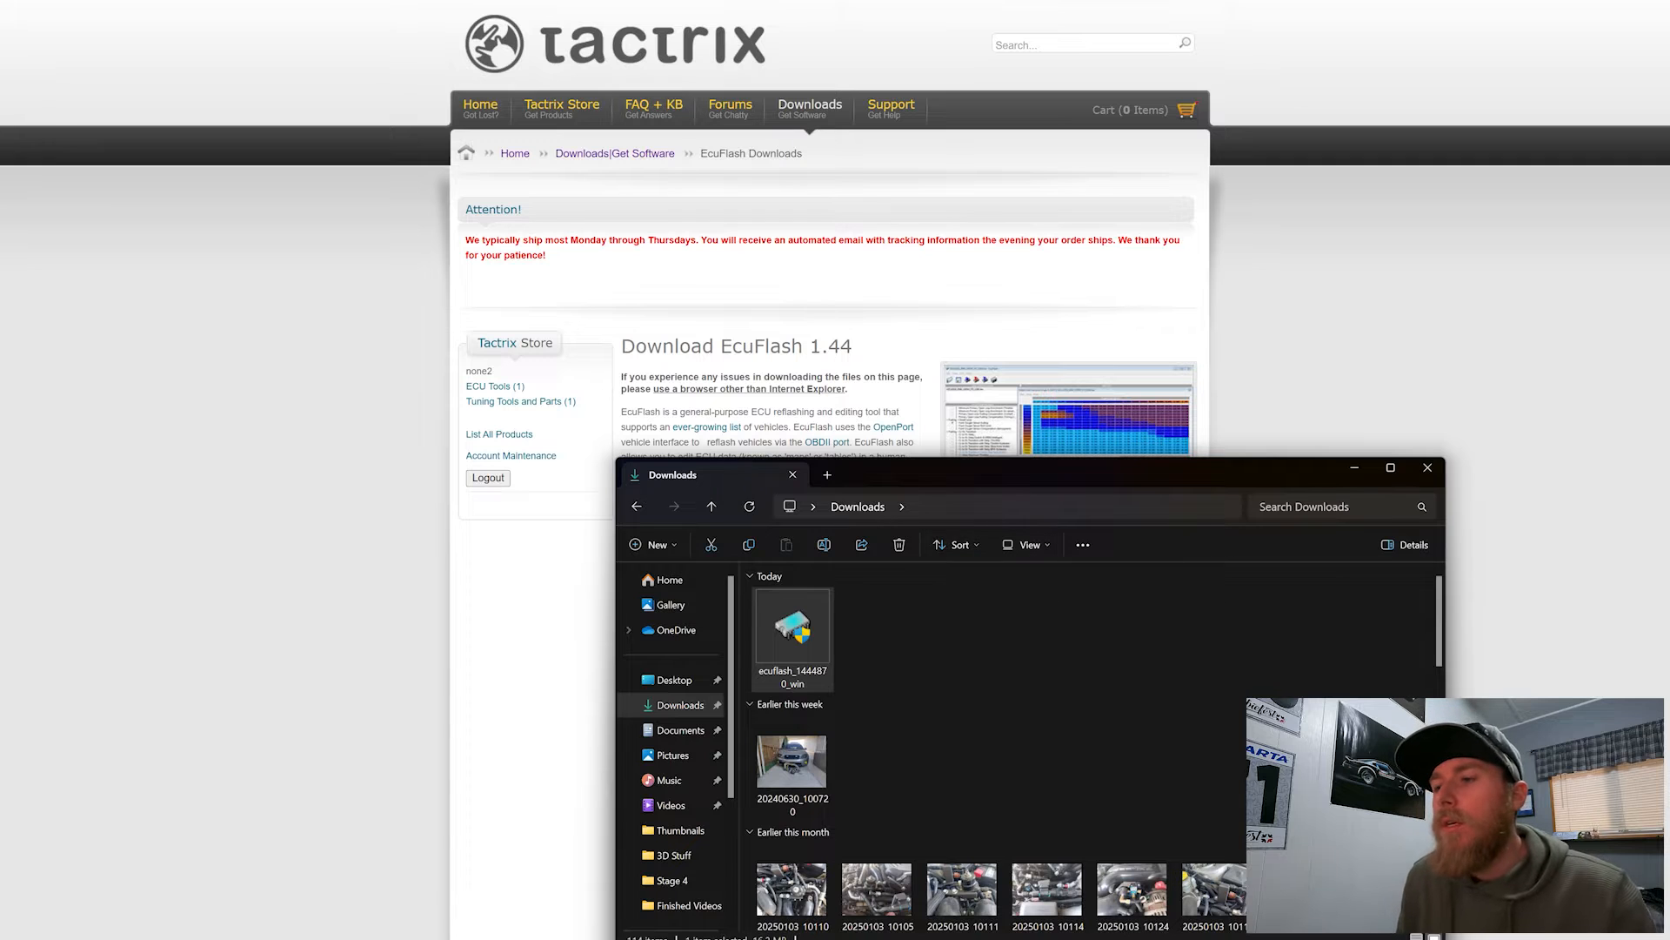
click(1355, 470)
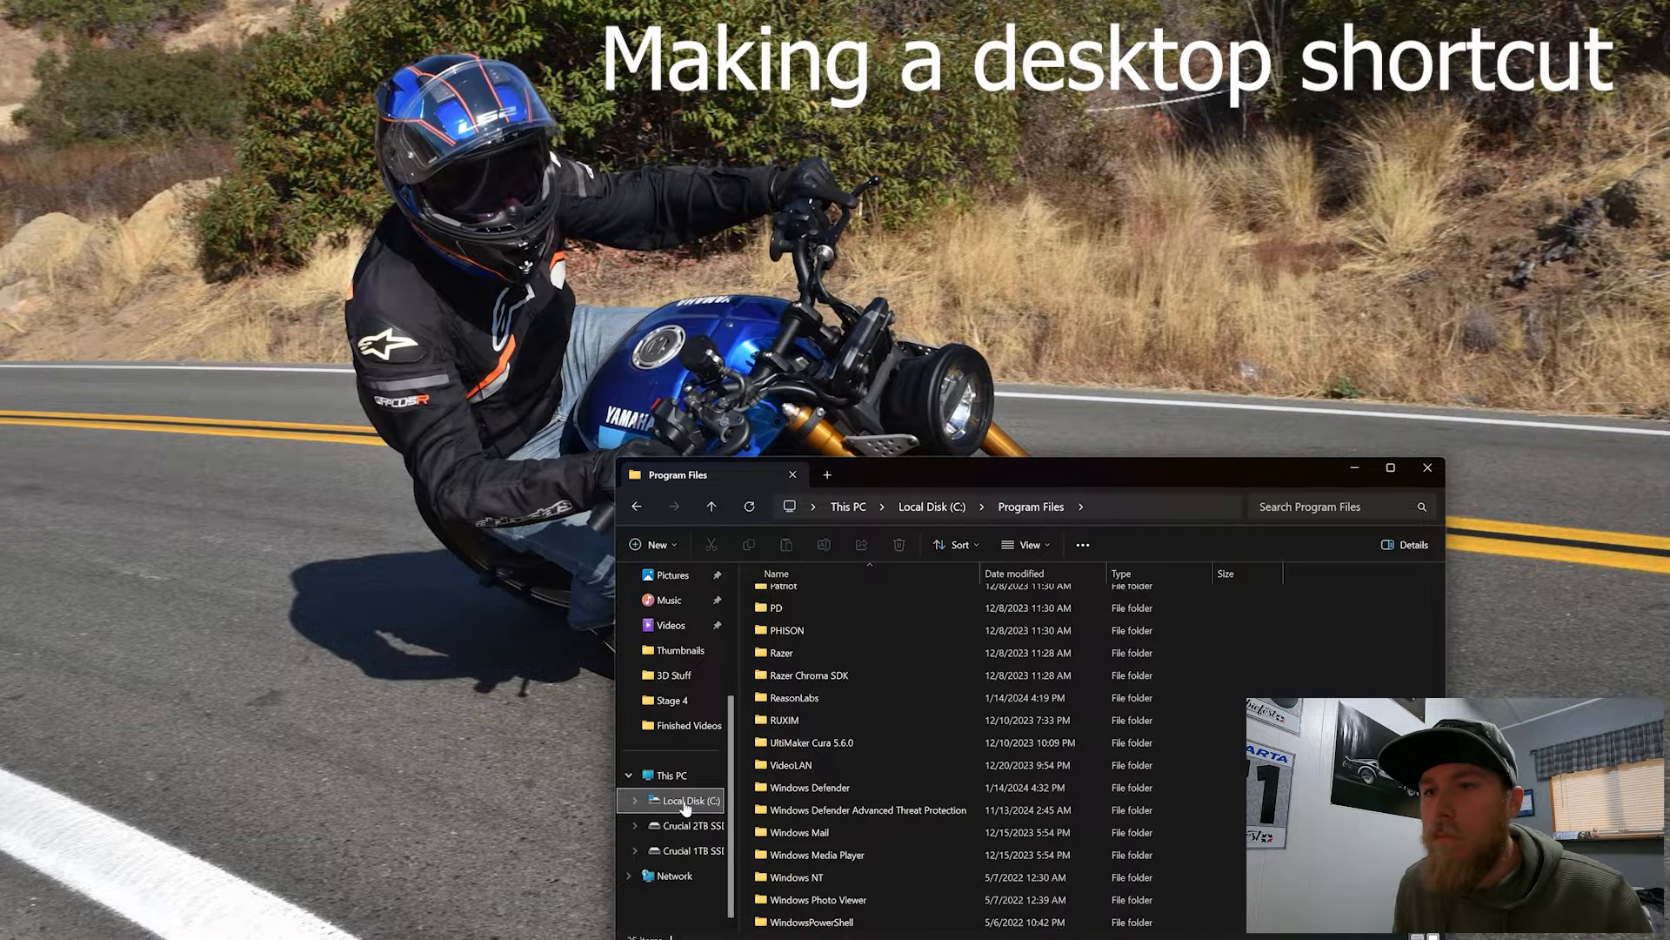
- Browse to the EcuFlash folder inside OpenECU under Program Files (x86) on Local Disk (C:)
click(686, 800)
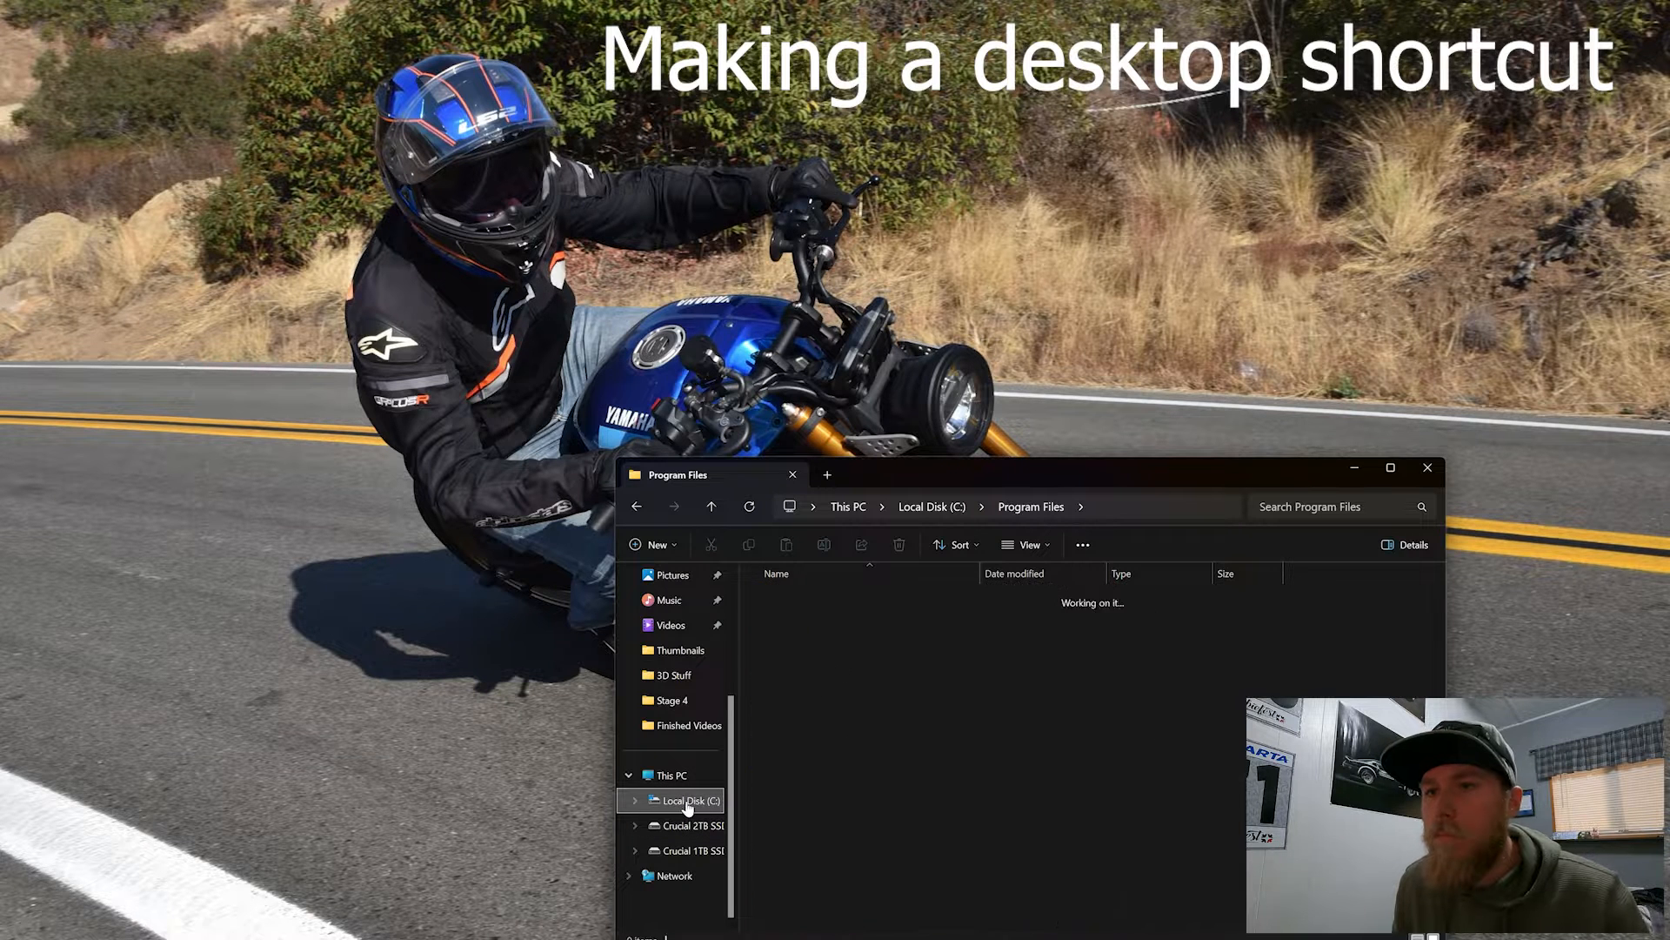
double_click(787, 689)
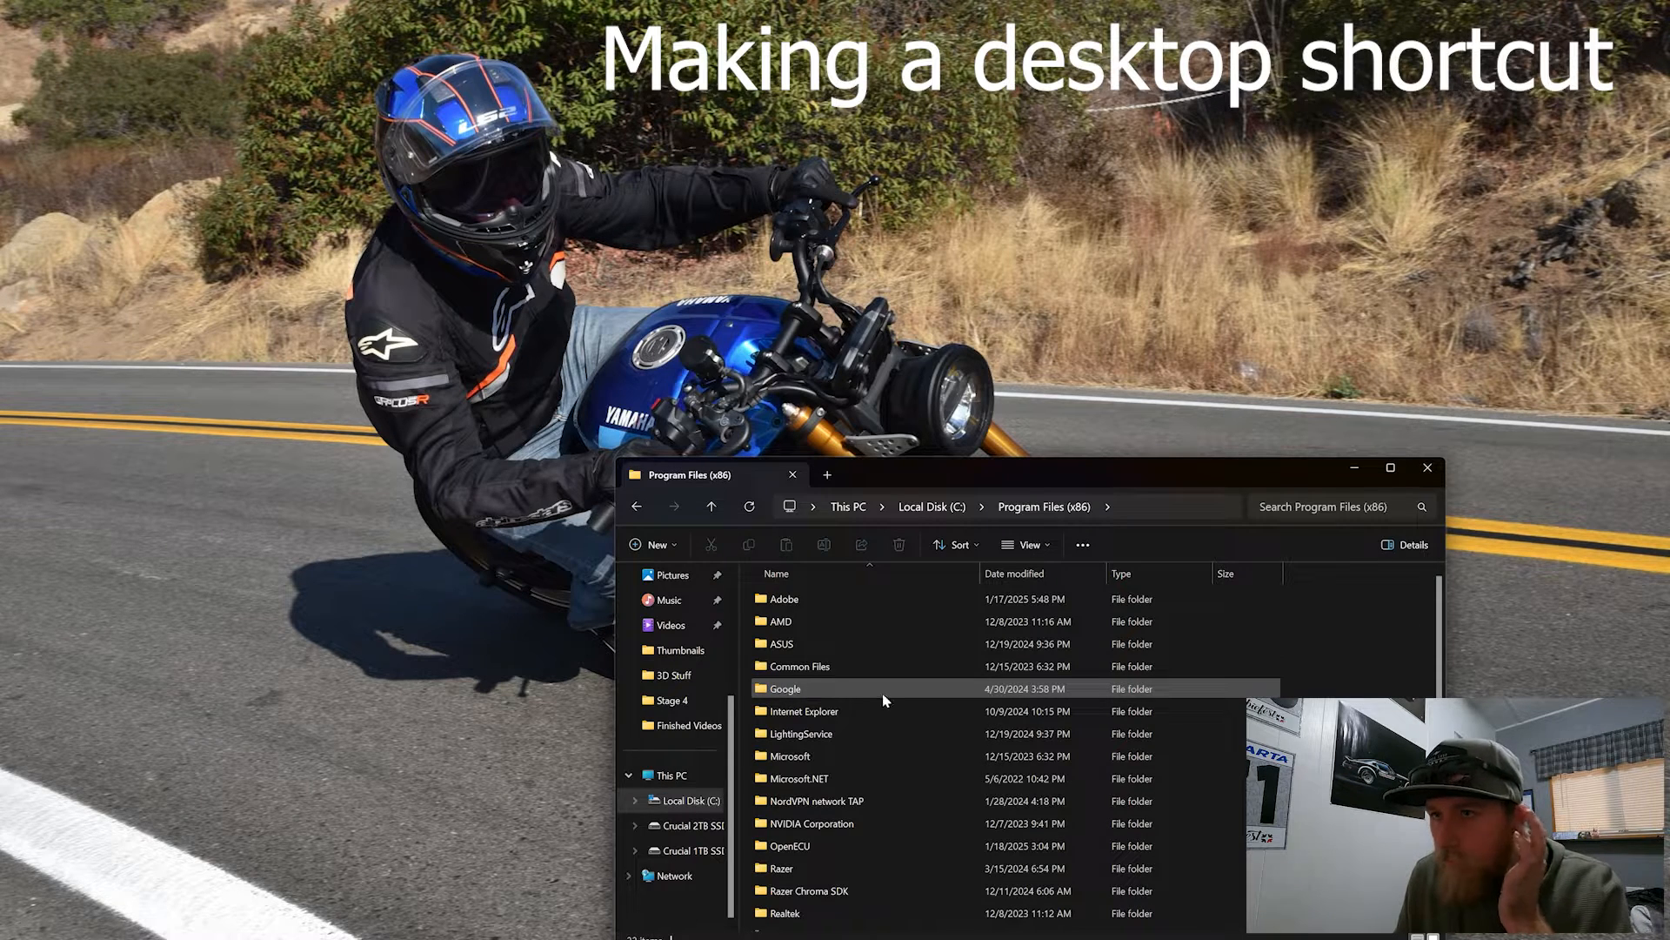
scroll(862, 766, down, 1)
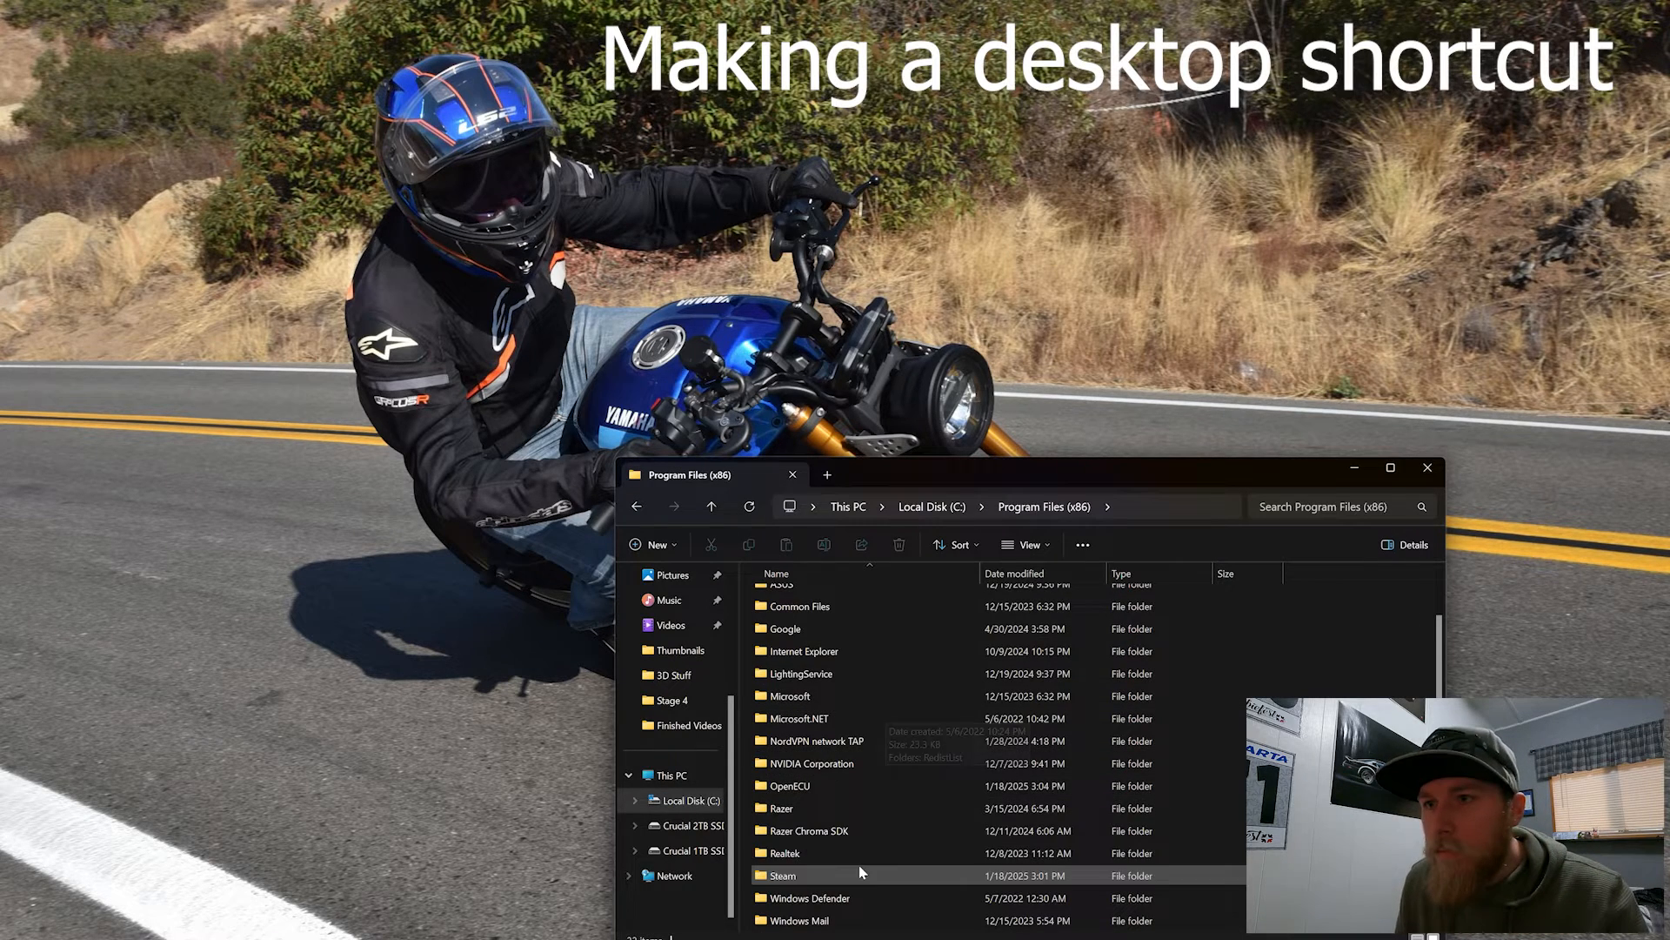
double_click(807, 785)
double_click(778, 600)
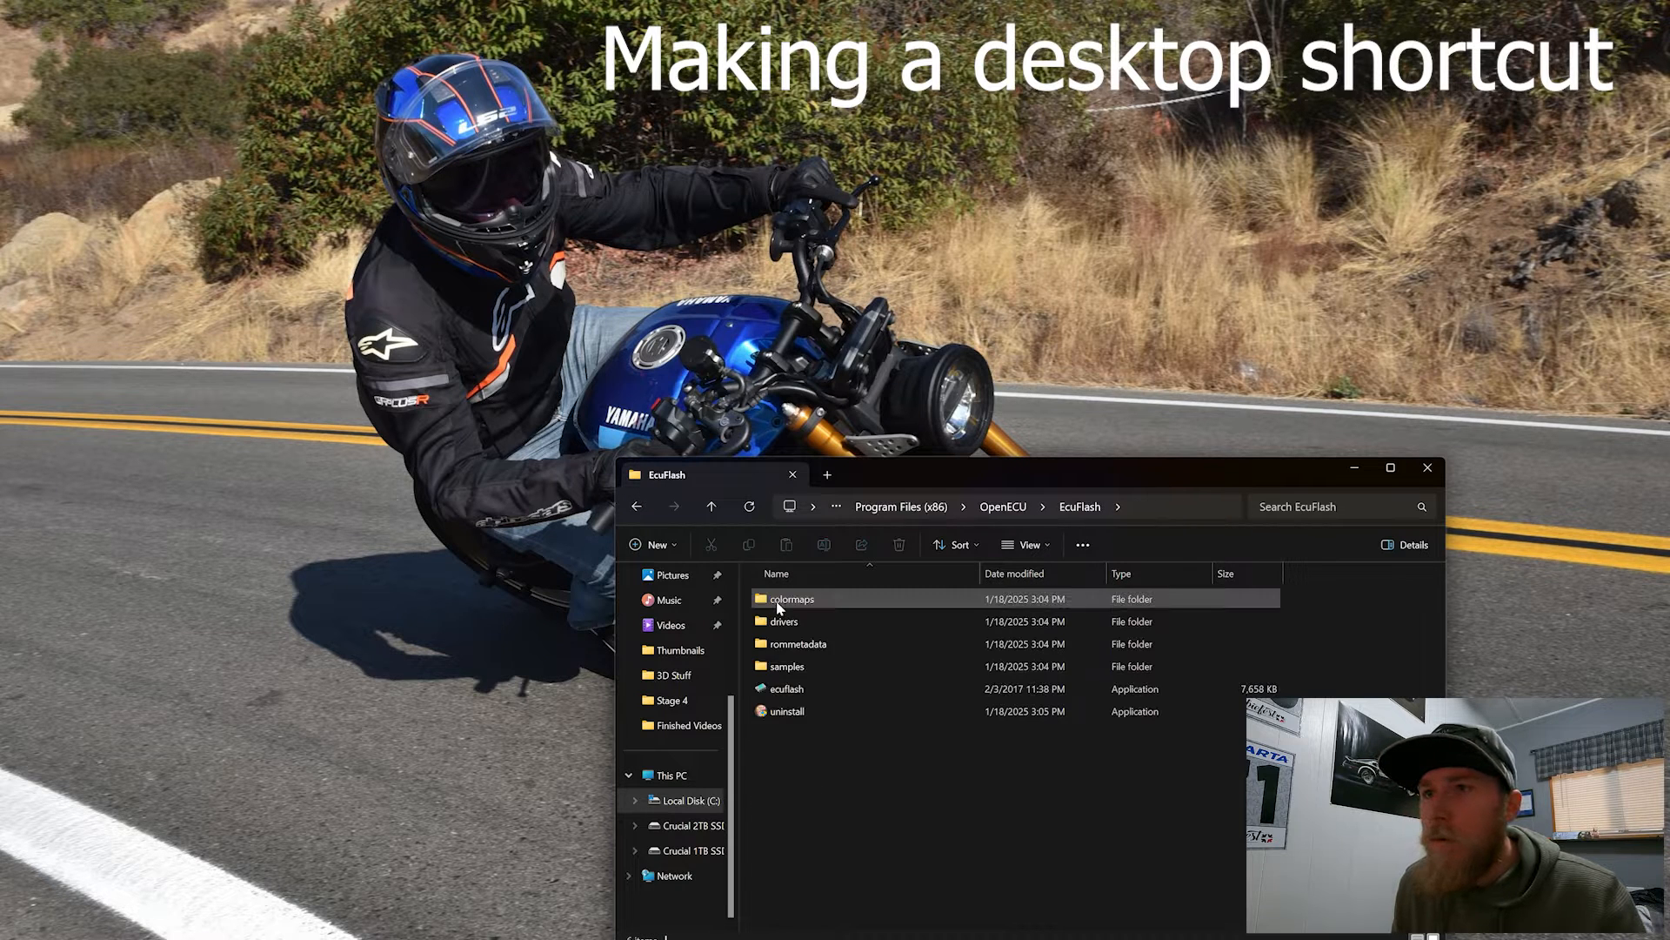
- Create a shortcut to the ecuflash application and agree to place it on the desktop
right_click(836, 689)
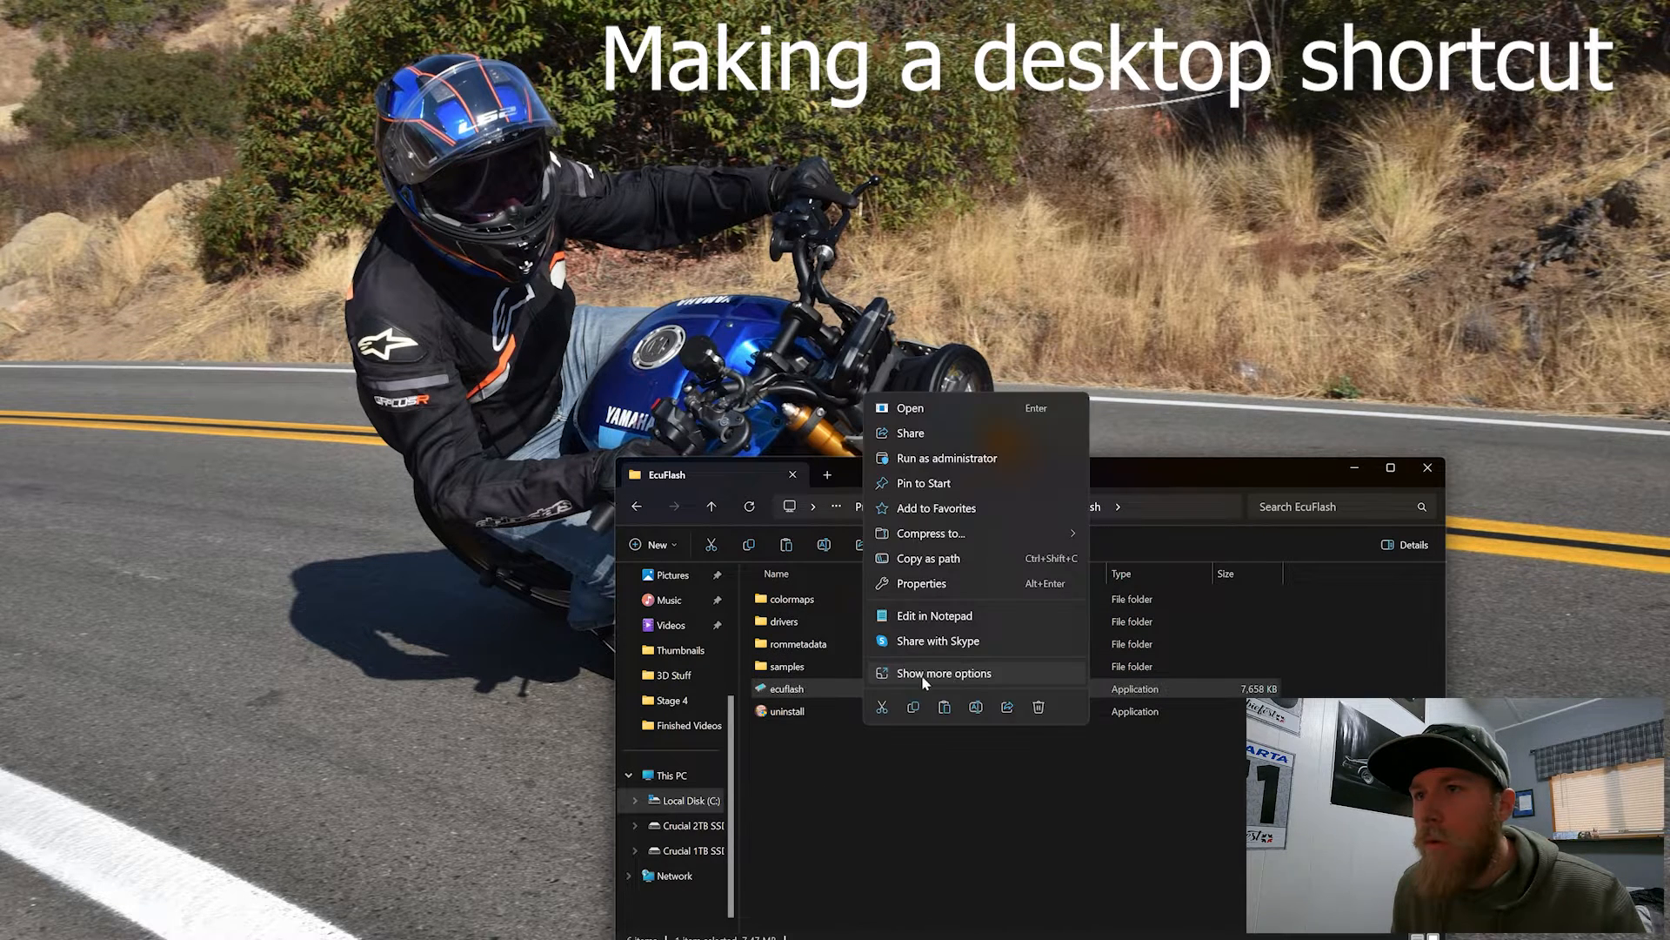
click(954, 679)
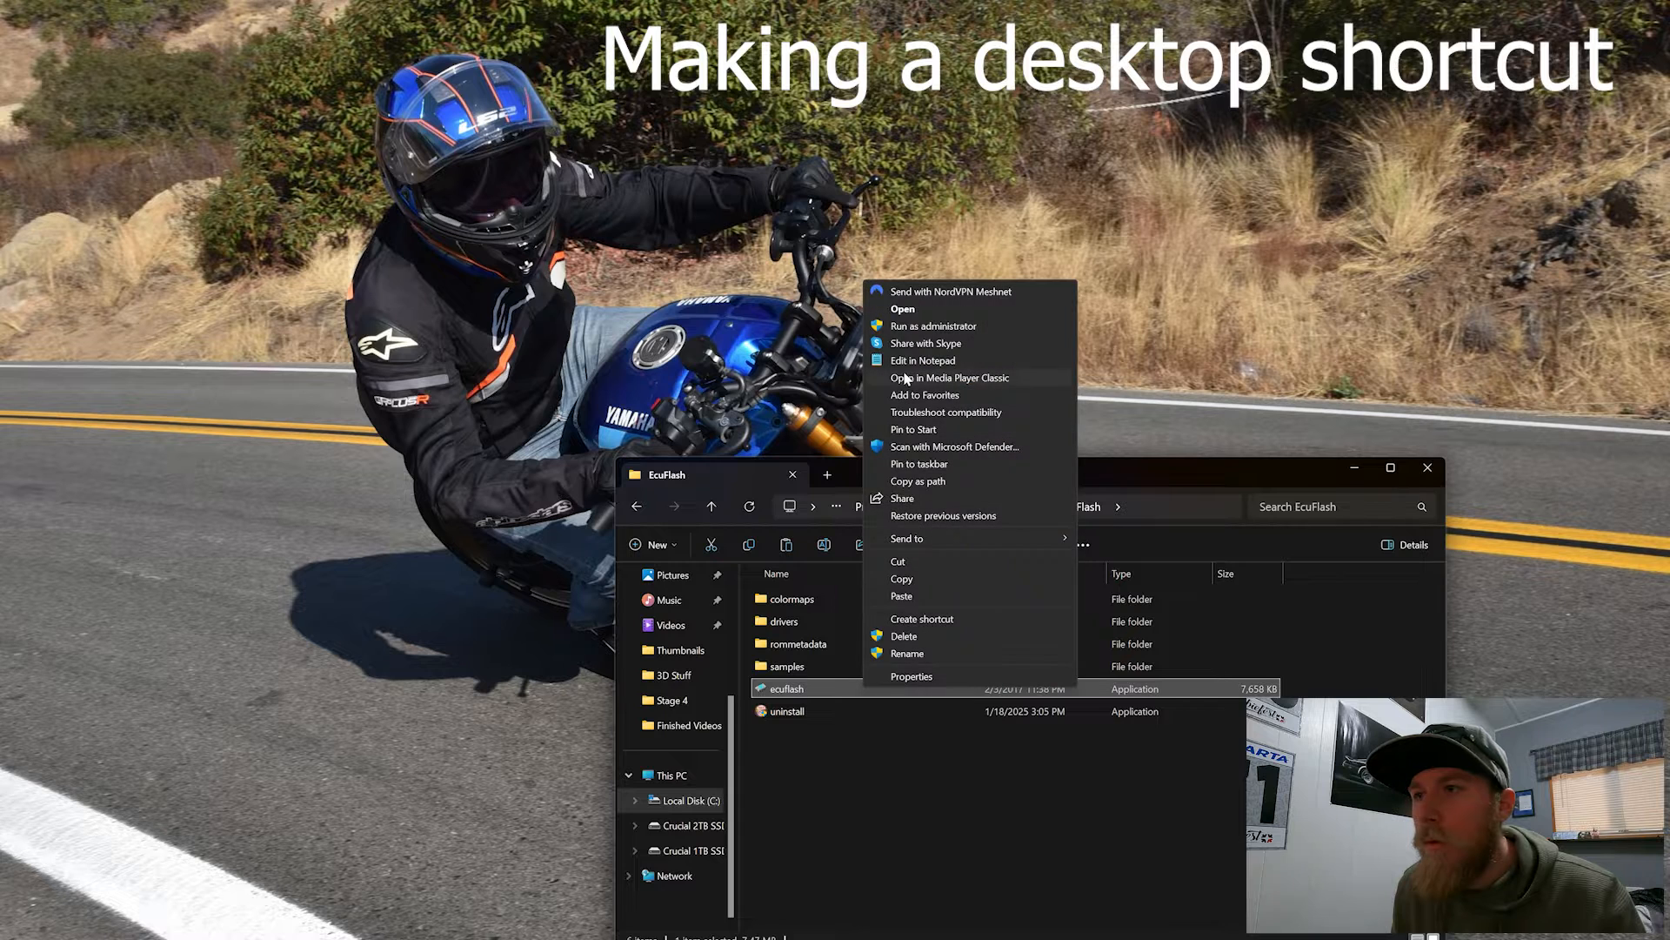
click(926, 620)
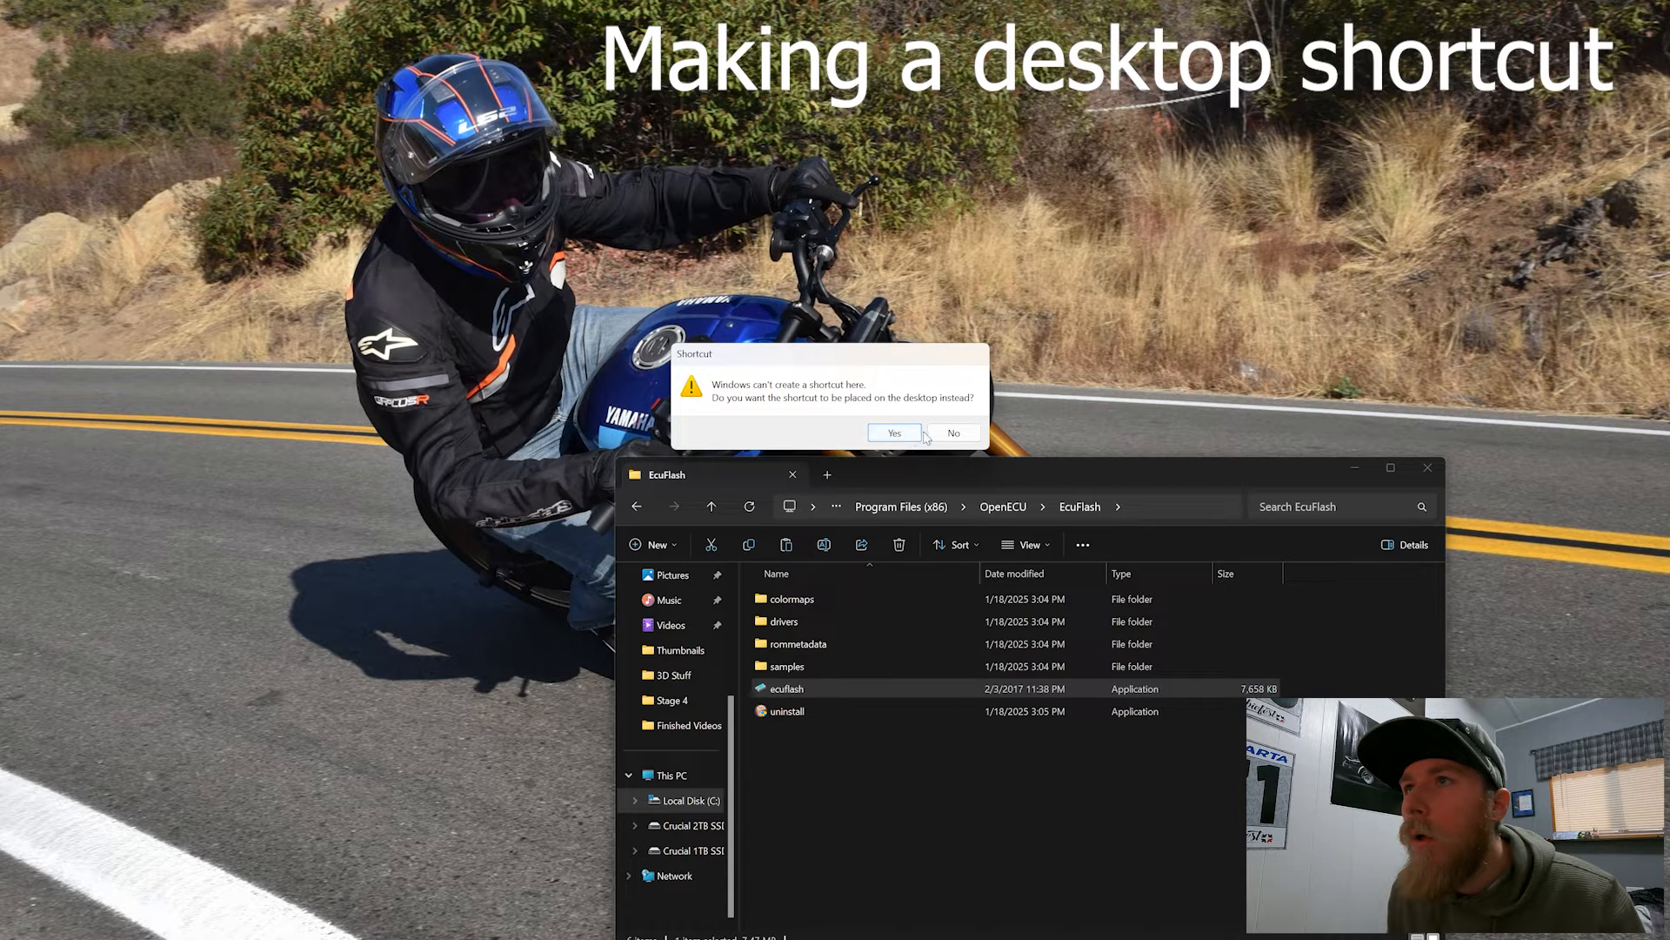
click(896, 433)
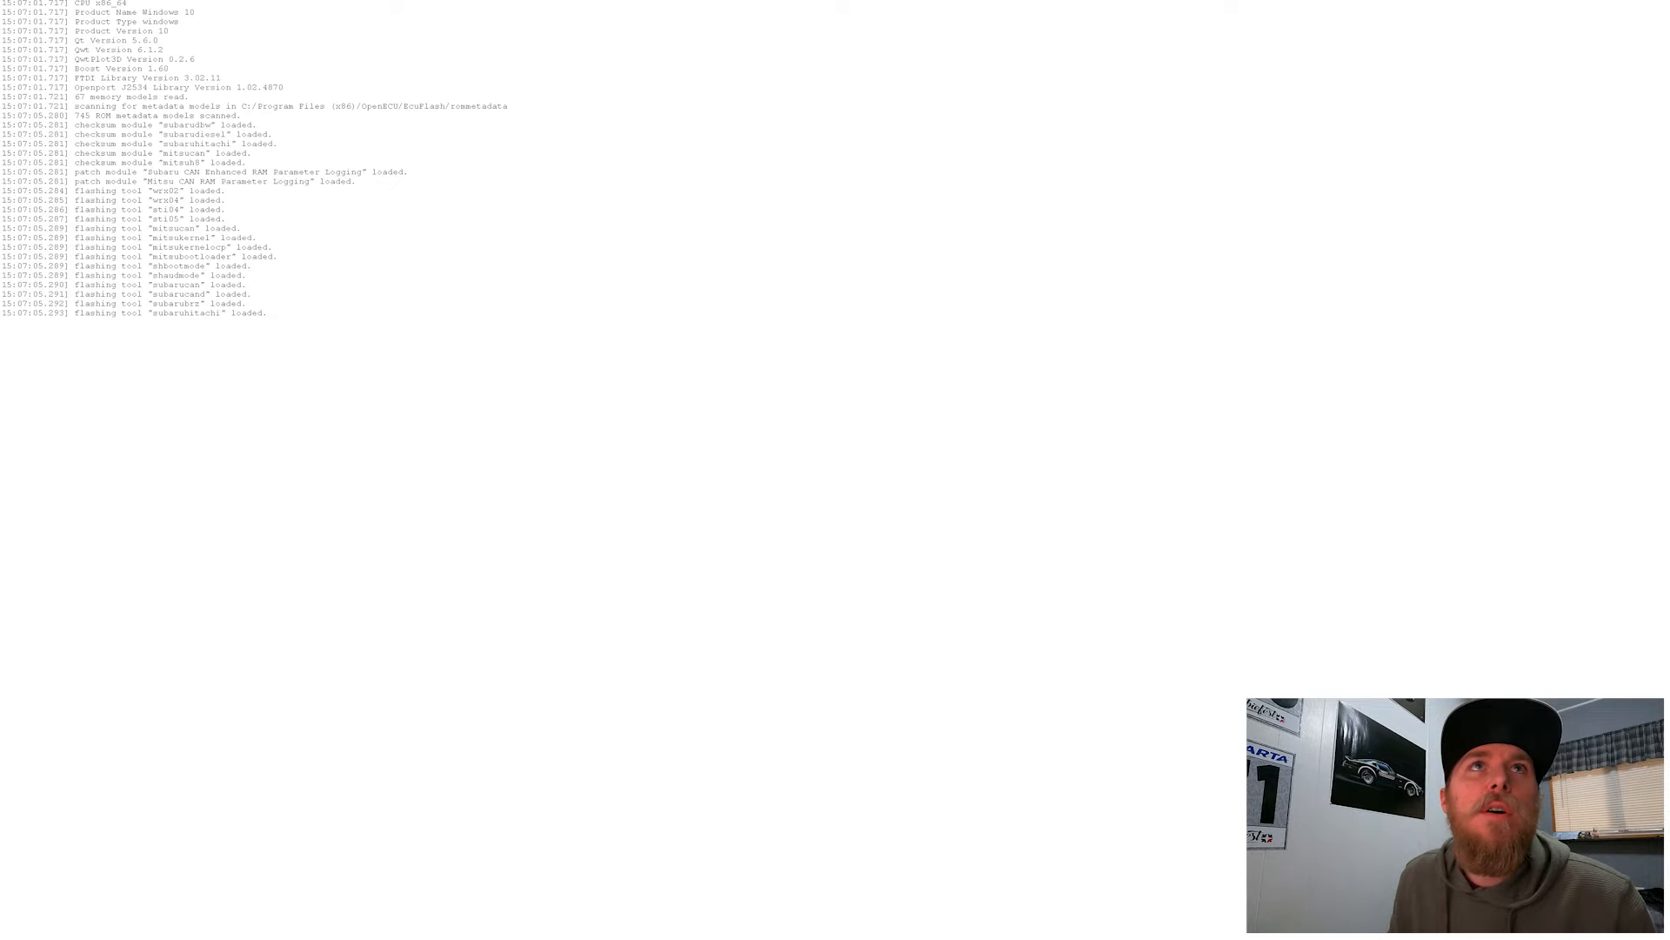
- Switch to EcuFlash, view its dialog for opening ROM files and dismiss it
key(ctrl+o)
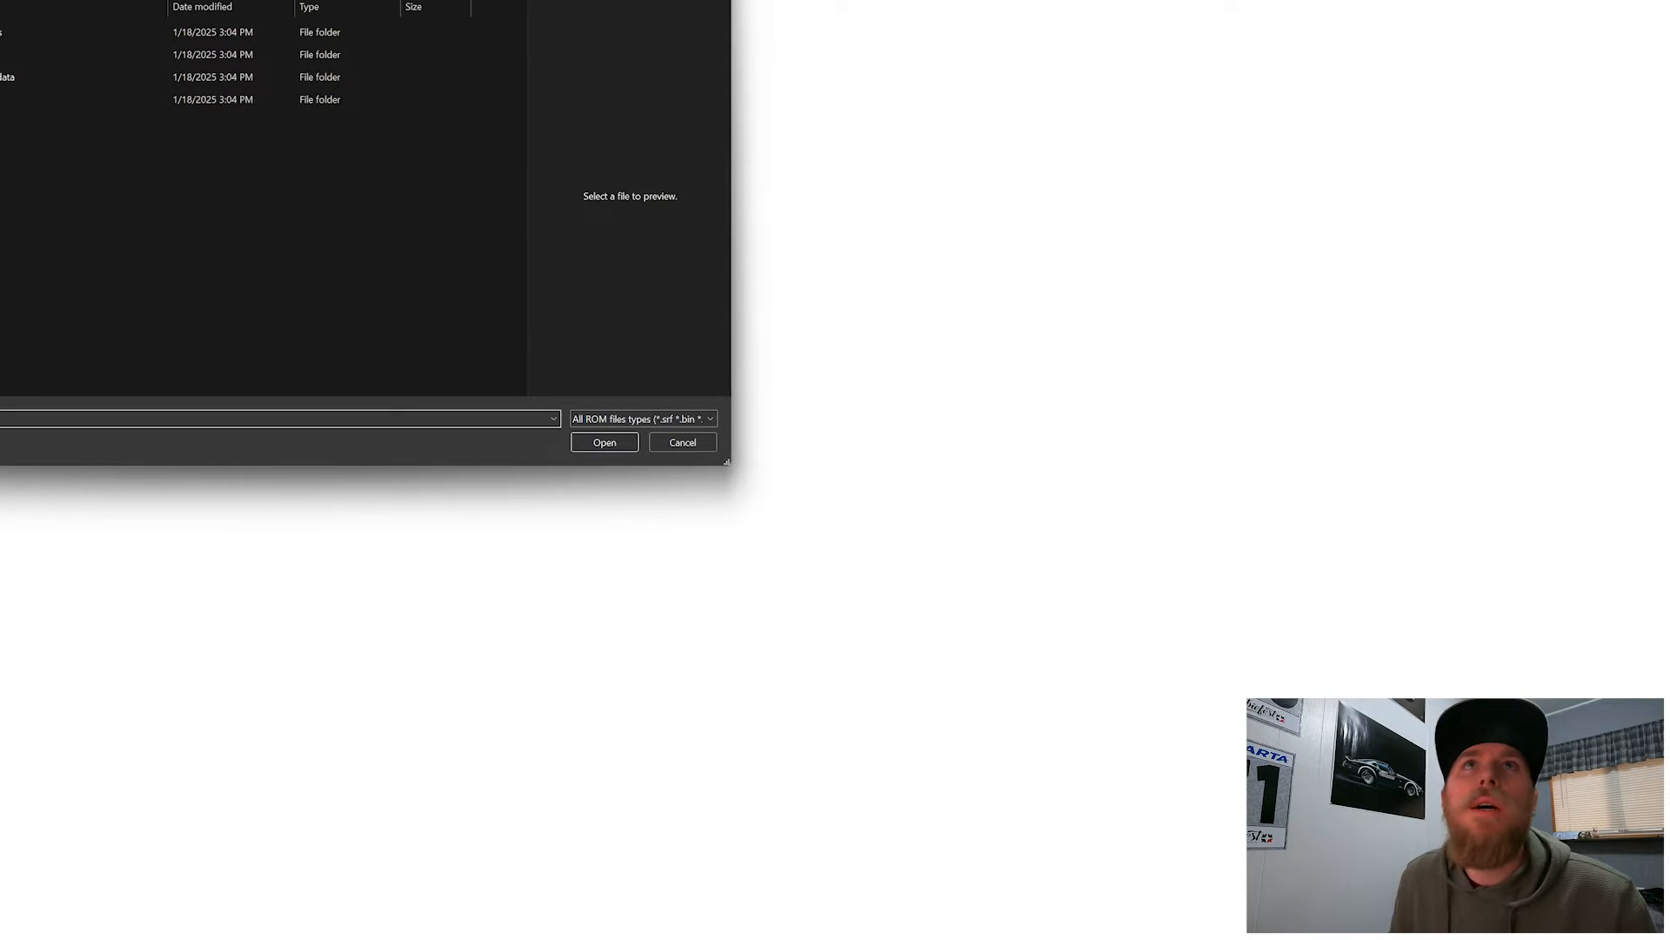
key(Escape)
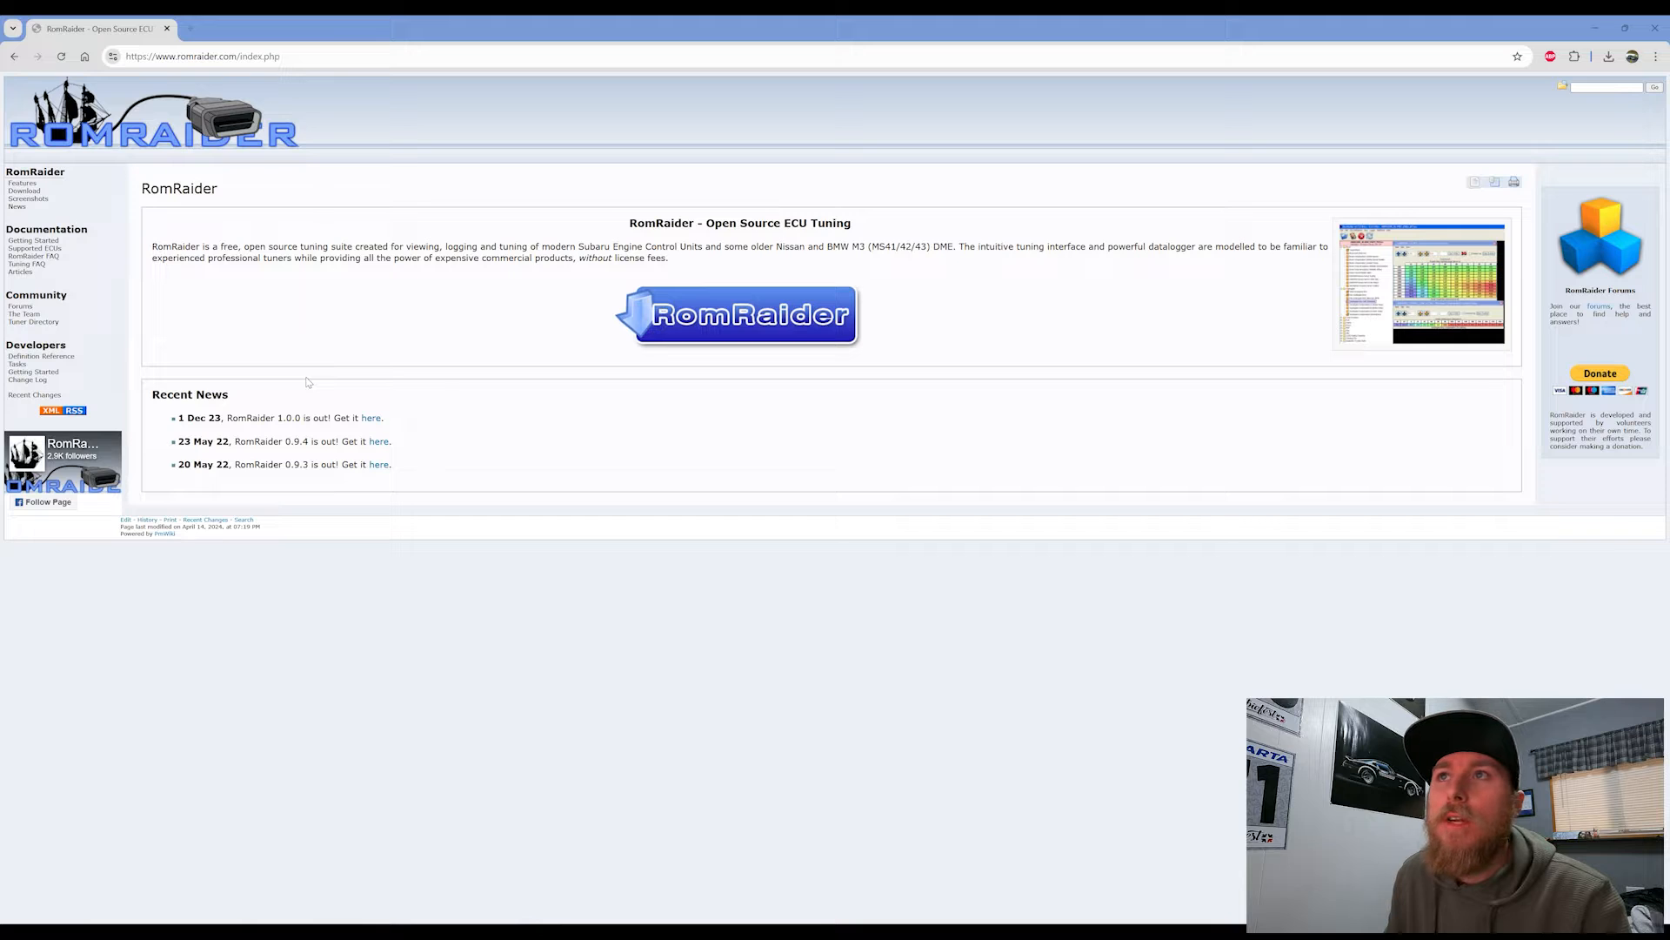
- Switch to the RomRaider website in the browser and open its download page
click(748, 305)
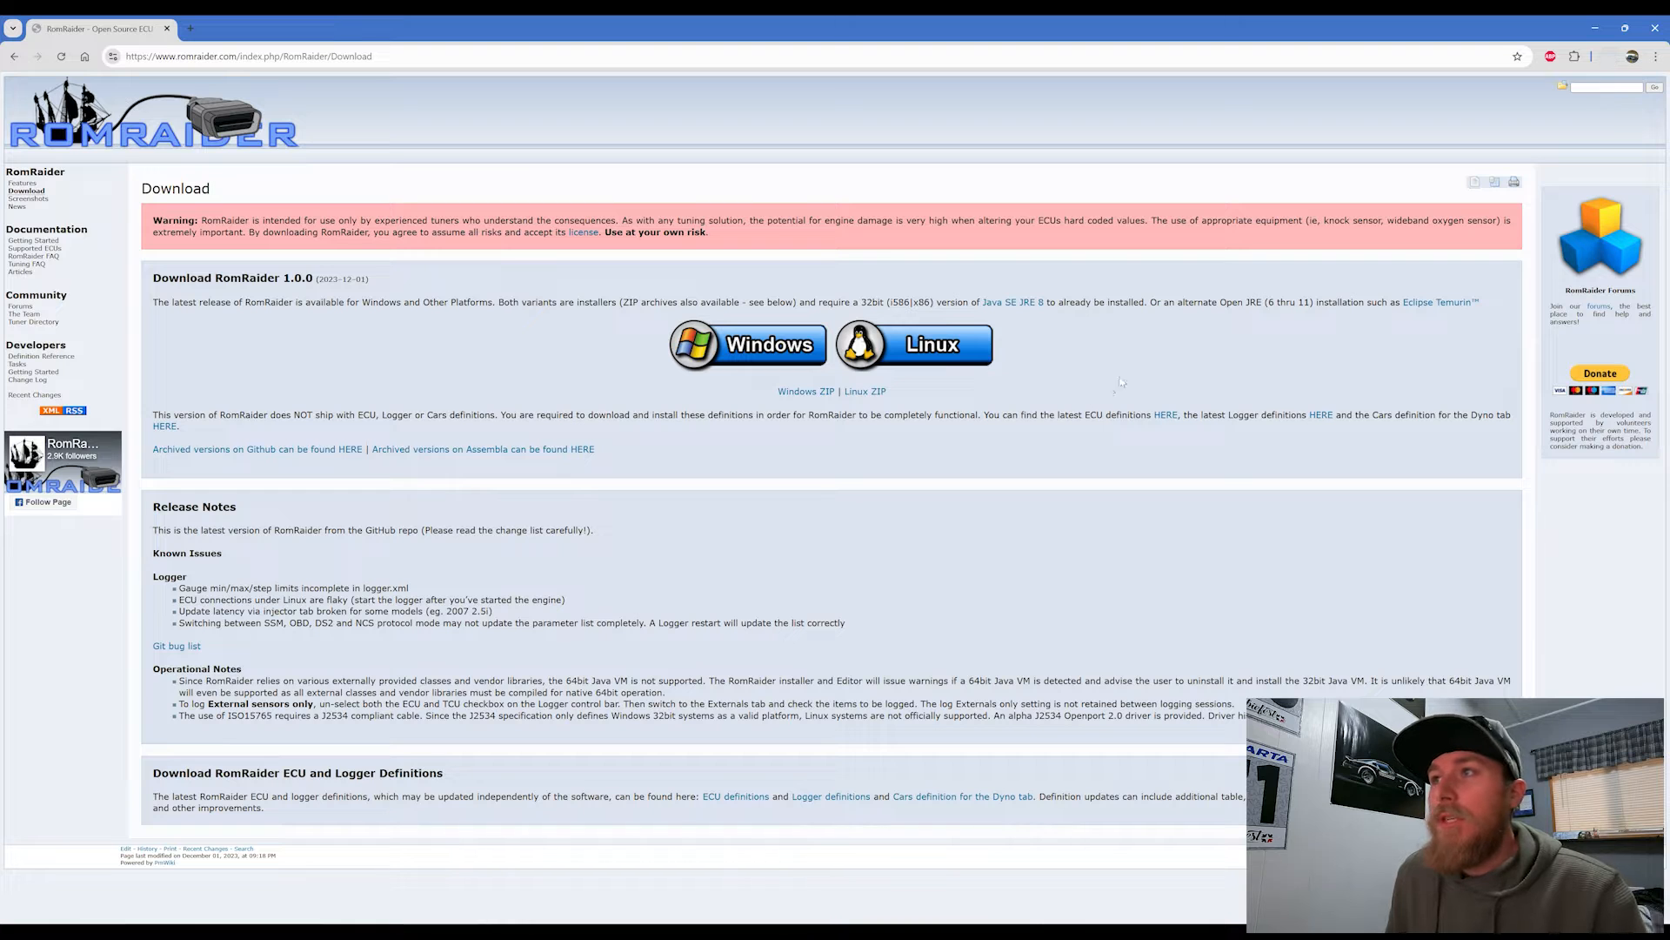
- Open the latest ECU definitions topic and download the ROMRAIDER STANDARD units ECU definitions 0.8.3.1b 10-07-09.zip attachment
click(1165, 416)
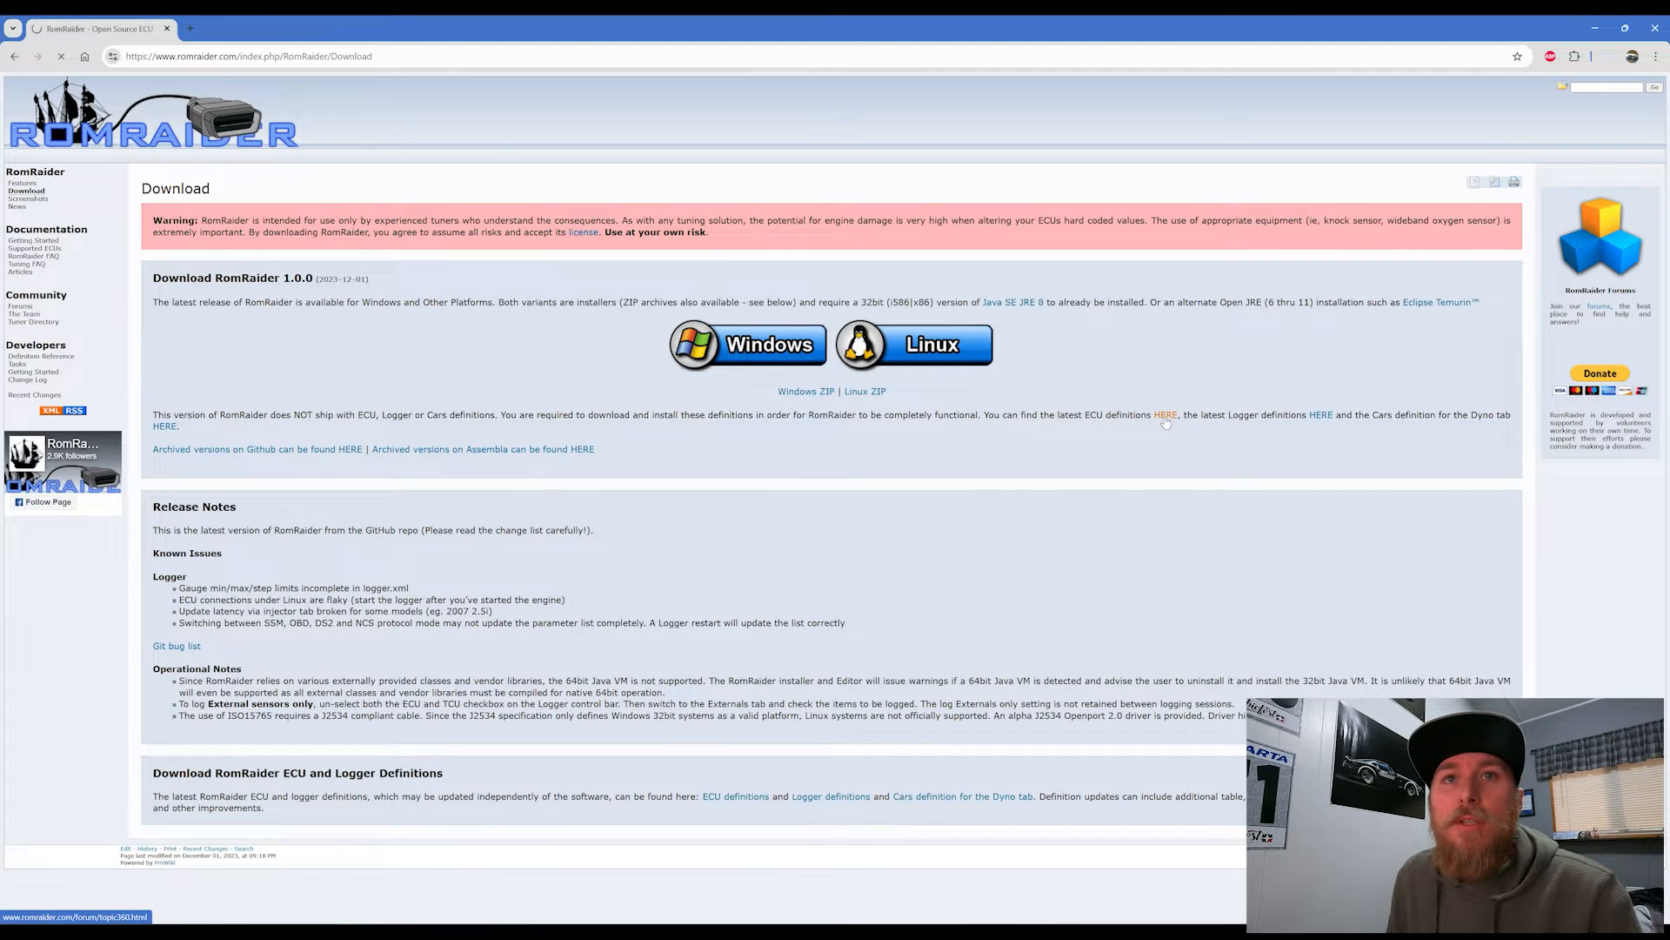
scroll(874, 570, down, 3)
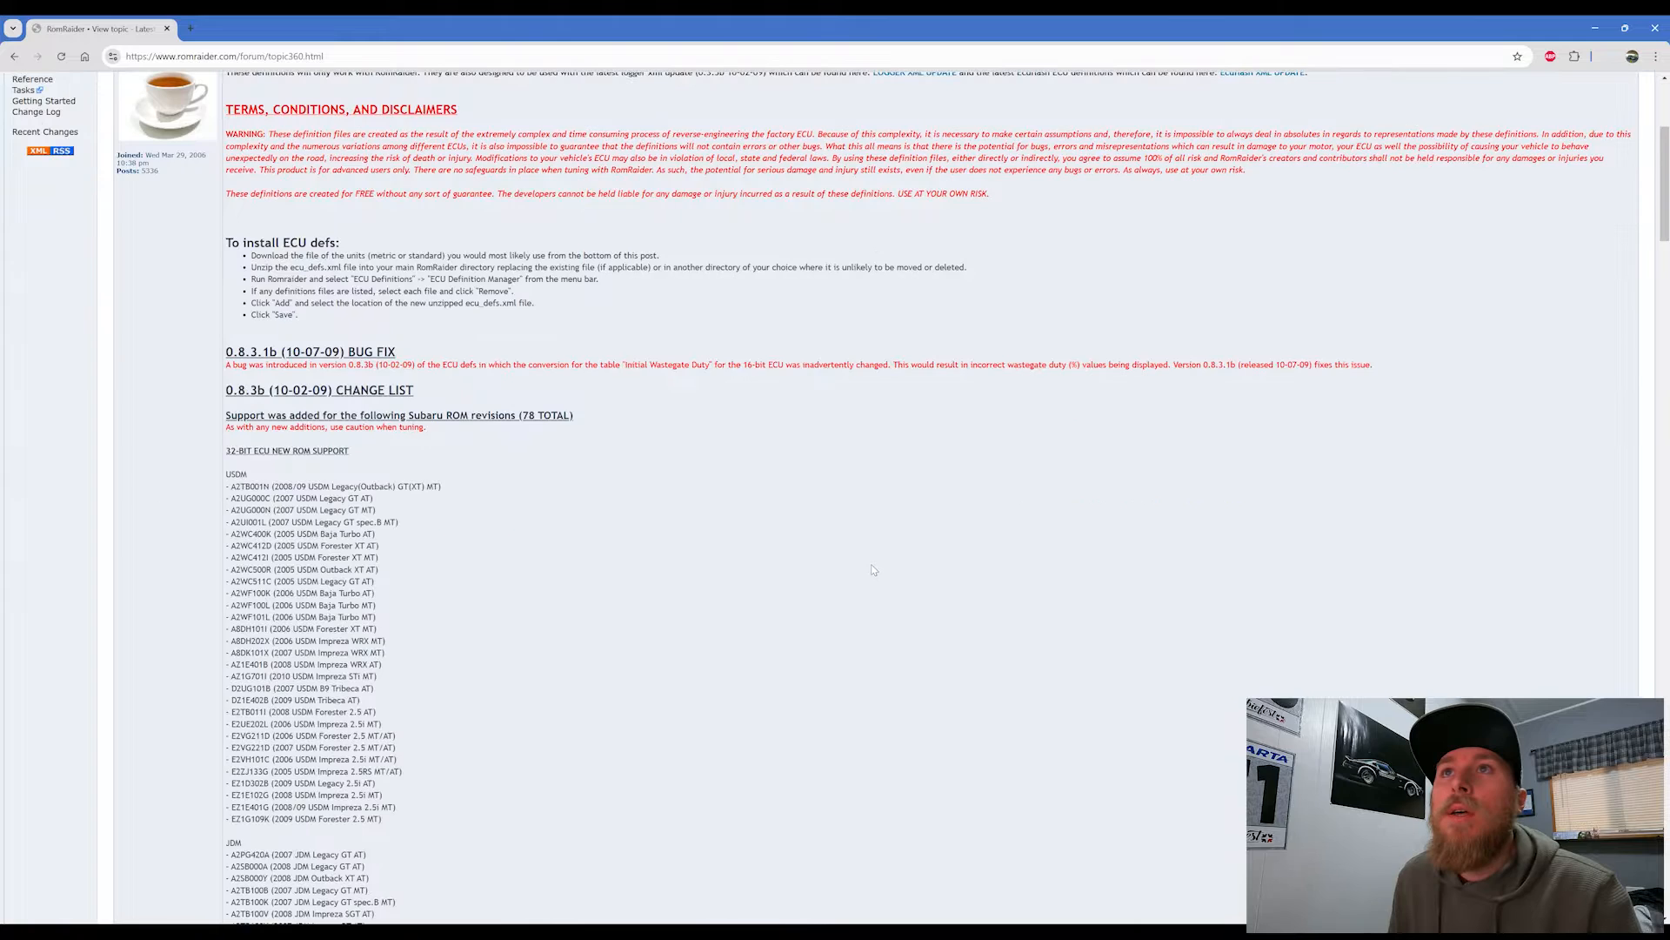
scroll(873, 570, up, 2)
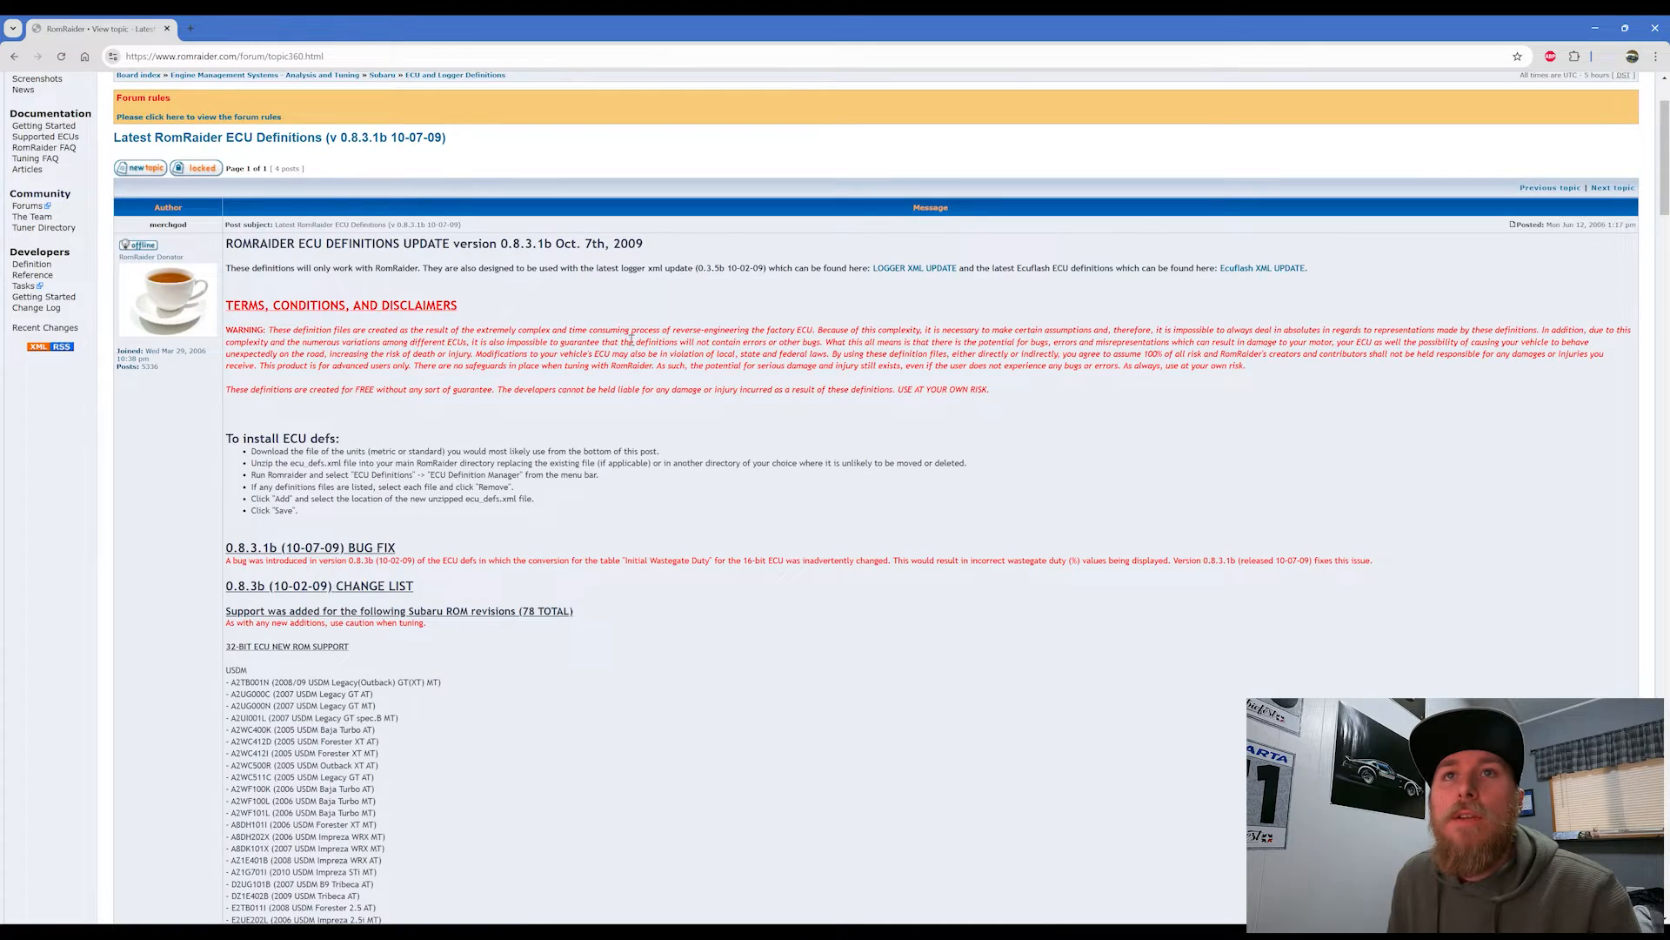
scroll(774, 551, down, 15)
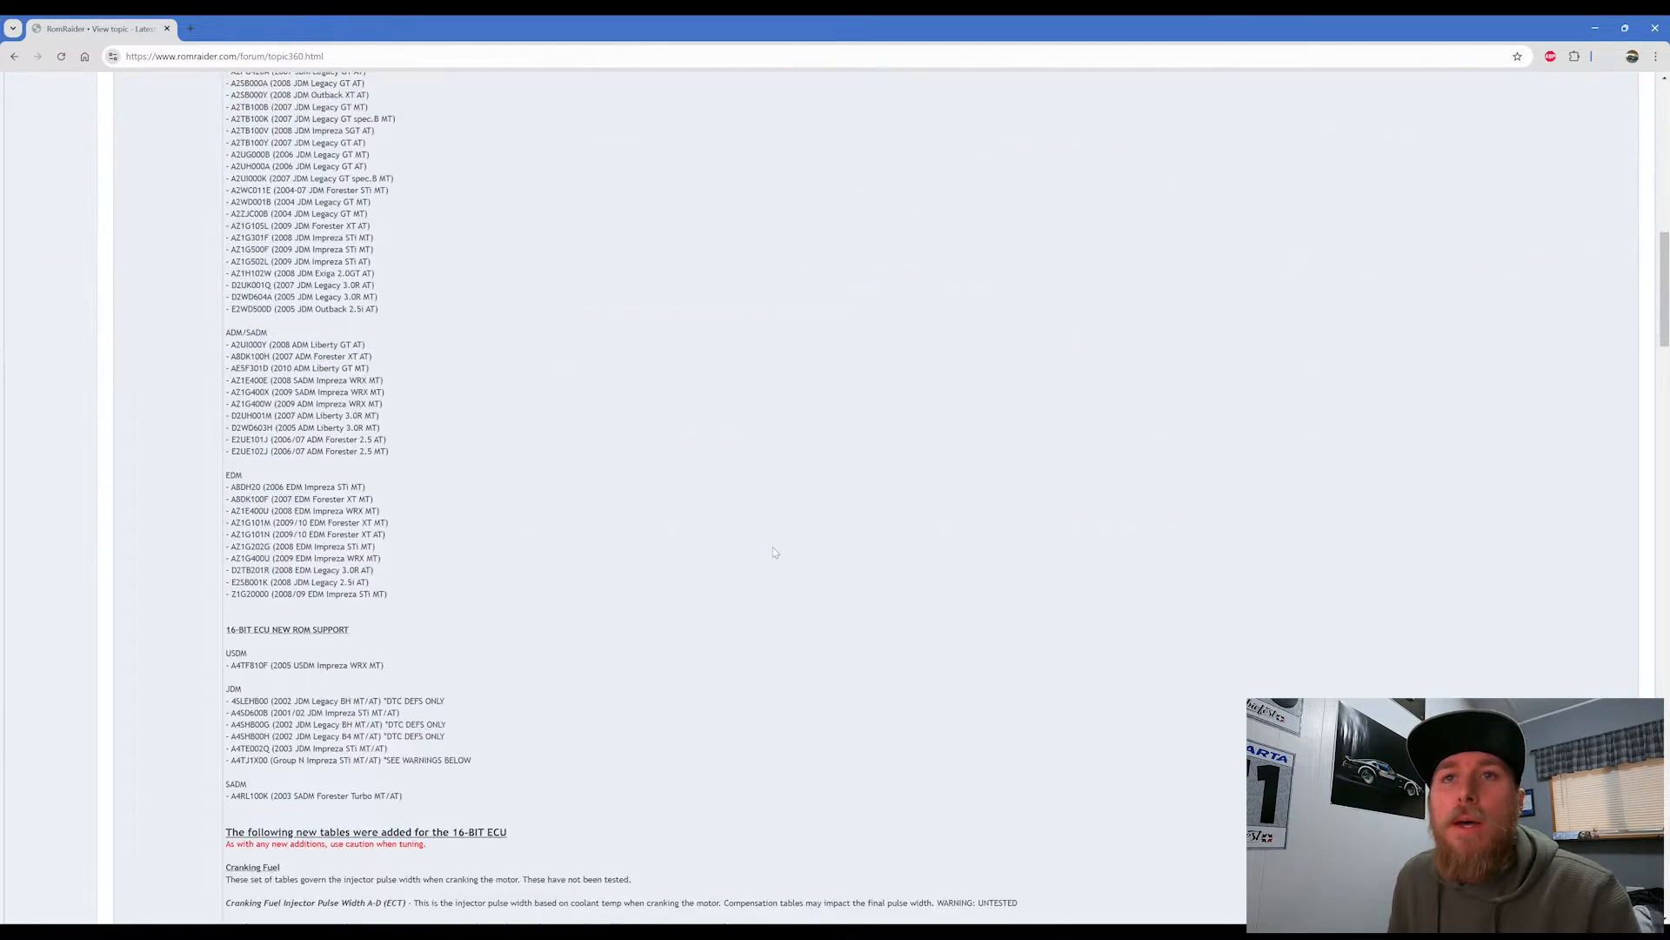
scroll(774, 551, down, 18)
scroll(771, 553, down, 20)
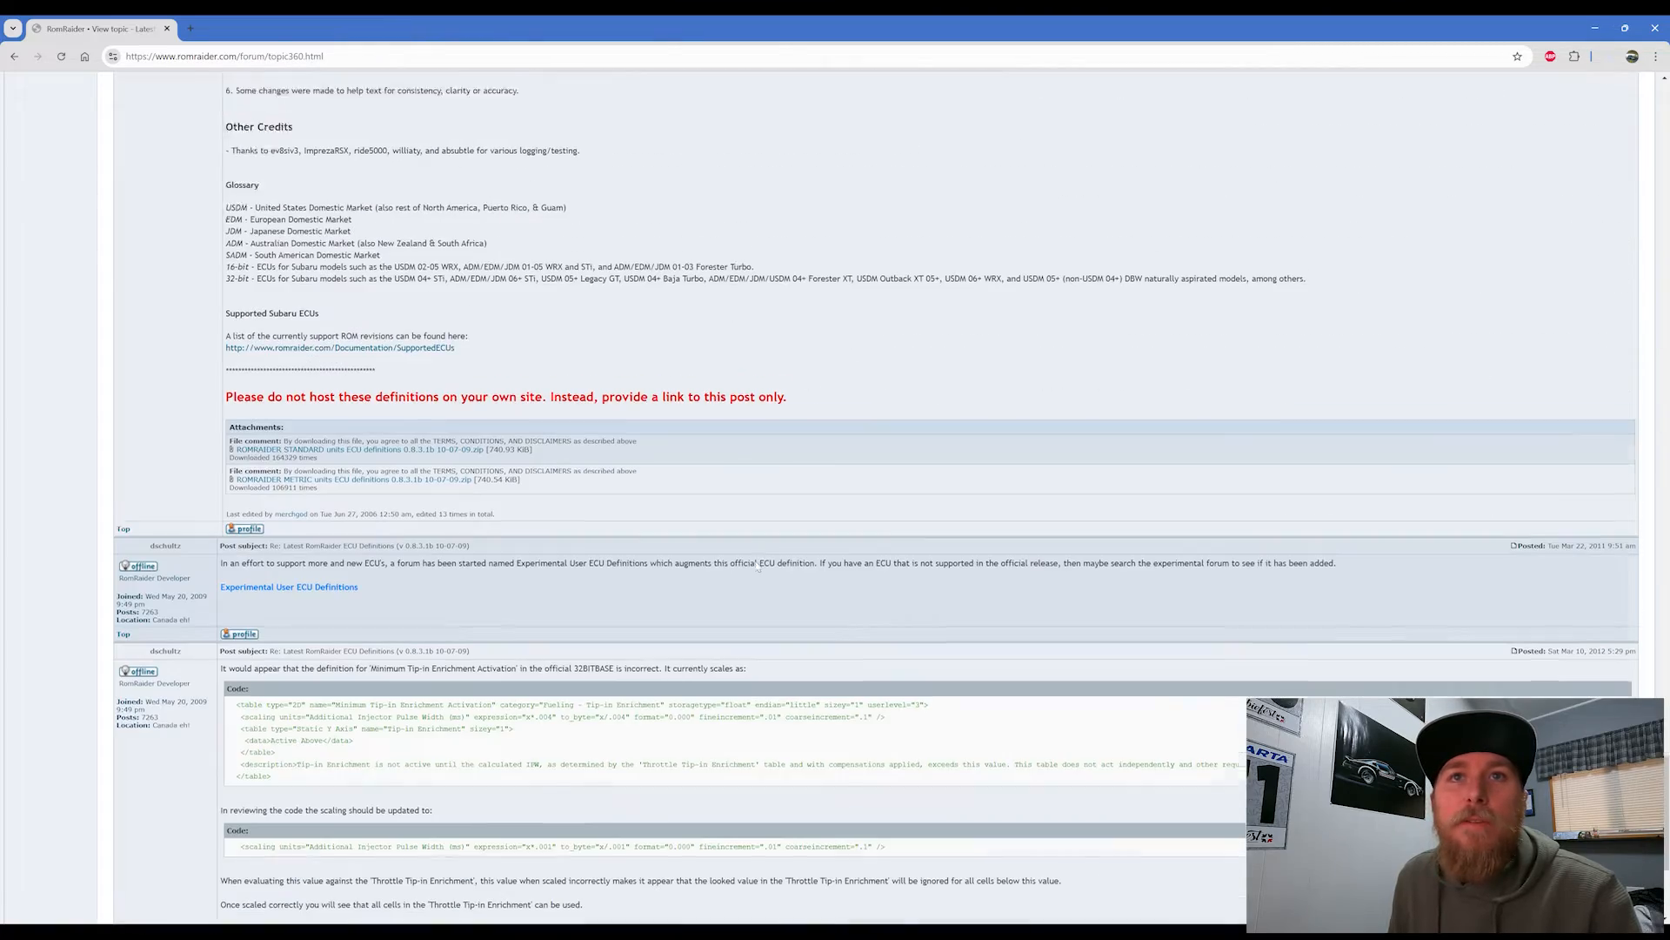
scroll(757, 566, down, 1)
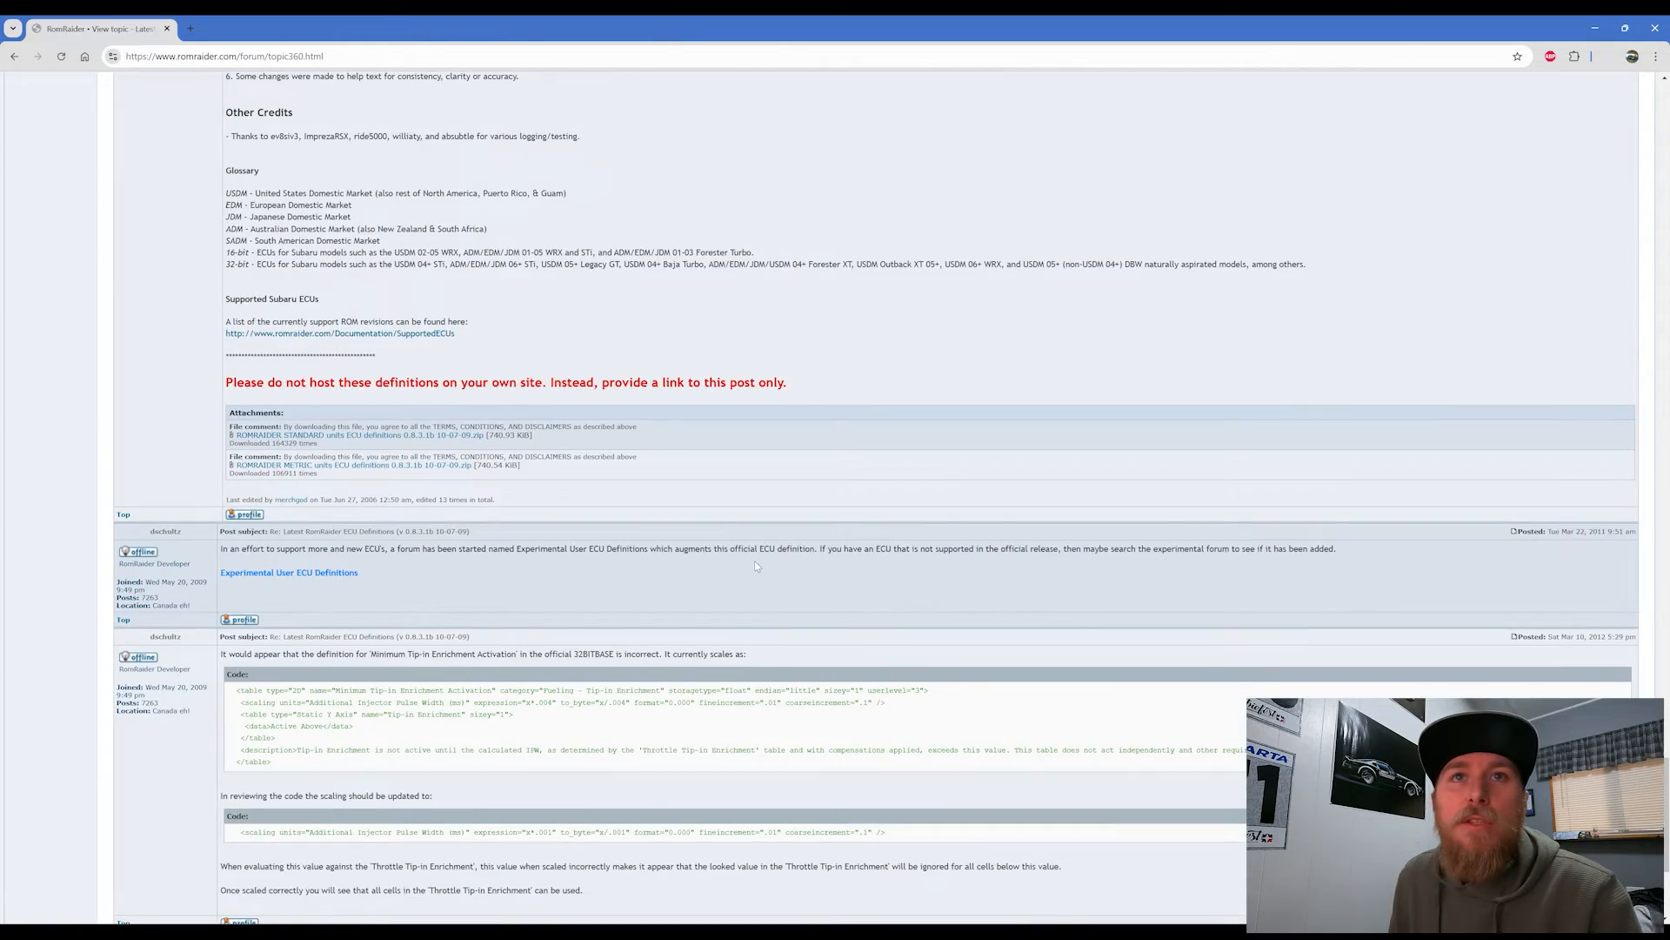
click(291, 441)
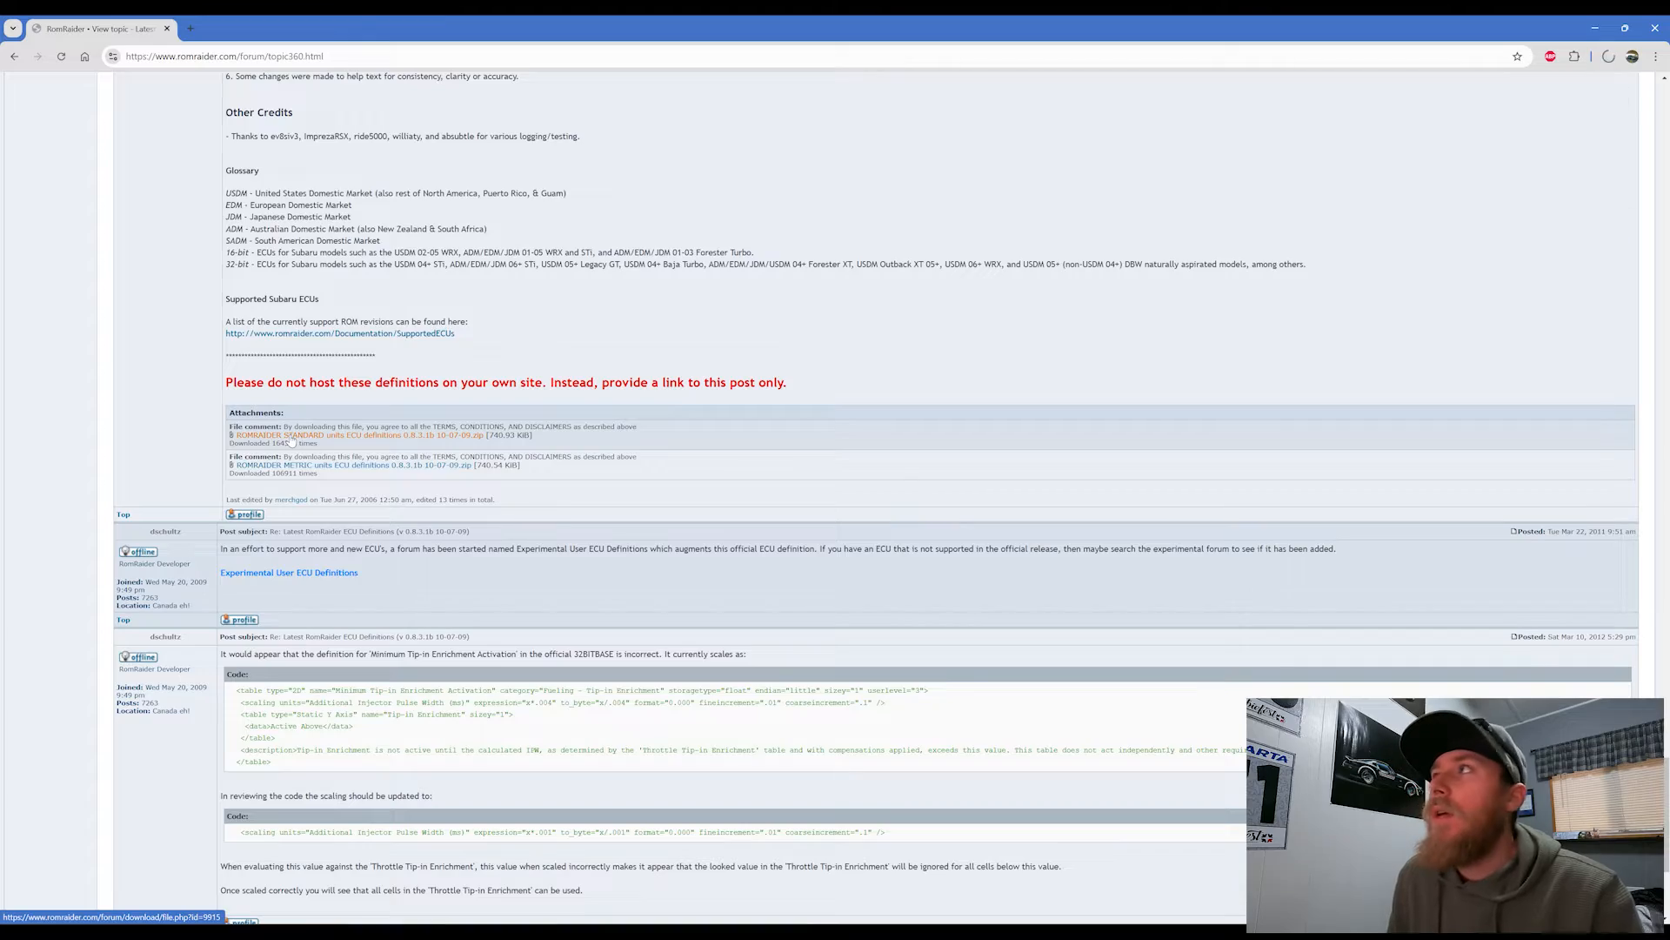
- Go back to the latest Logger definitions topic and download the logger_v370.zip attachment from the updated post
scroll(1084, 246, up, 1)
scroll(1085, 247, up, 20)
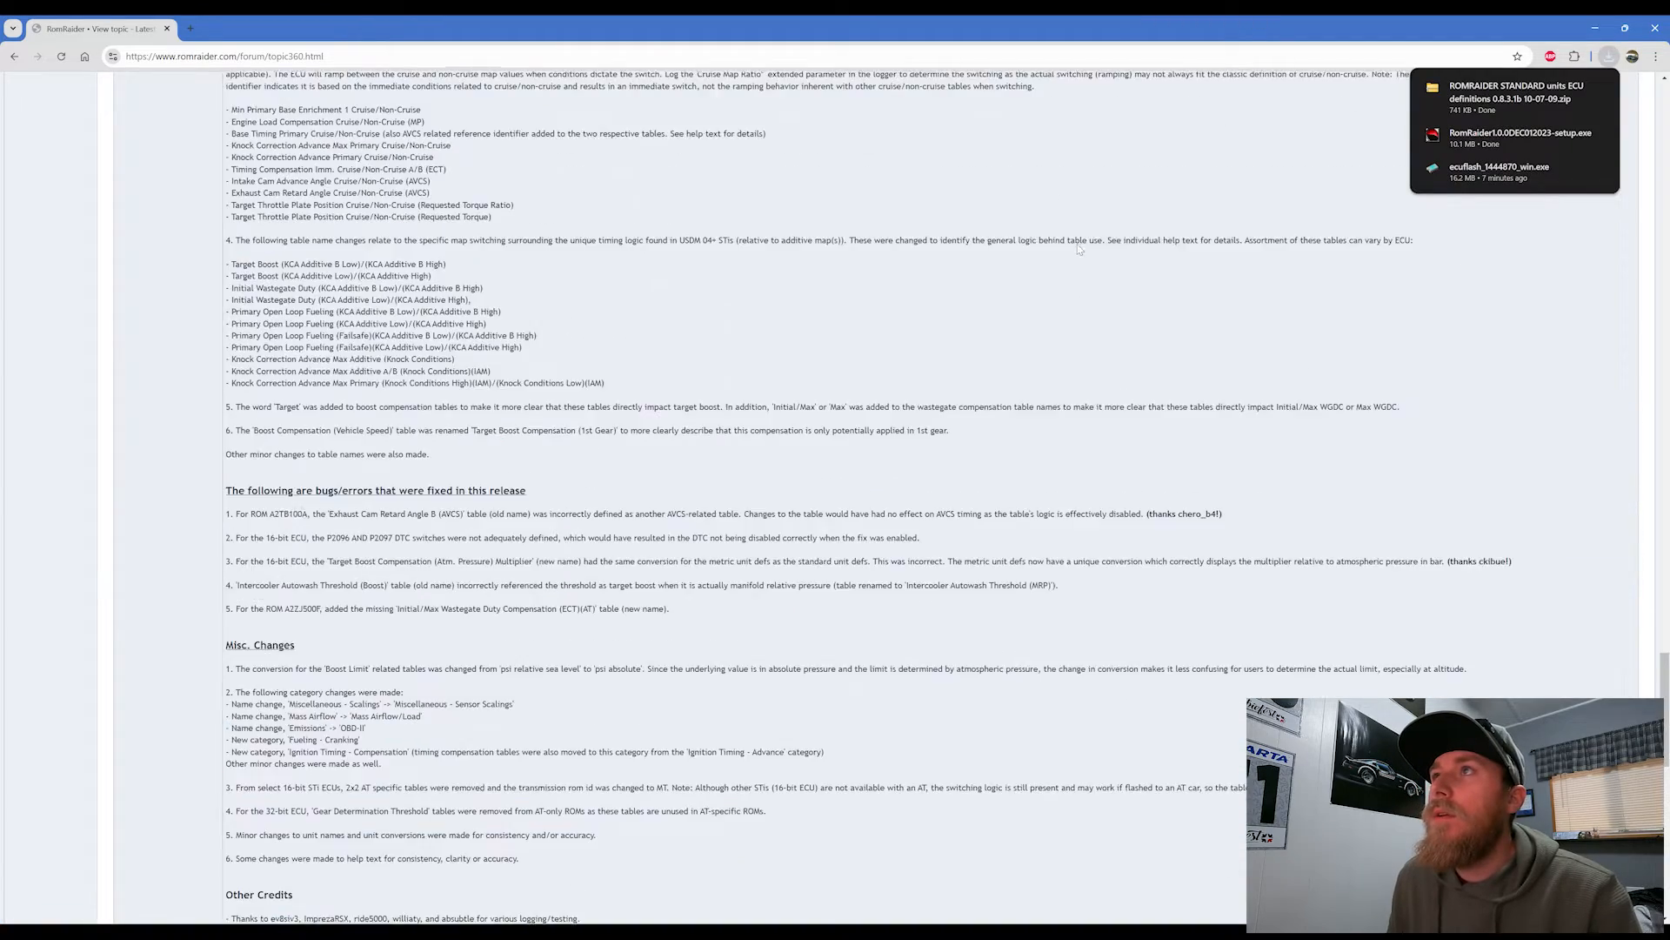
scroll(1075, 247, up, 10)
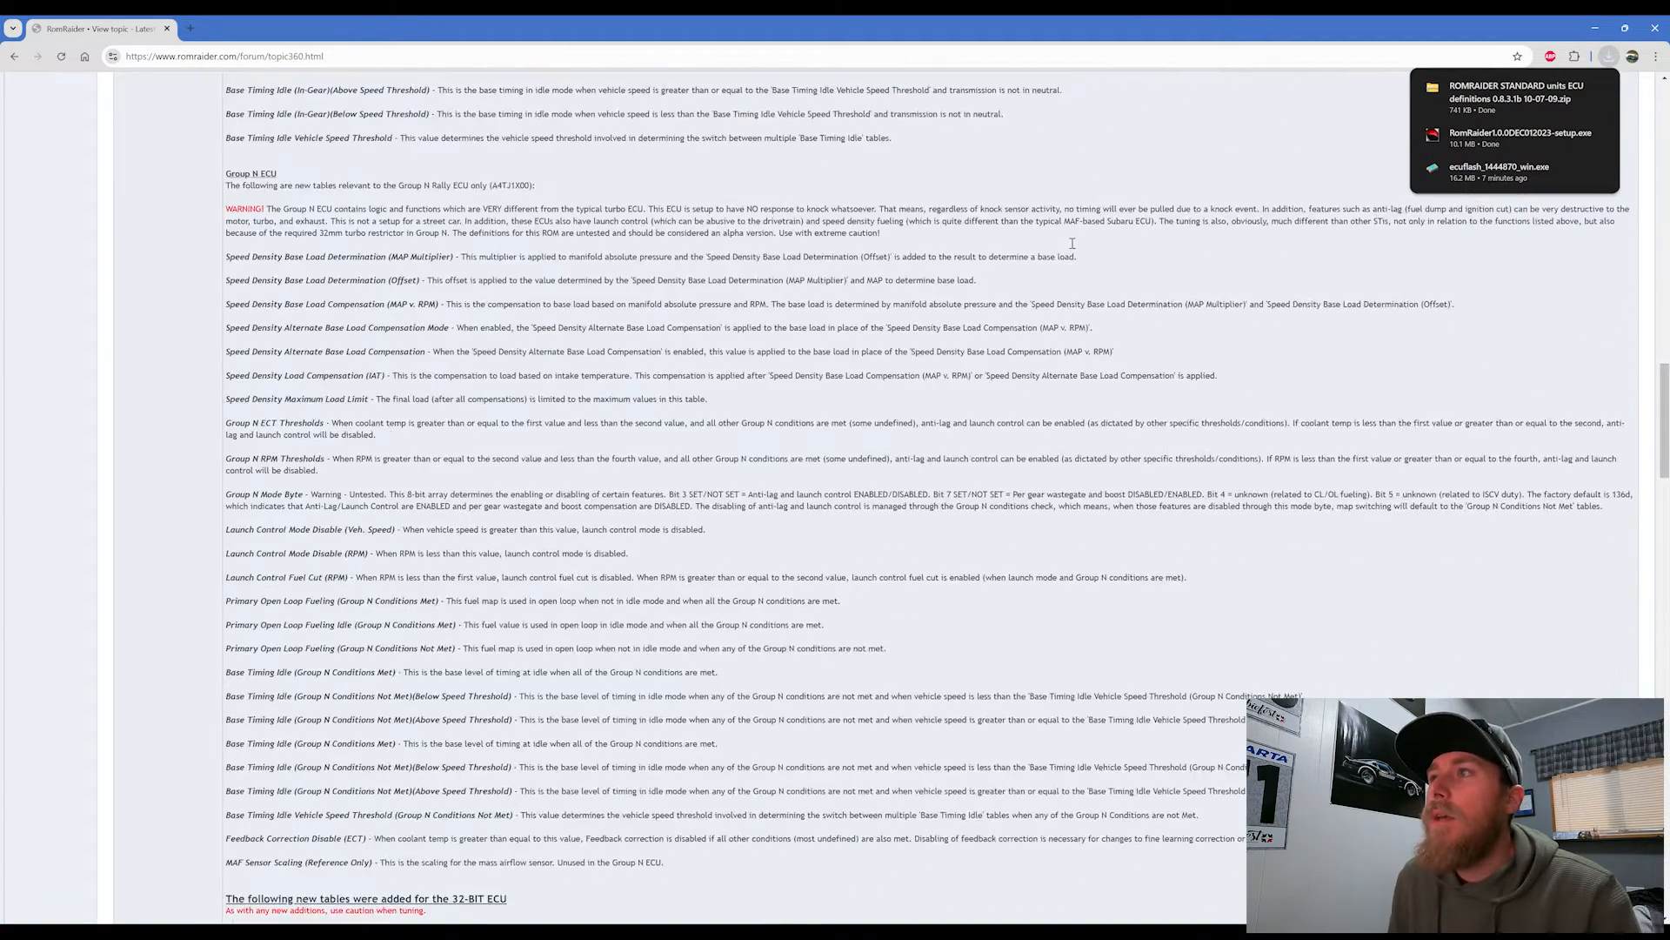
key(alt+Left)
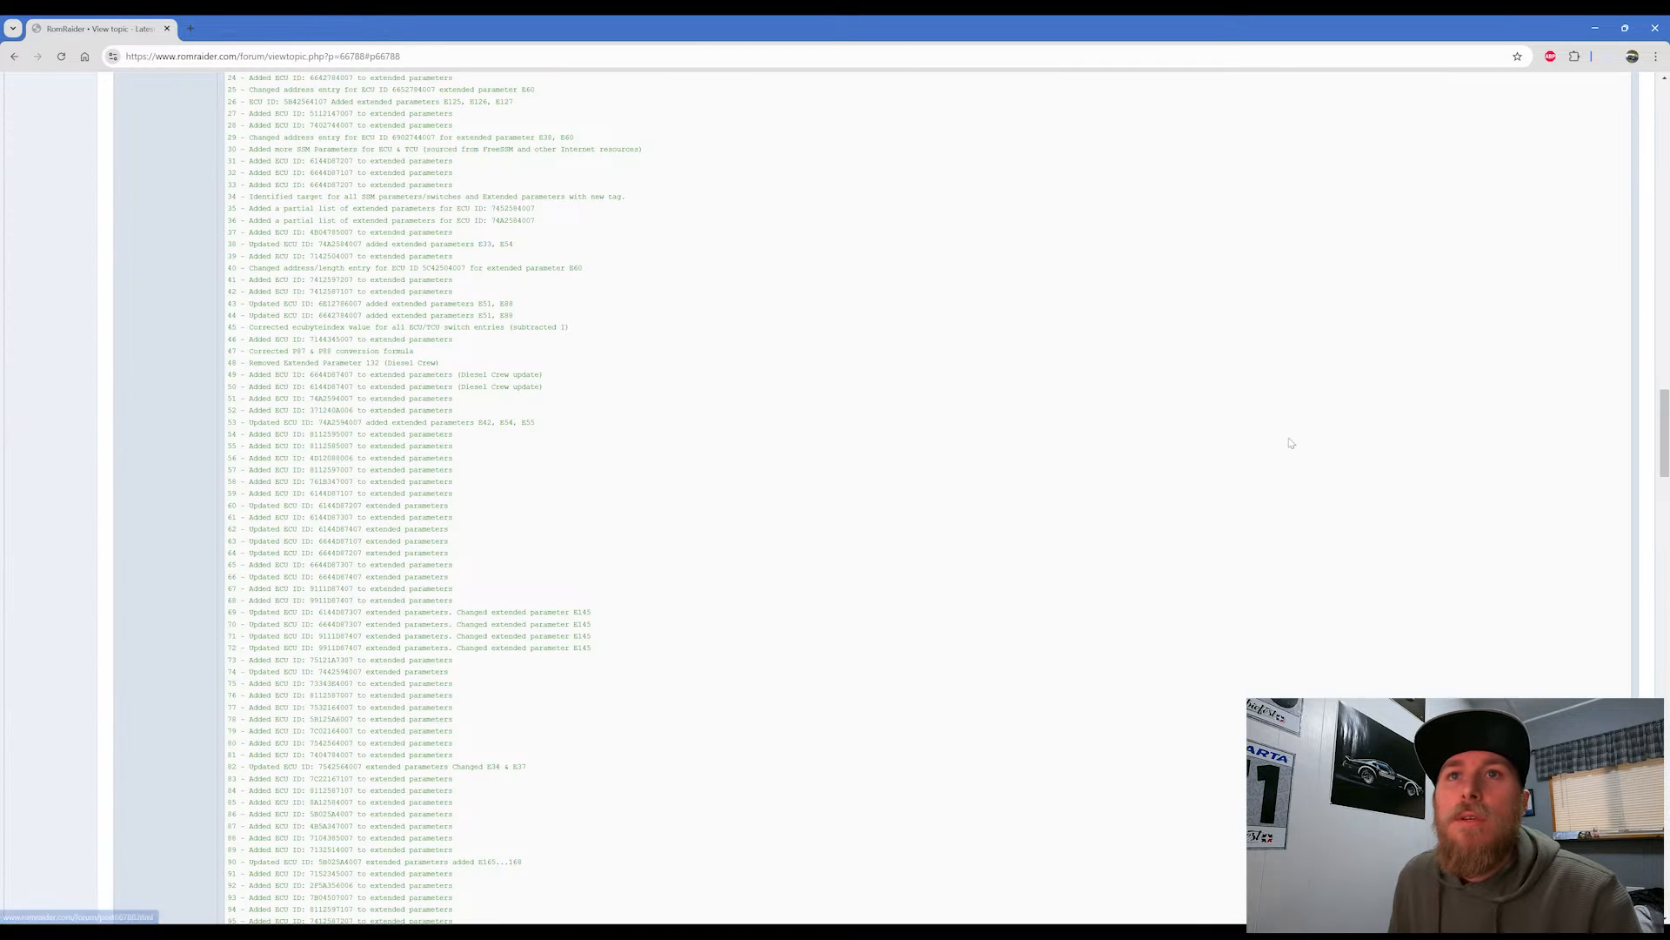
scroll(622, 448, up, 15)
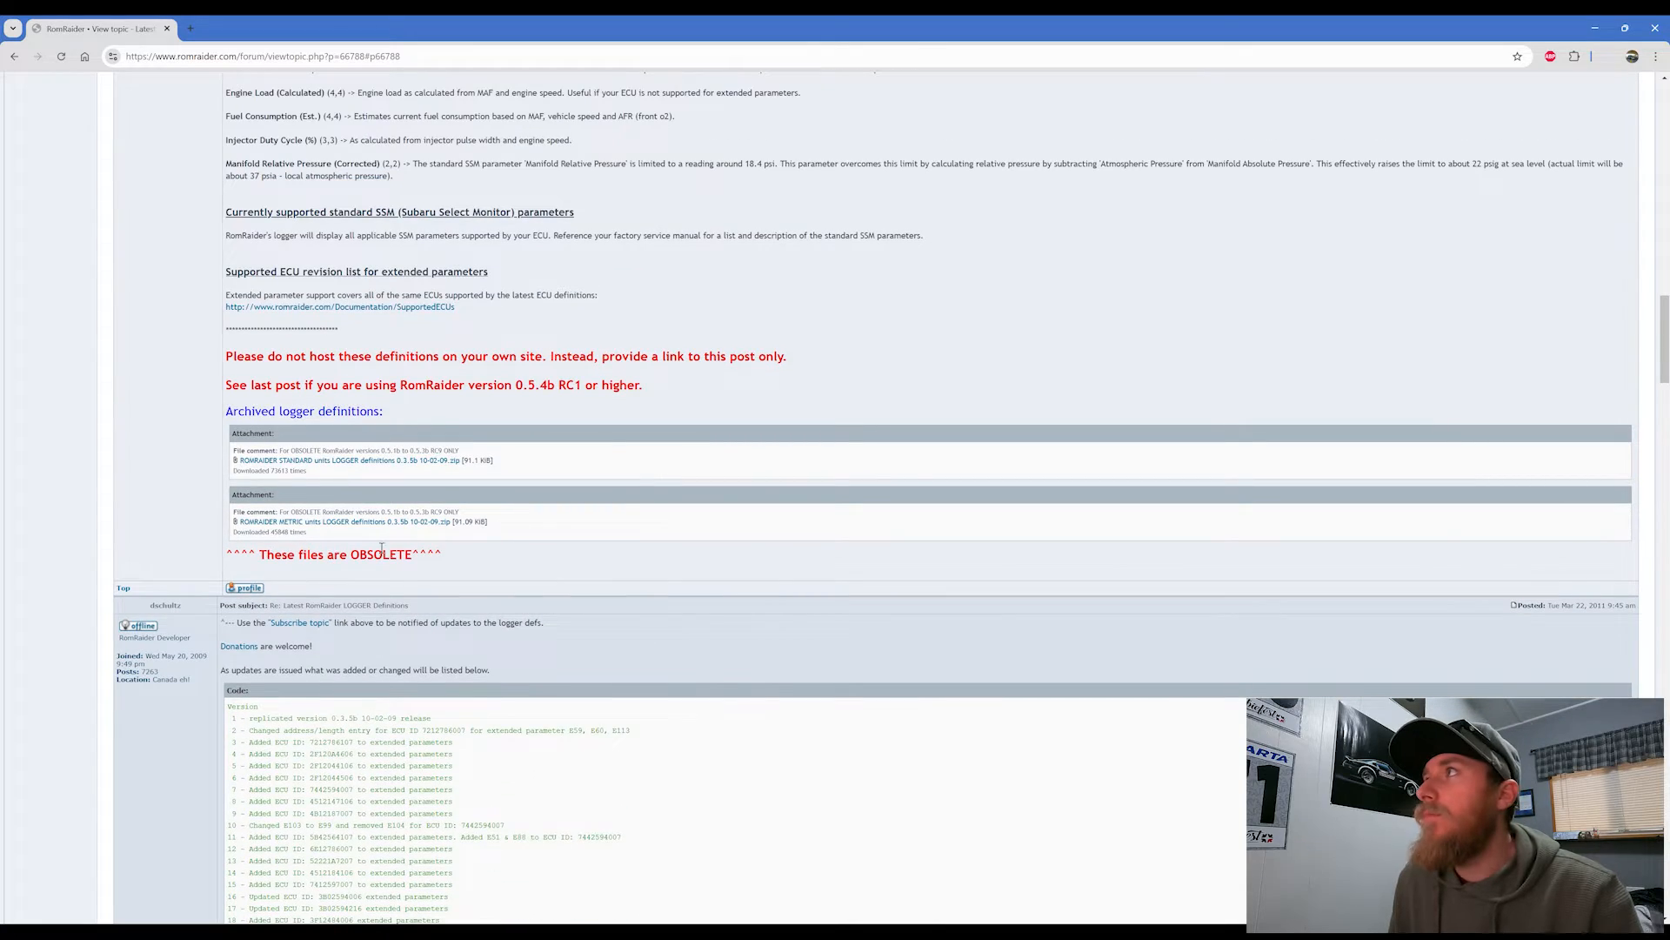
scroll(874, 569, up, 20)
scroll(875, 569, up, 2)
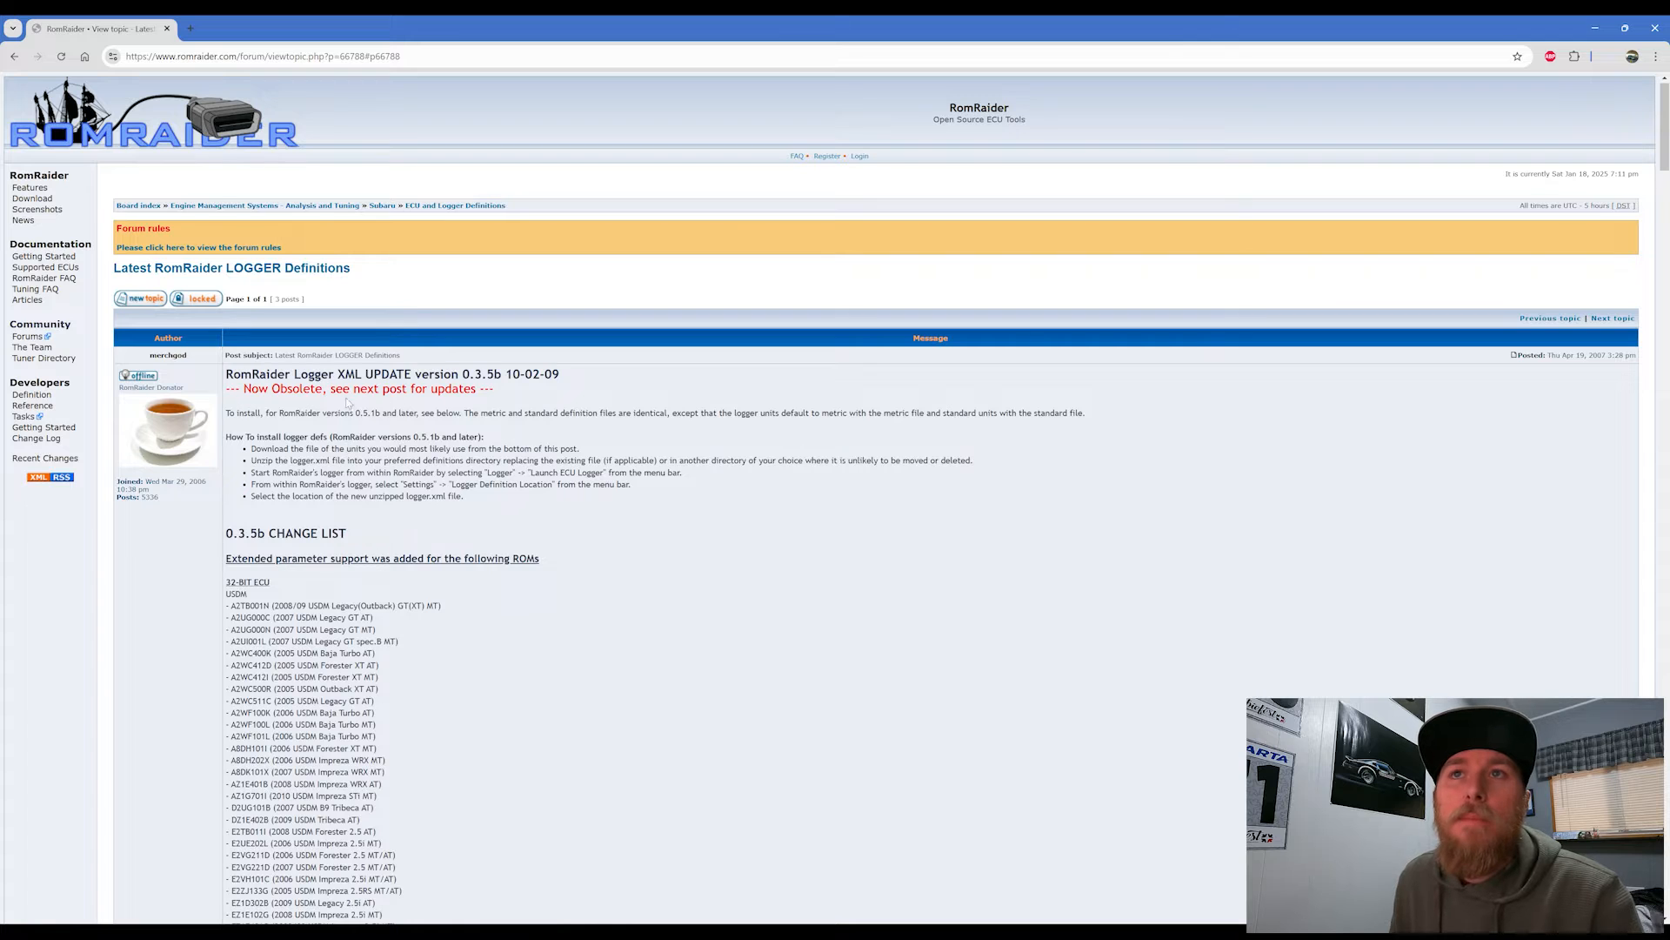
scroll(623, 391, down, 20)
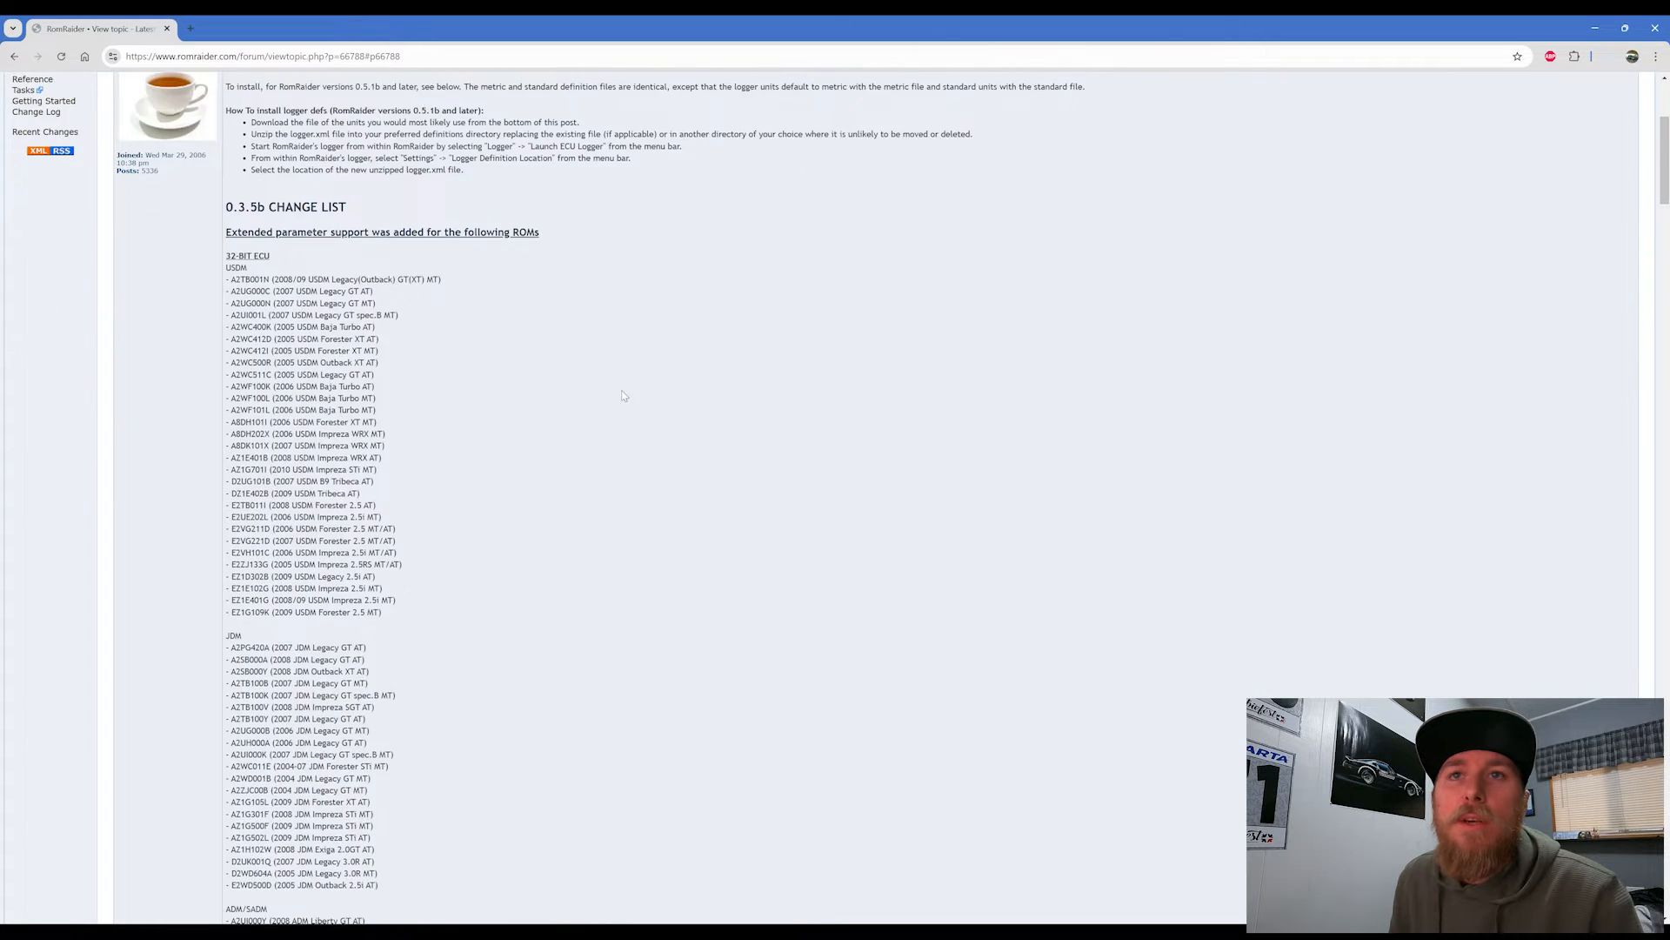
scroll(651, 392, down, 10)
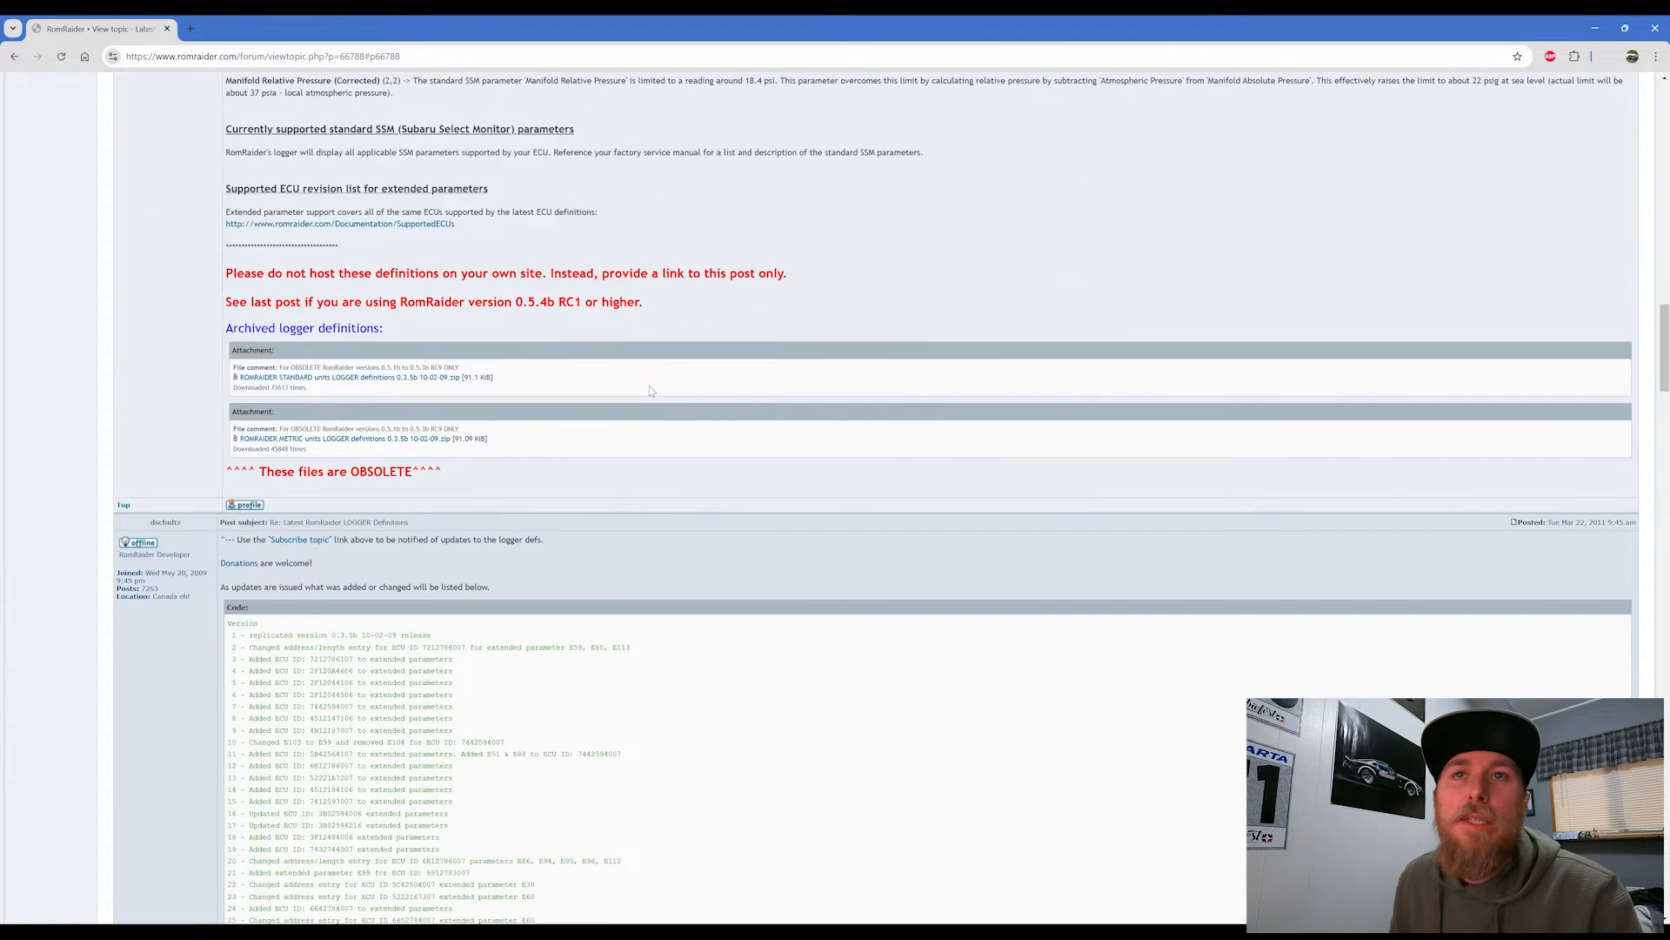
scroll(574, 396, down, 20)
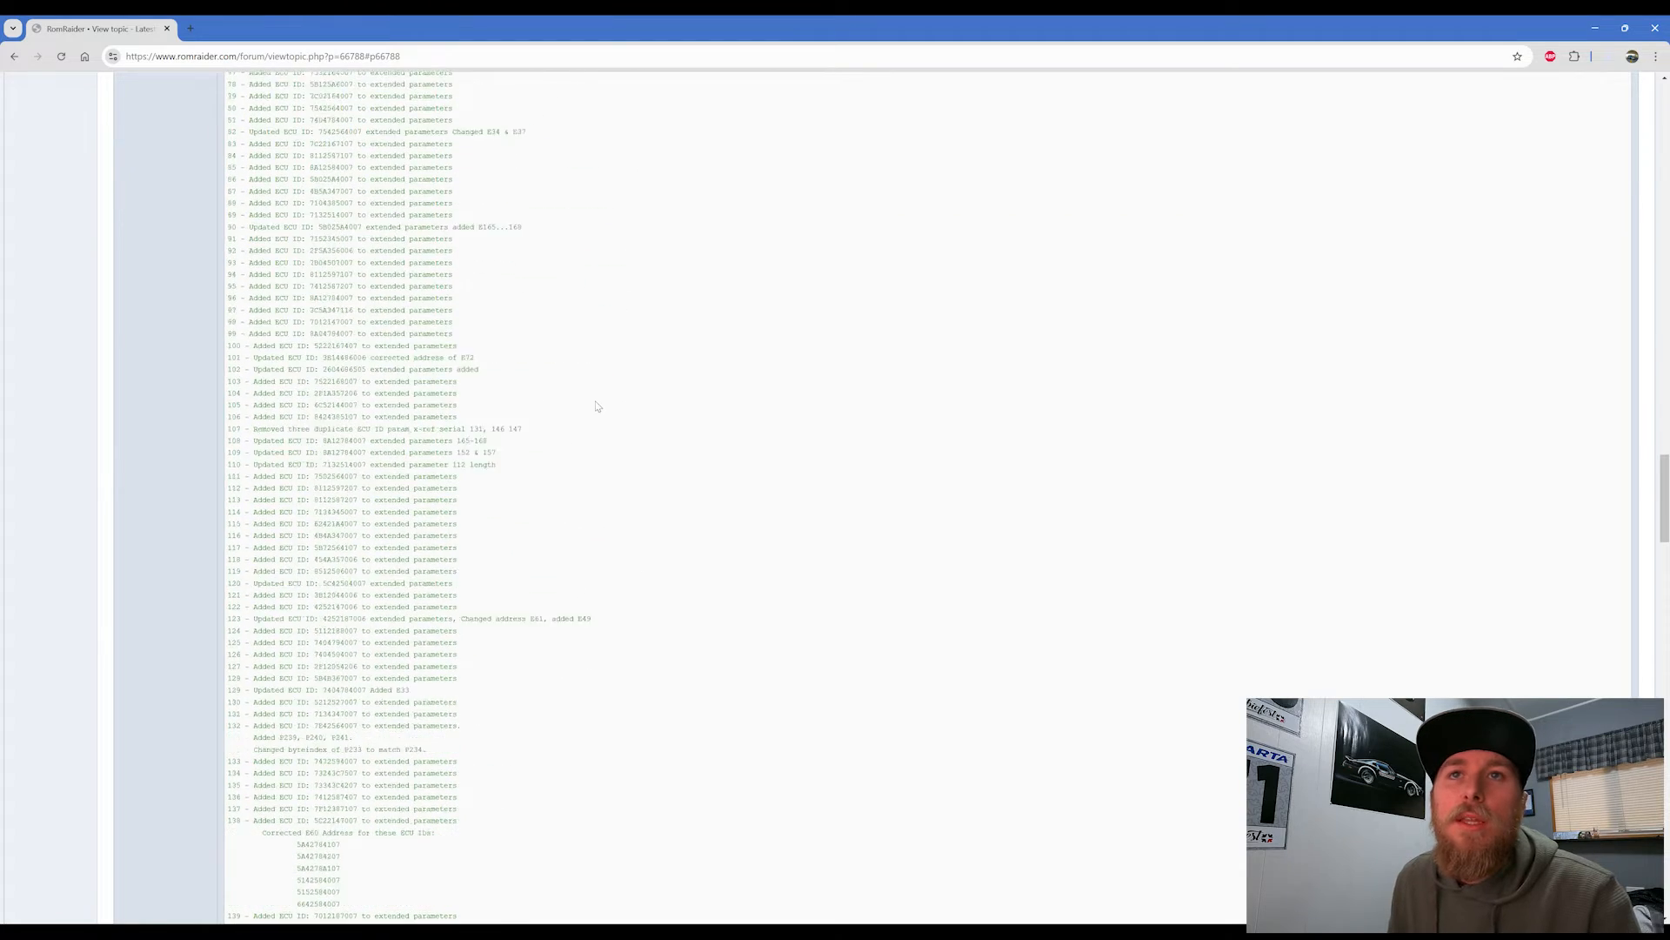
scroll(623, 402, down, 20)
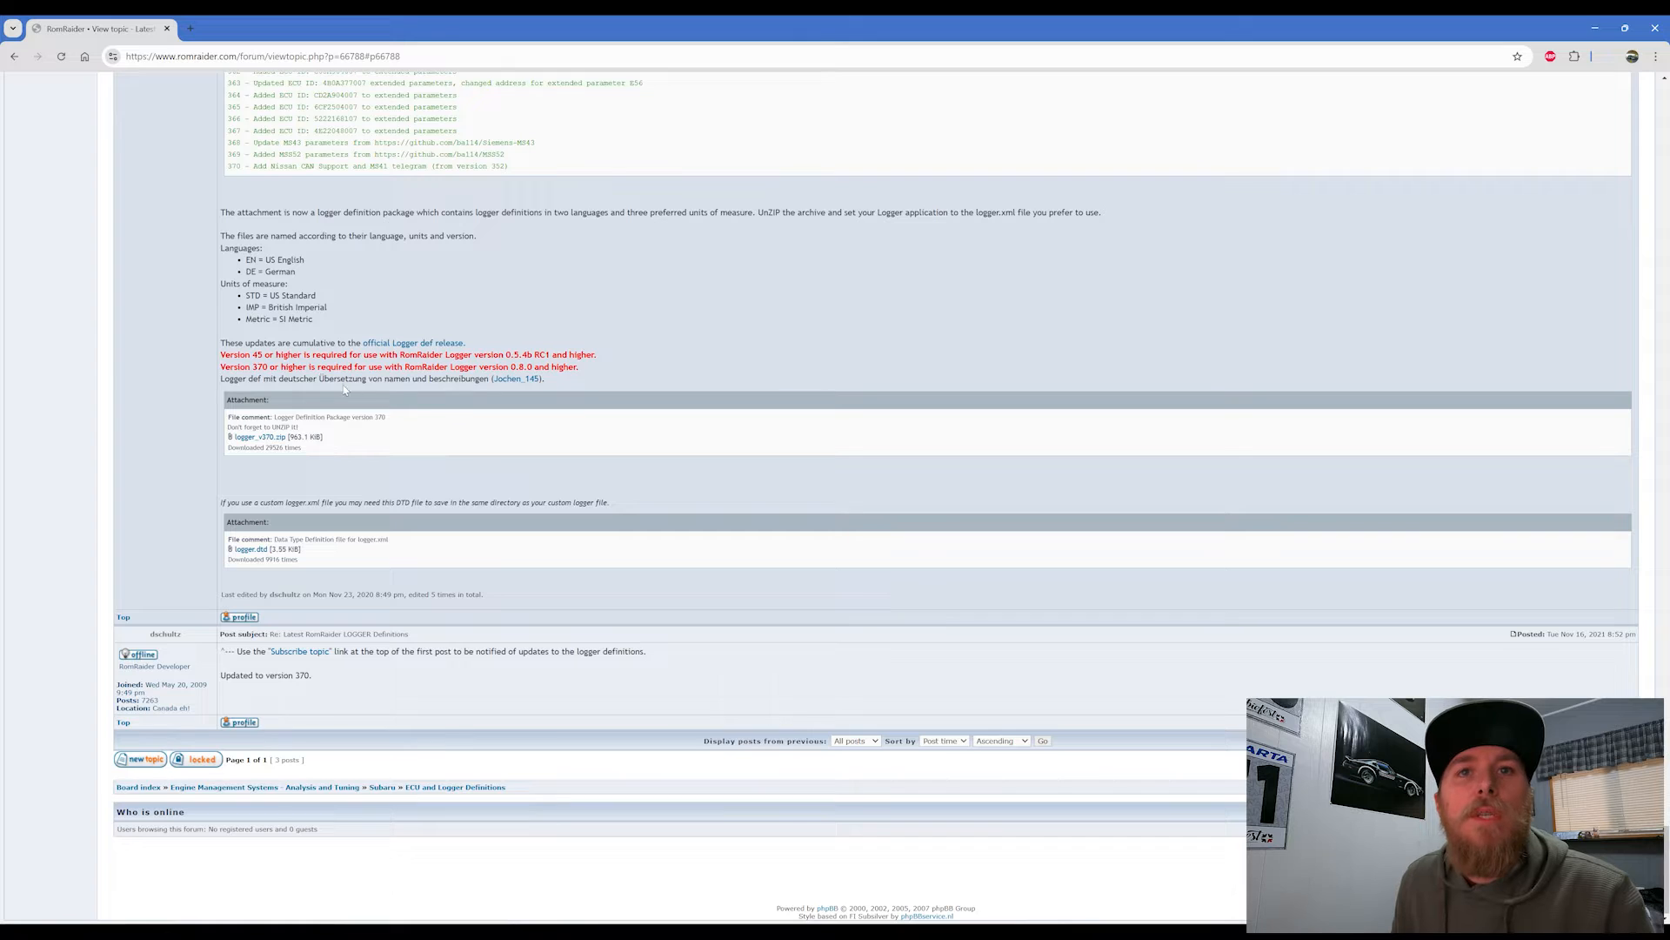
click(266, 438)
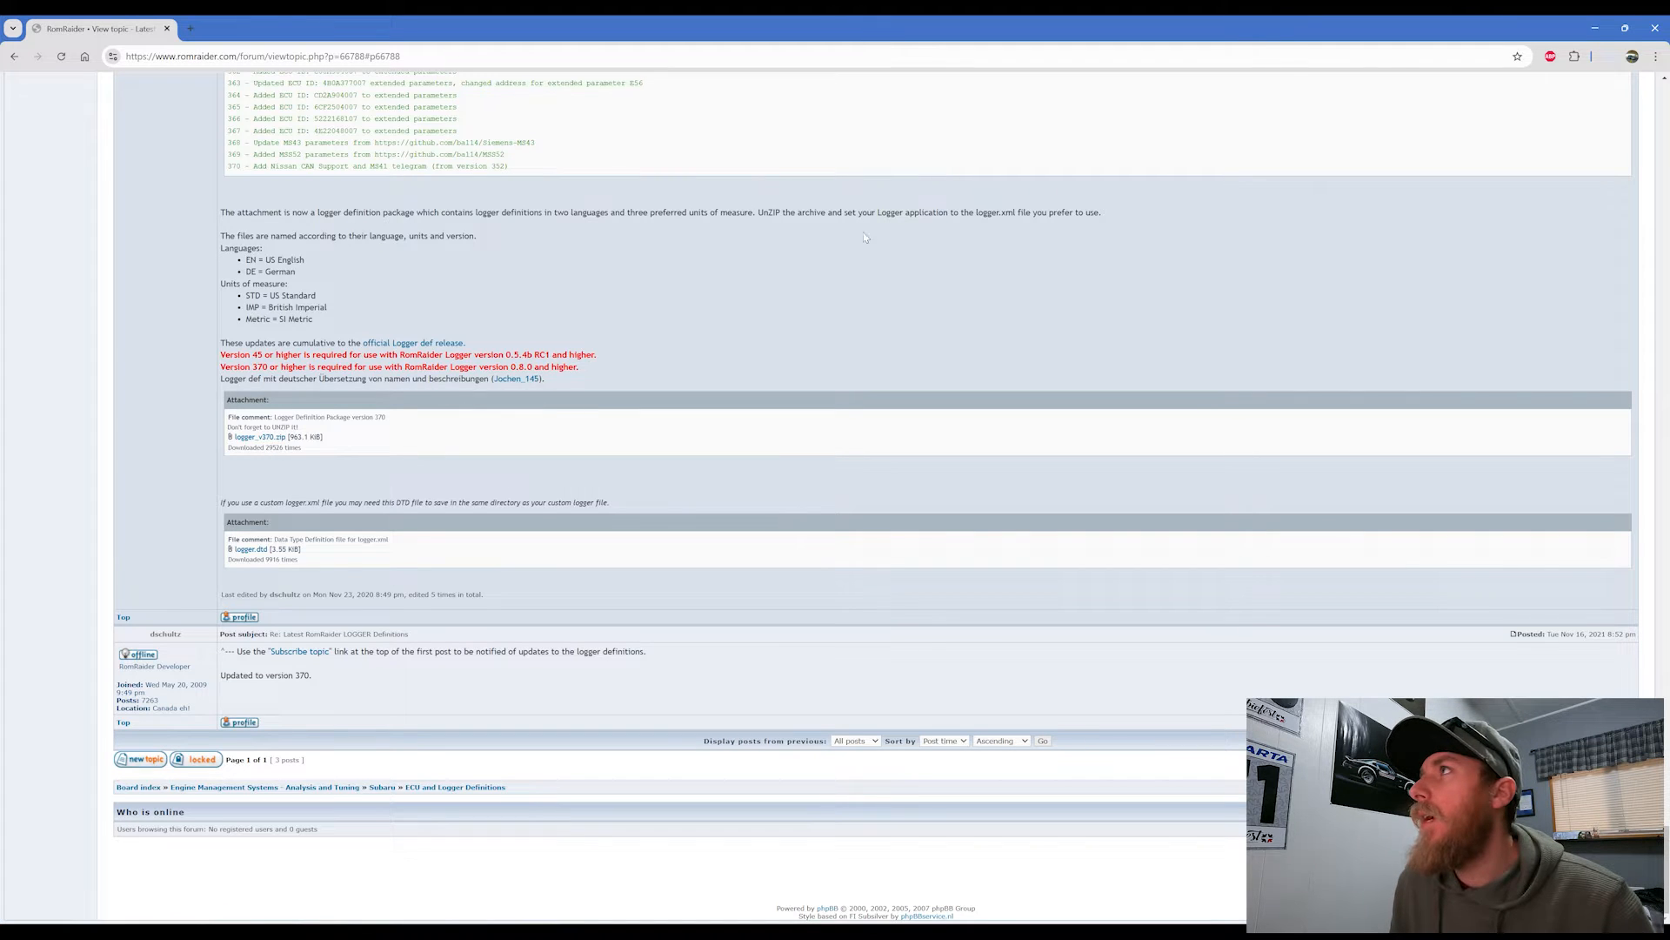
- Return to the Download page, open the Cars definition topic for the Dyno tab and download cars_def.dtd
scroll(1327, 287, up, 1)
scroll(1322, 279, up, 20)
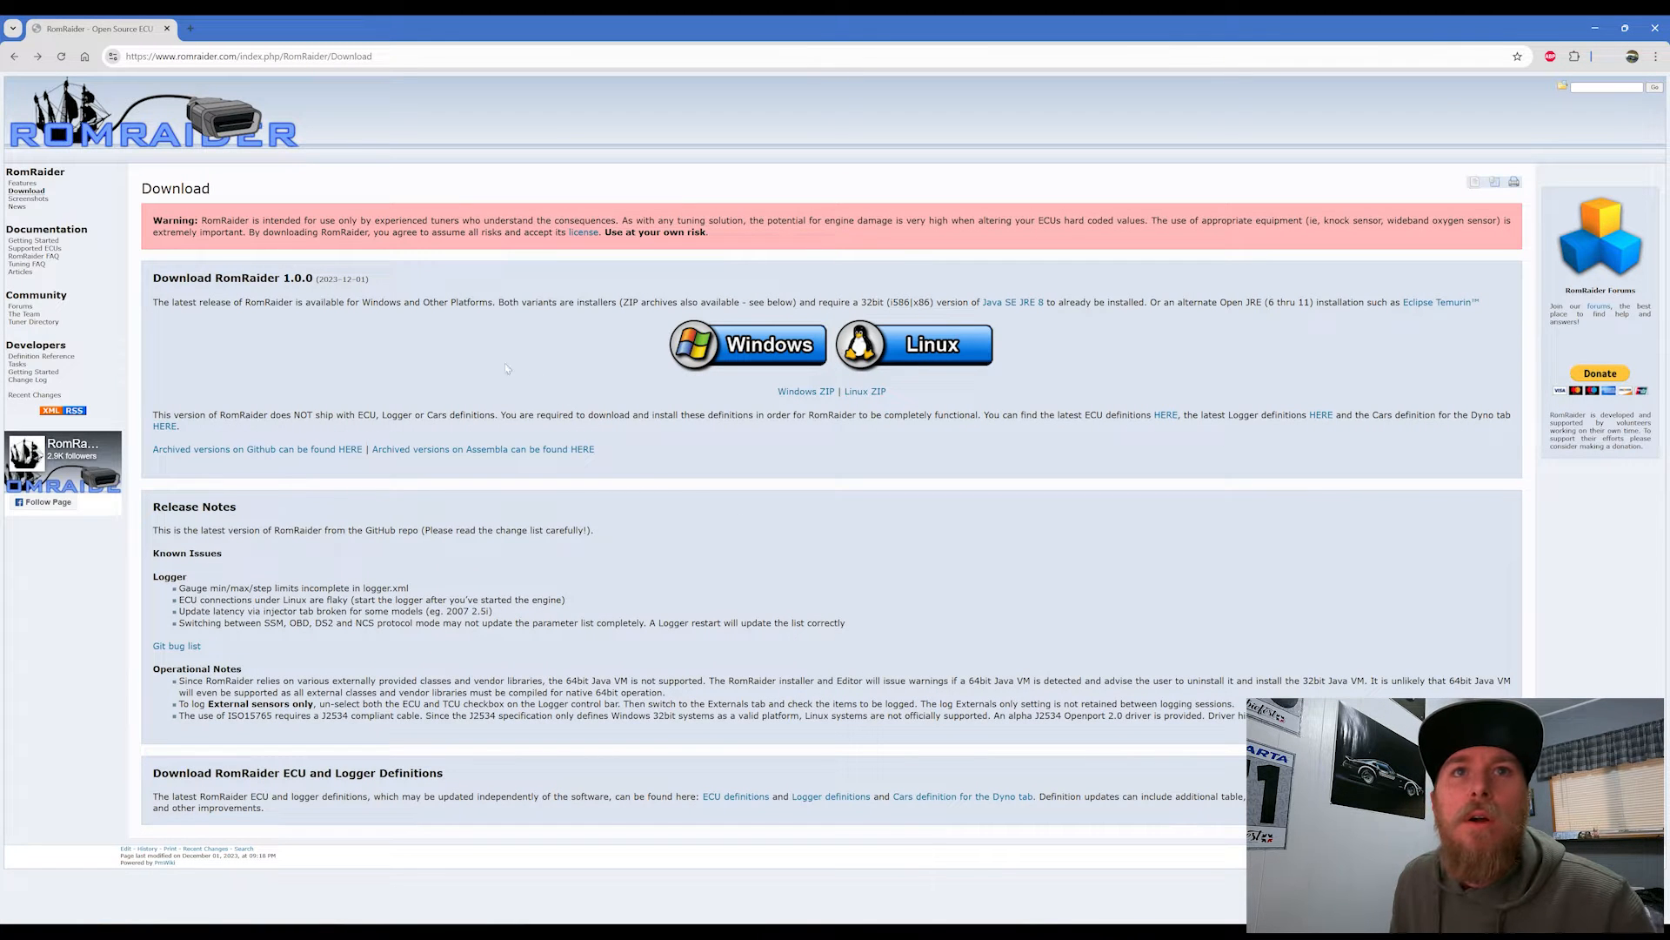
click(163, 426)
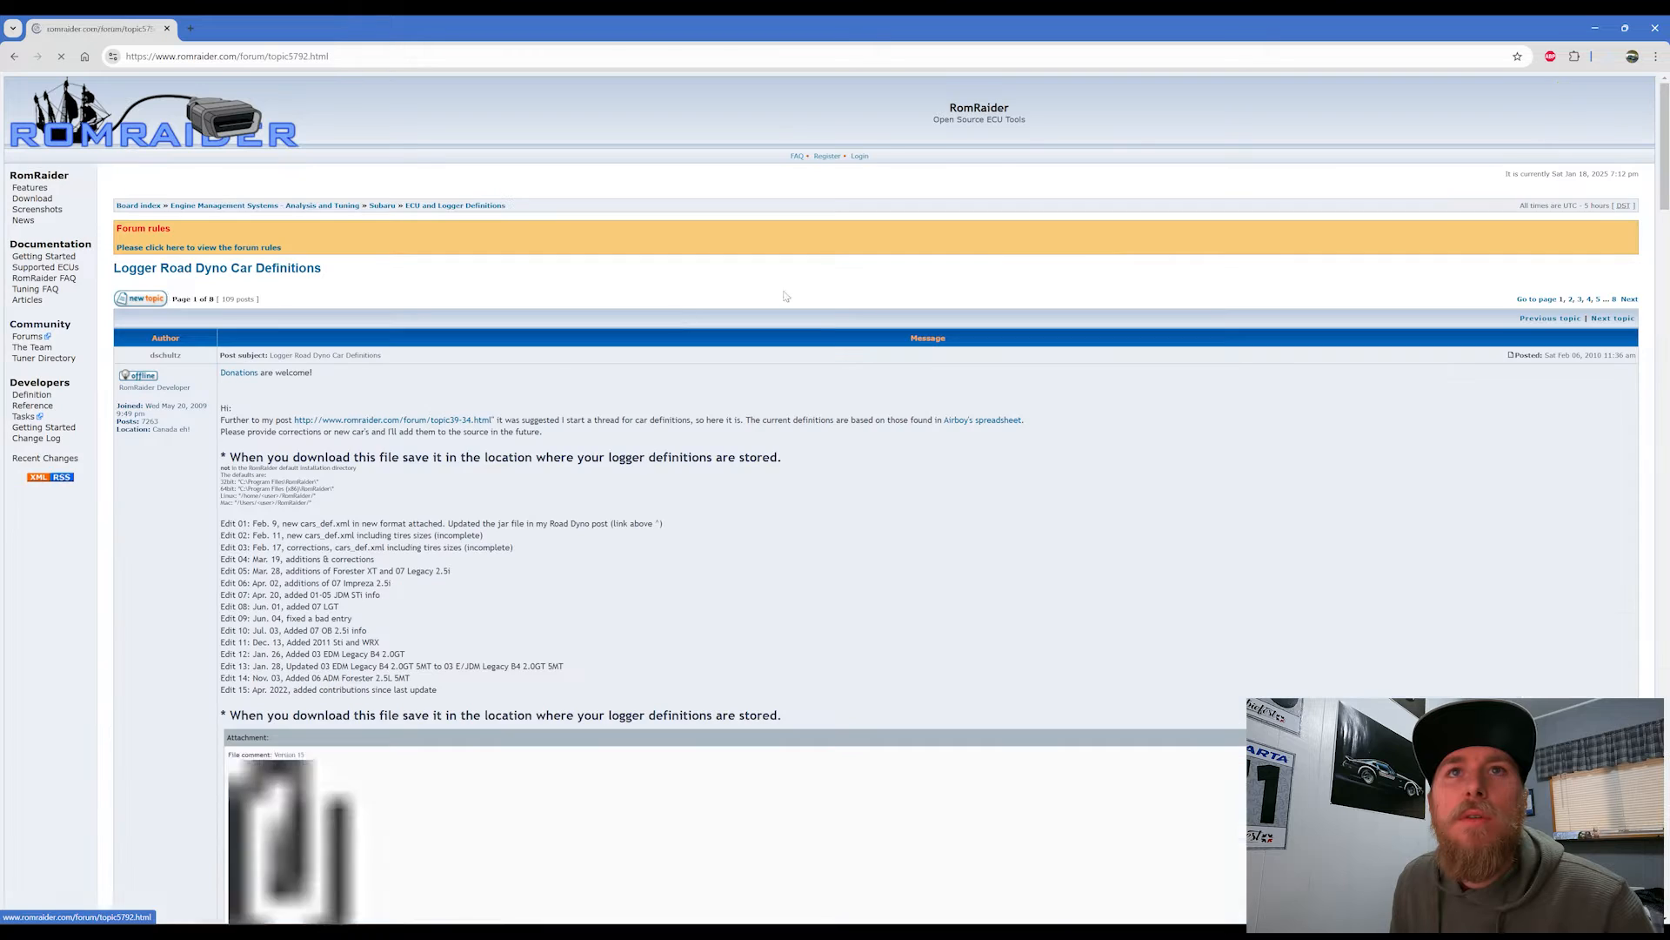
scroll(549, 458, down, 5)
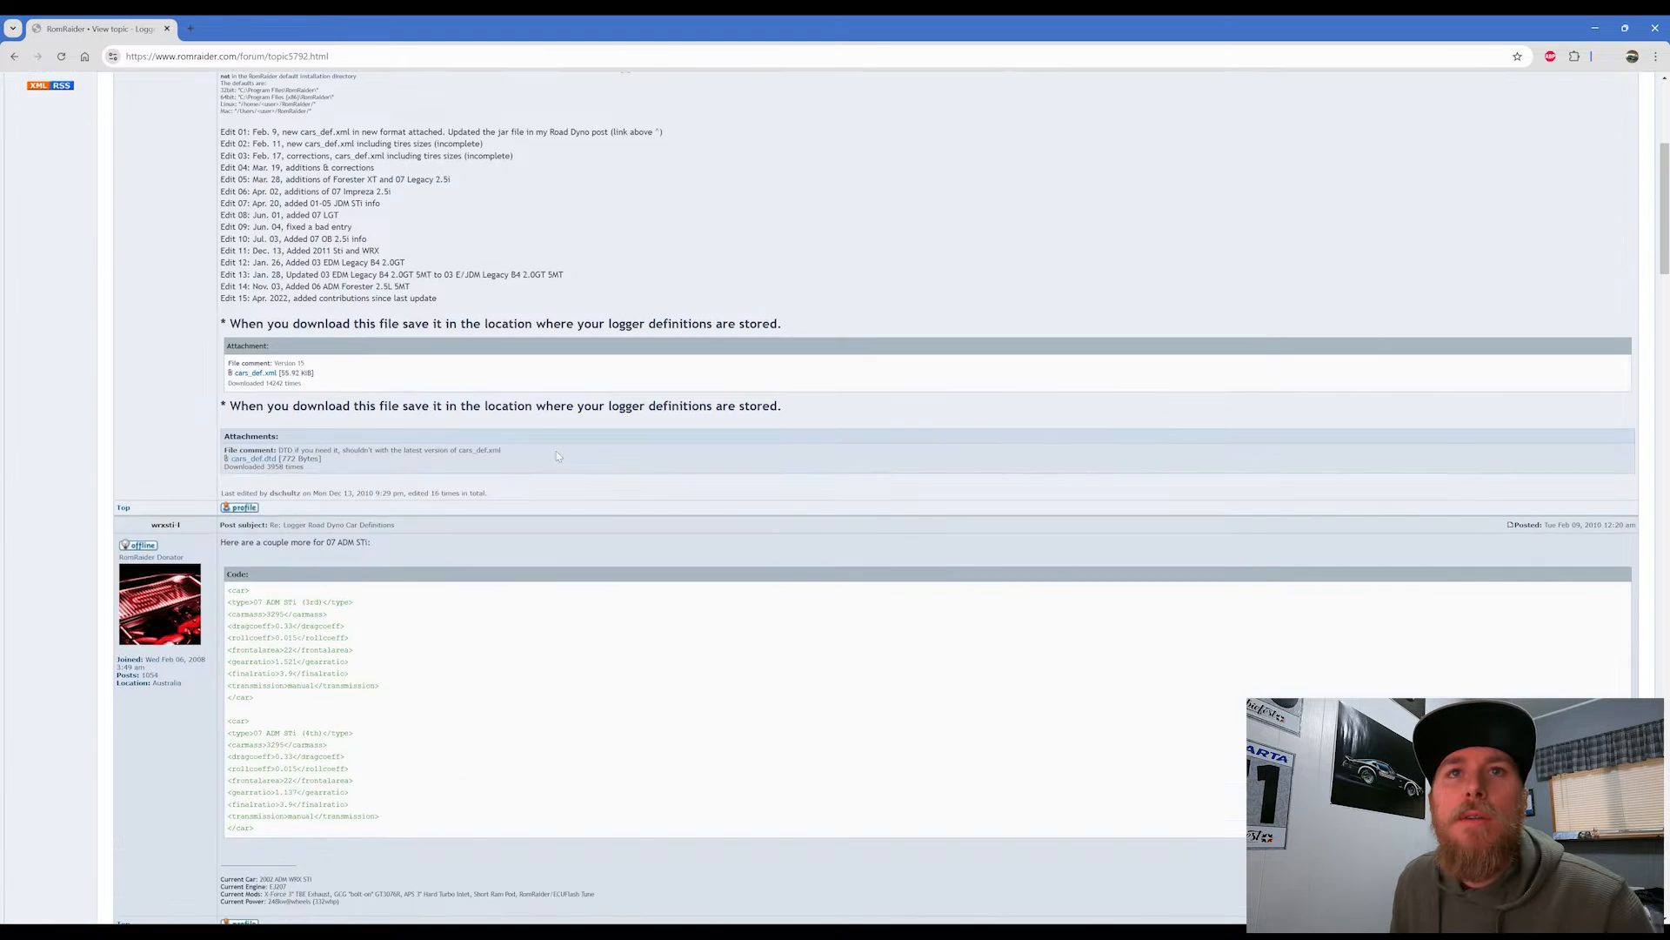
click(240, 460)
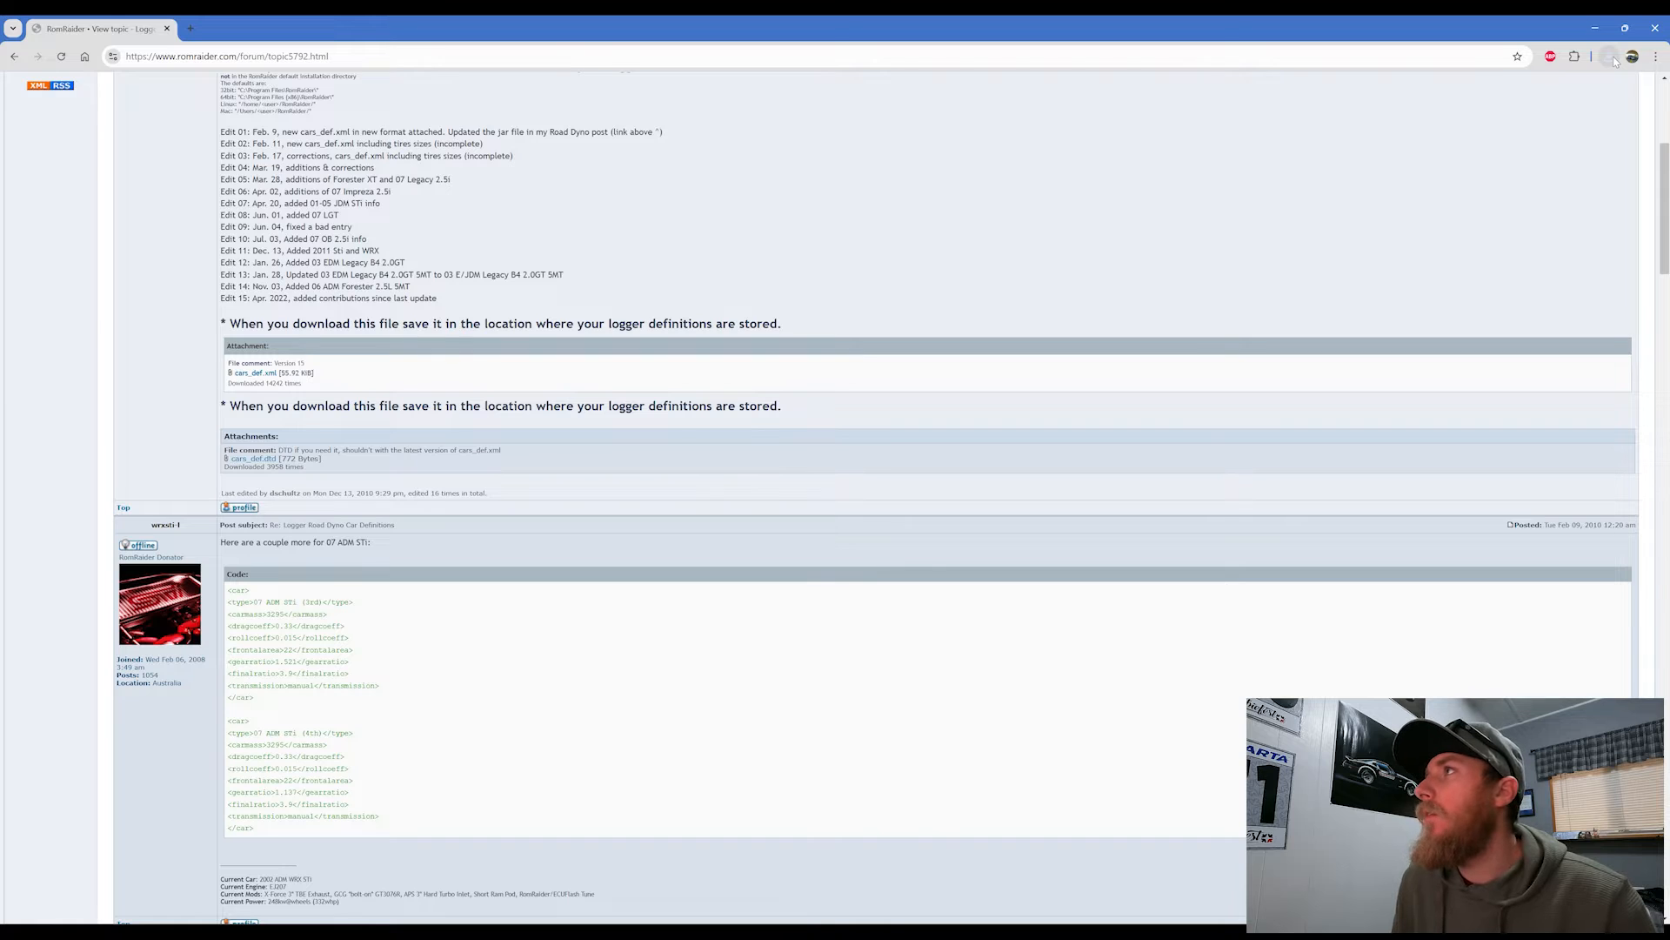
click(1611, 57)
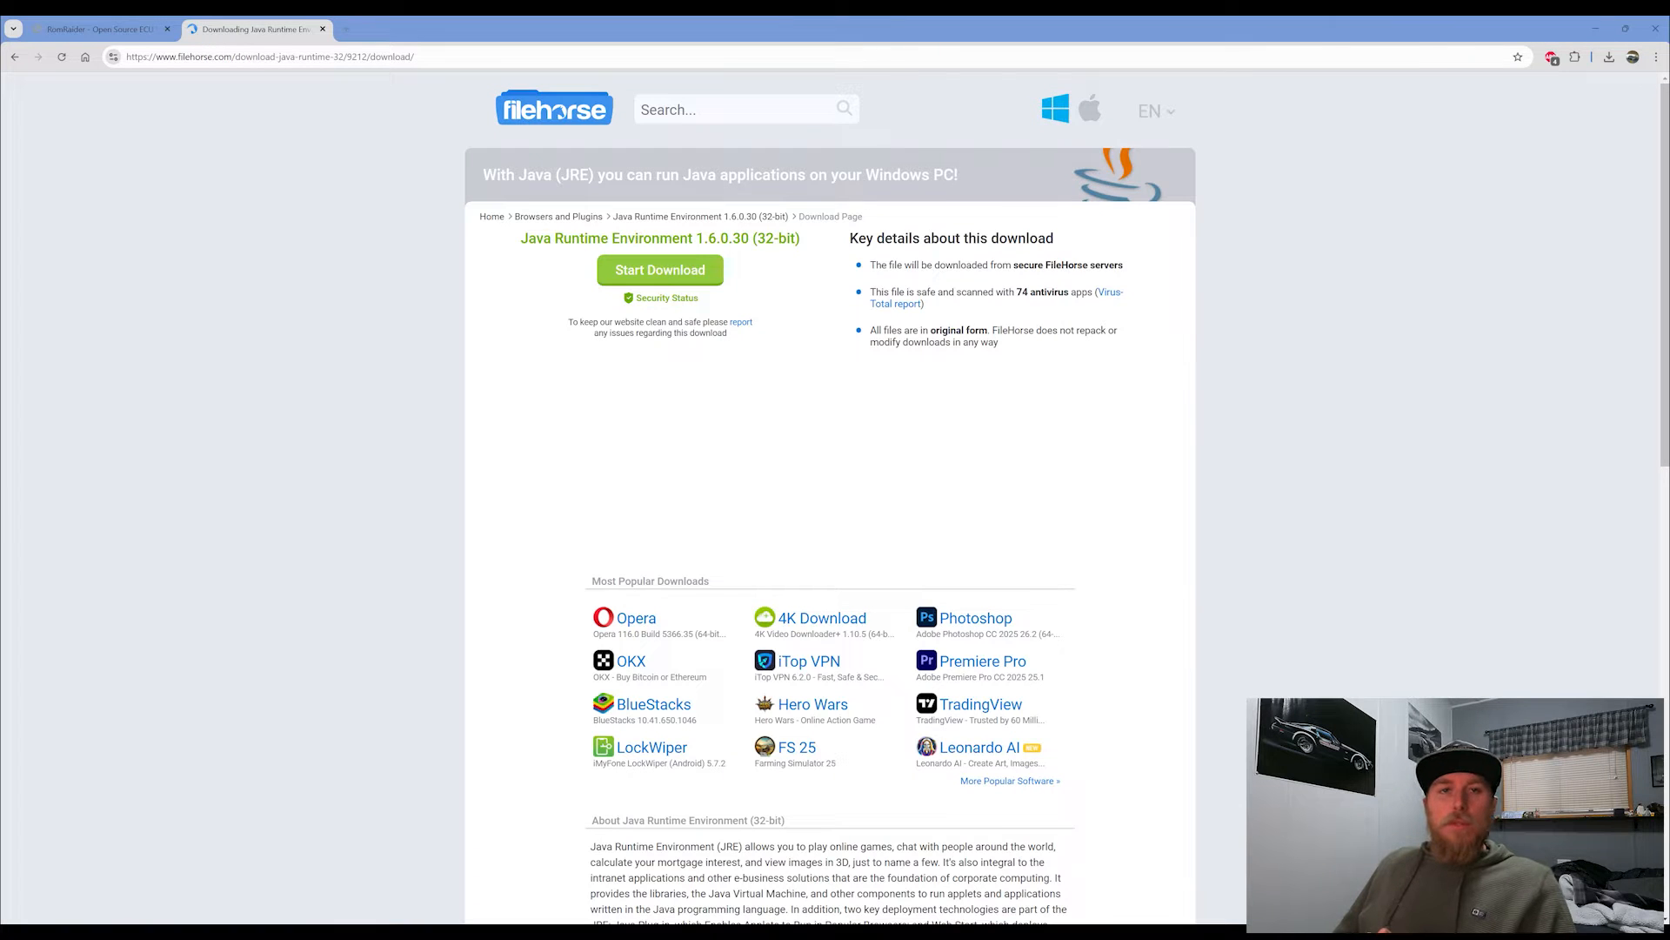
- Switch to File Explorer, open the Downloads folder and launch the RomRaider1.0.0DEC012023-setup installer
mouse_move(923, 933)
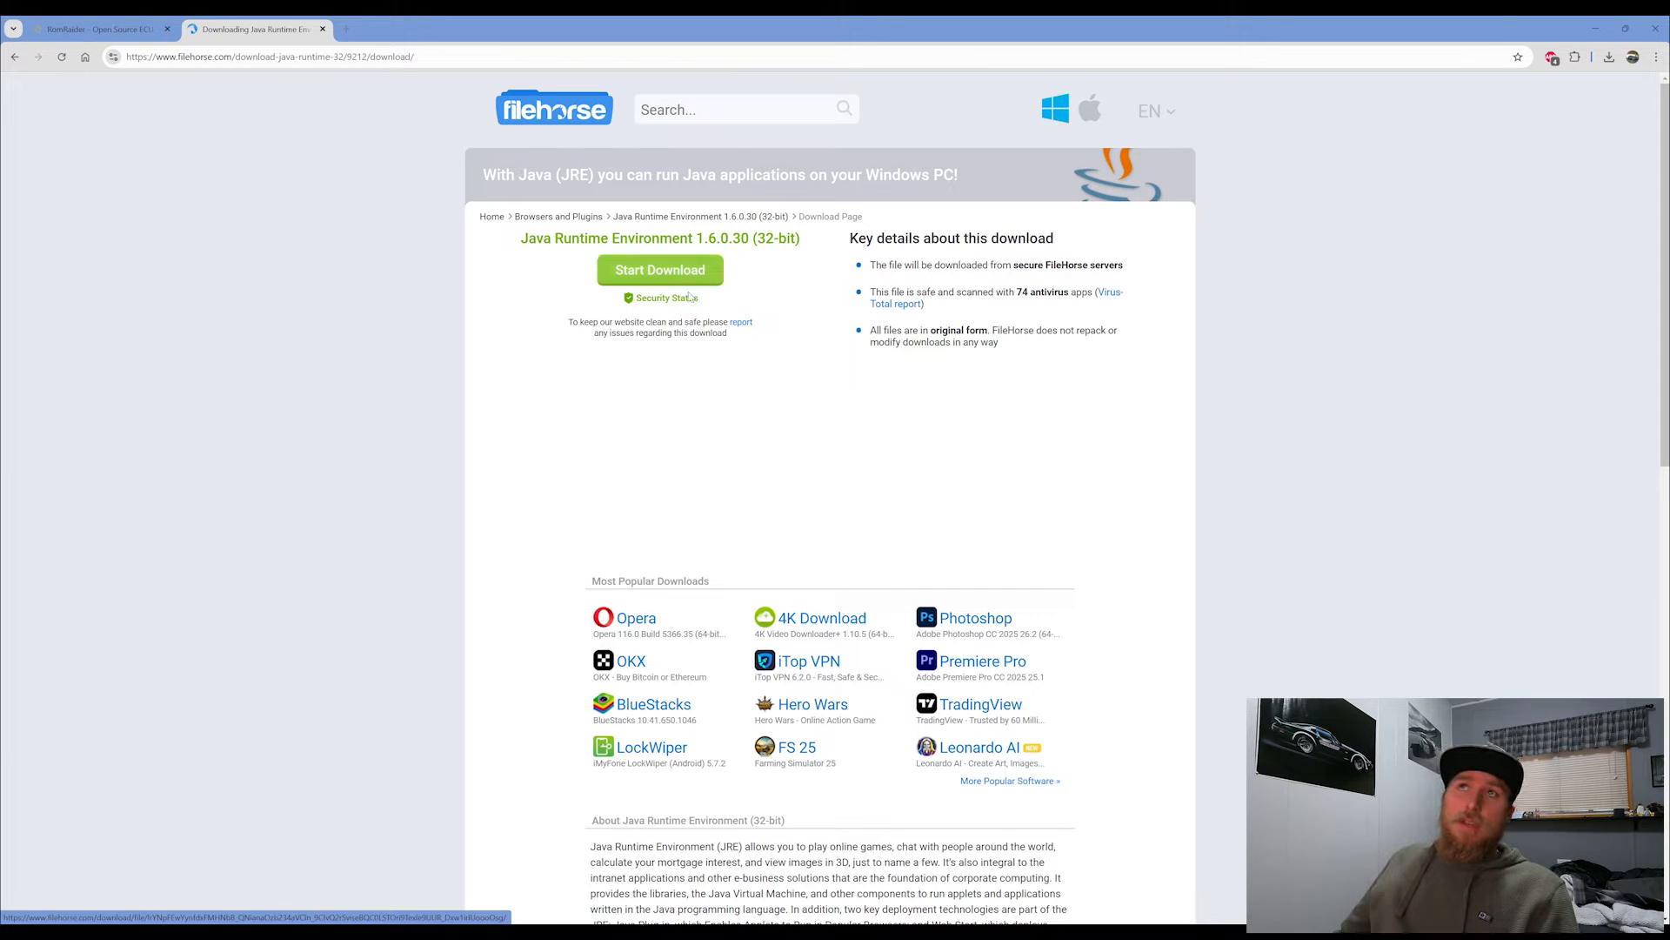
key(super+e)
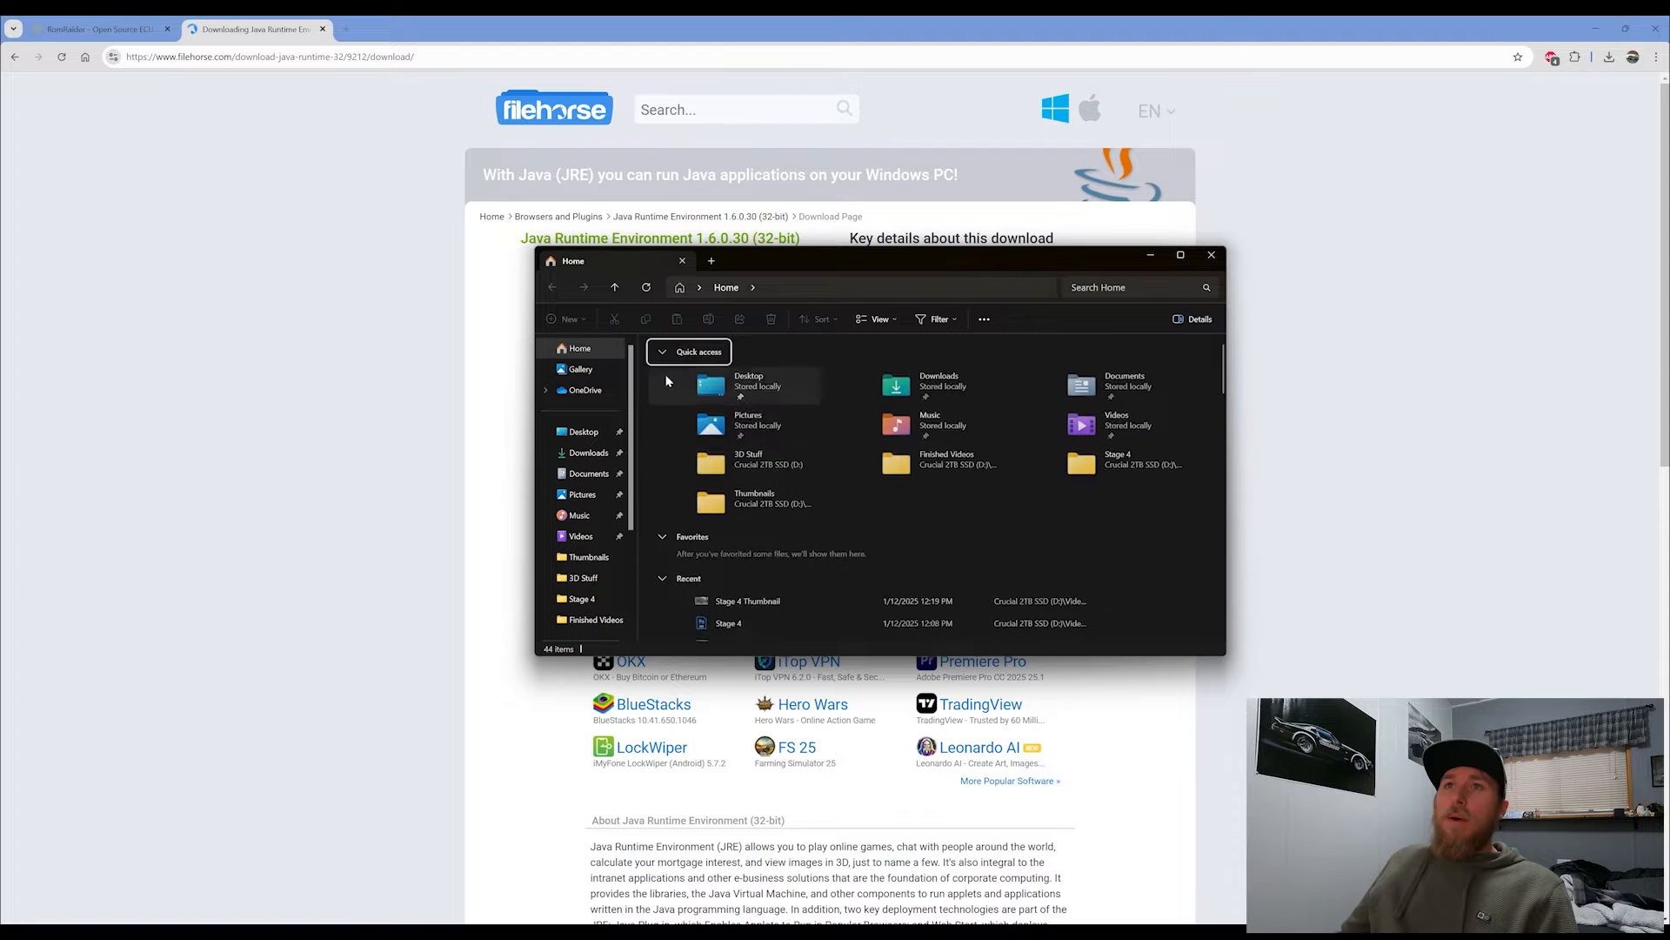
click(589, 452)
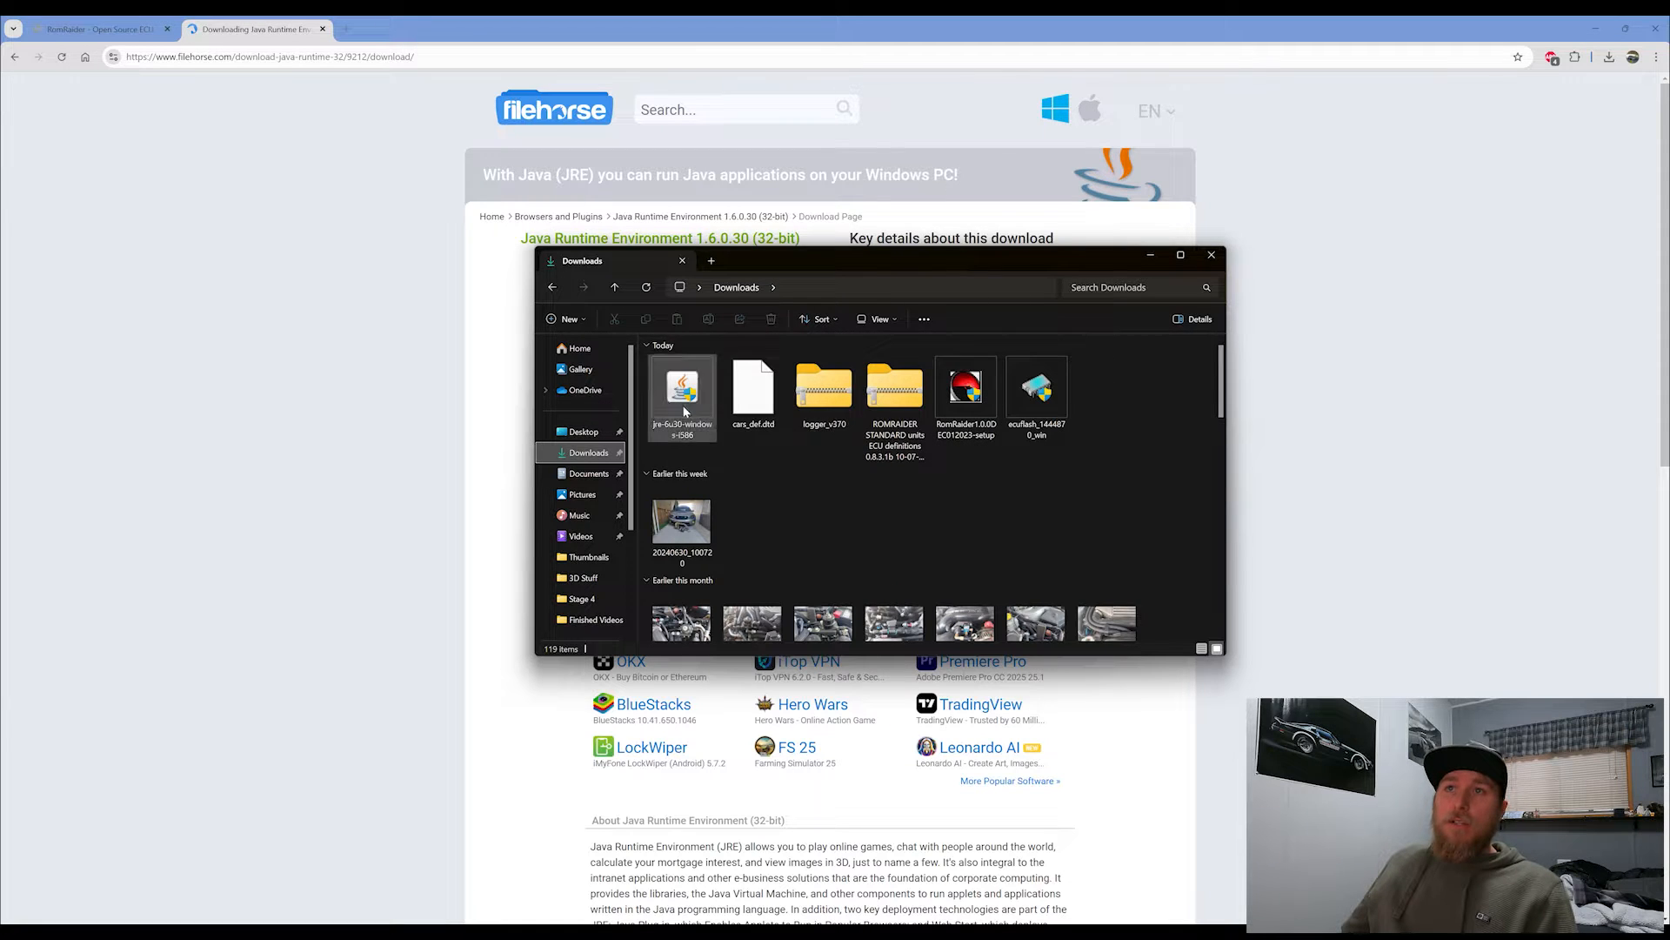
click(969, 397)
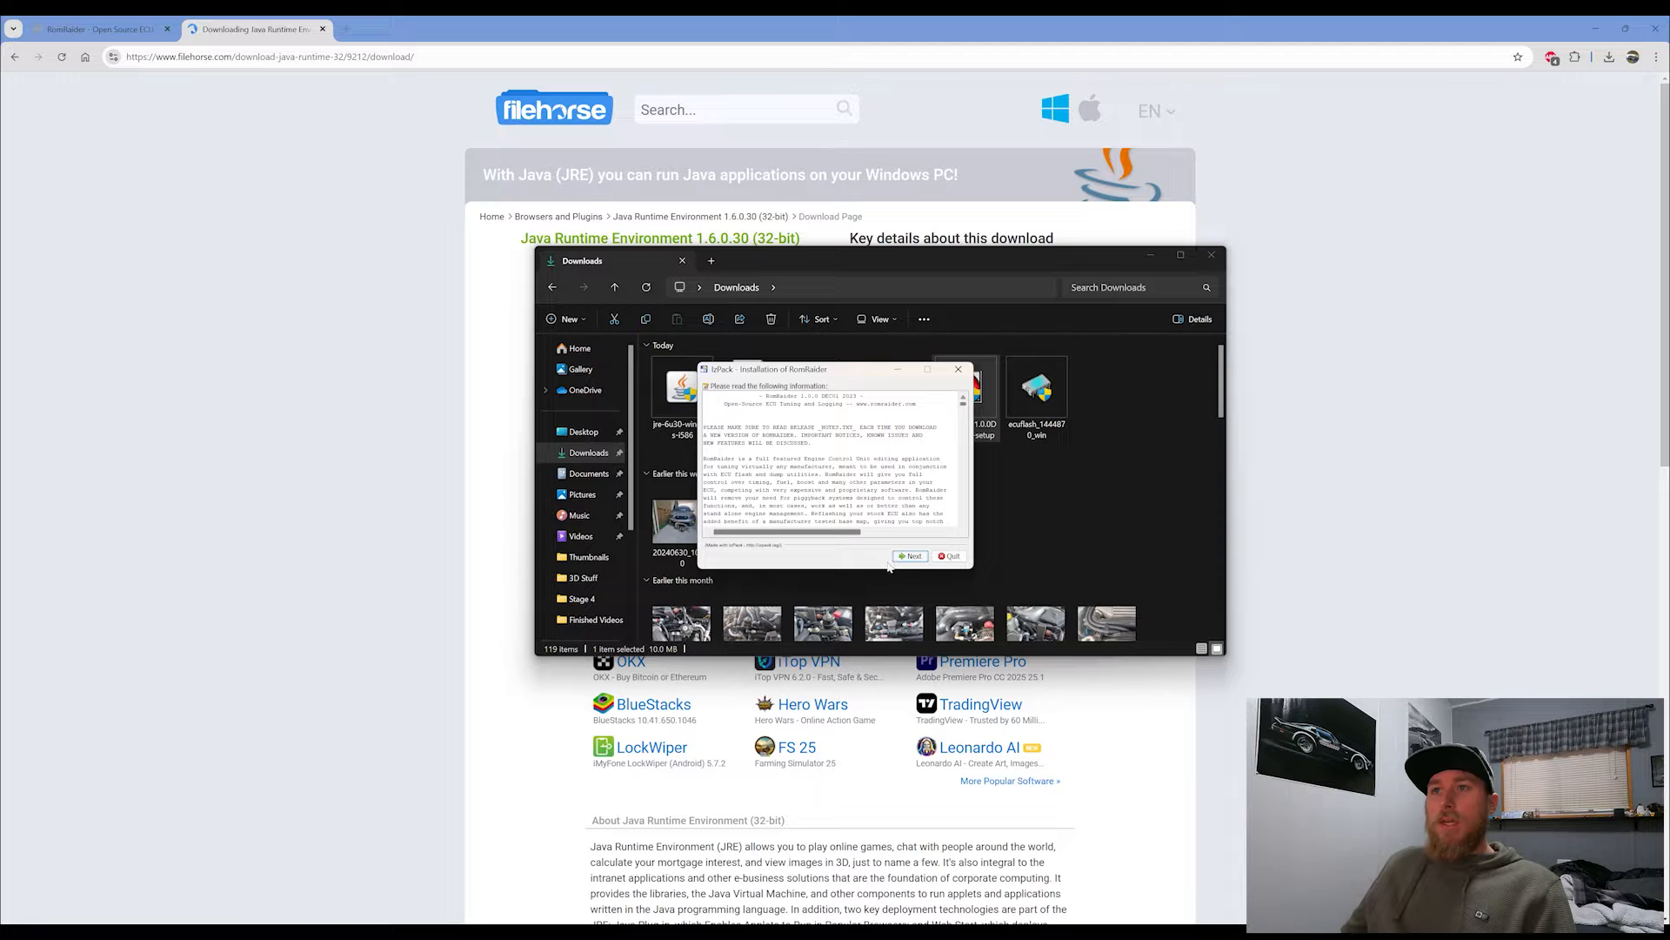
- Accept the RomRaider license agreement and confirm creating the installation directory C:\Program Files (x86)\RomRaider
scroll(879, 479, down, 10)
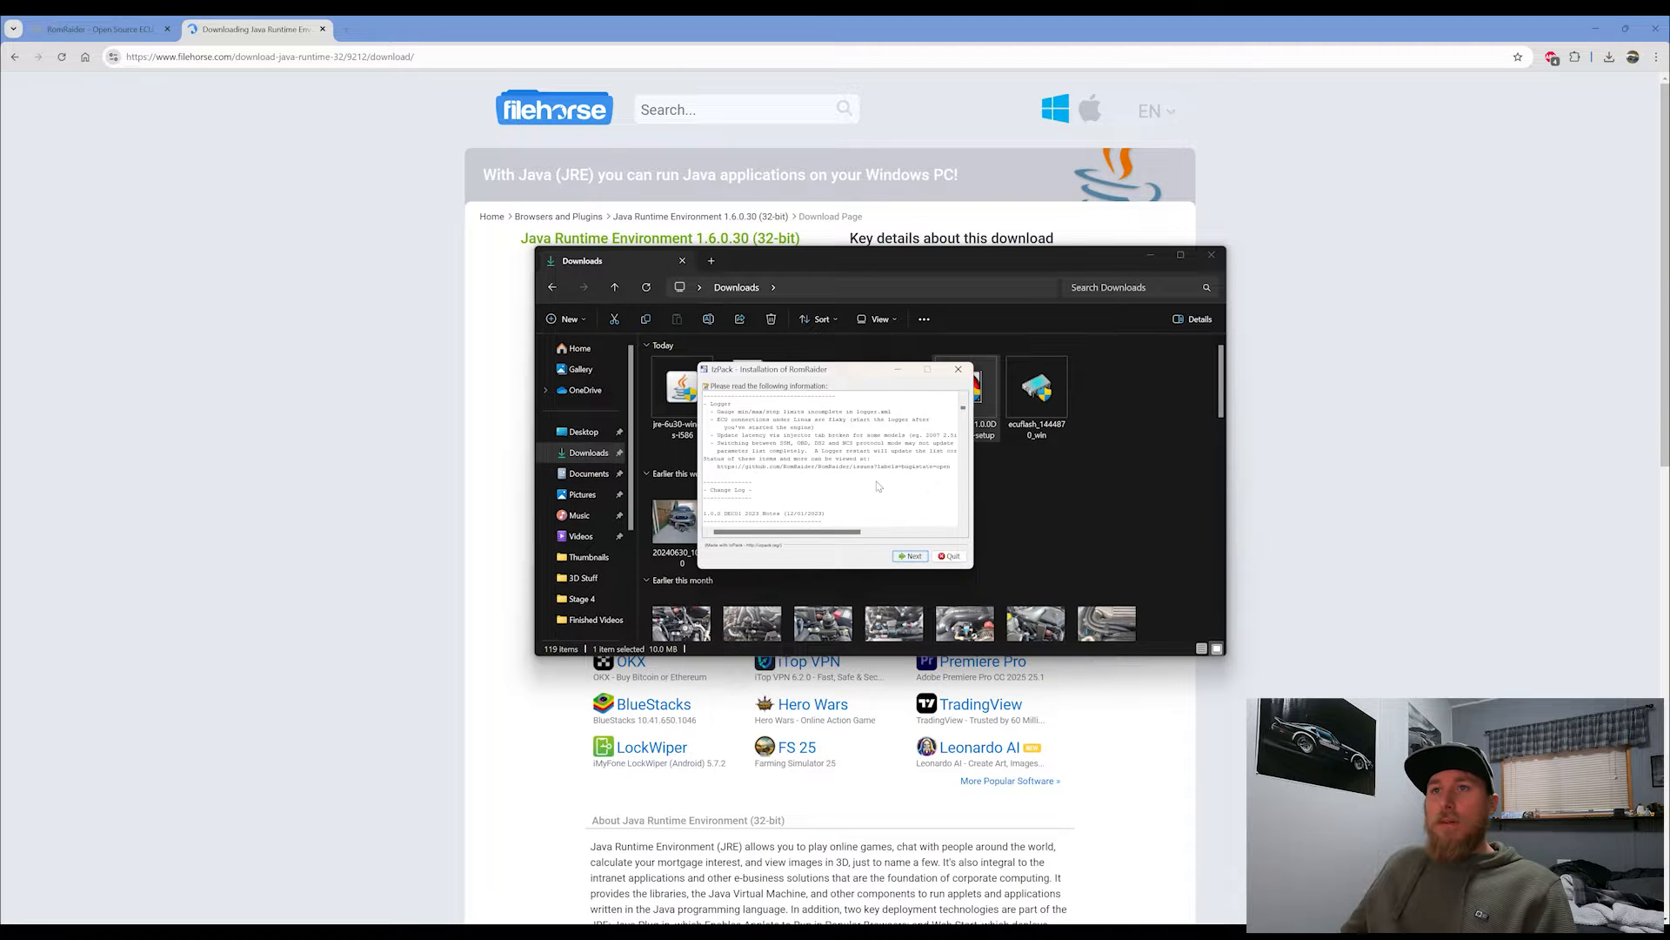
click(908, 556)
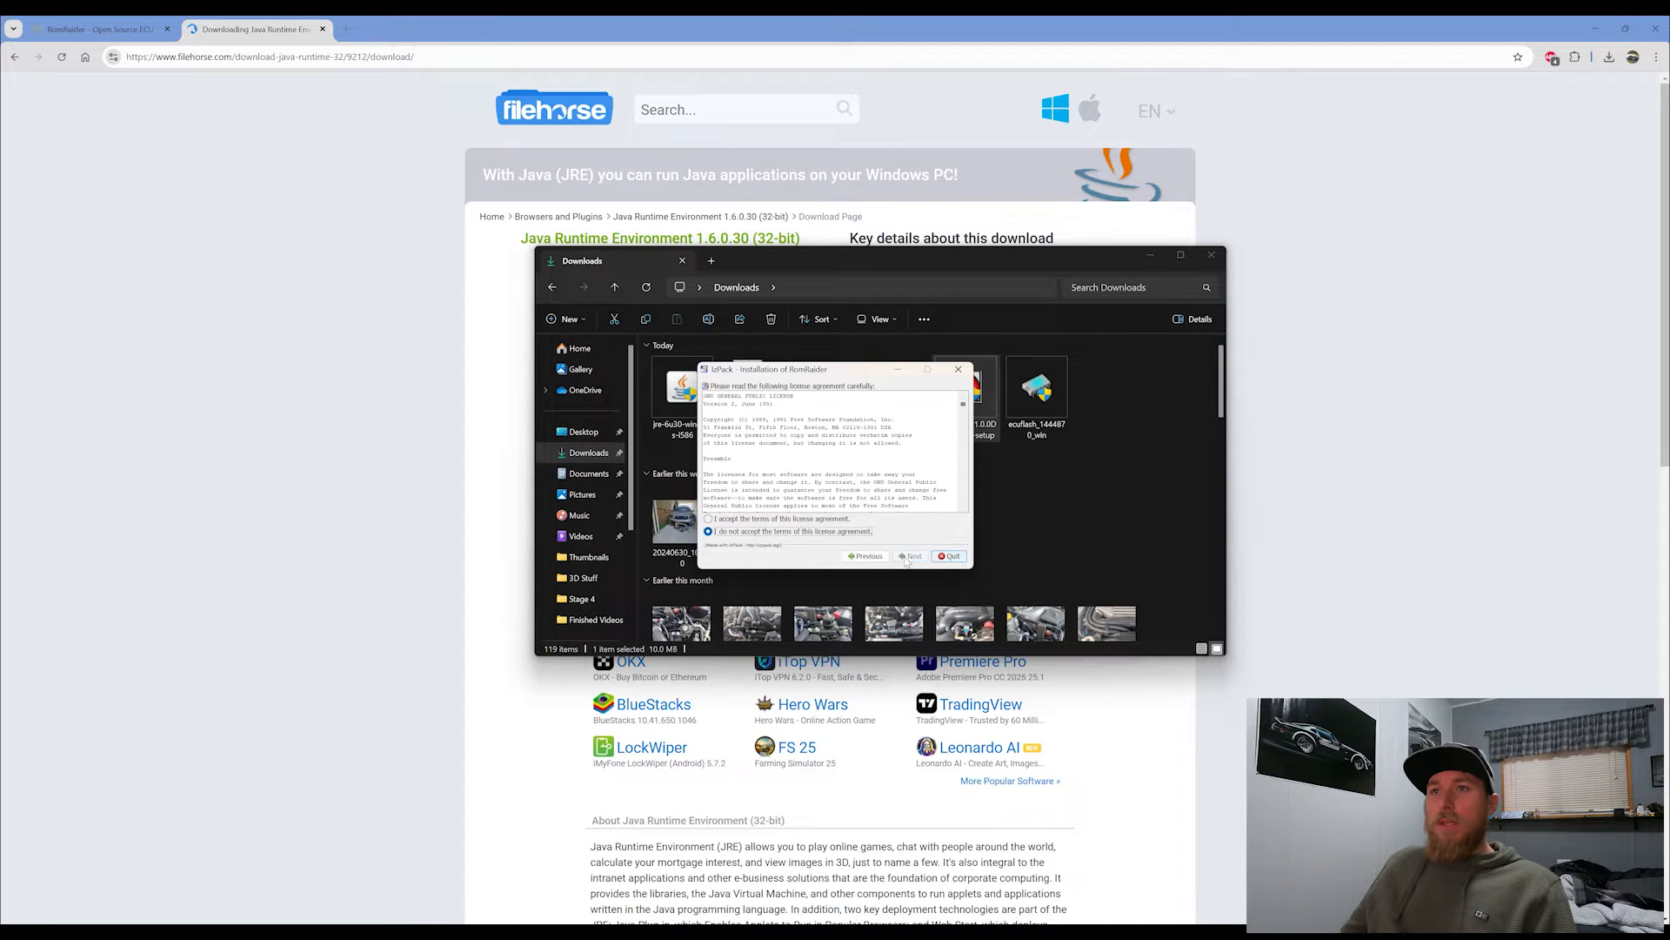
click(747, 519)
click(910, 556)
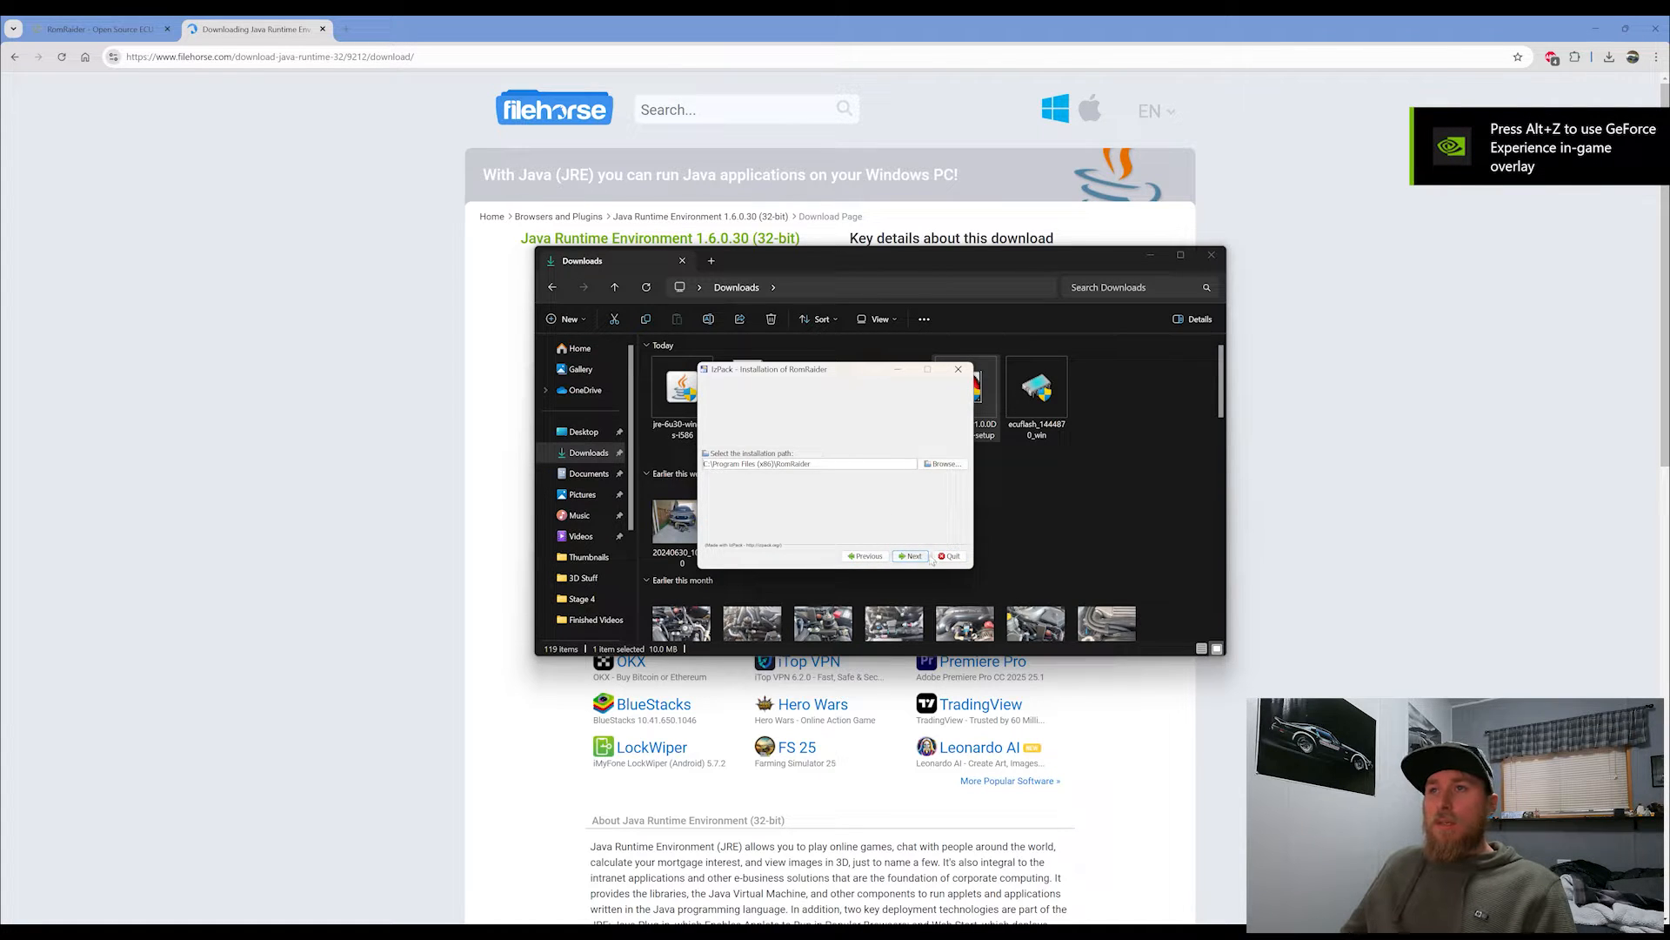
click(906, 558)
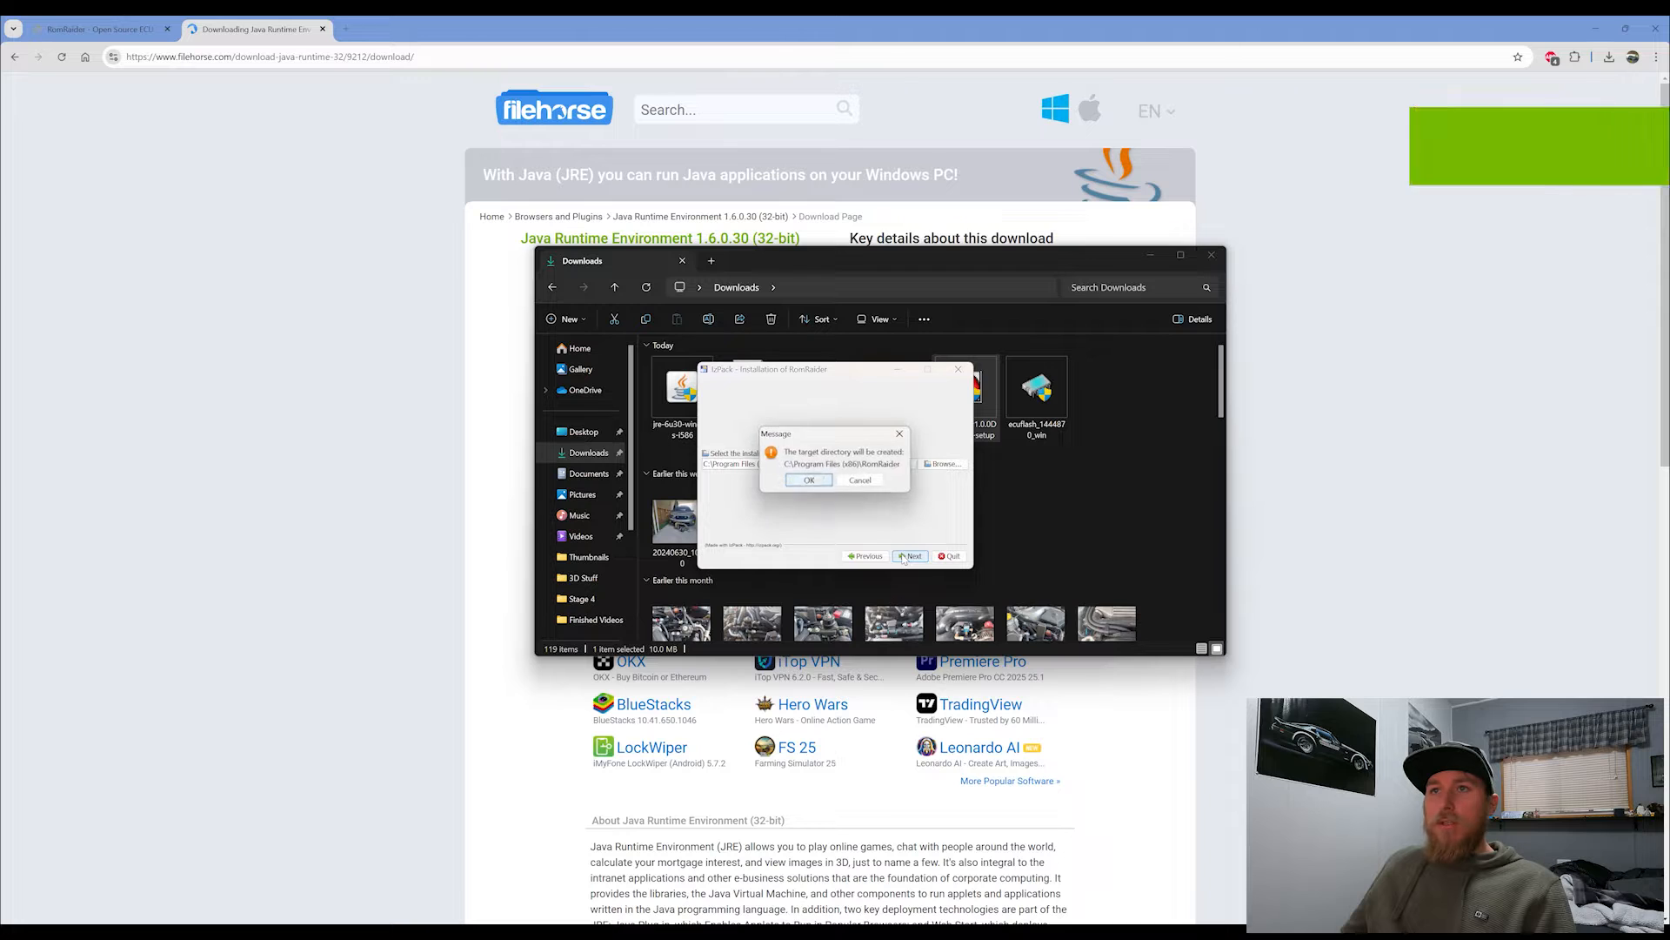
click(809, 481)
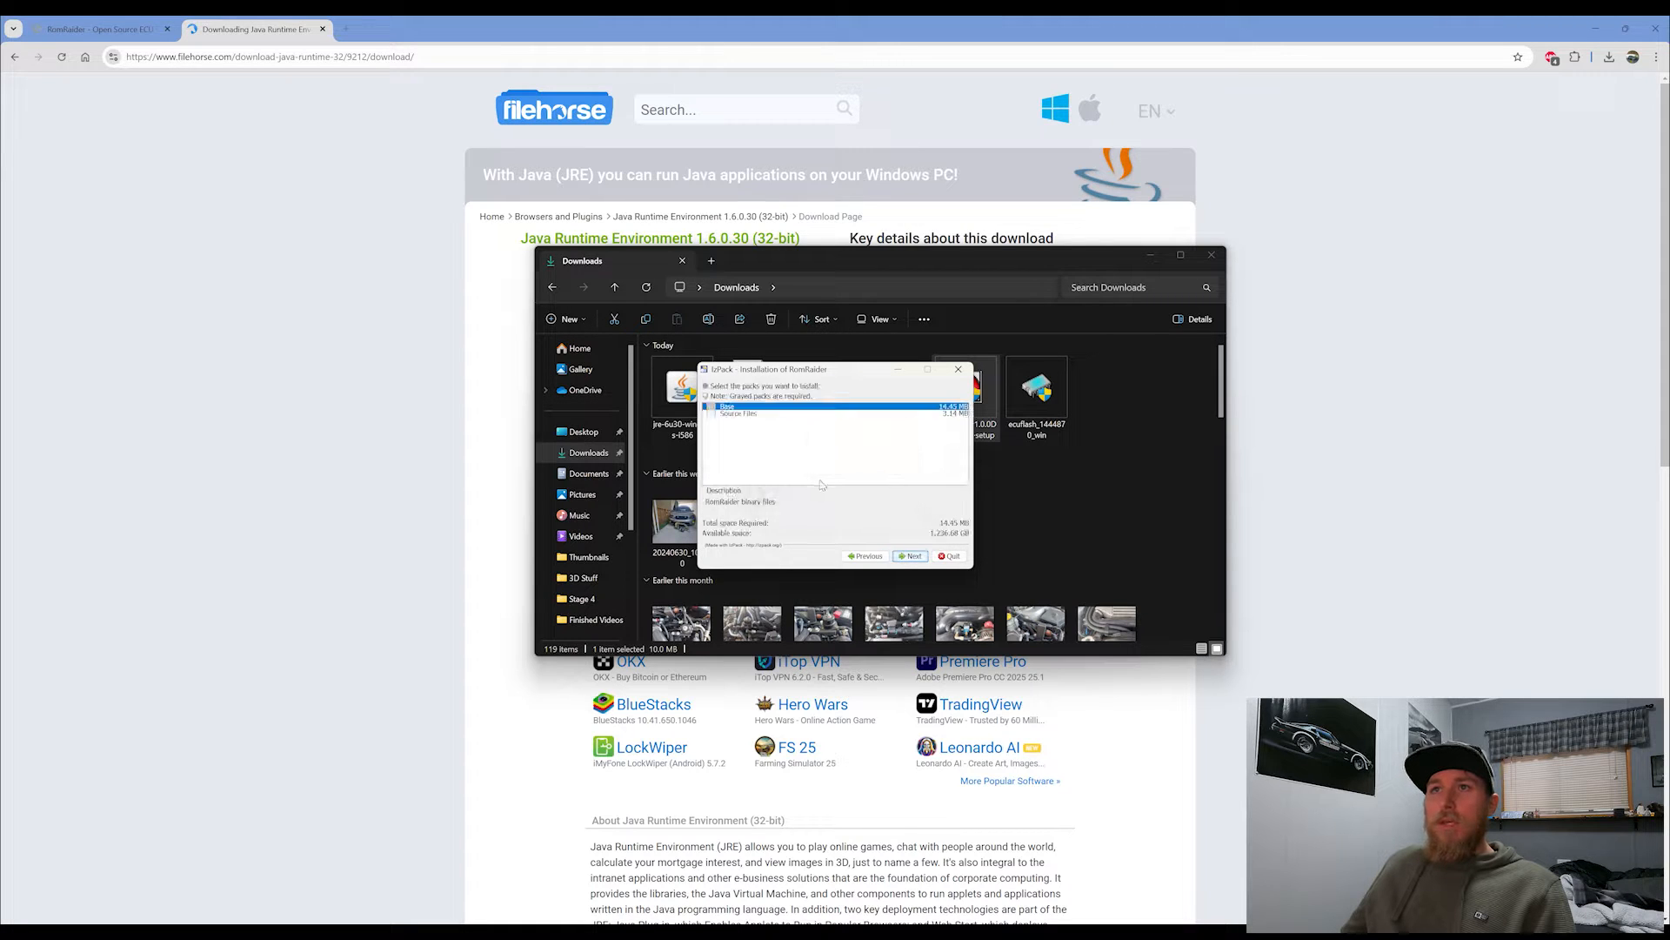
- Install RomRaider's Base pack for all users with Start Menu shortcuts and additional shortcuts on the desktop
click(911, 558)
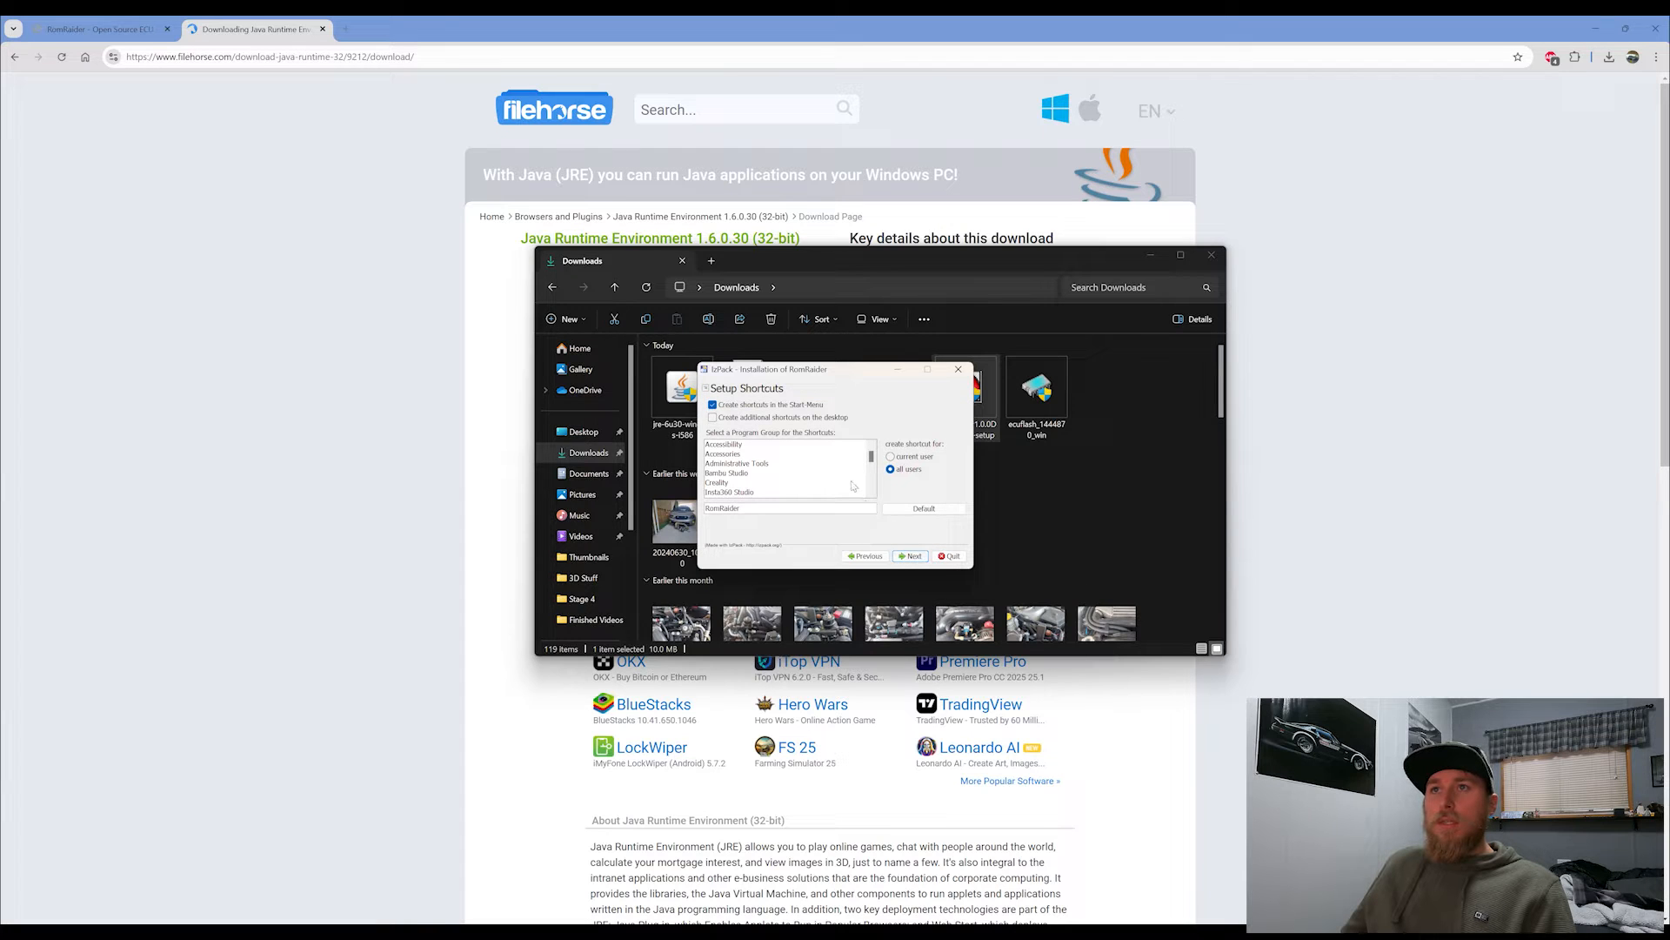
click(714, 418)
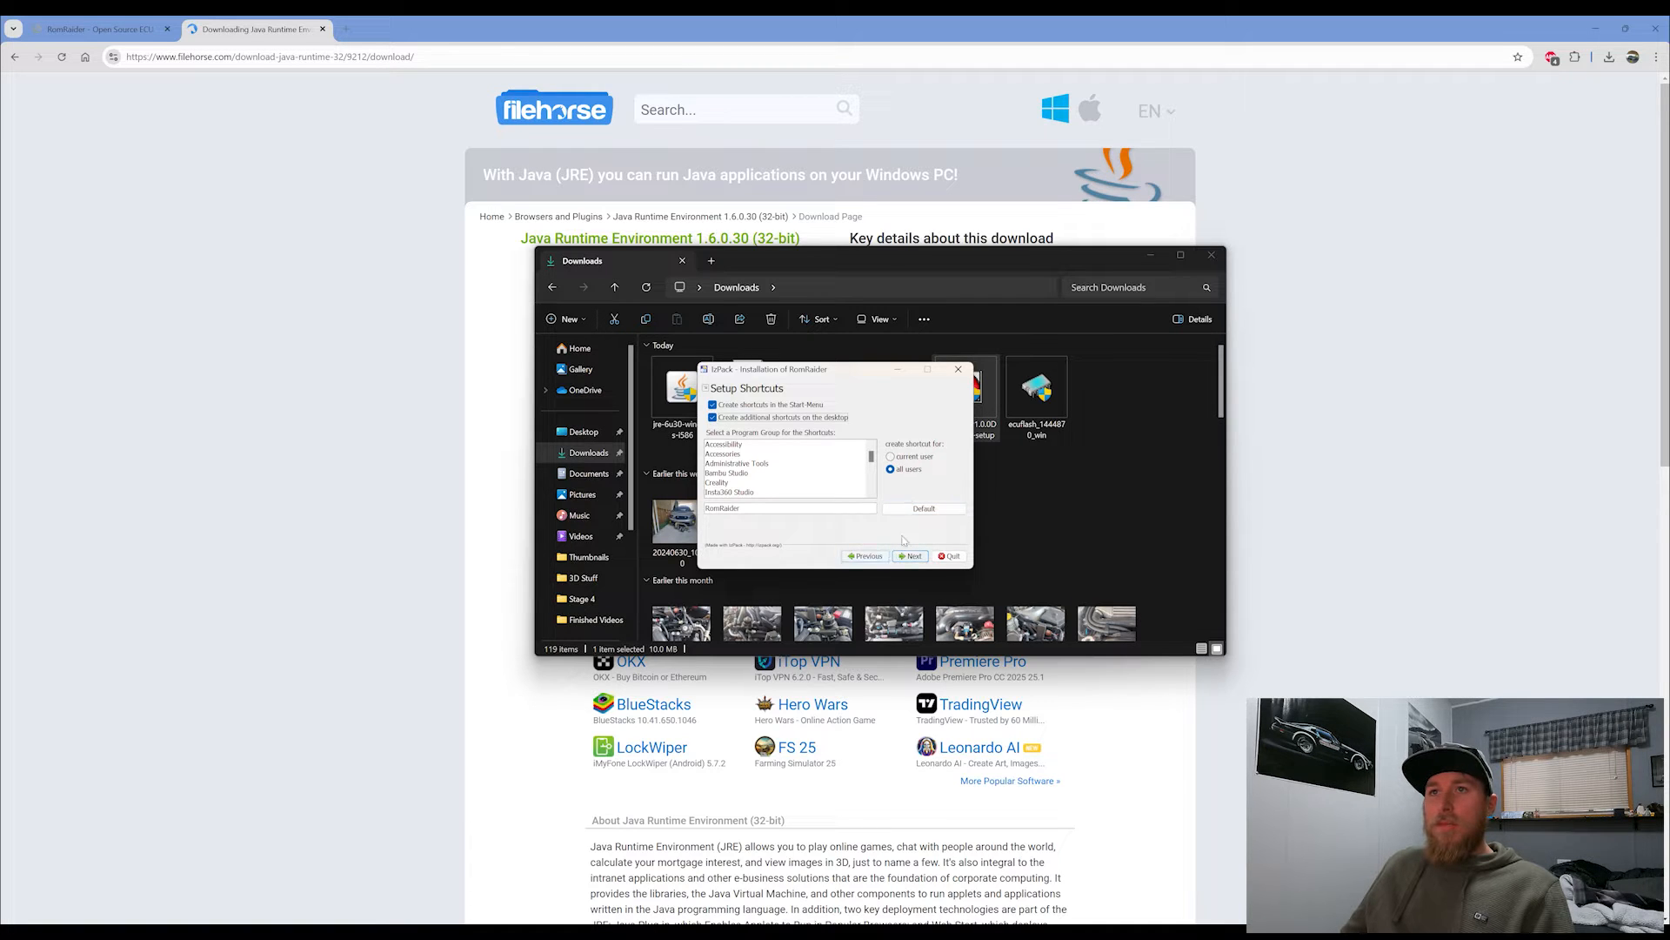
click(913, 558)
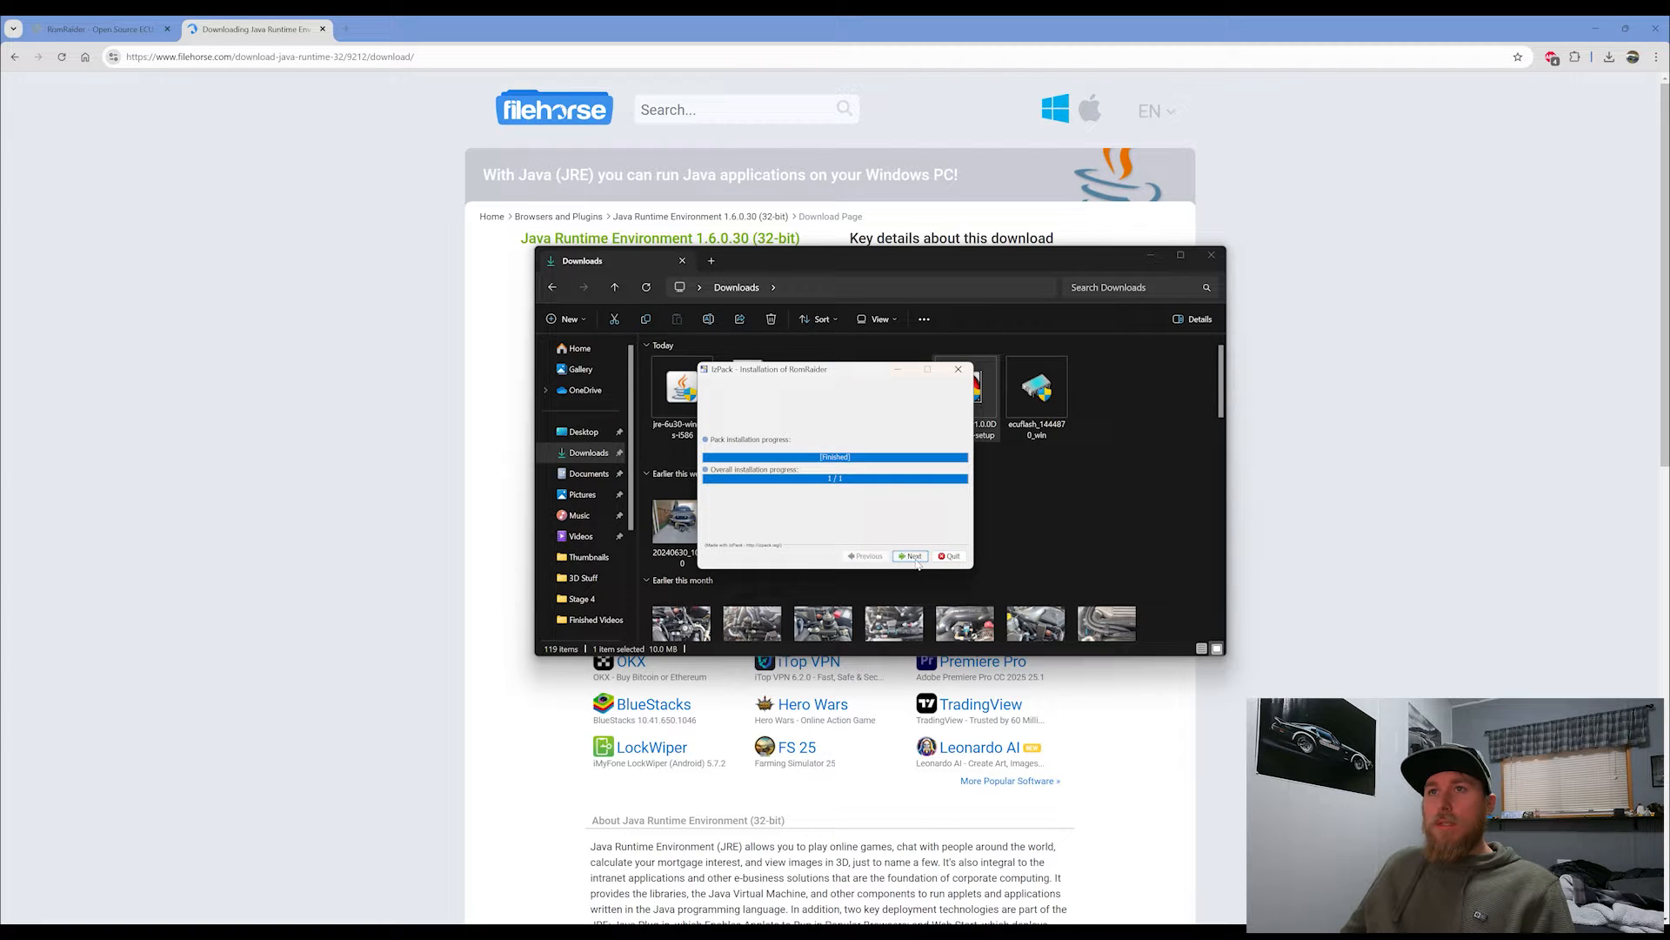
click(913, 556)
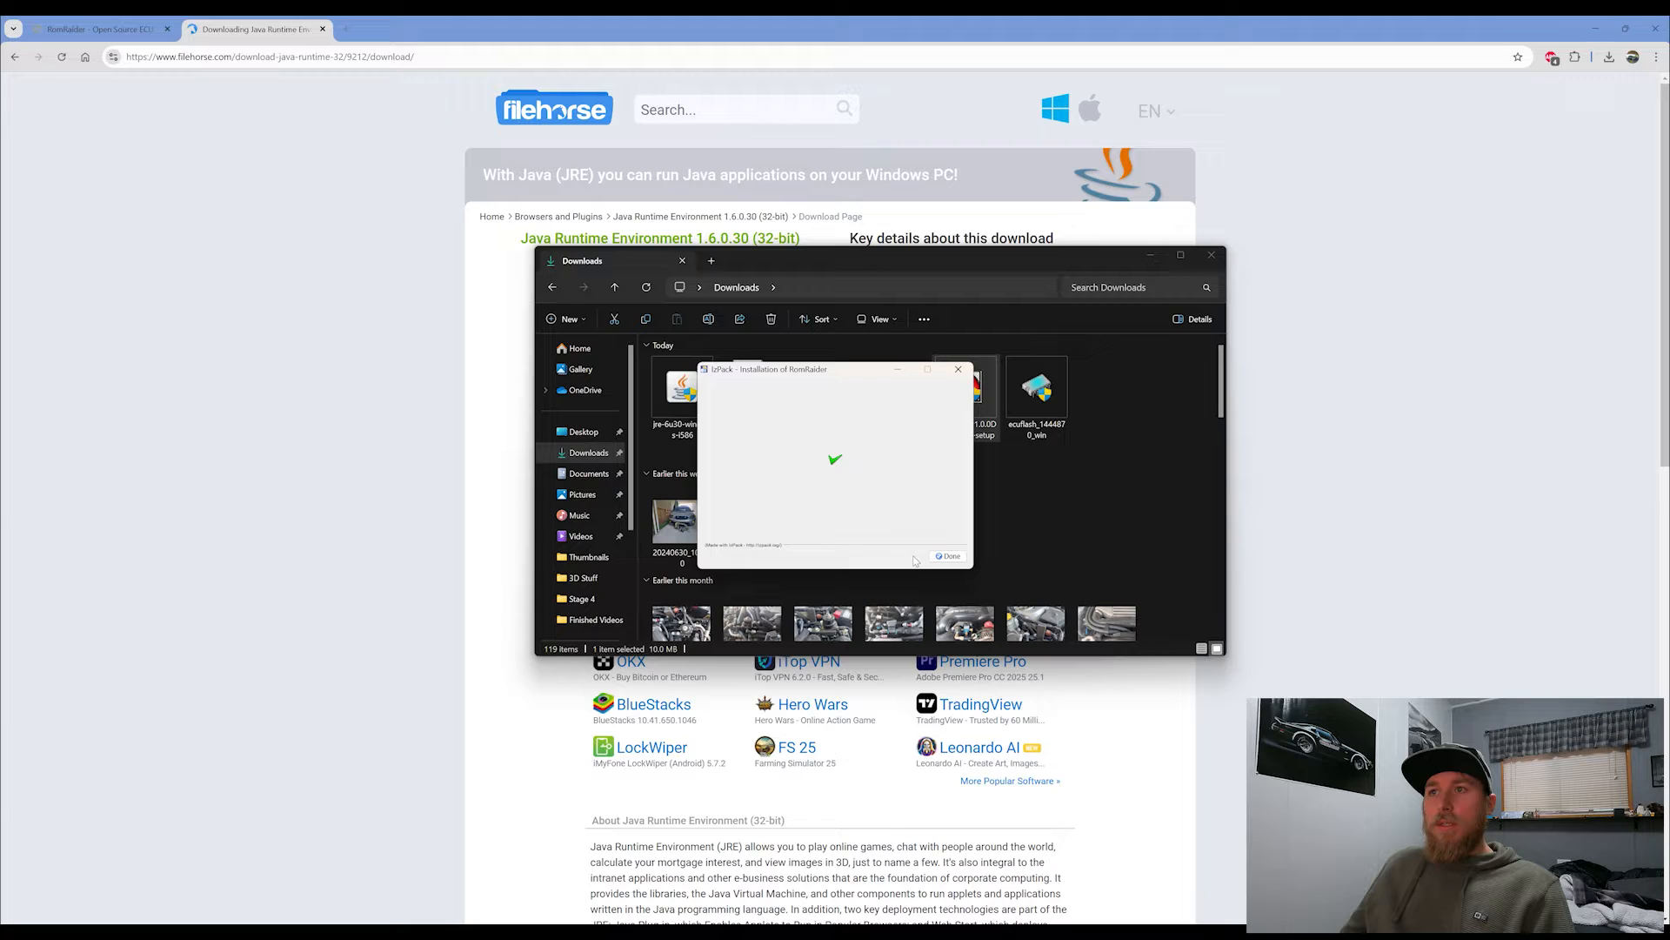
- Finish the RomRaider installer and minimize the File Explorer and browser windows to reach the desktop
click(915, 559)
click(1150, 254)
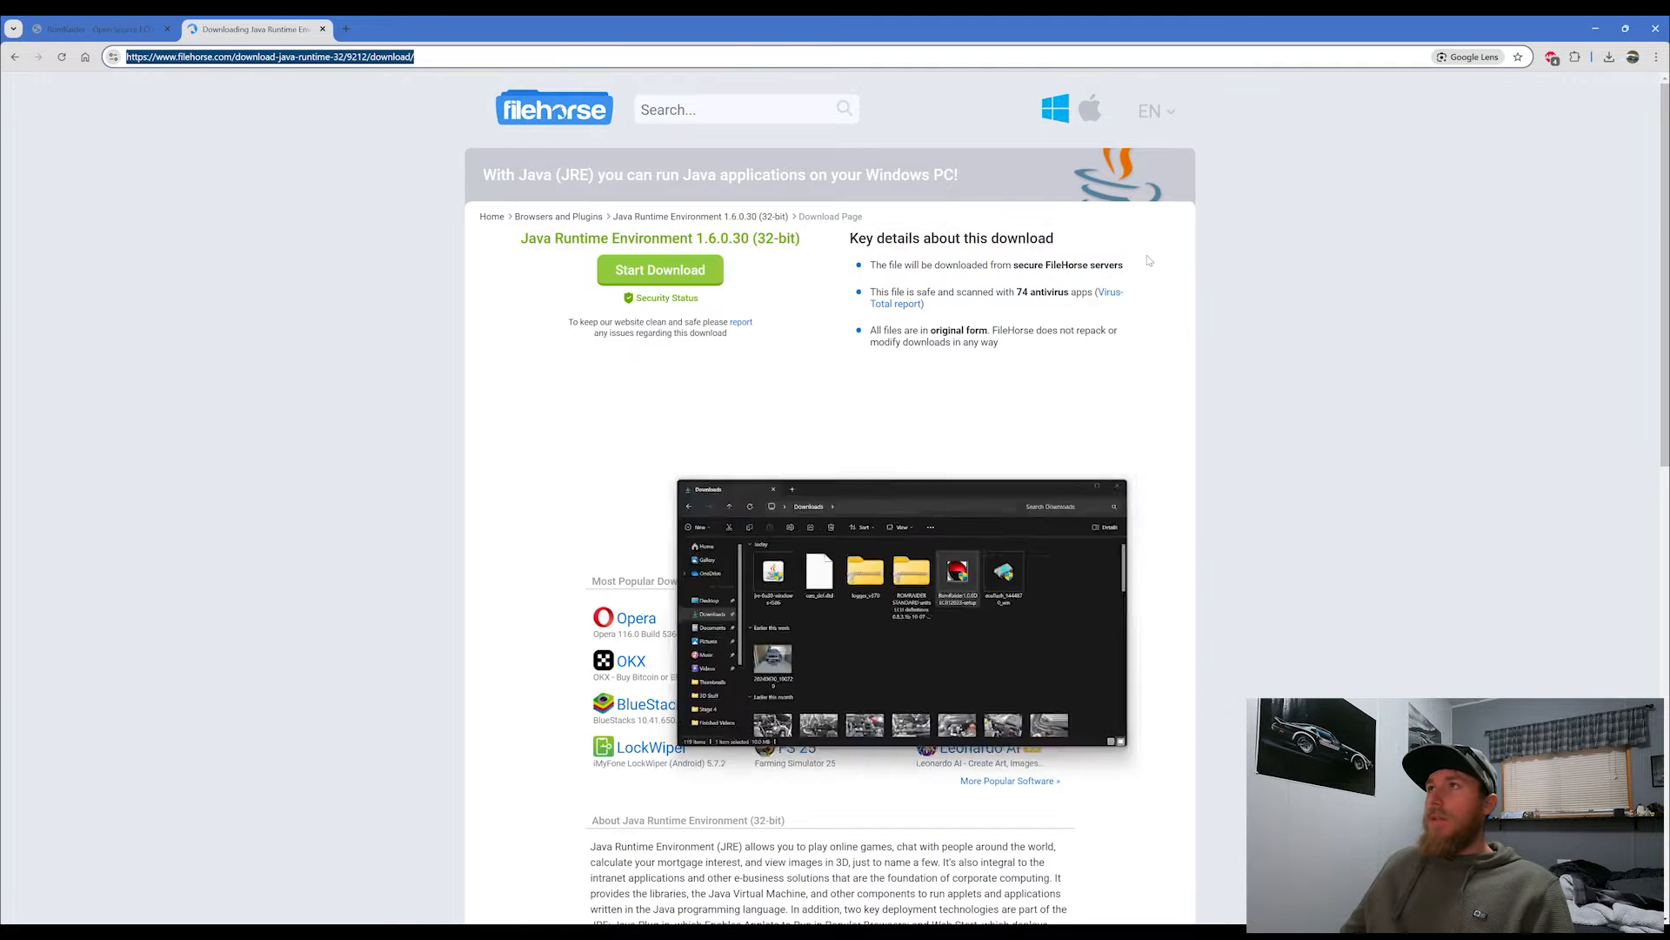
click(1596, 28)
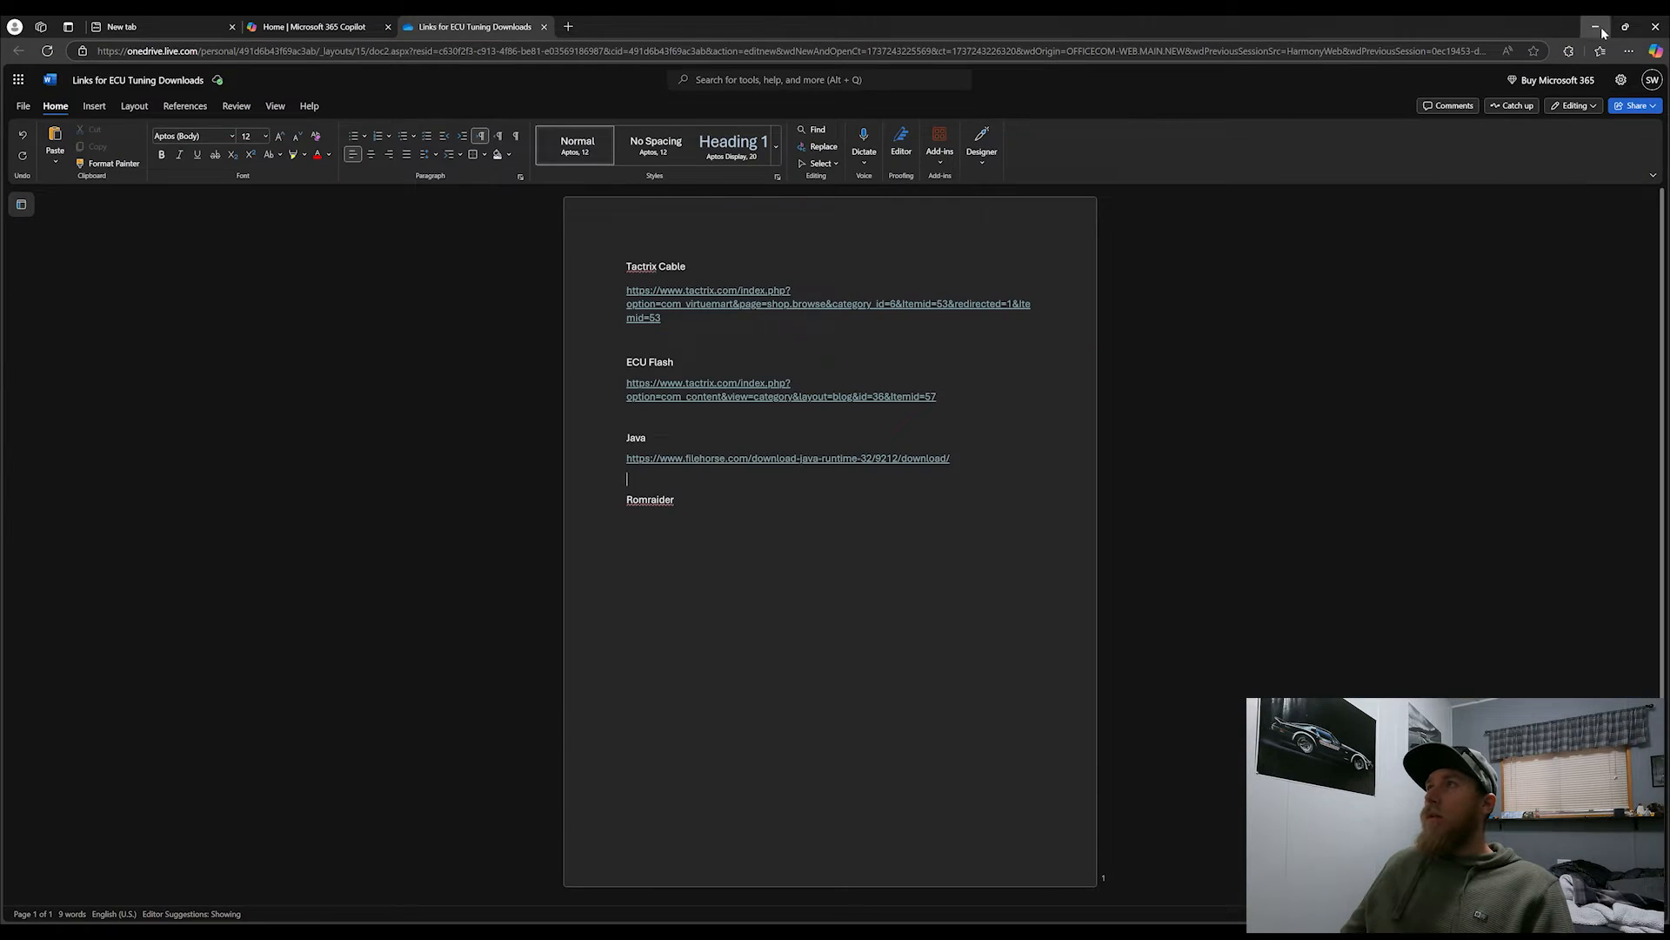
click(1596, 28)
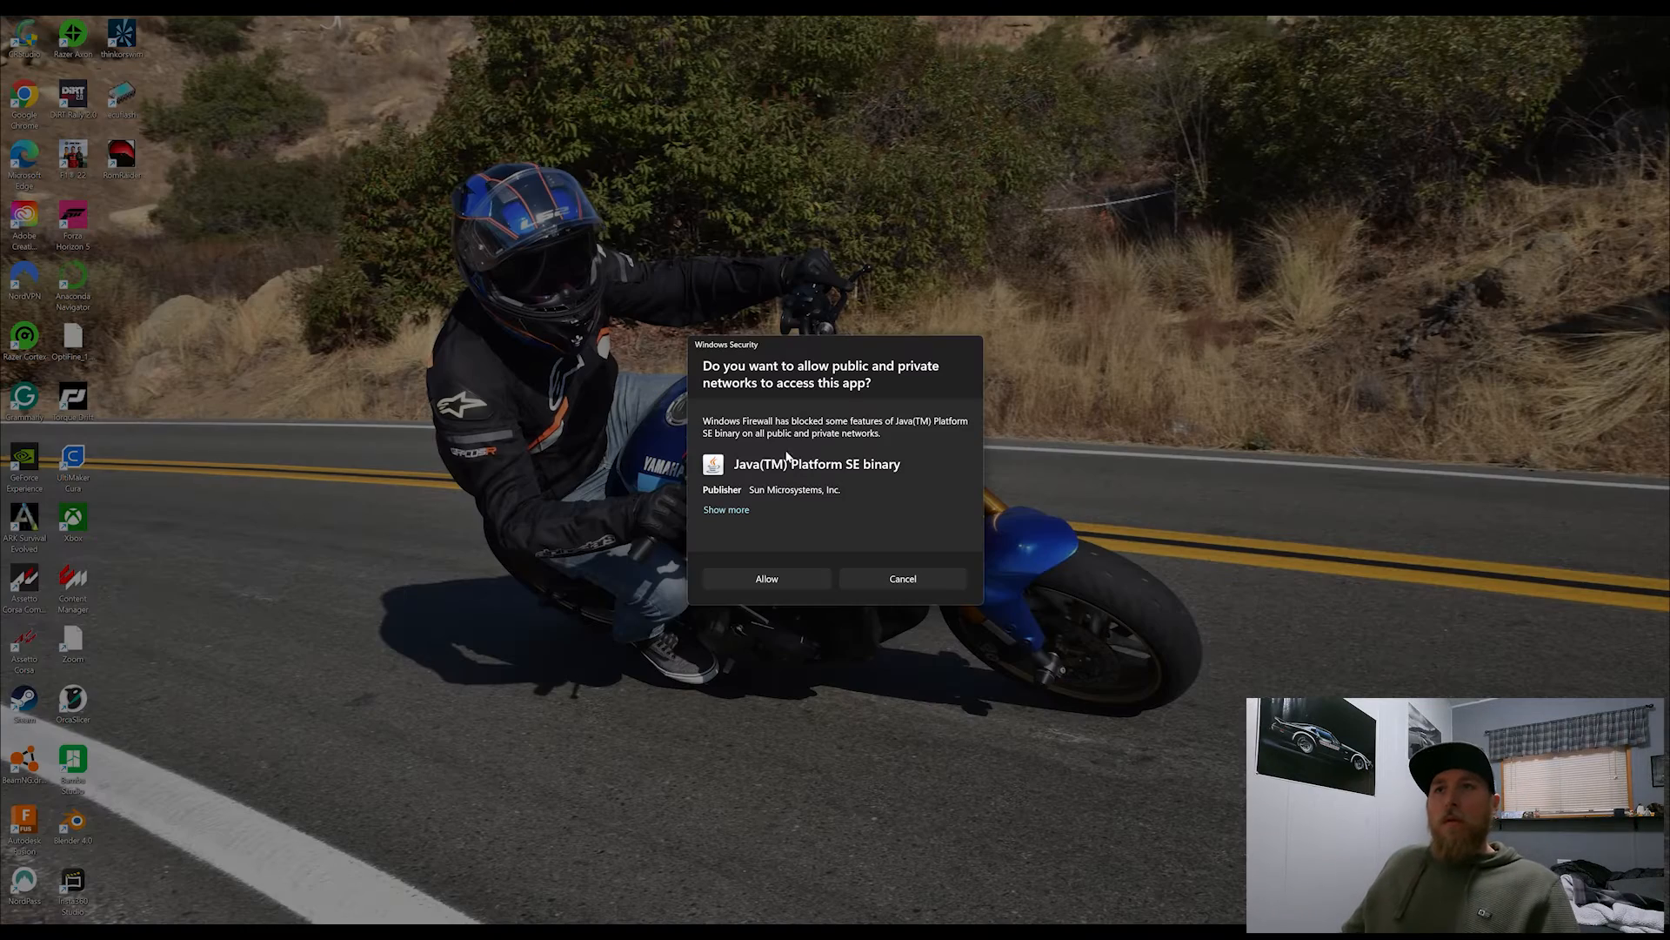
- Launch RomRaider, allow Java(TM) Platform SE binary network access, and dismiss the default settings notice and release notes
click(781, 580)
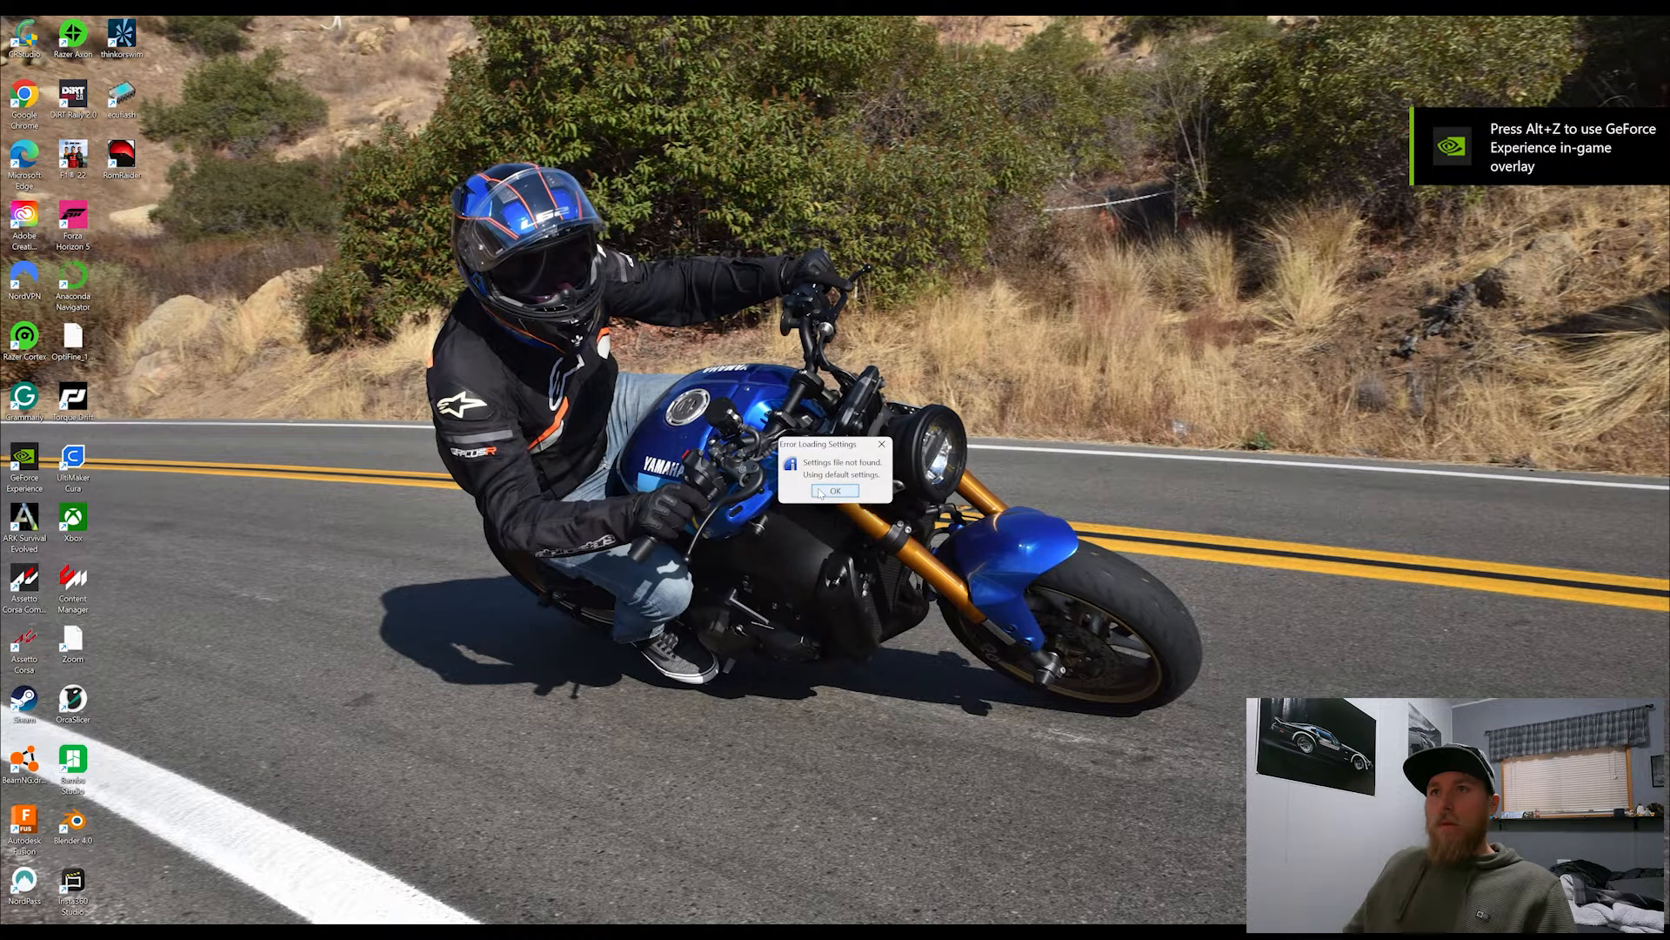
click(835, 492)
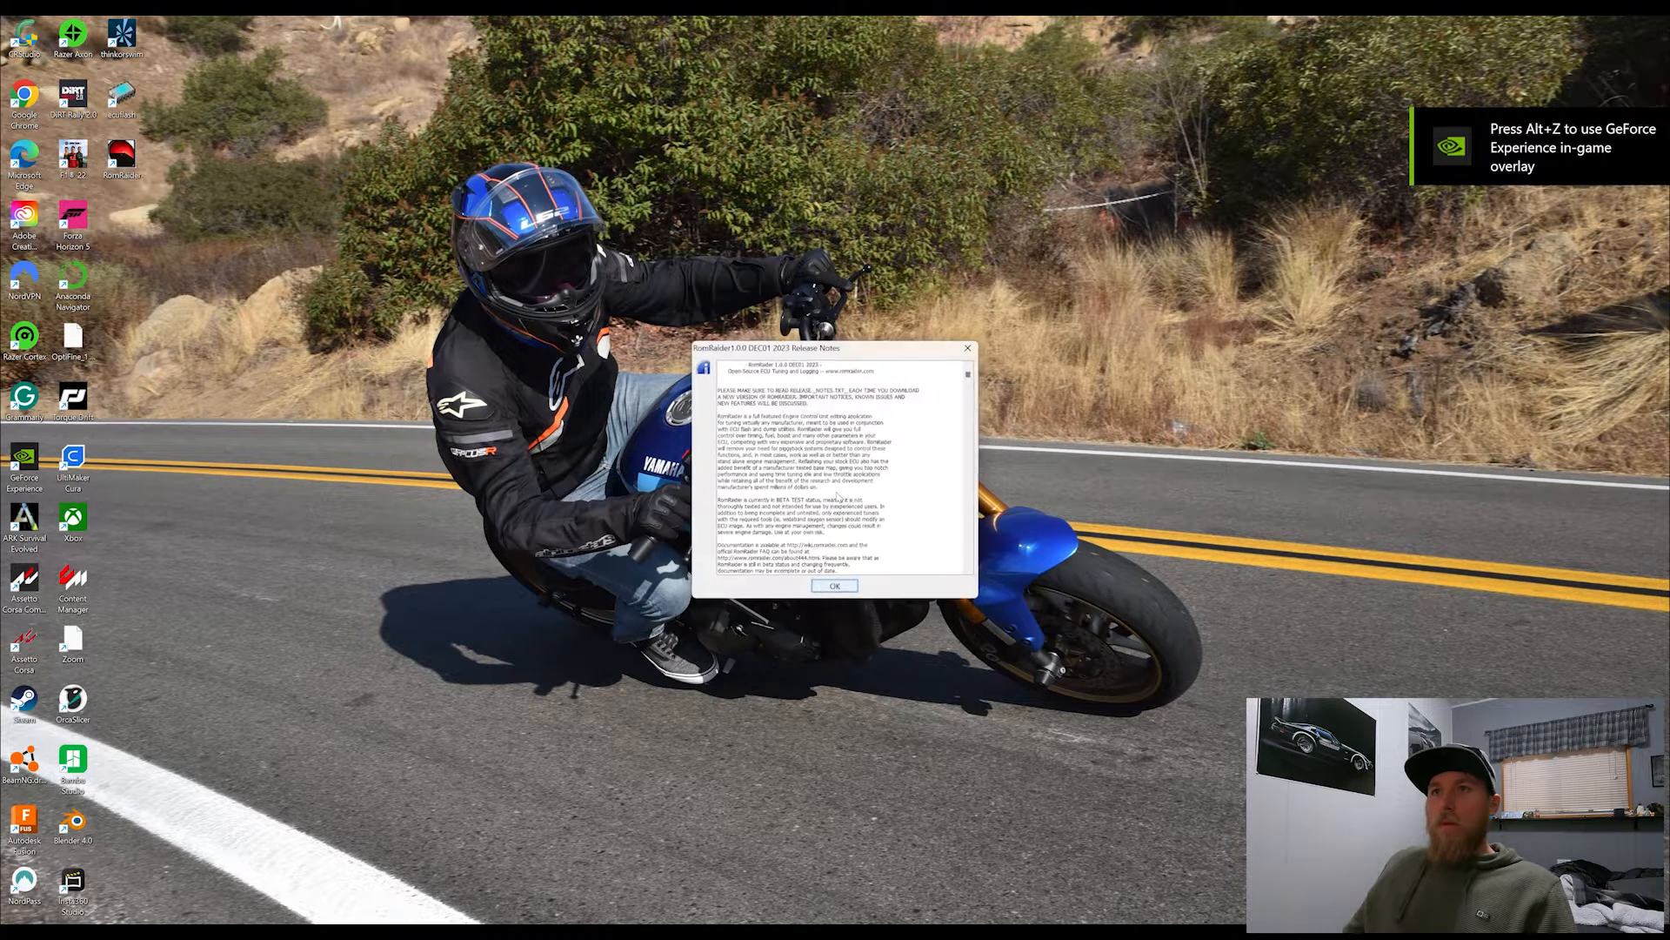
click(837, 591)
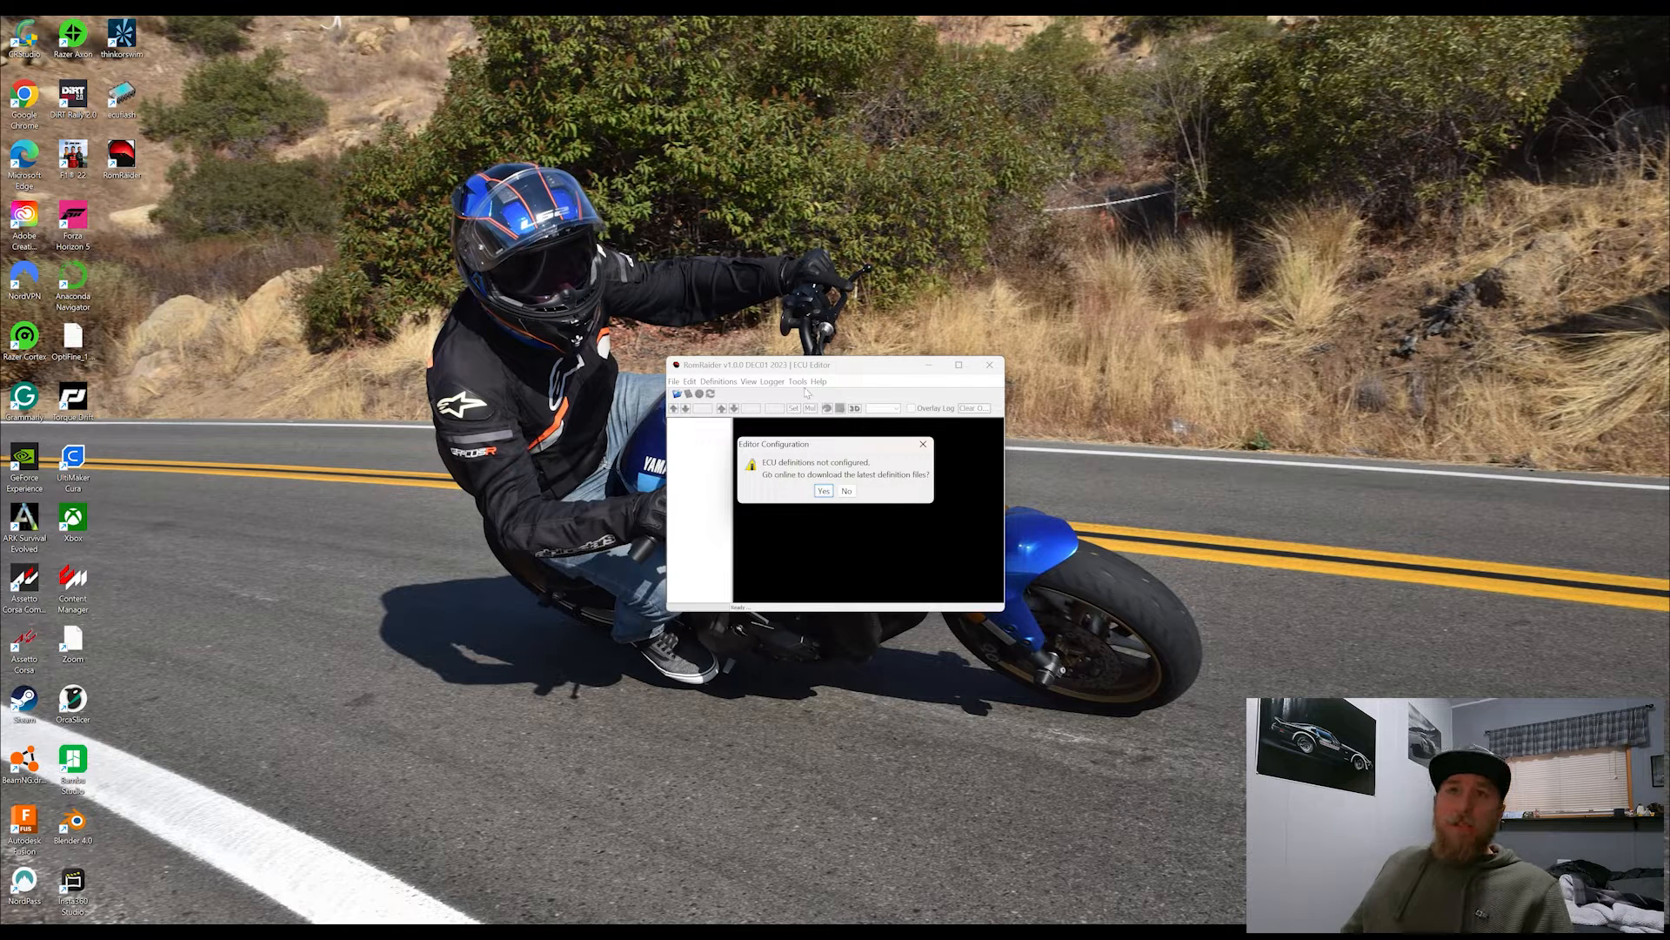
- Decline downloading definition files online, dismiss the editor configuration notice and minimize the RomRaider window
click(846, 492)
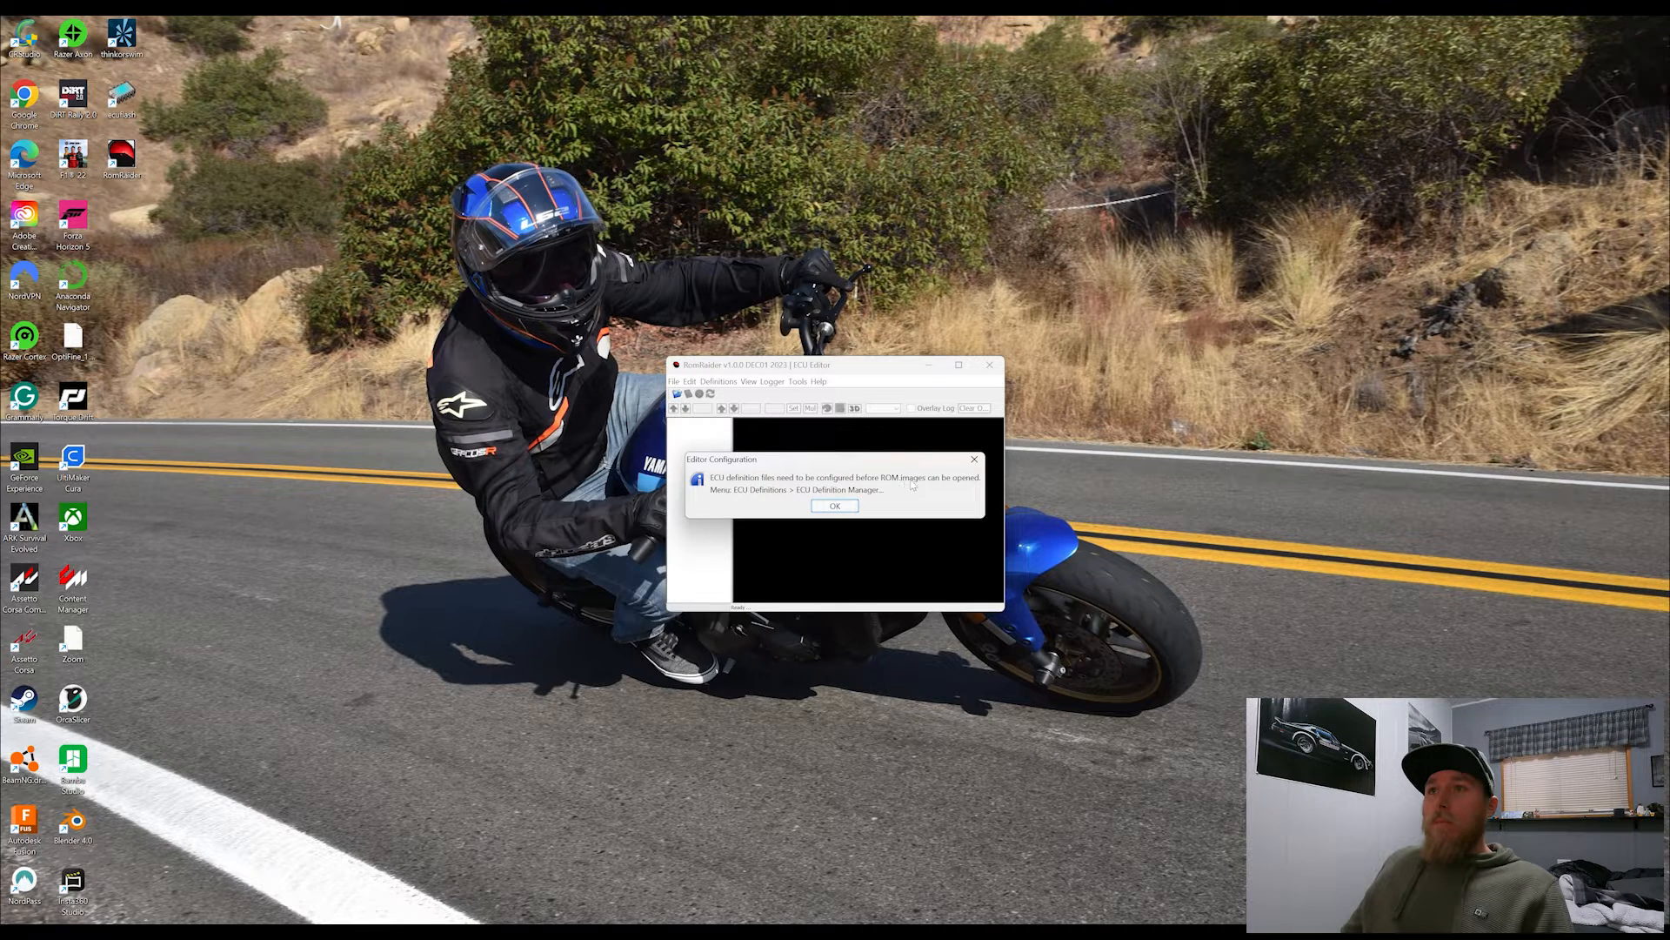
click(835, 507)
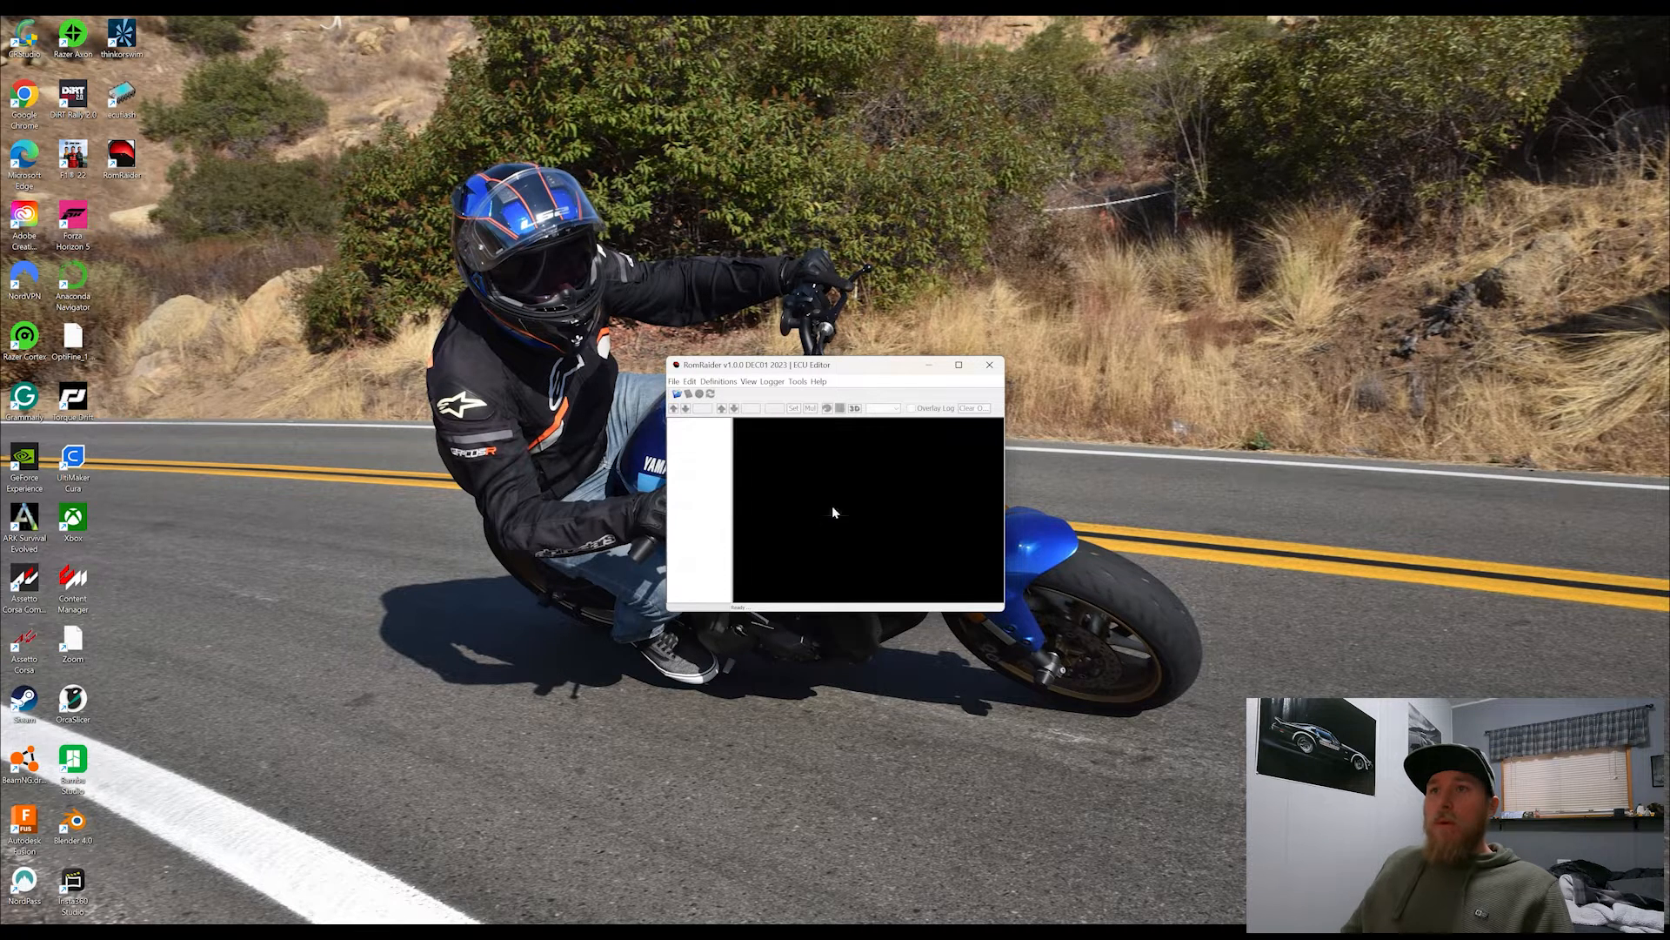
click(959, 364)
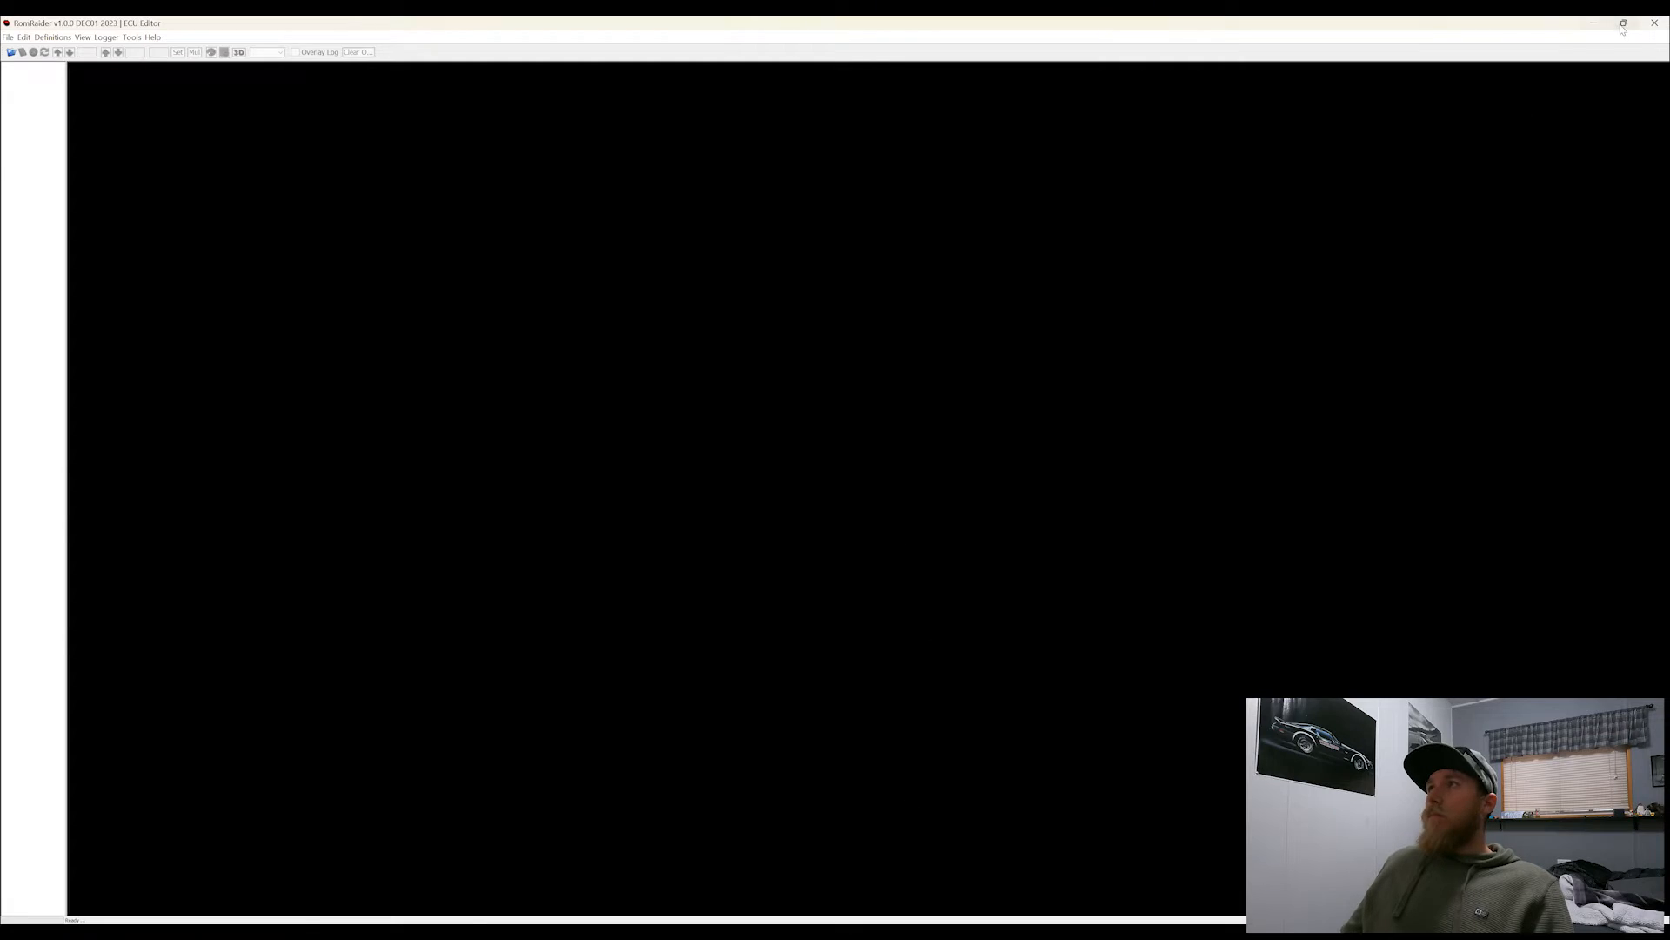
click(1623, 23)
click(929, 364)
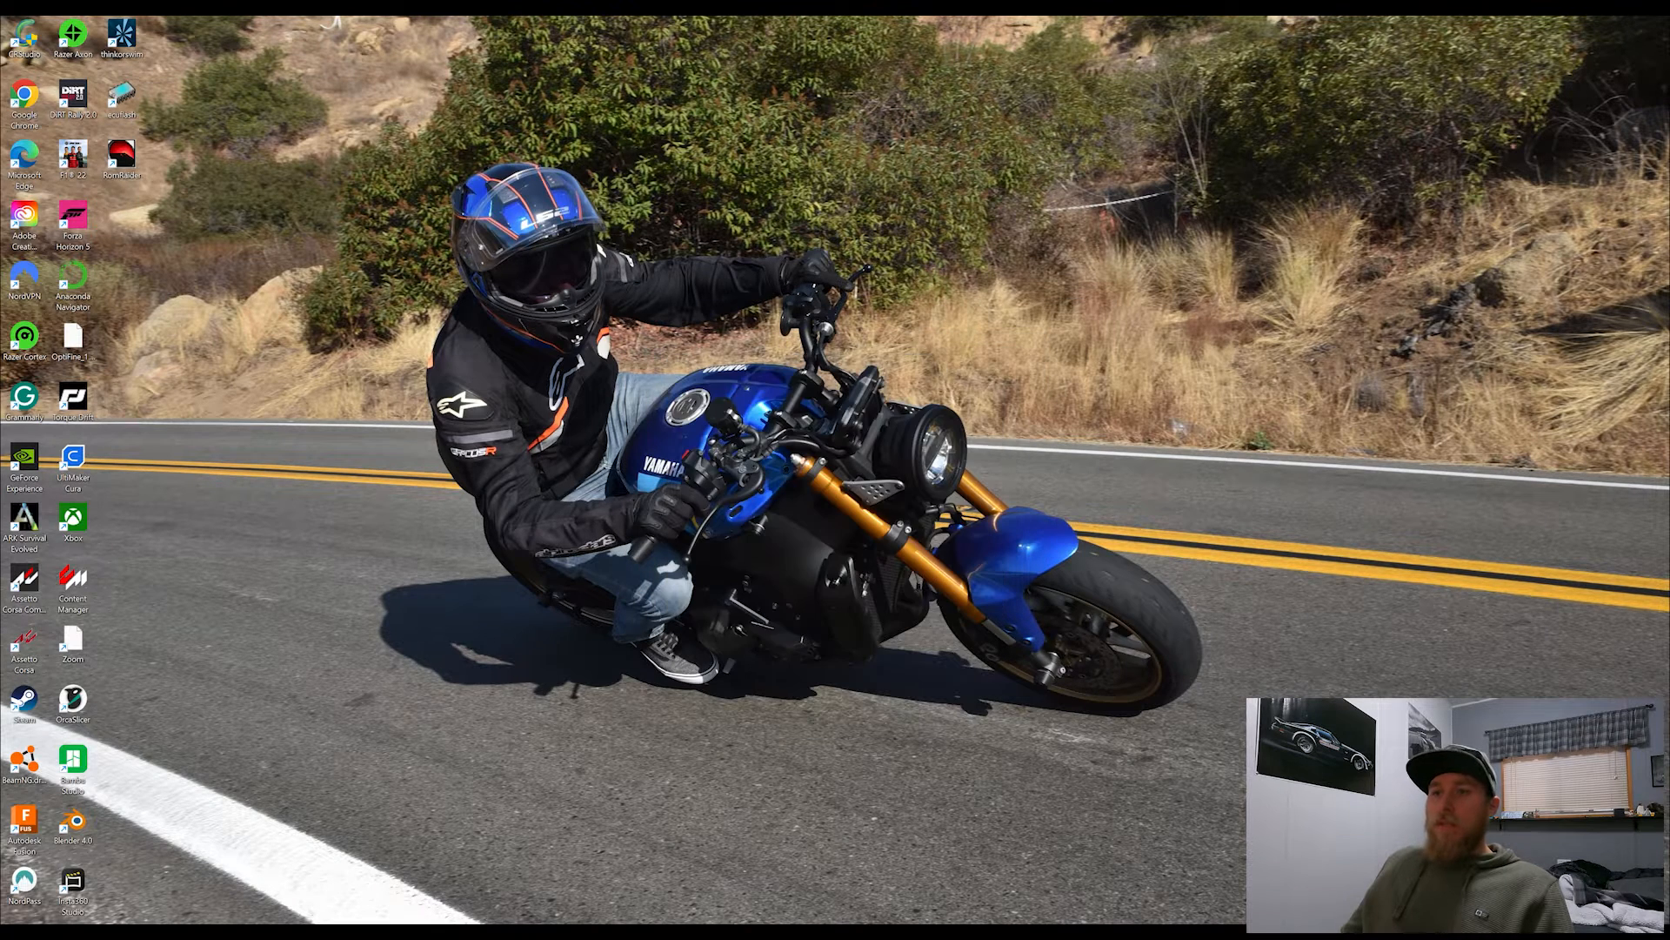
- Create a new folder named Romraider Files in the Documents folder in File Explorer
click(585, 478)
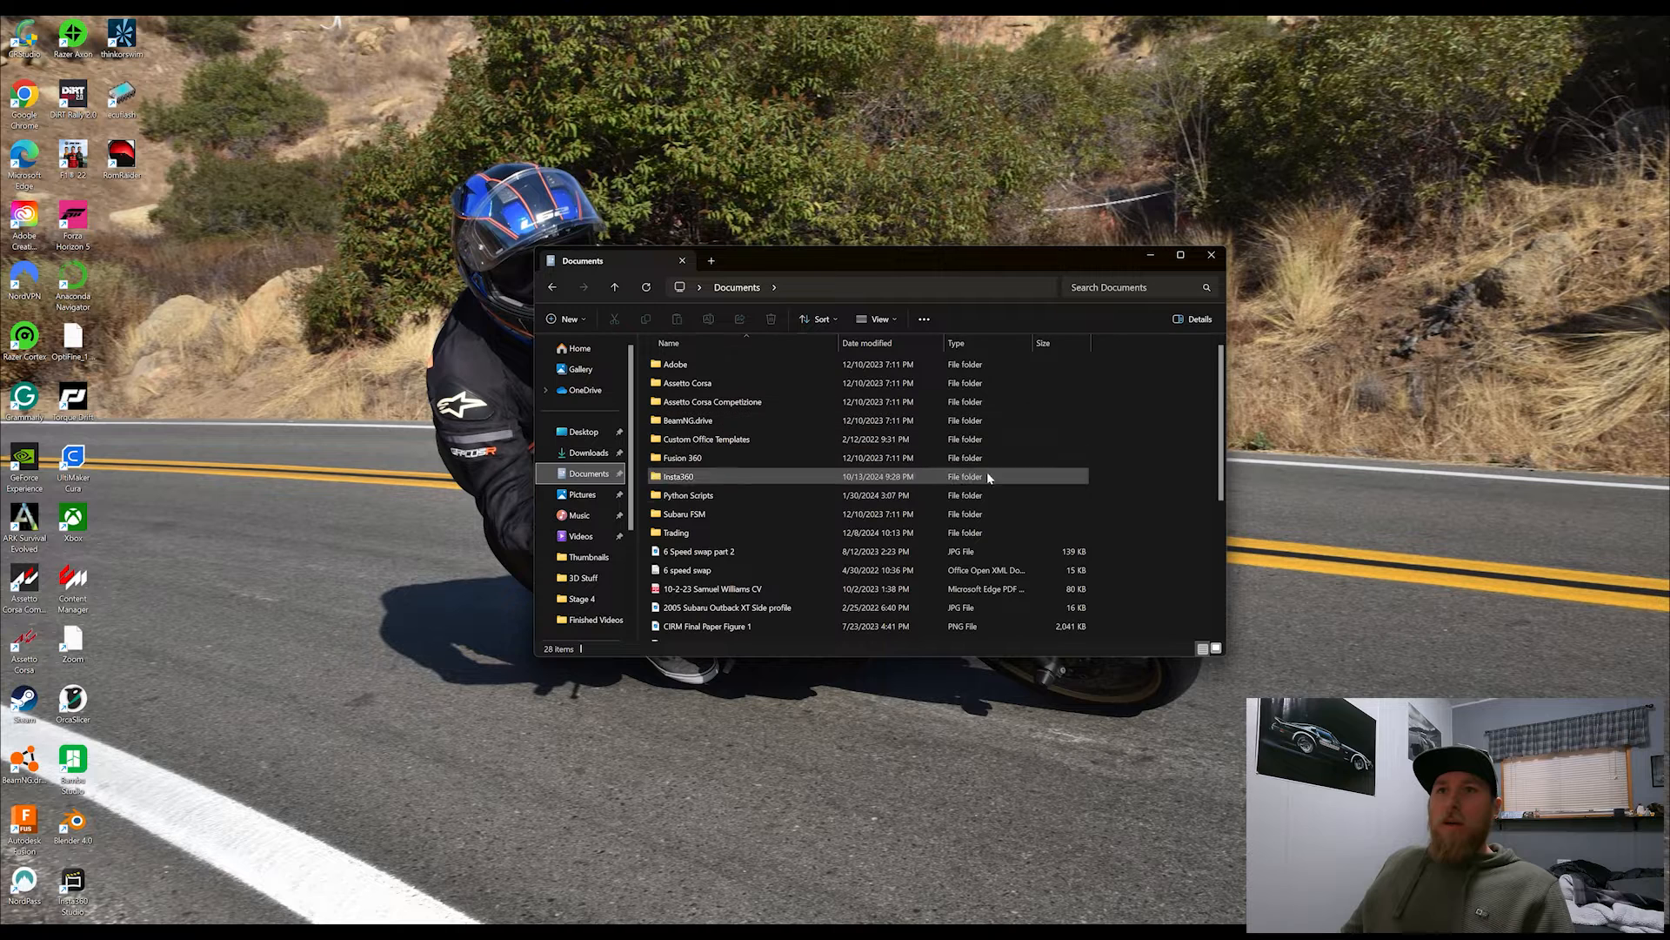
right_click(1121, 429)
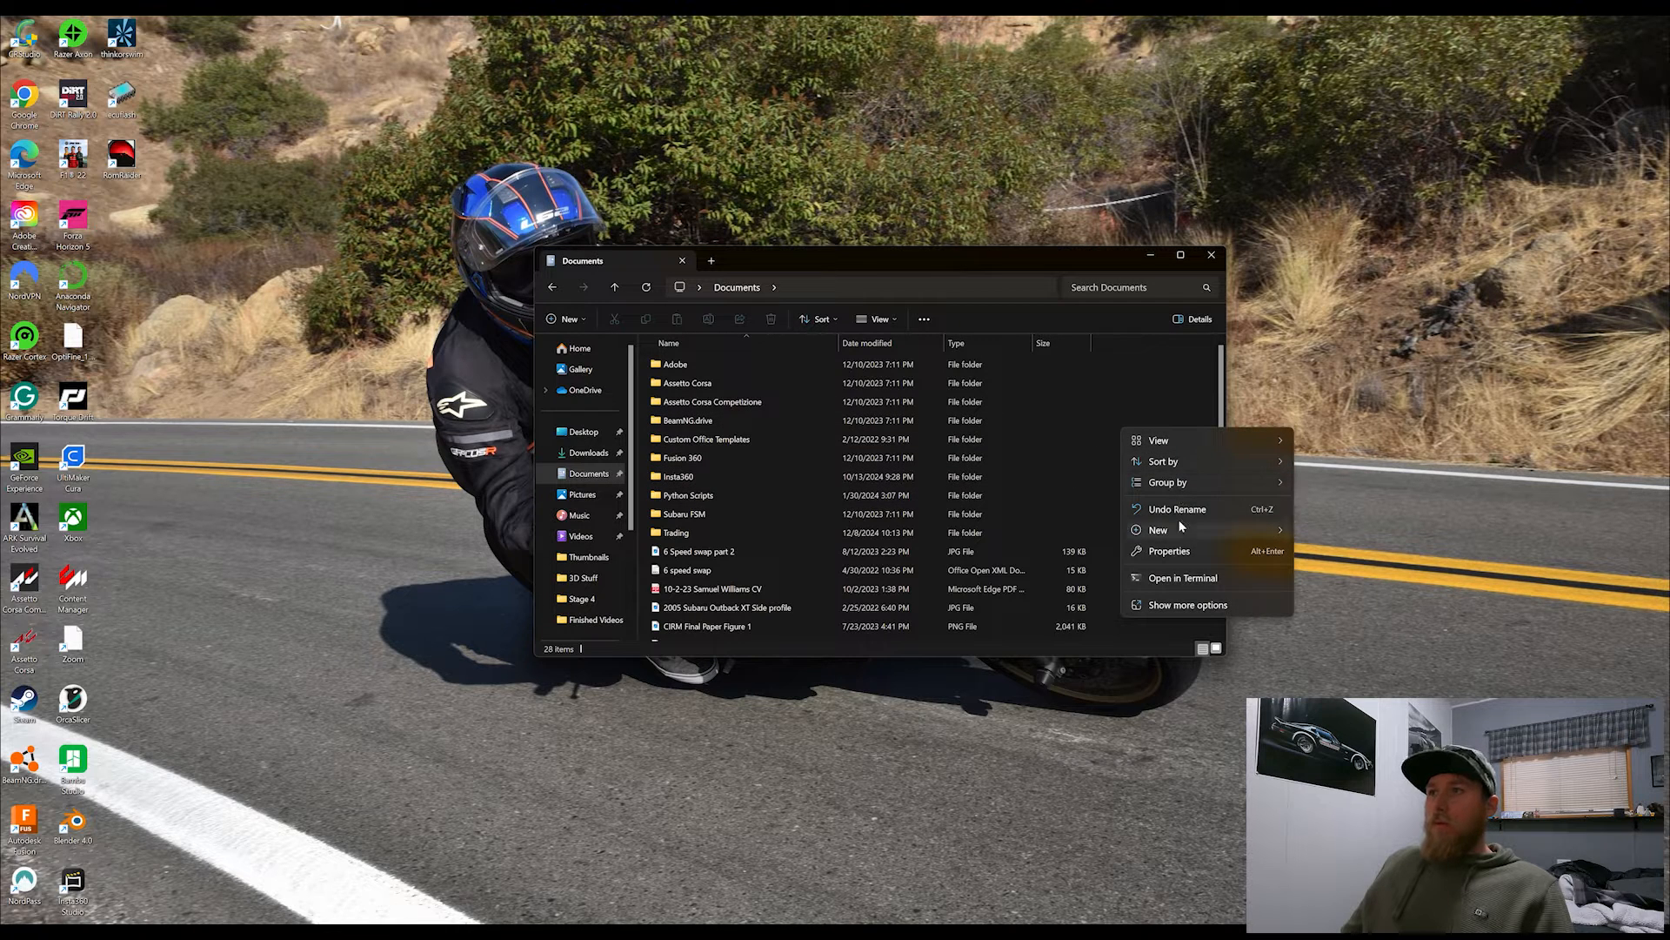
mouse_move(1174, 532)
click(1318, 530)
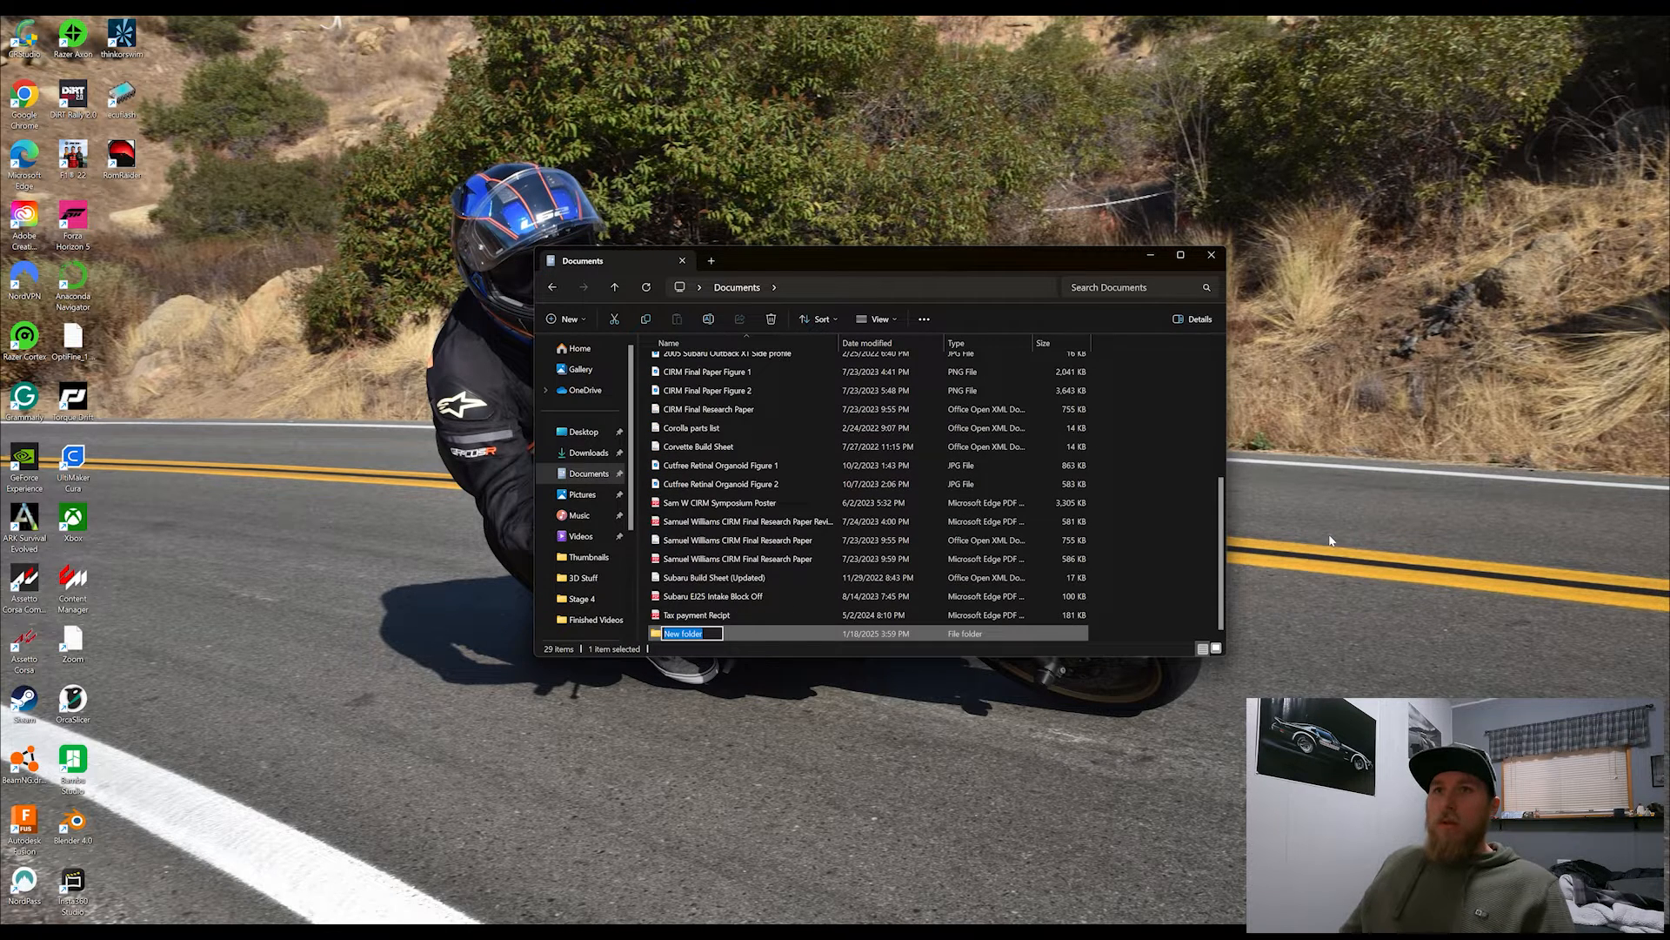
text(Romra)
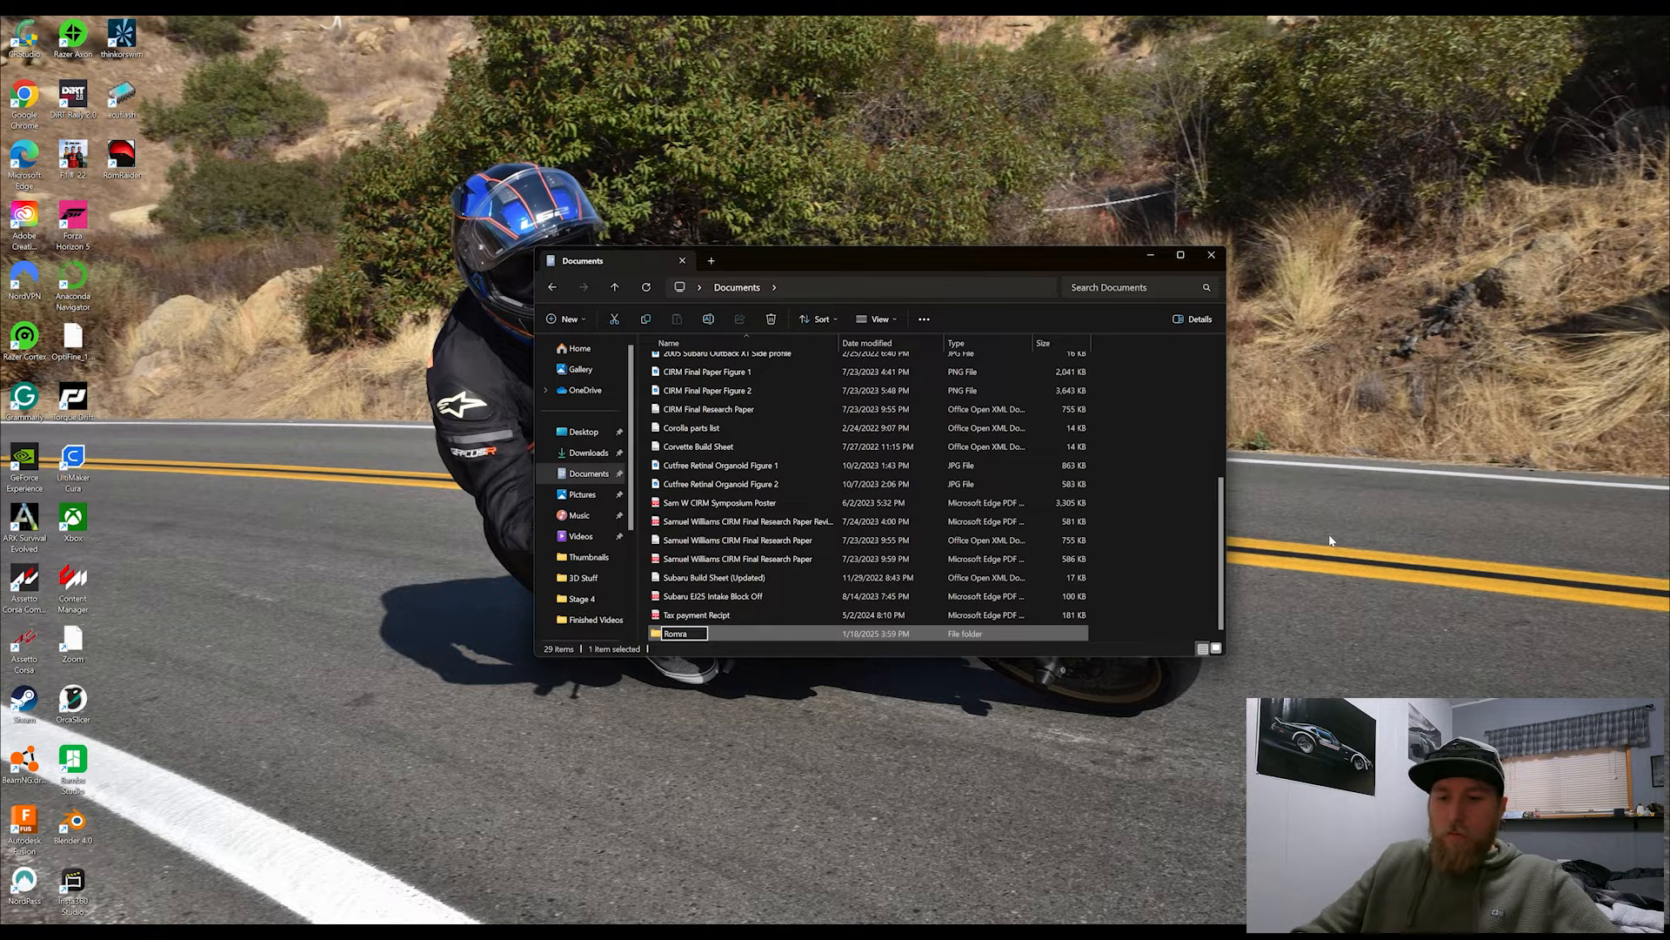
text(ider)
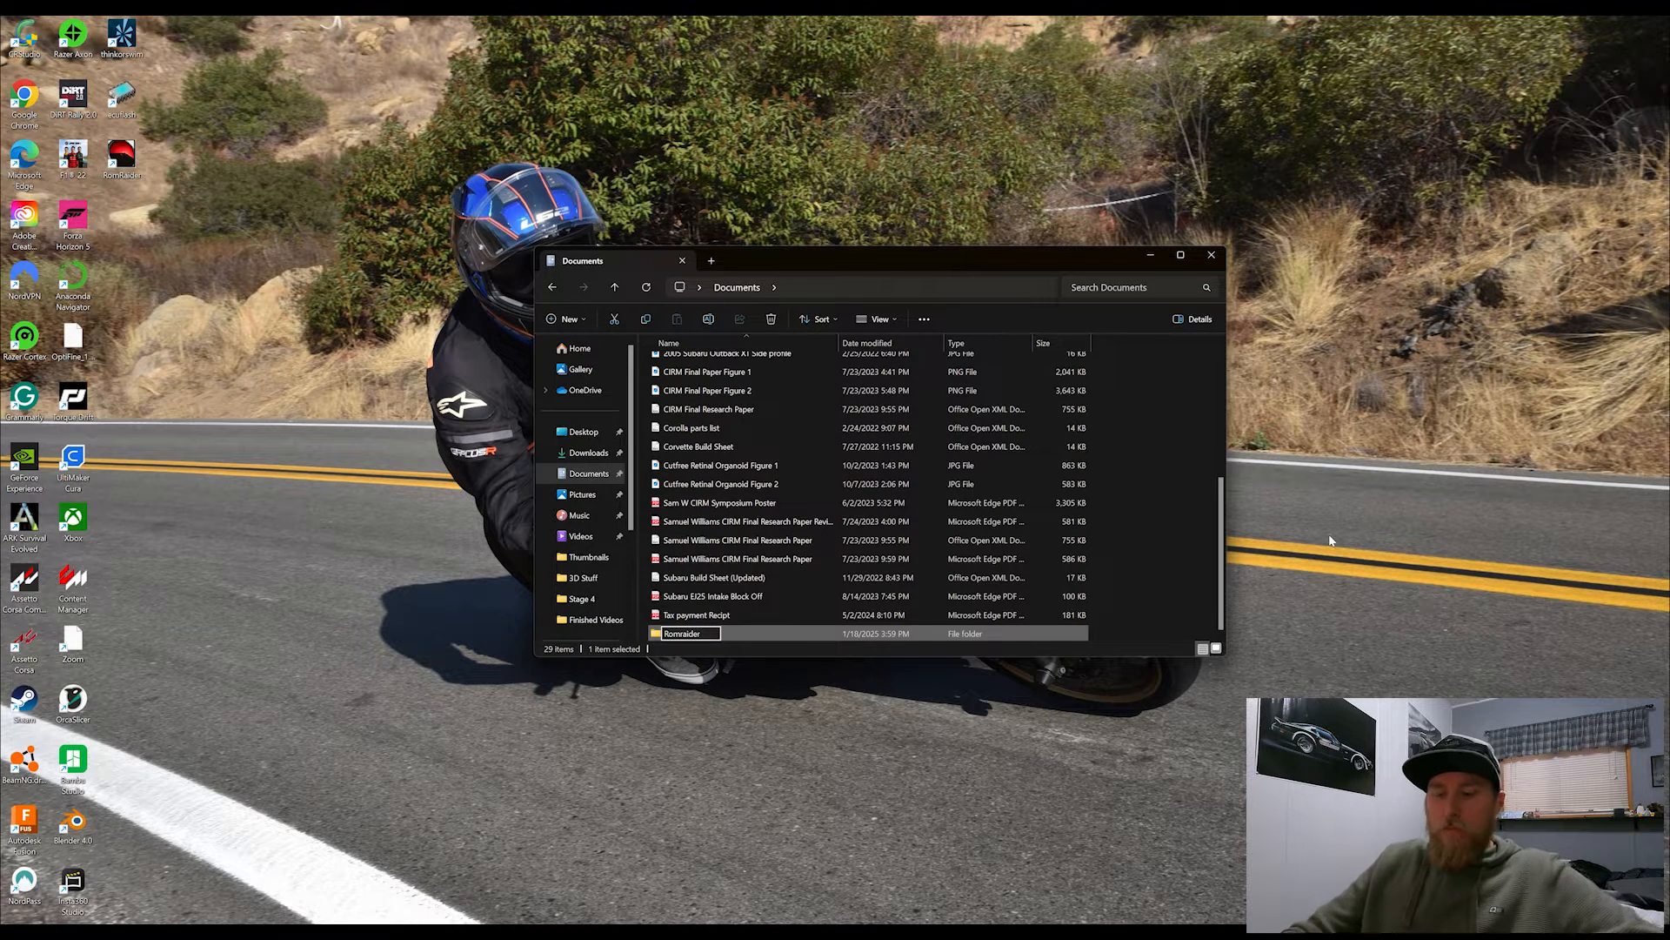
text( F)
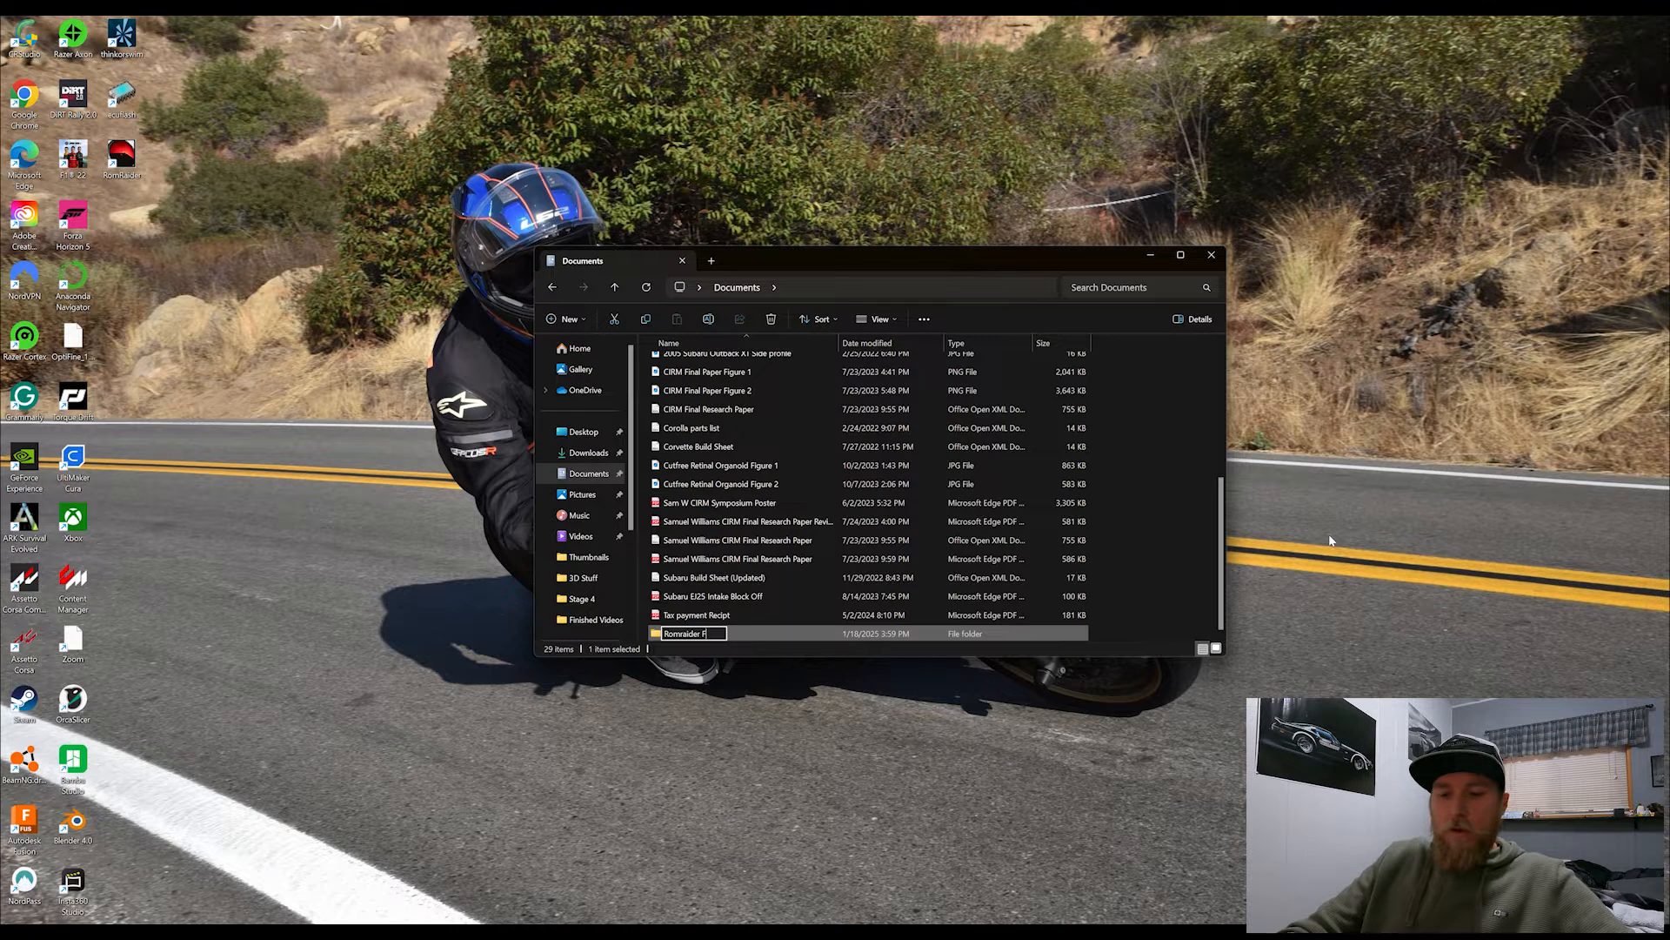
text(iles)
key(Return)
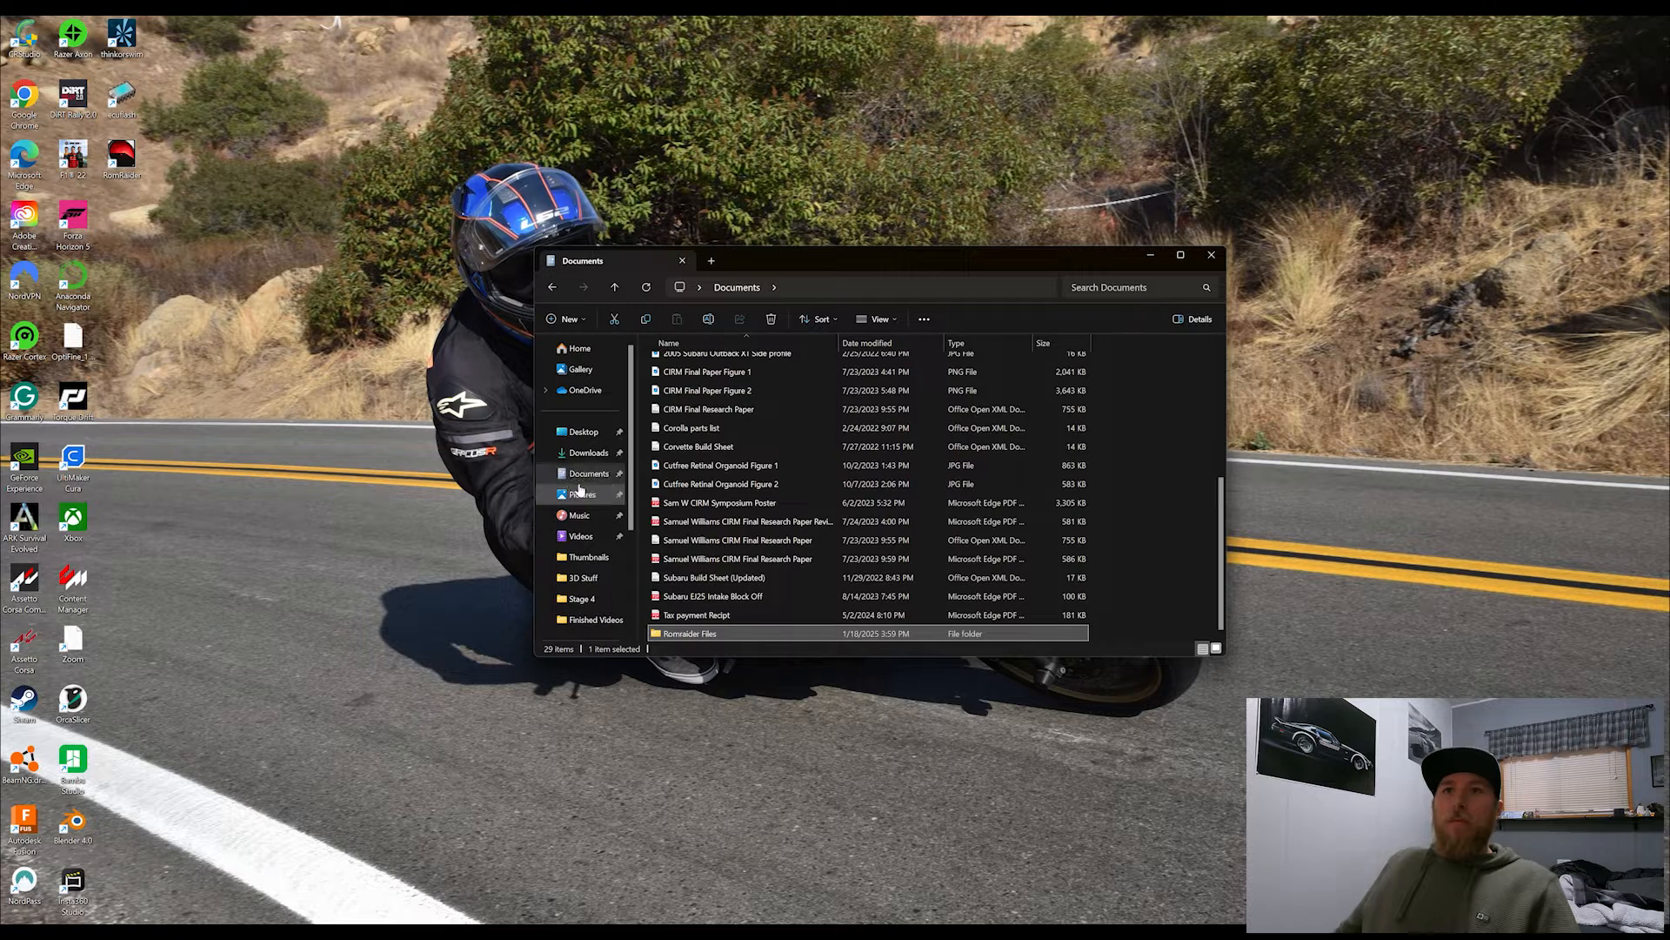
- Extract the downloaded ROMRAIDER STANDARD units ECU definitions archive into Documents\Romraider Files and close the extracted folder window
click(578, 453)
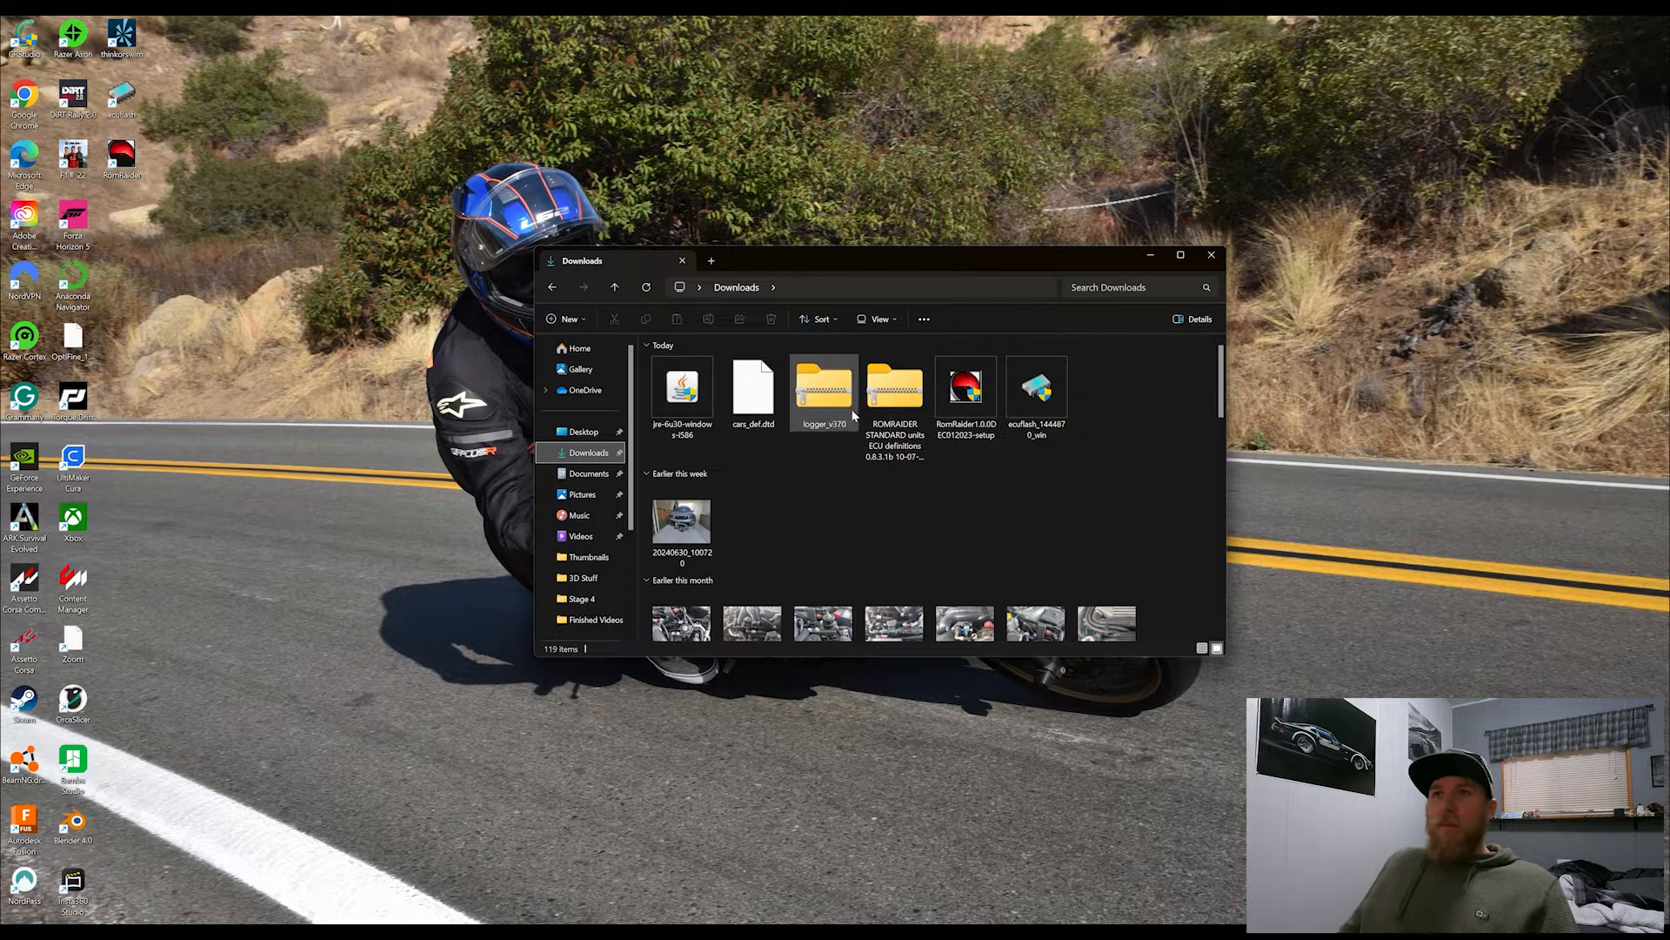
click(903, 404)
right_click(903, 404)
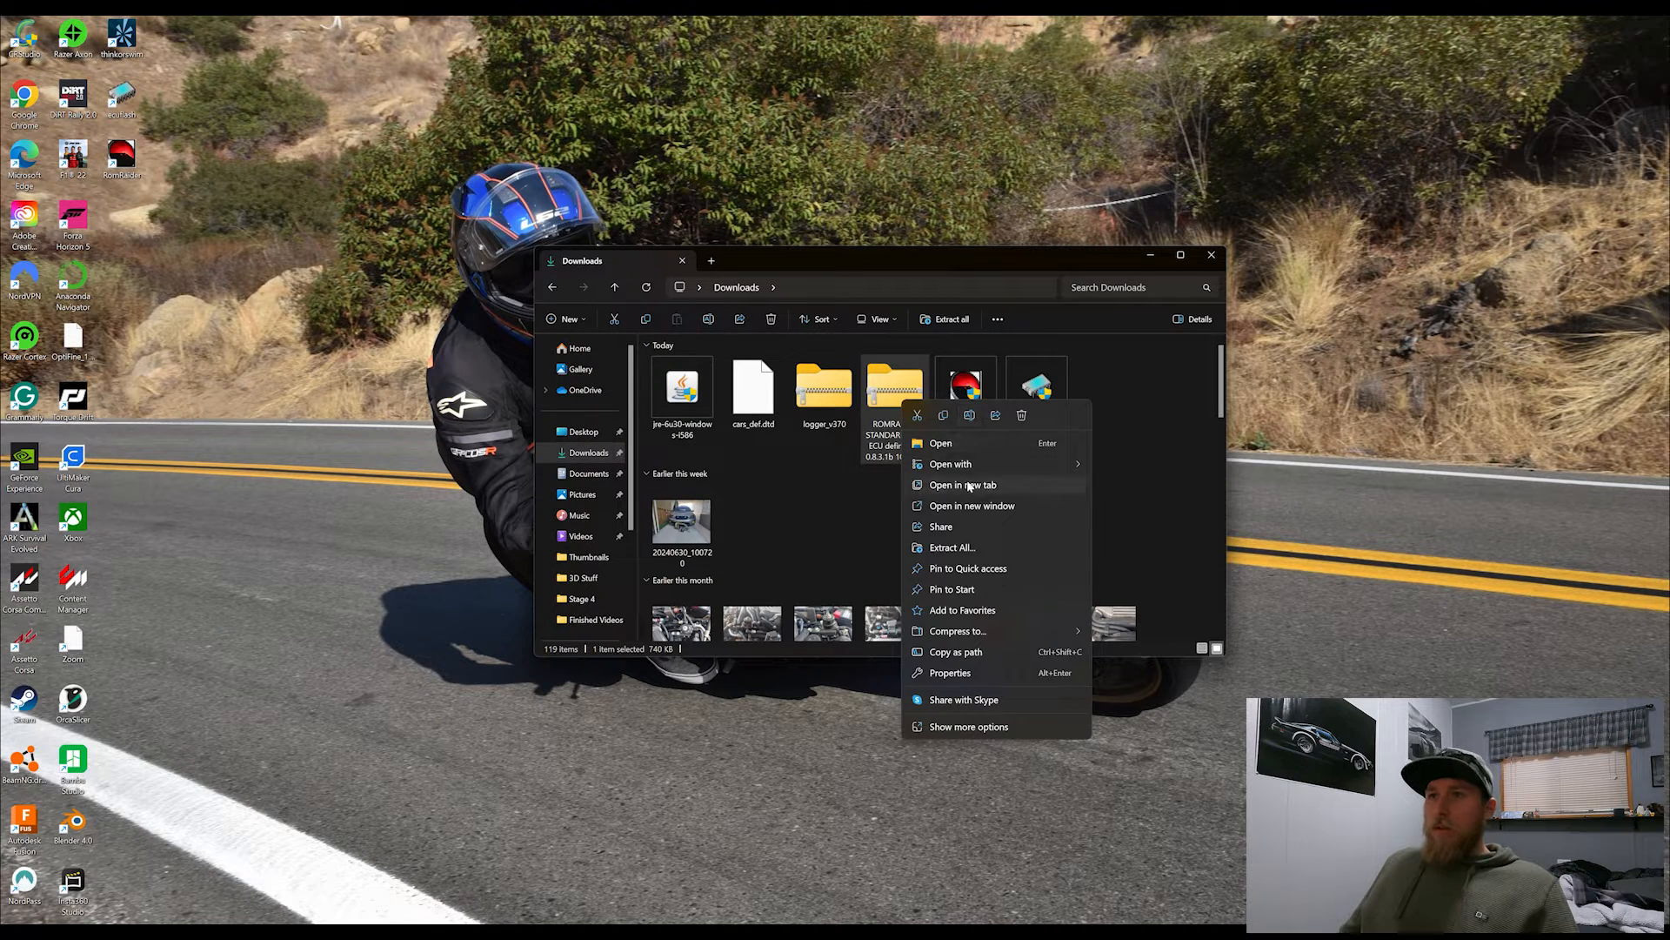
click(973, 550)
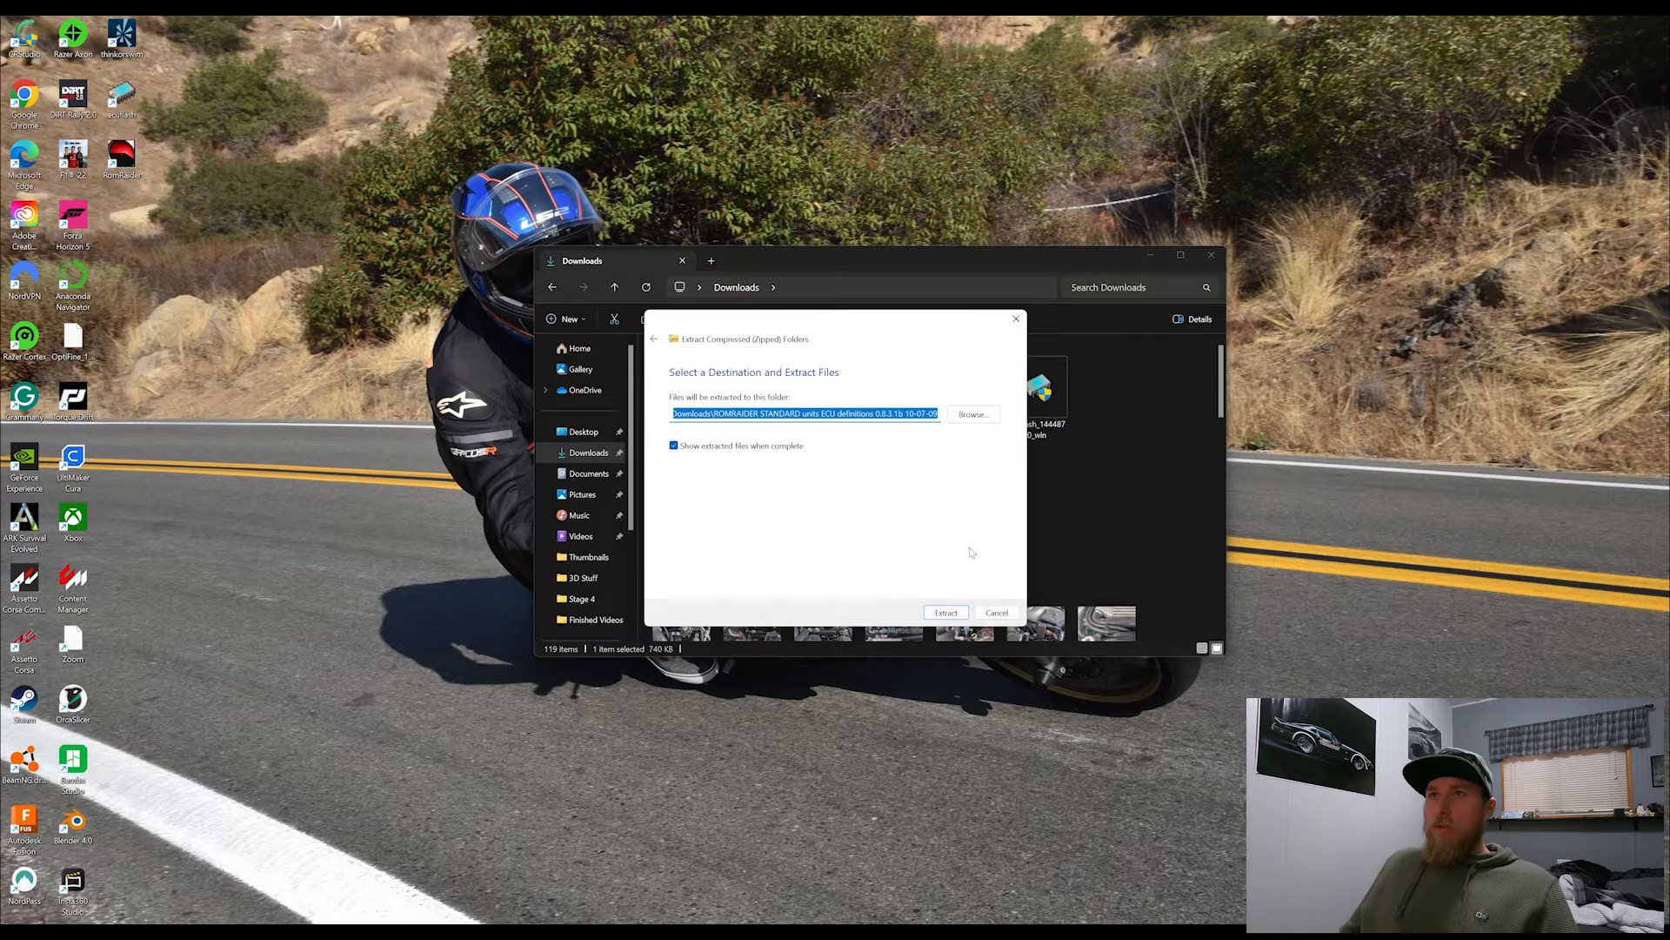
click(970, 414)
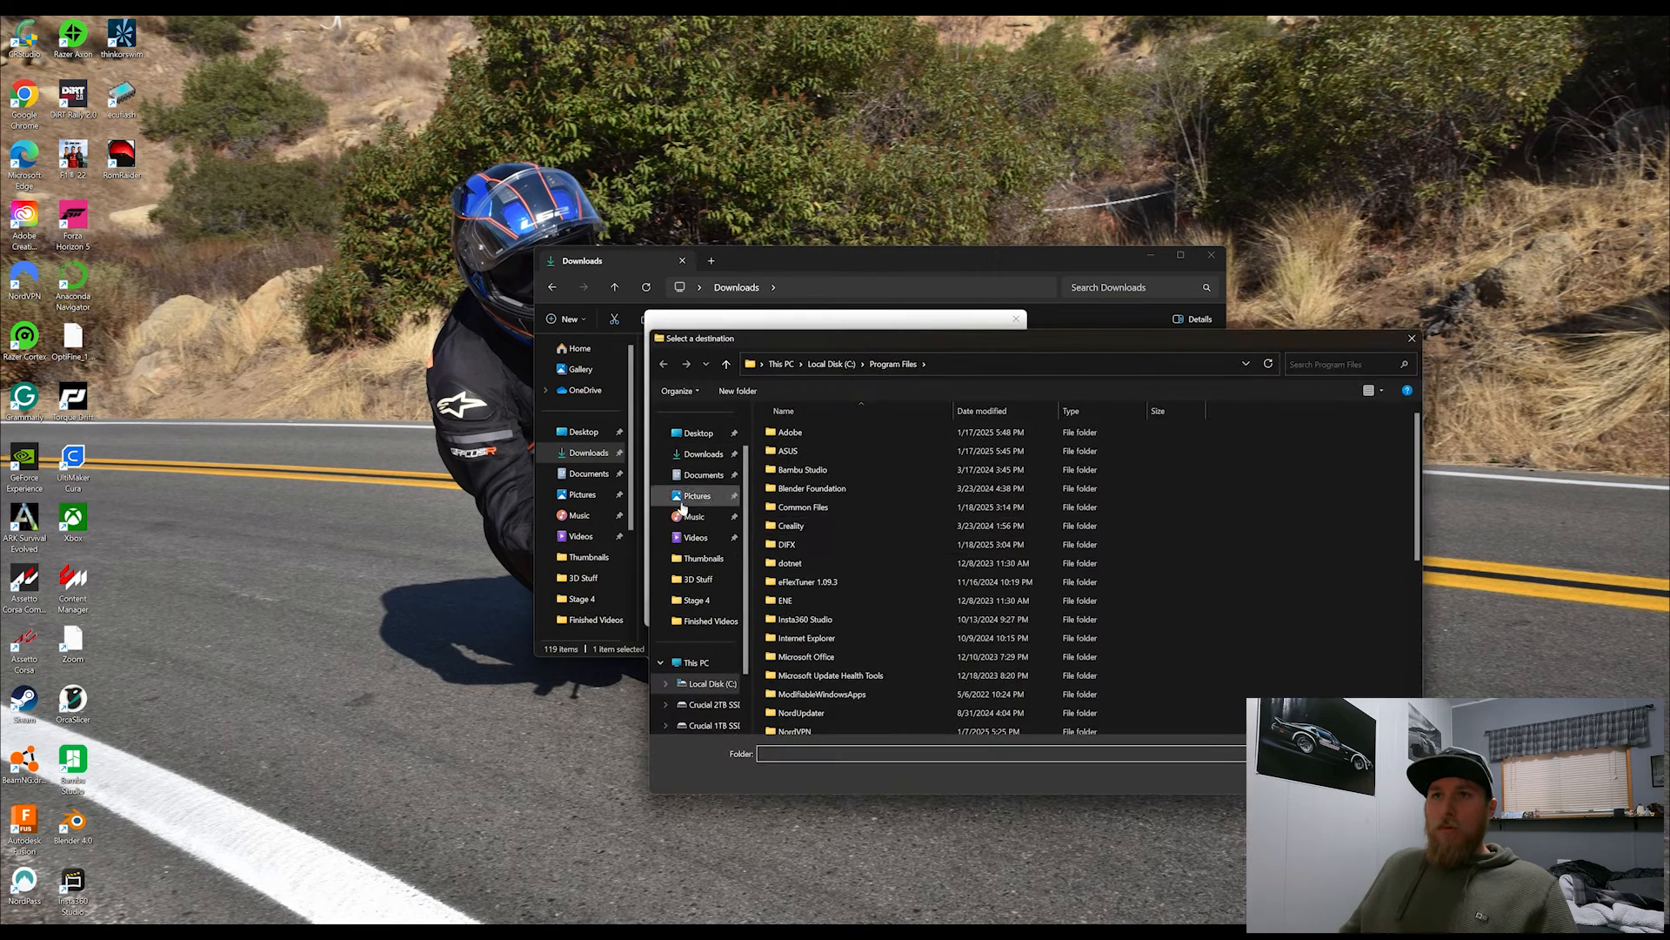
click(702, 474)
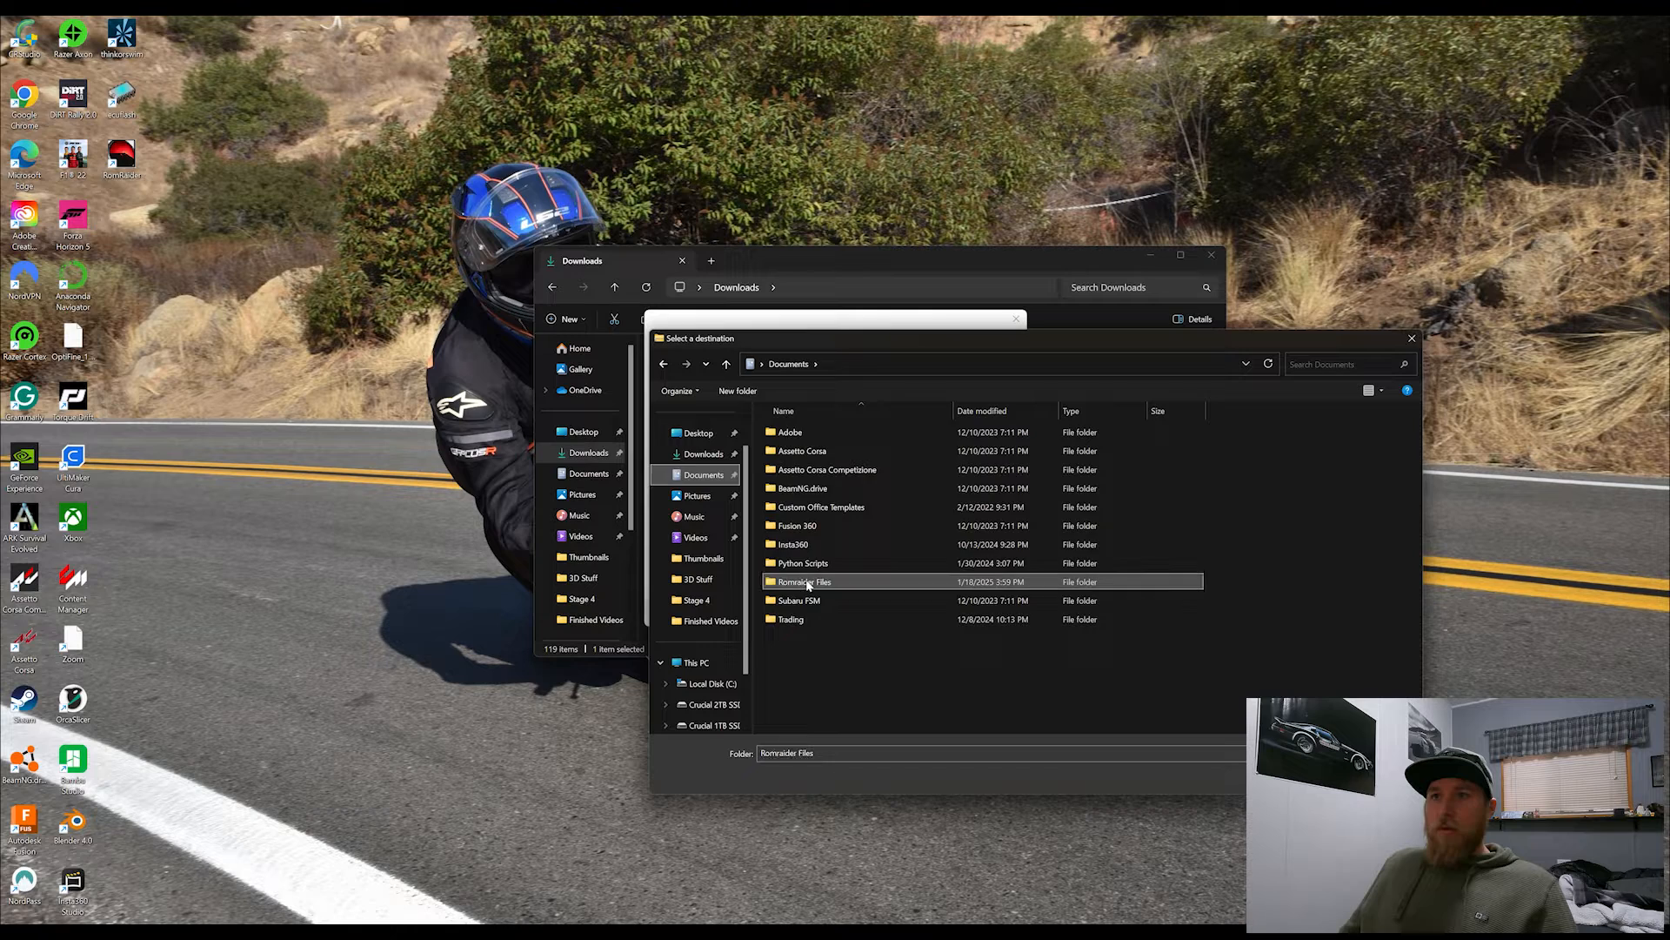
double_click(810, 582)
click(1315, 776)
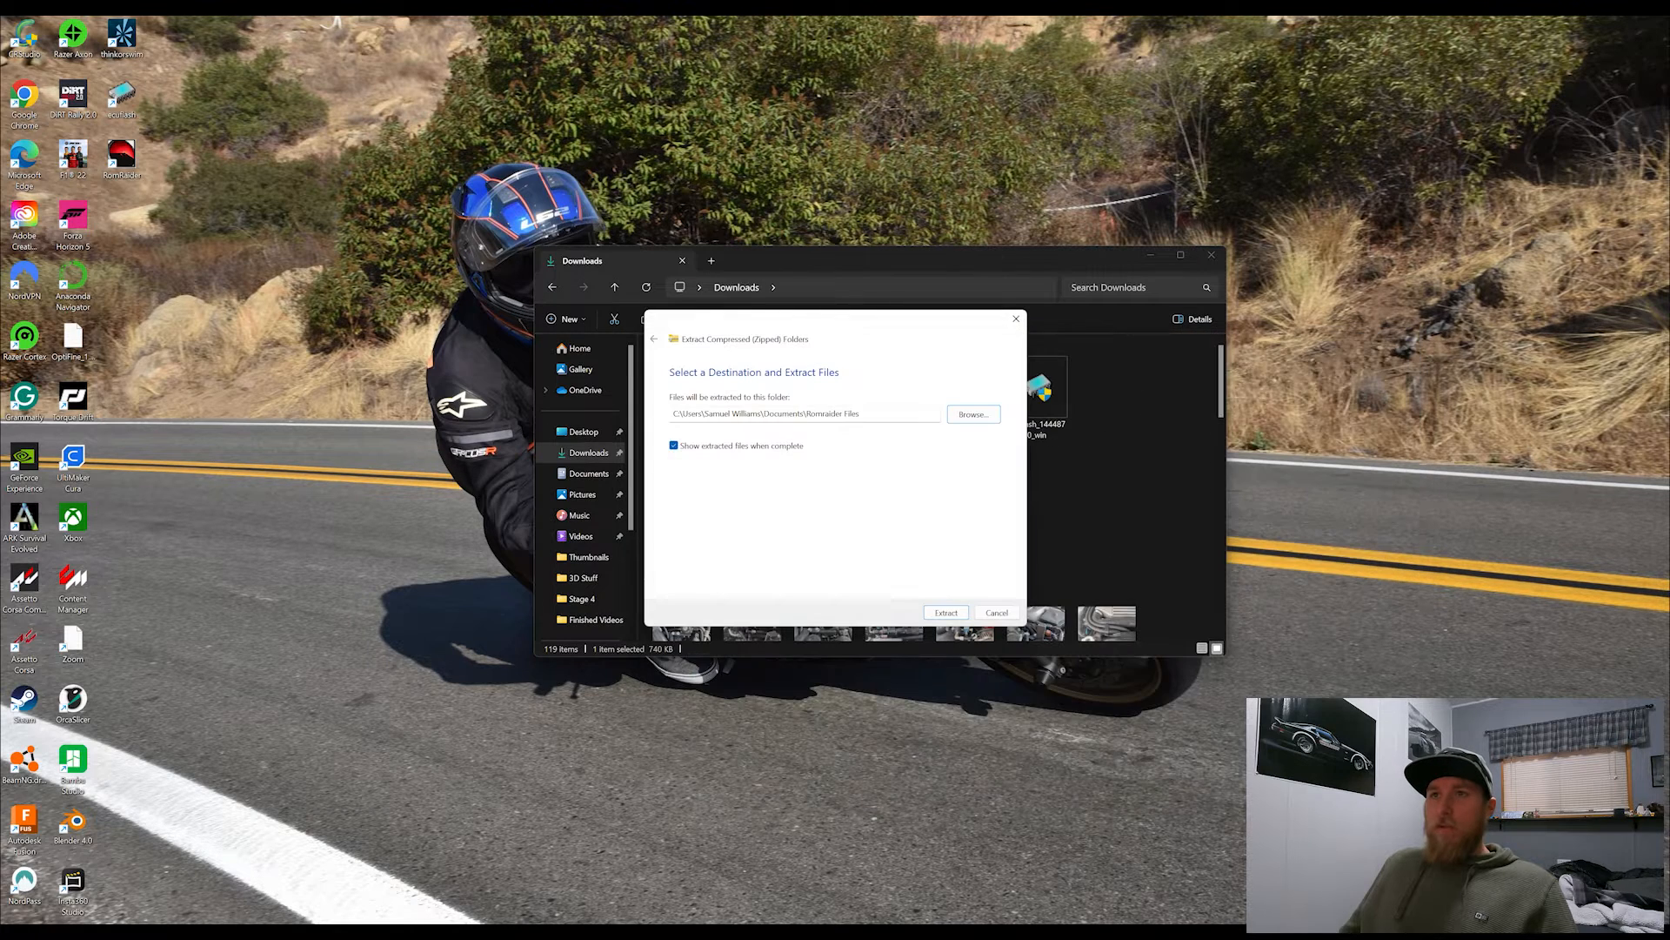
click(942, 612)
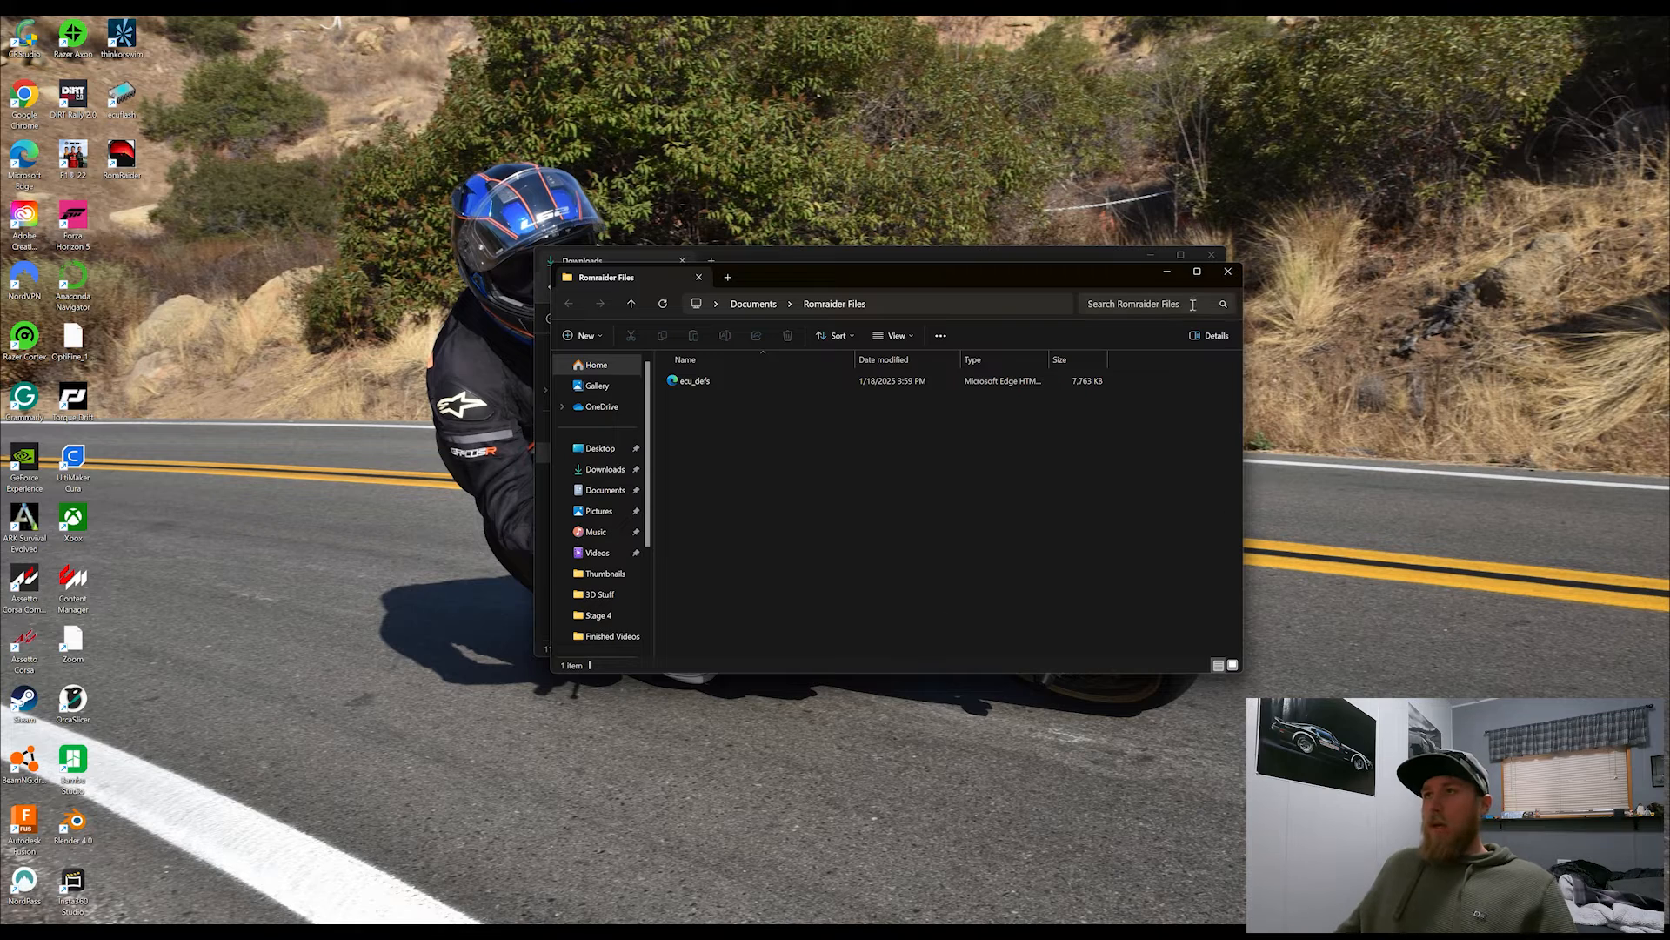
click(1227, 272)
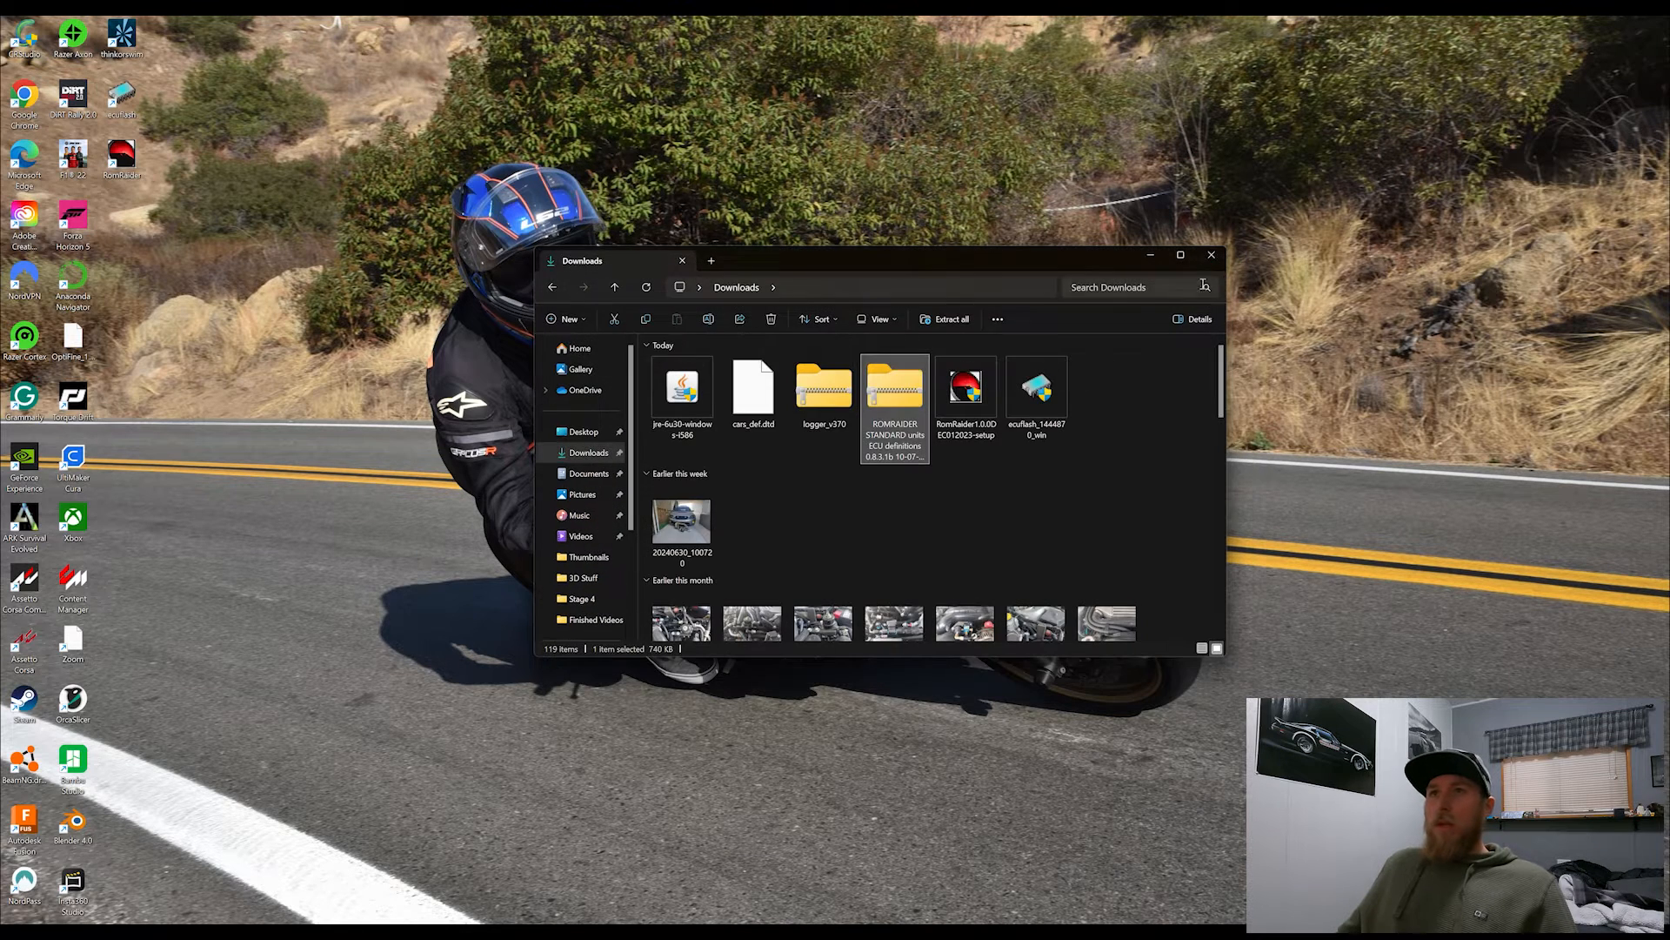
- Extract the logger_v370 archive from Downloads into Documents\Romraider Files and close the extracted folder window
right_click(816, 393)
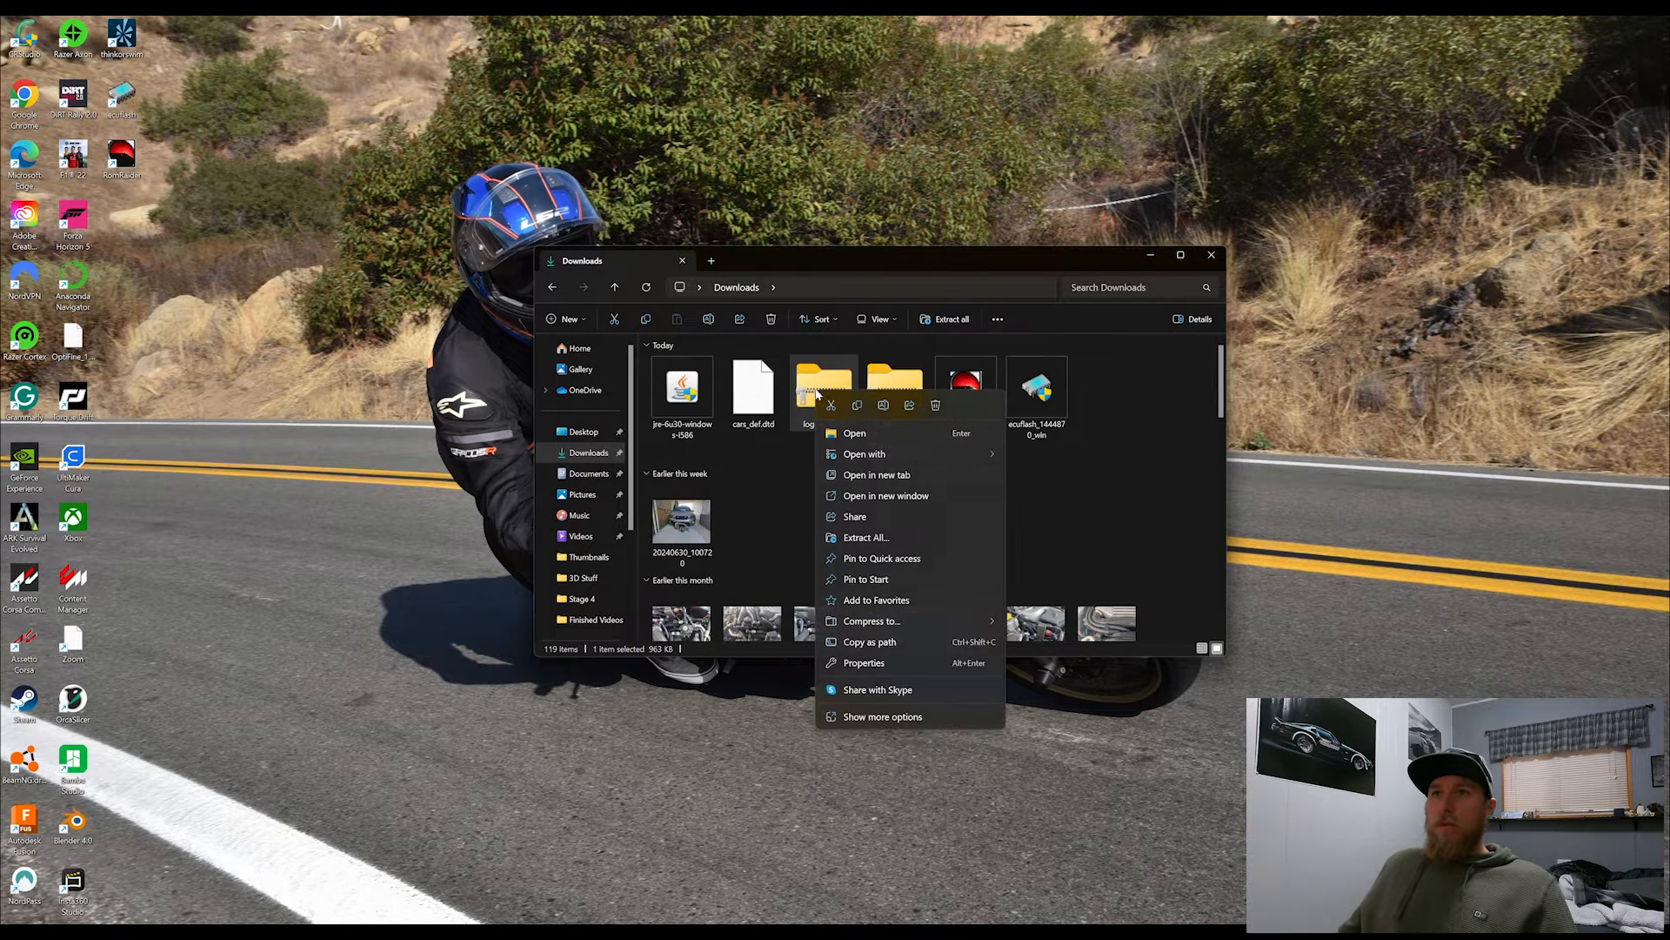
click(855, 539)
click(971, 414)
click(700, 519)
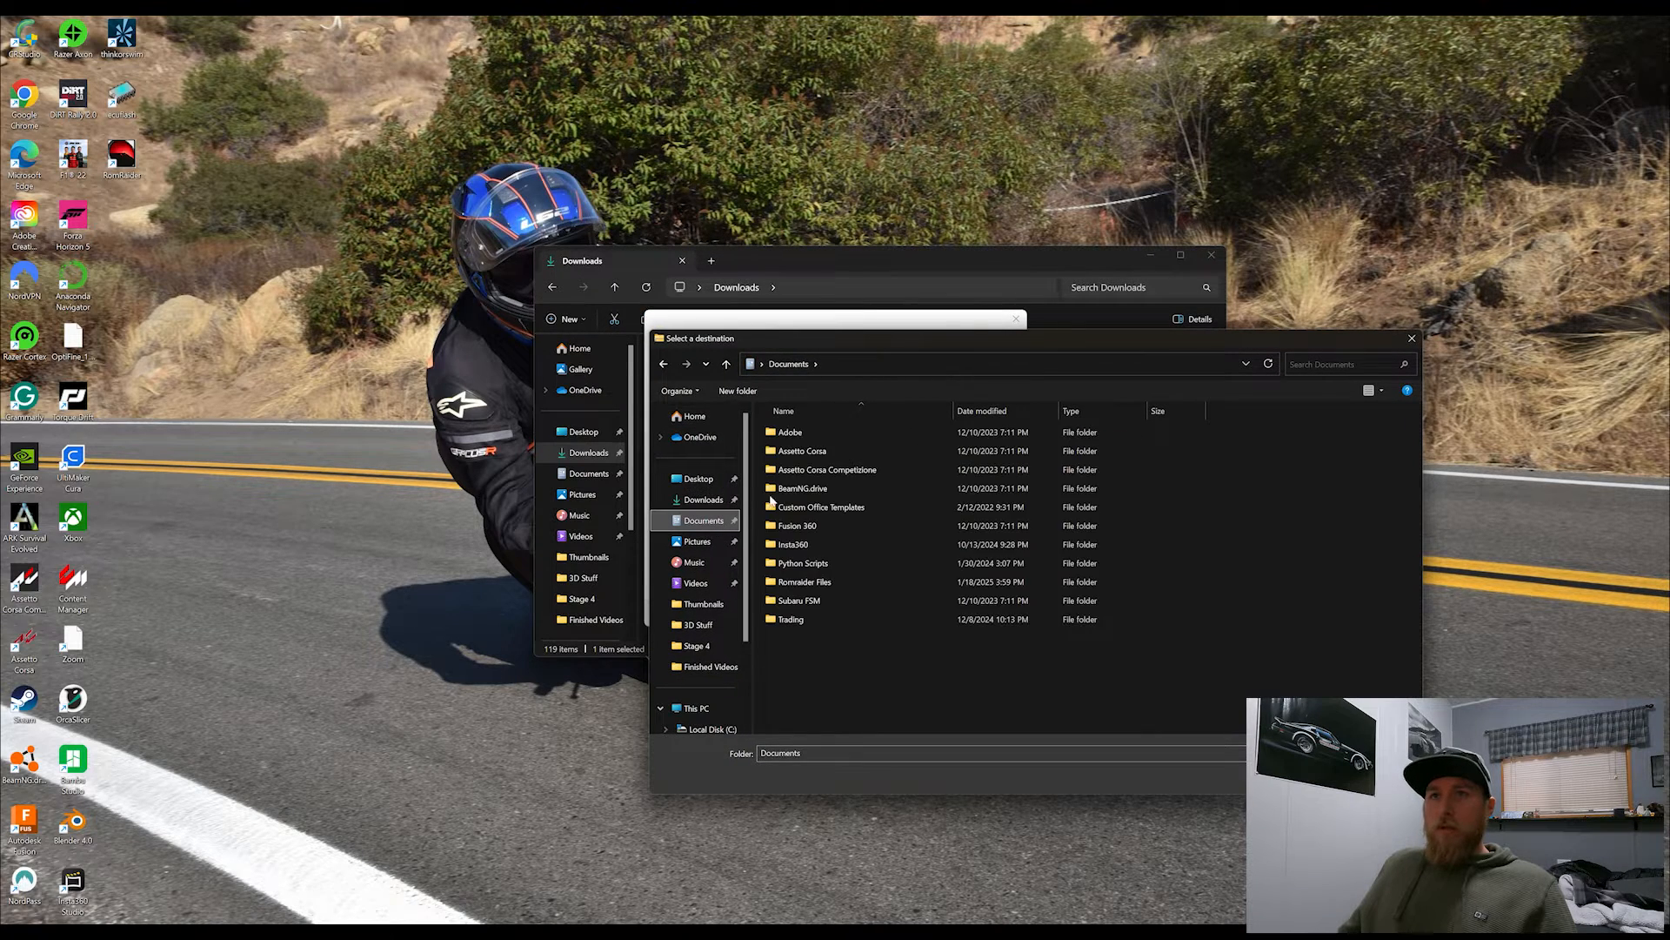
click(796, 585)
double_click(797, 588)
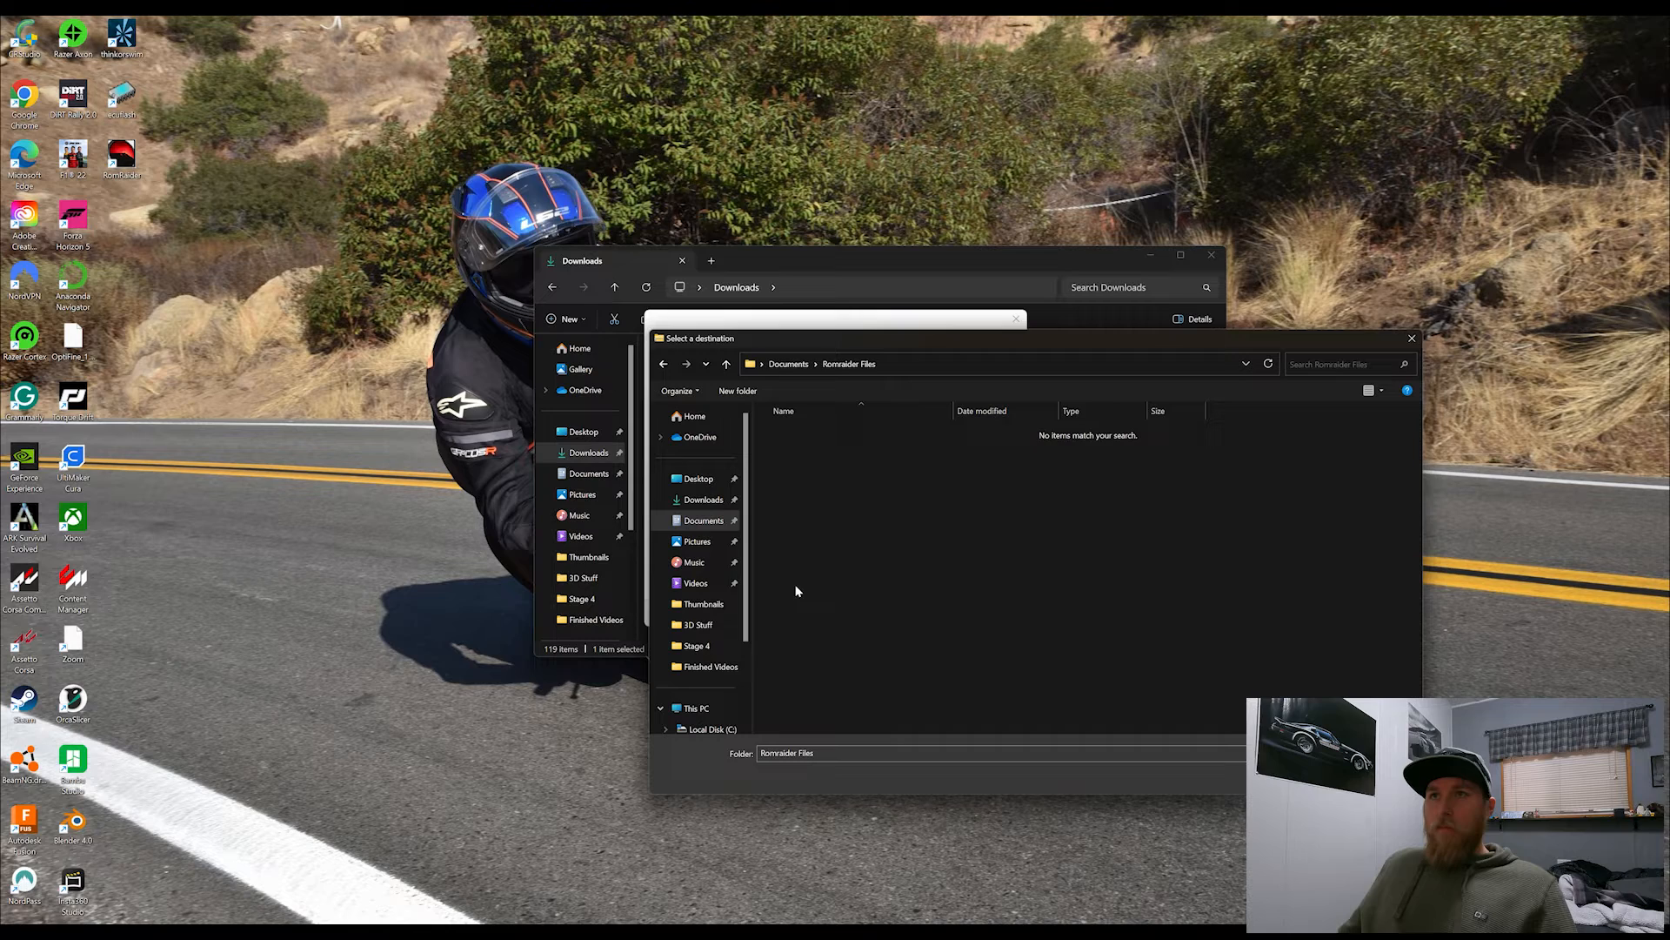
click(1308, 776)
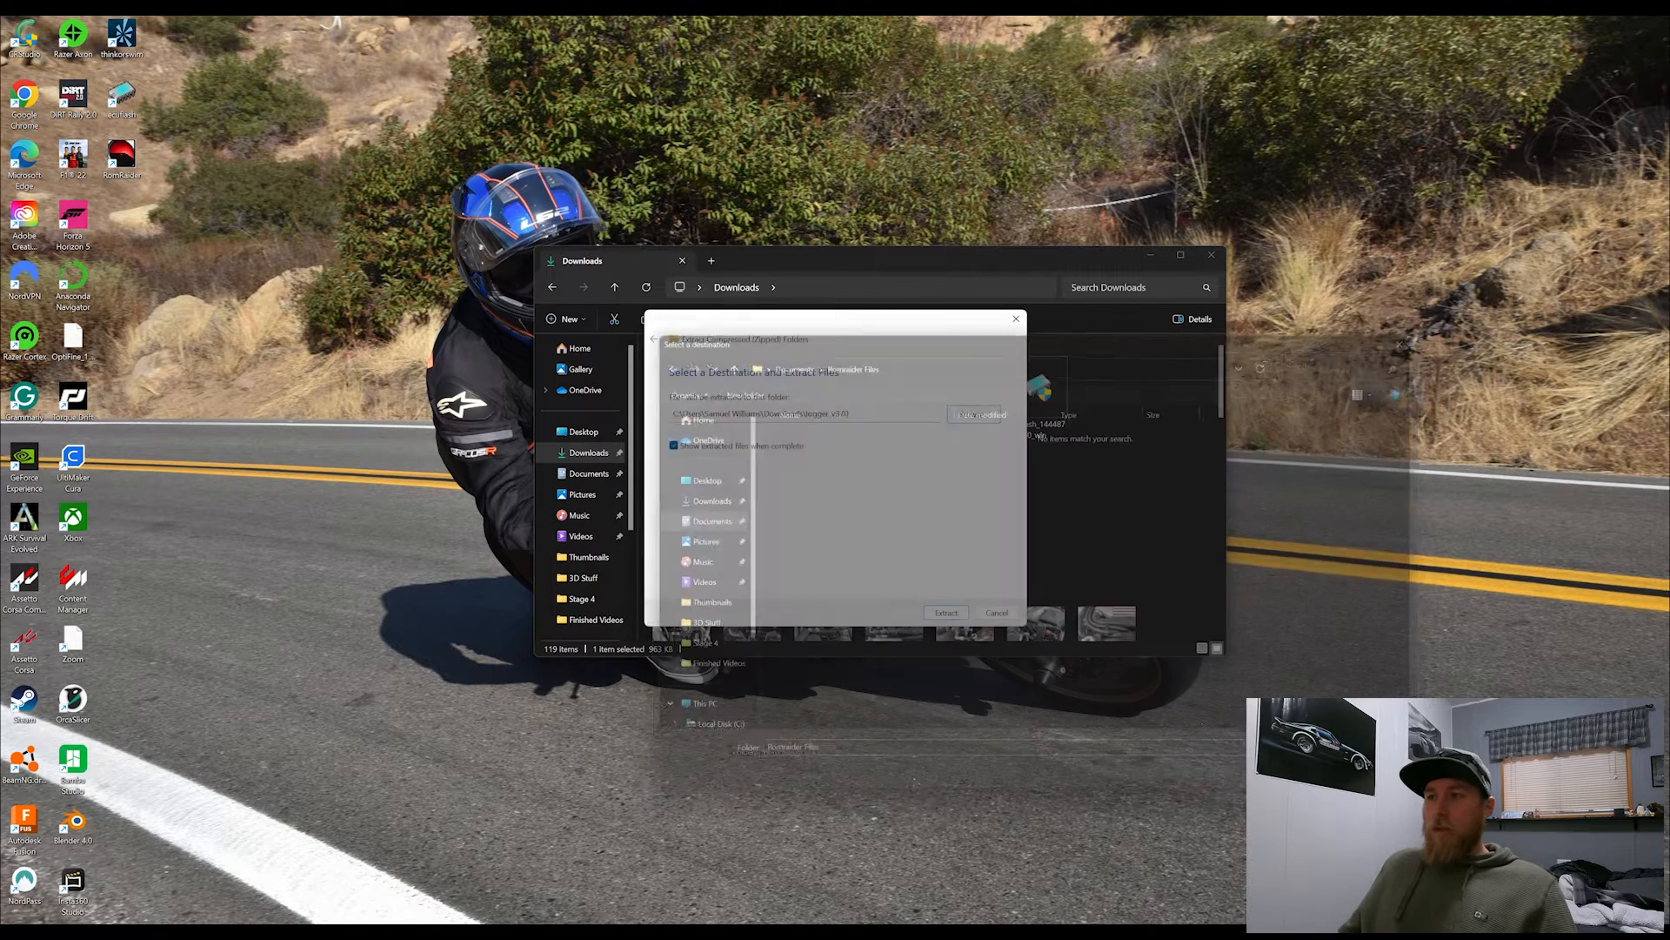
click(946, 613)
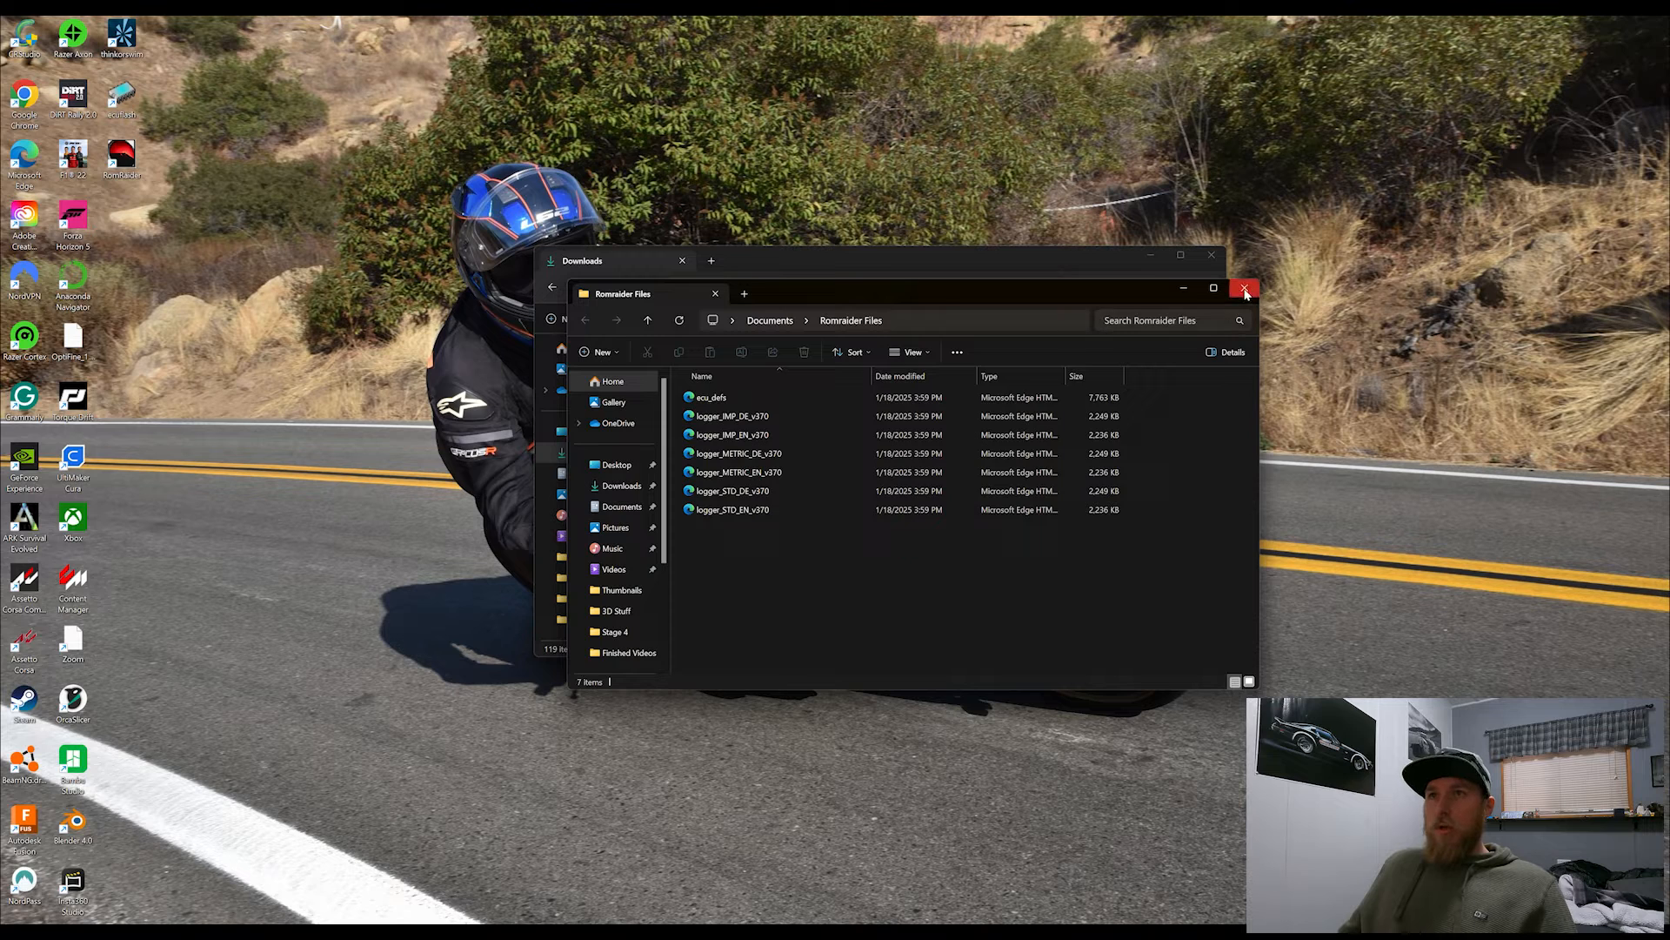
click(1245, 292)
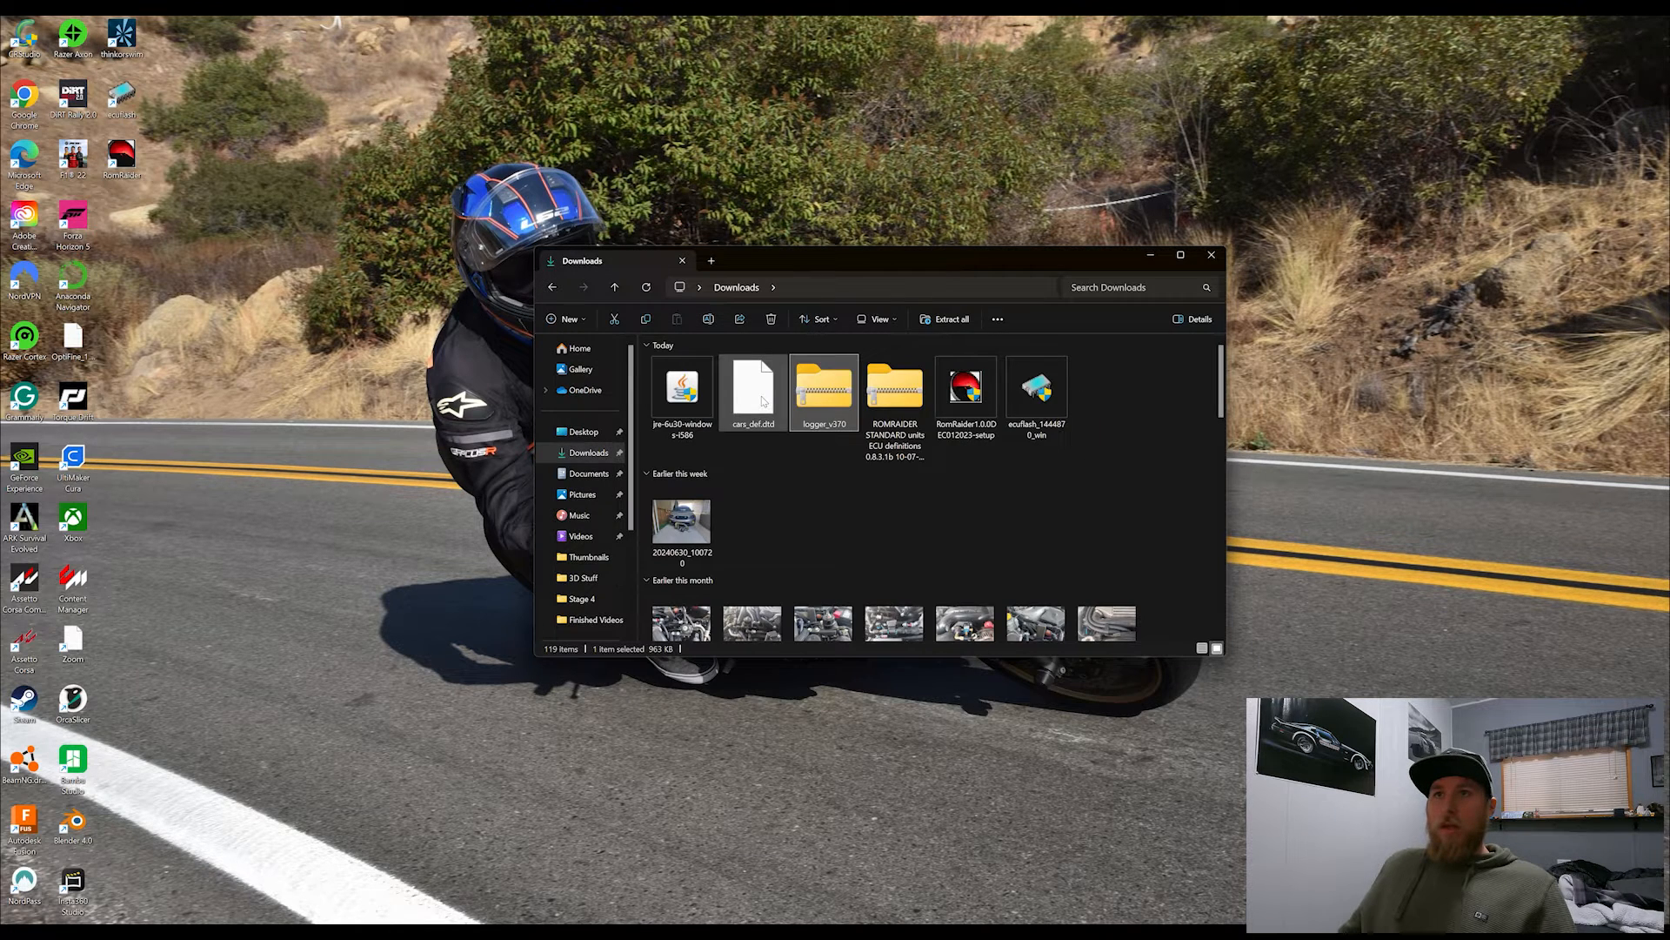
- Move cars_def.dtd from Downloads to Documents and into Romraider Files, check the folder's contents and minimize File Explorer
drag(760, 400, 599, 483)
click(600, 483)
scroll(712, 509, down, 5)
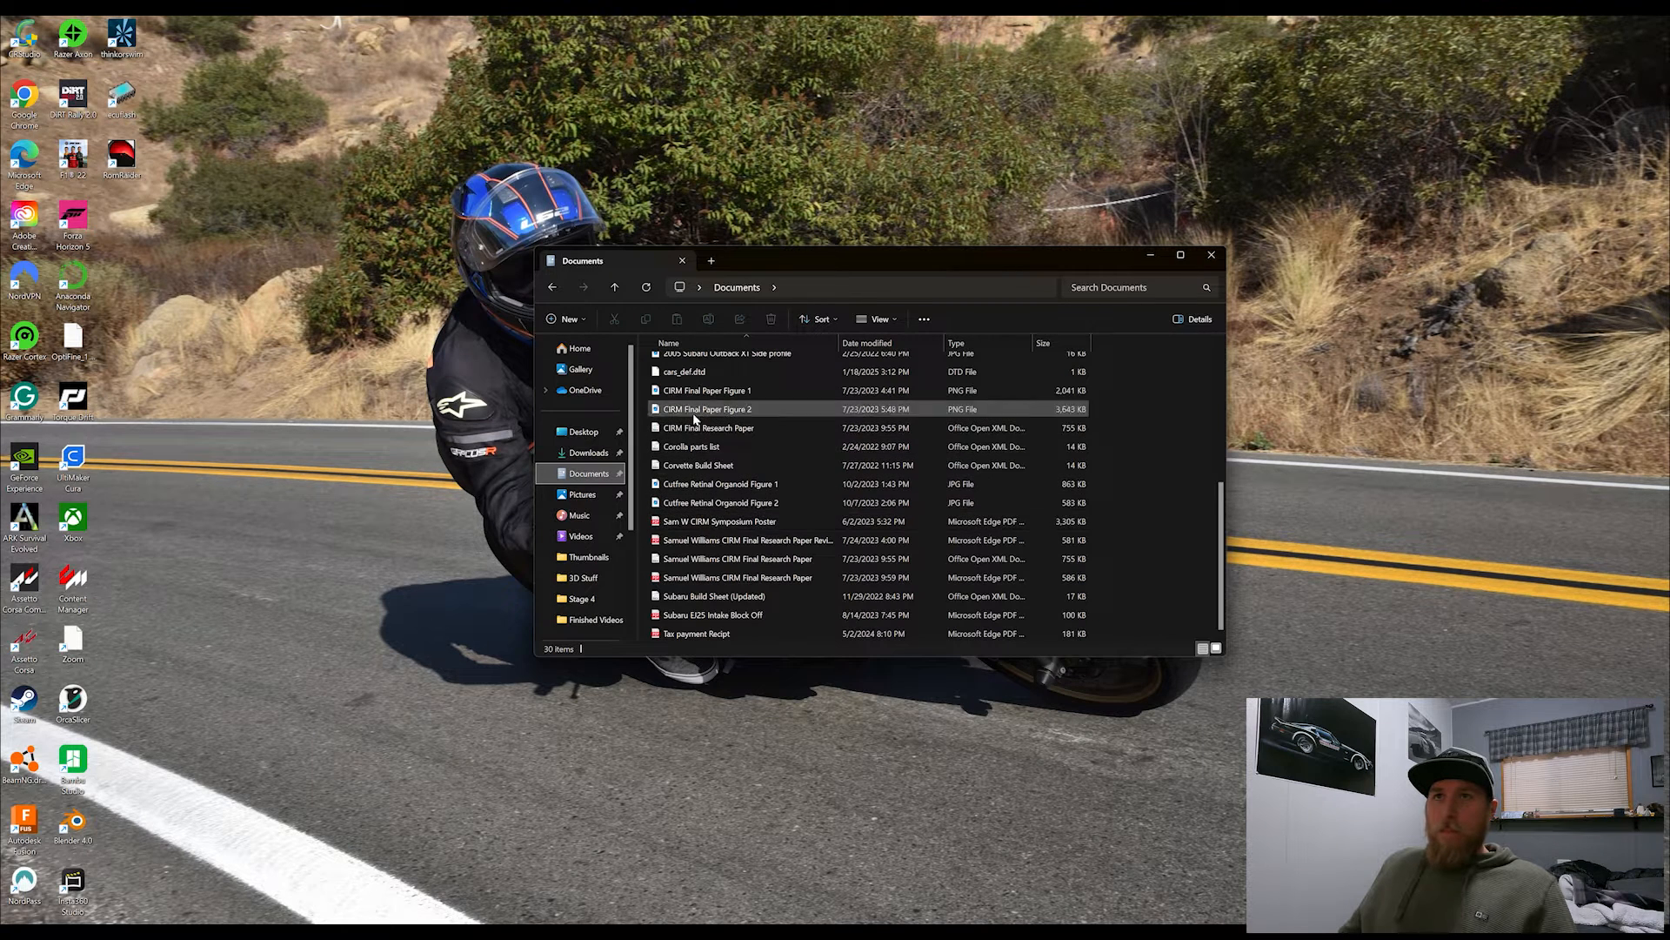
drag(684, 376, 712, 415)
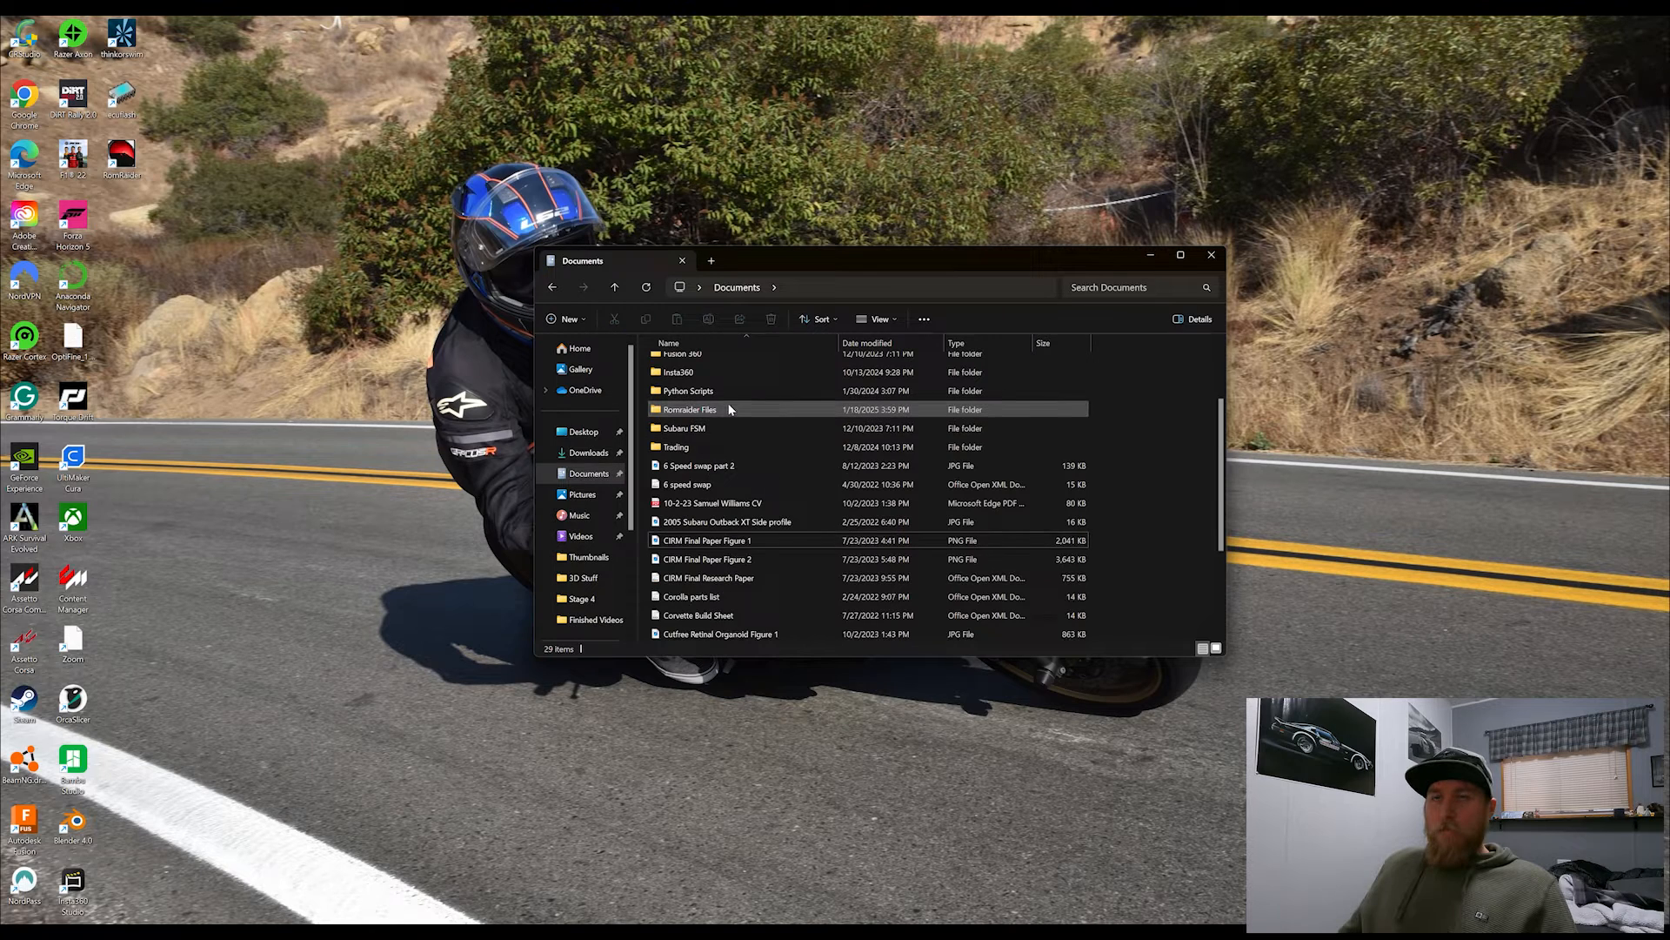
double_click(712, 411)
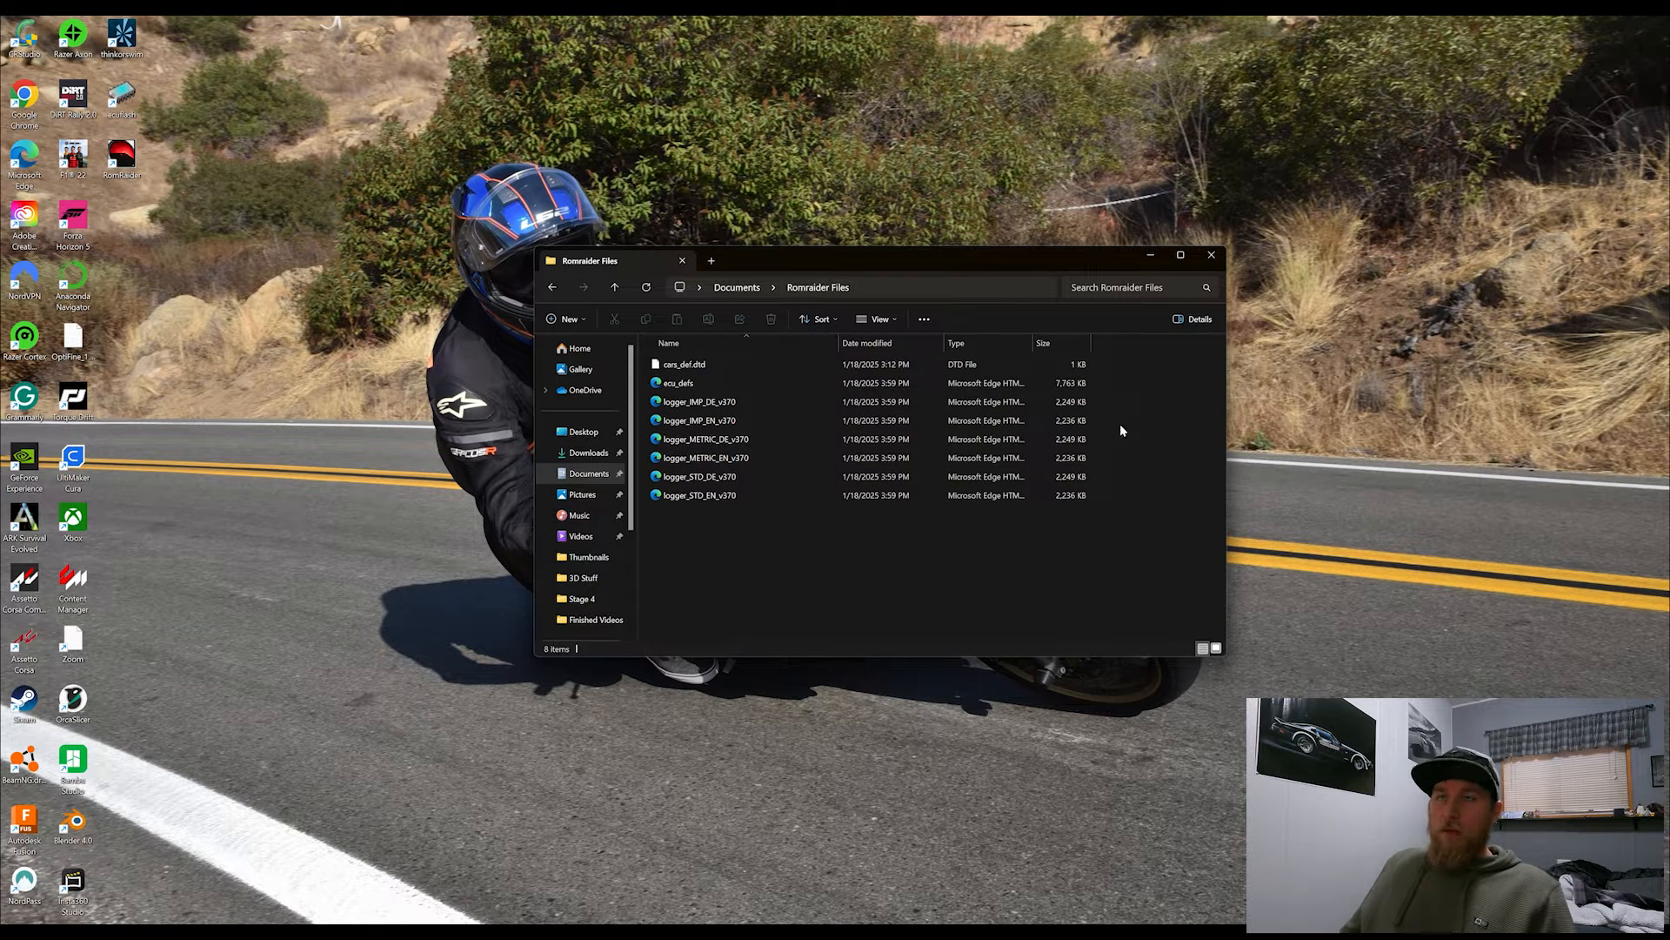
click(1152, 257)
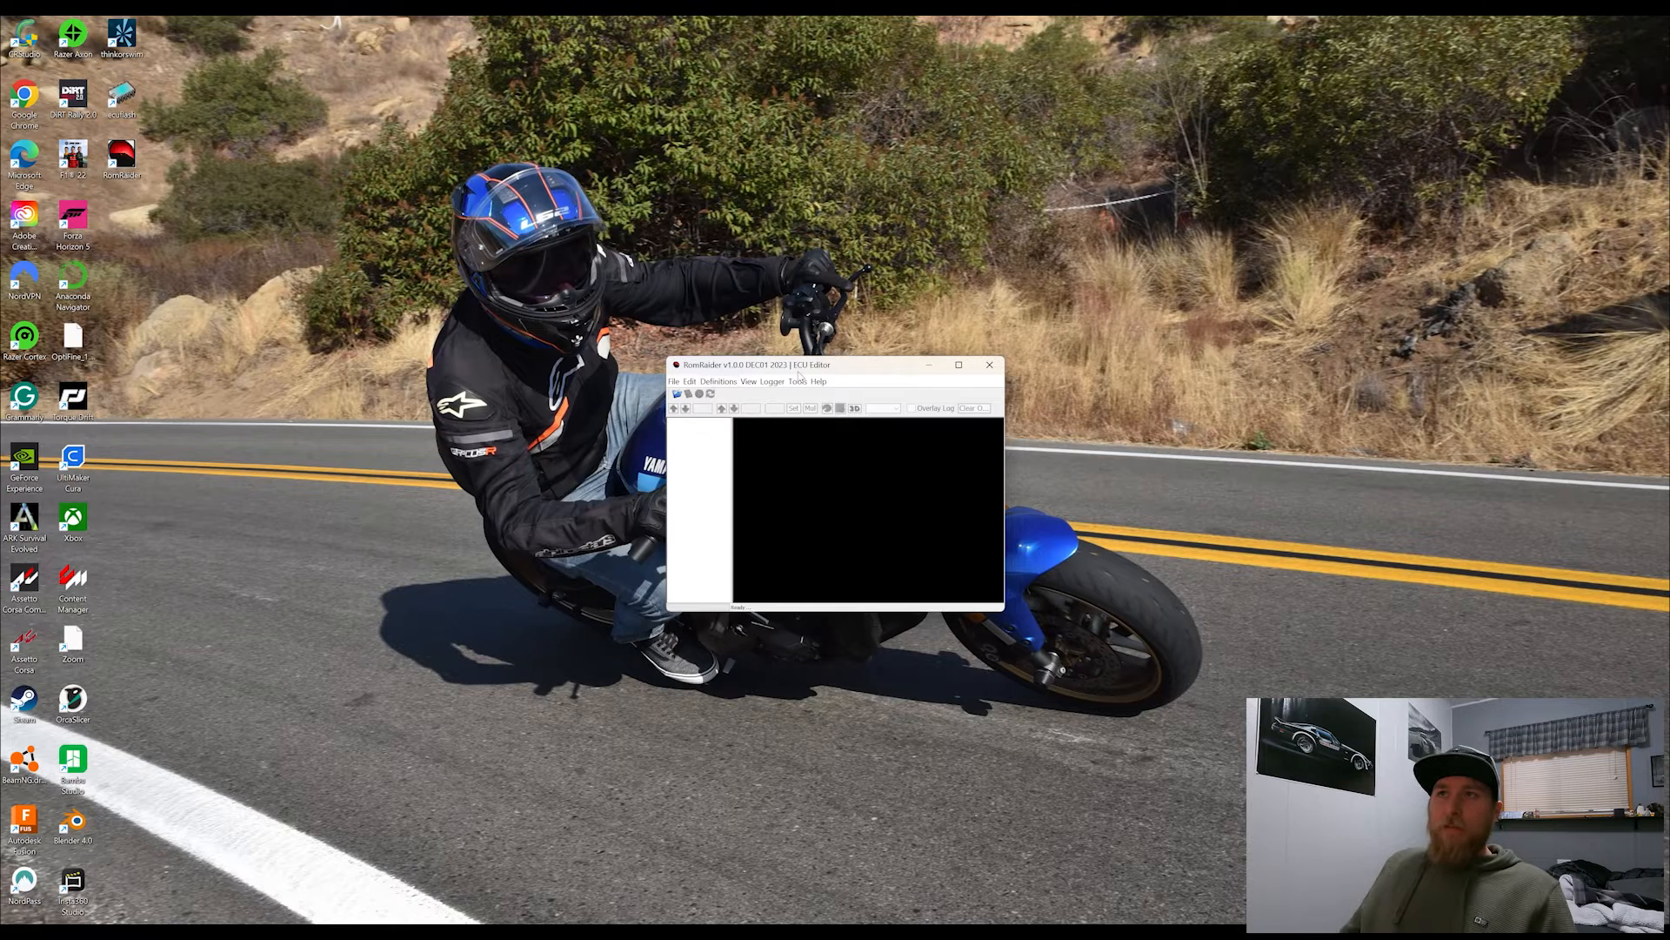
- Add ecu_defs from Documents\Romraider Files to the ECU editor's definition list, then apply and save it
click(958, 365)
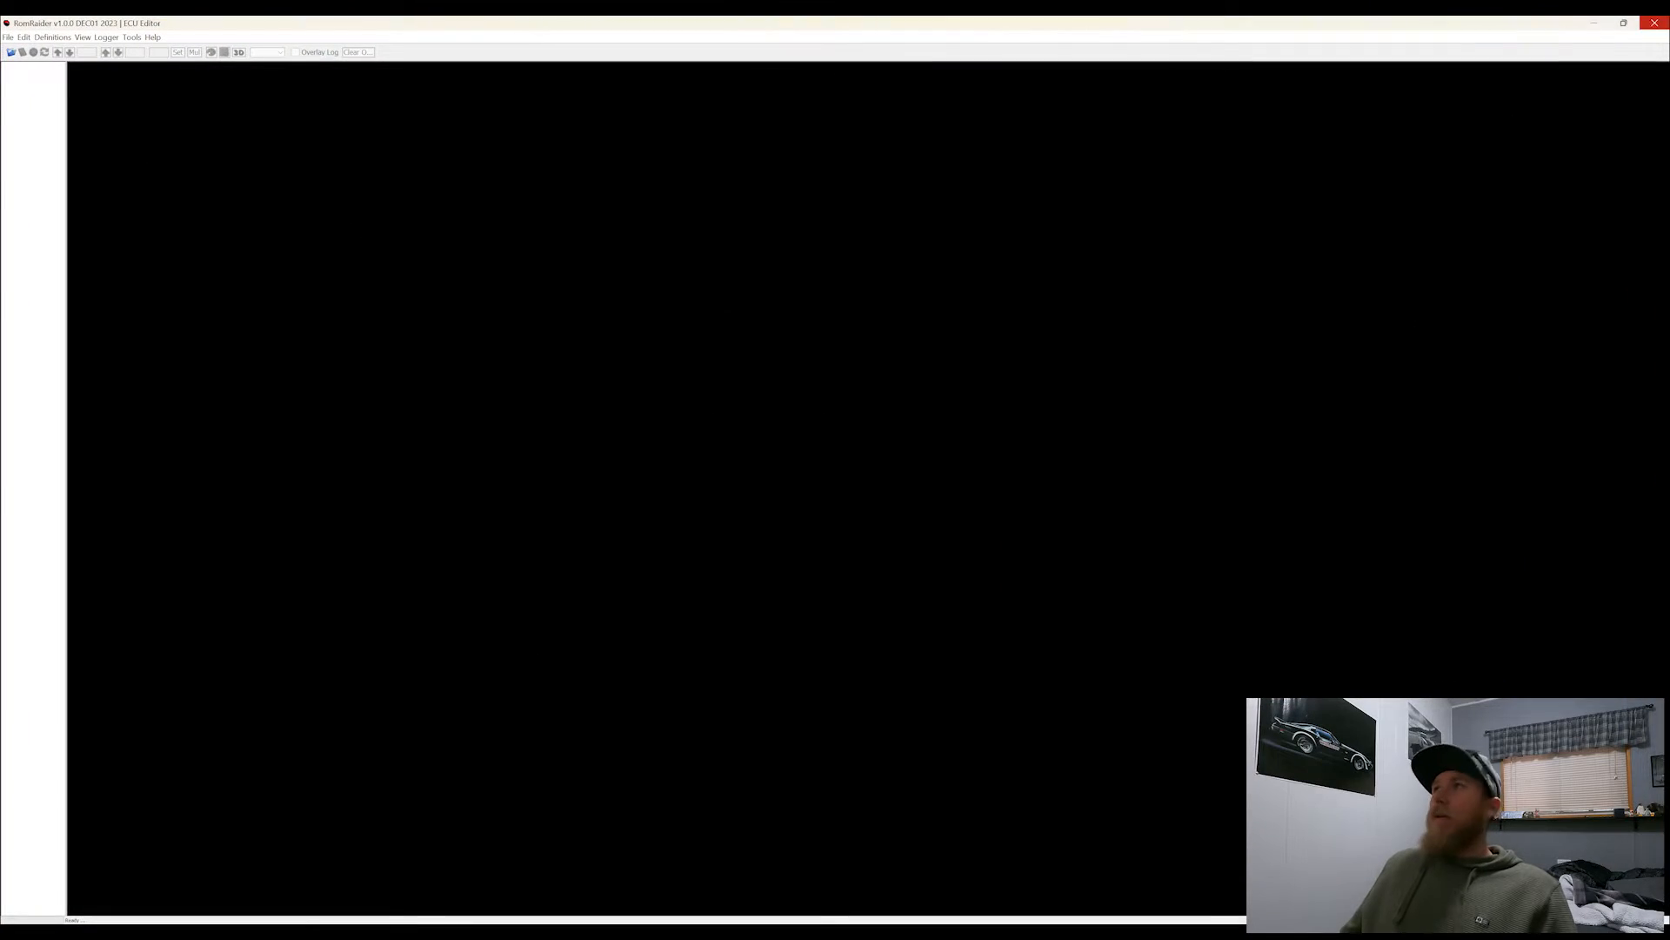
click(1624, 23)
click(724, 384)
click(738, 397)
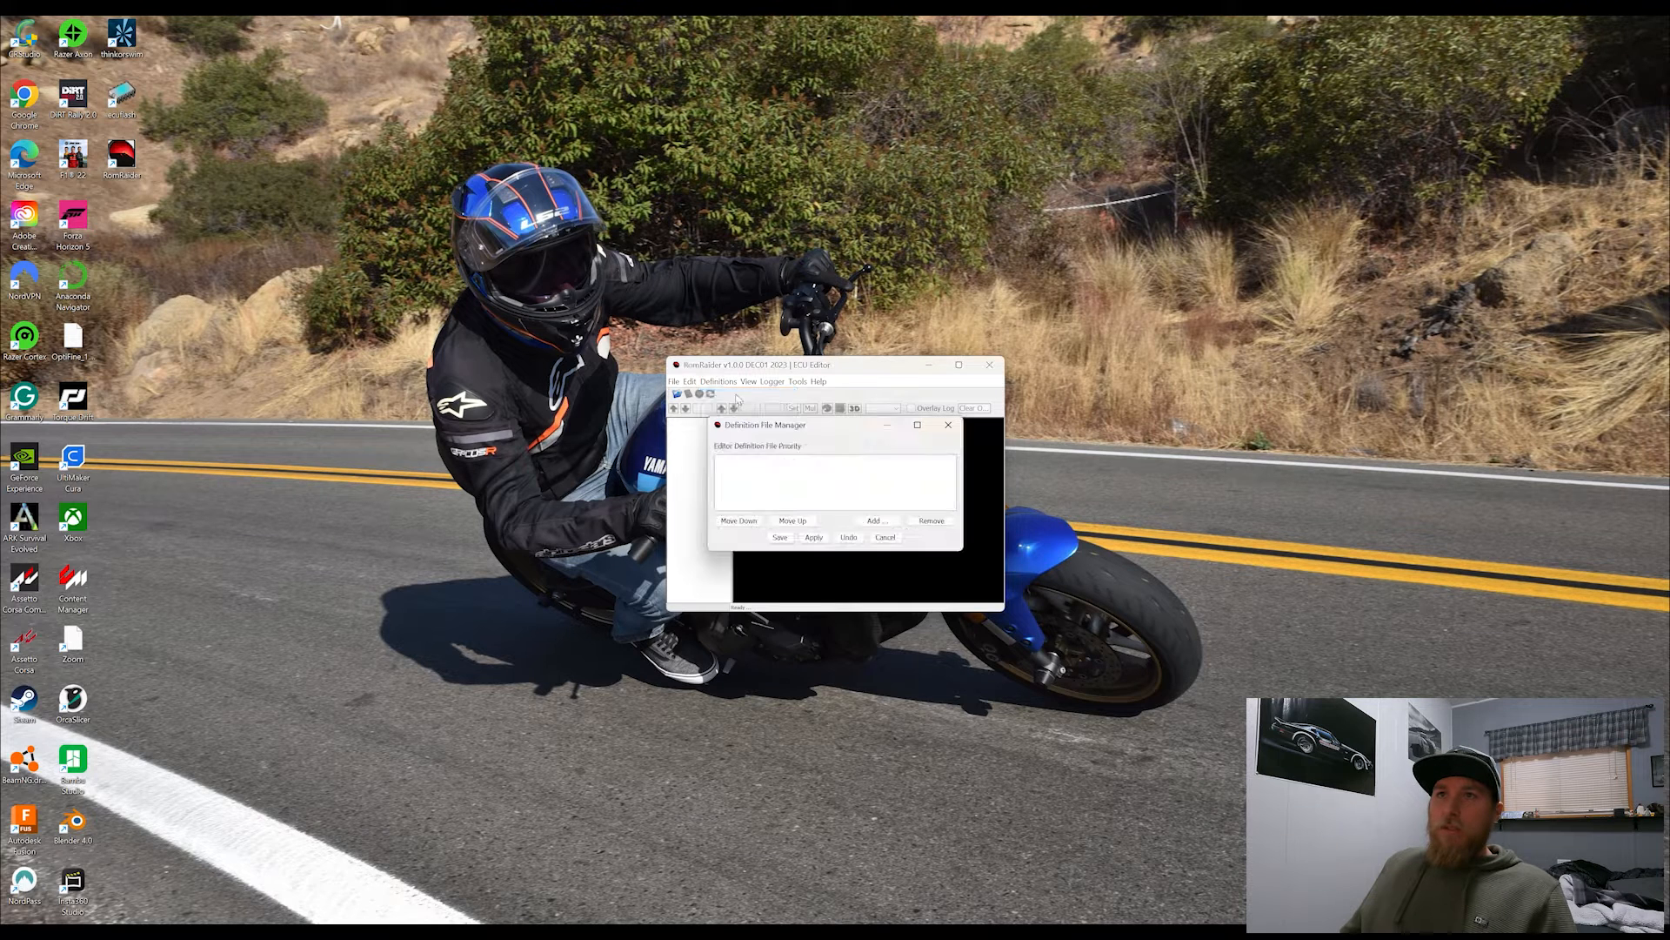
click(873, 521)
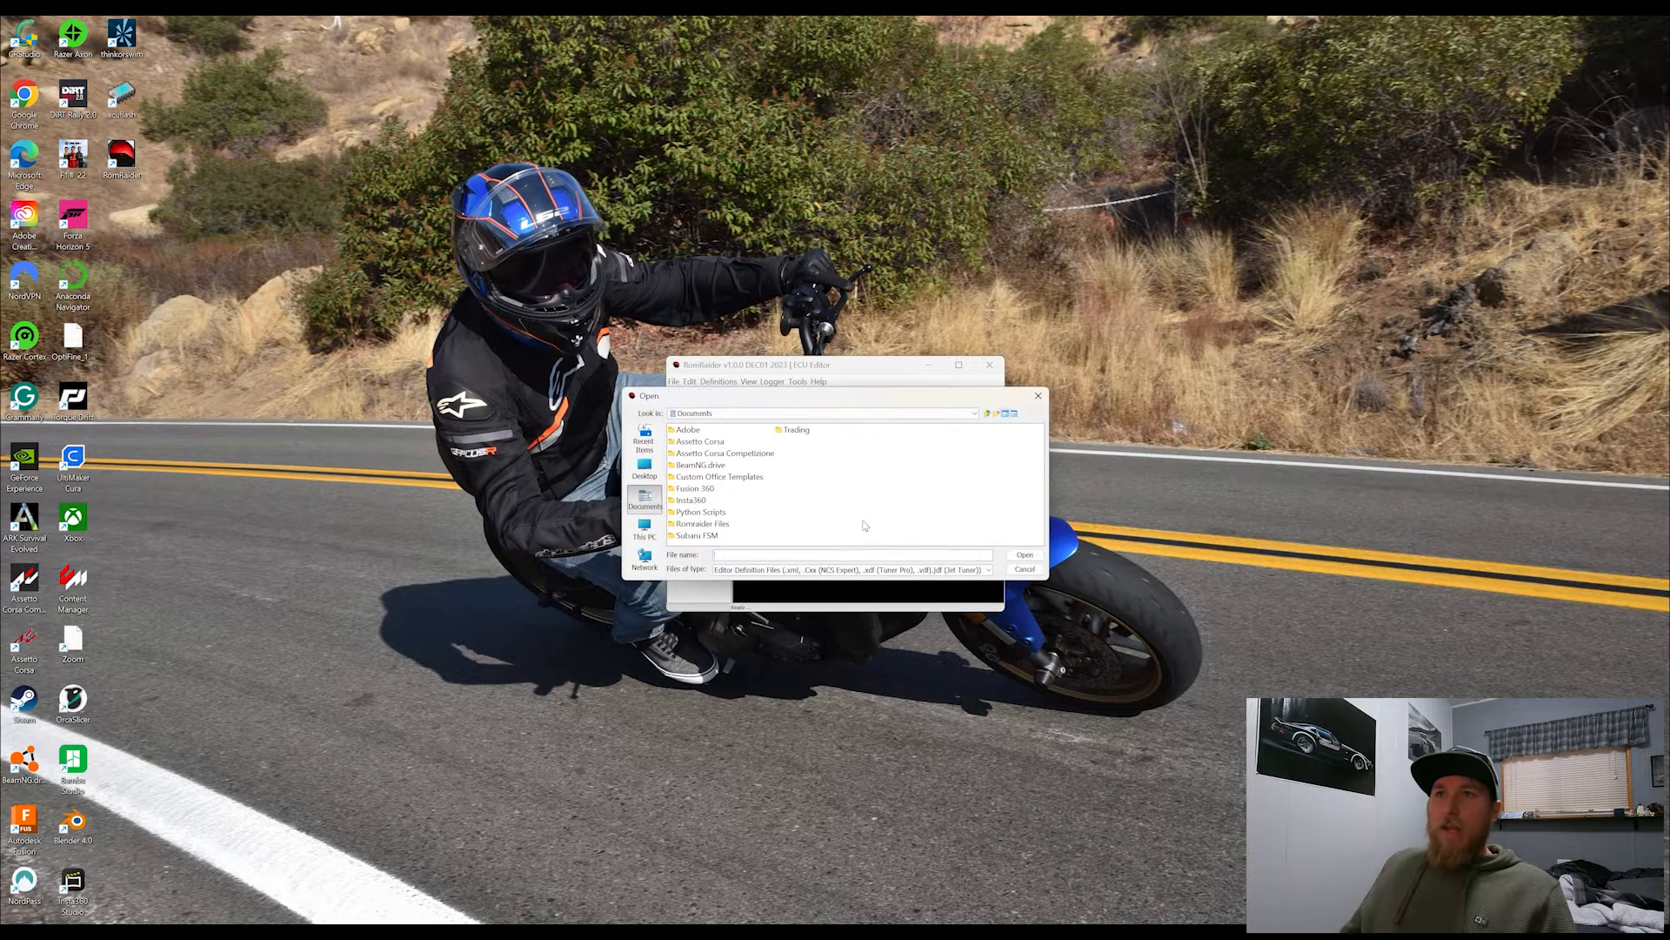
click(715, 523)
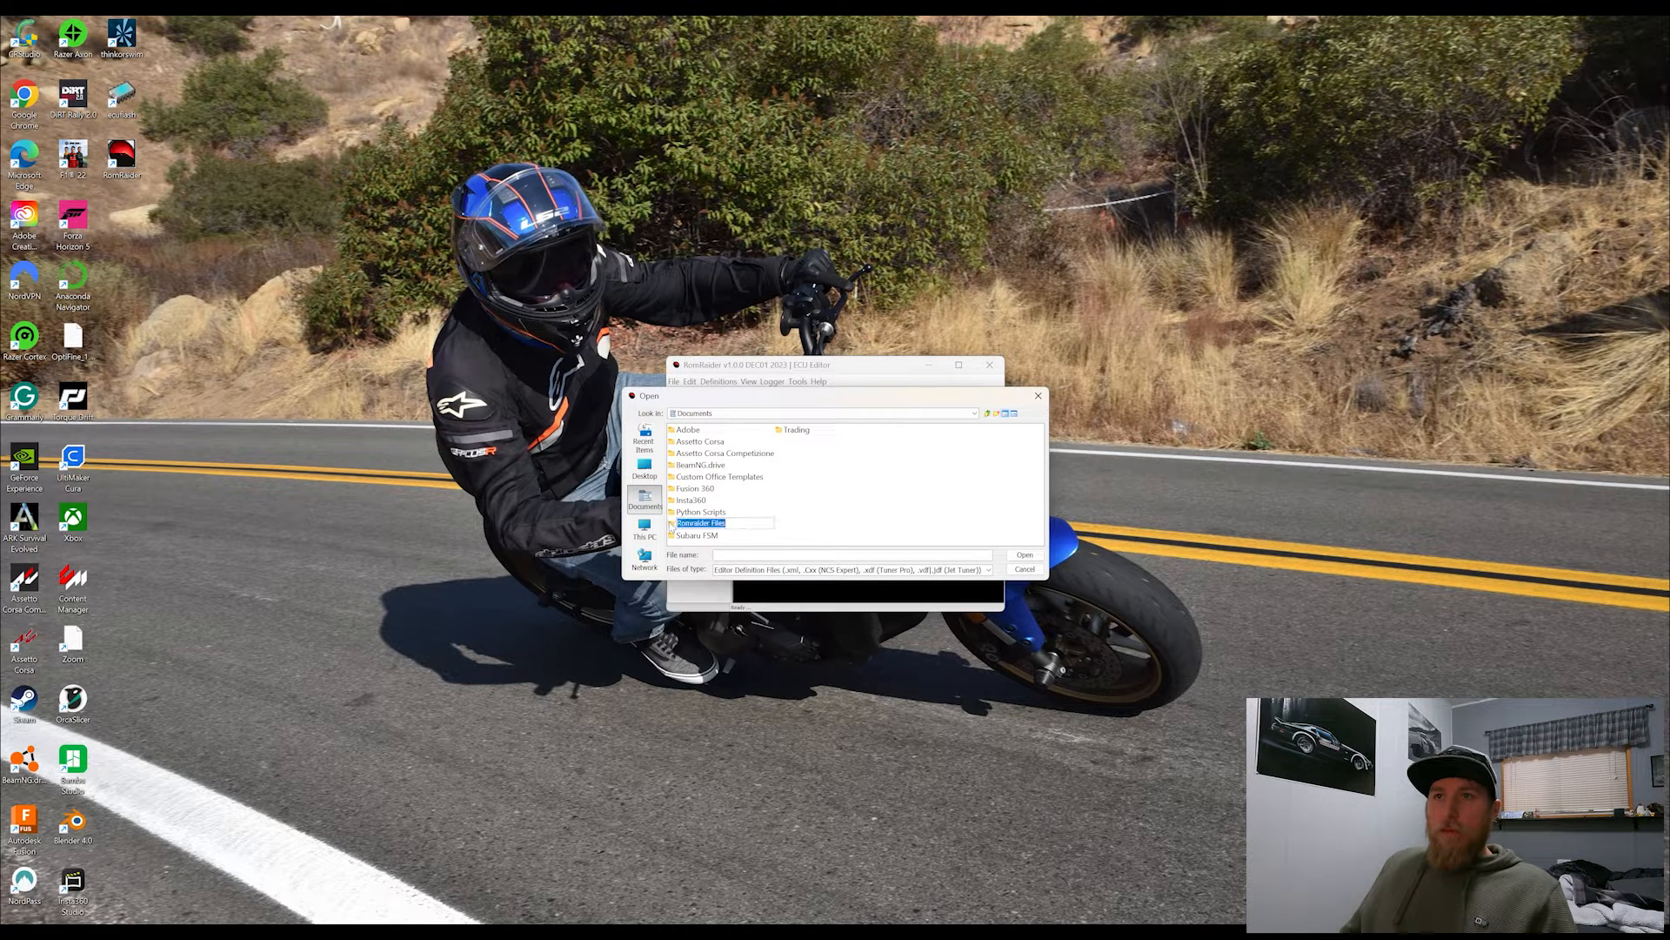
double_click(713, 524)
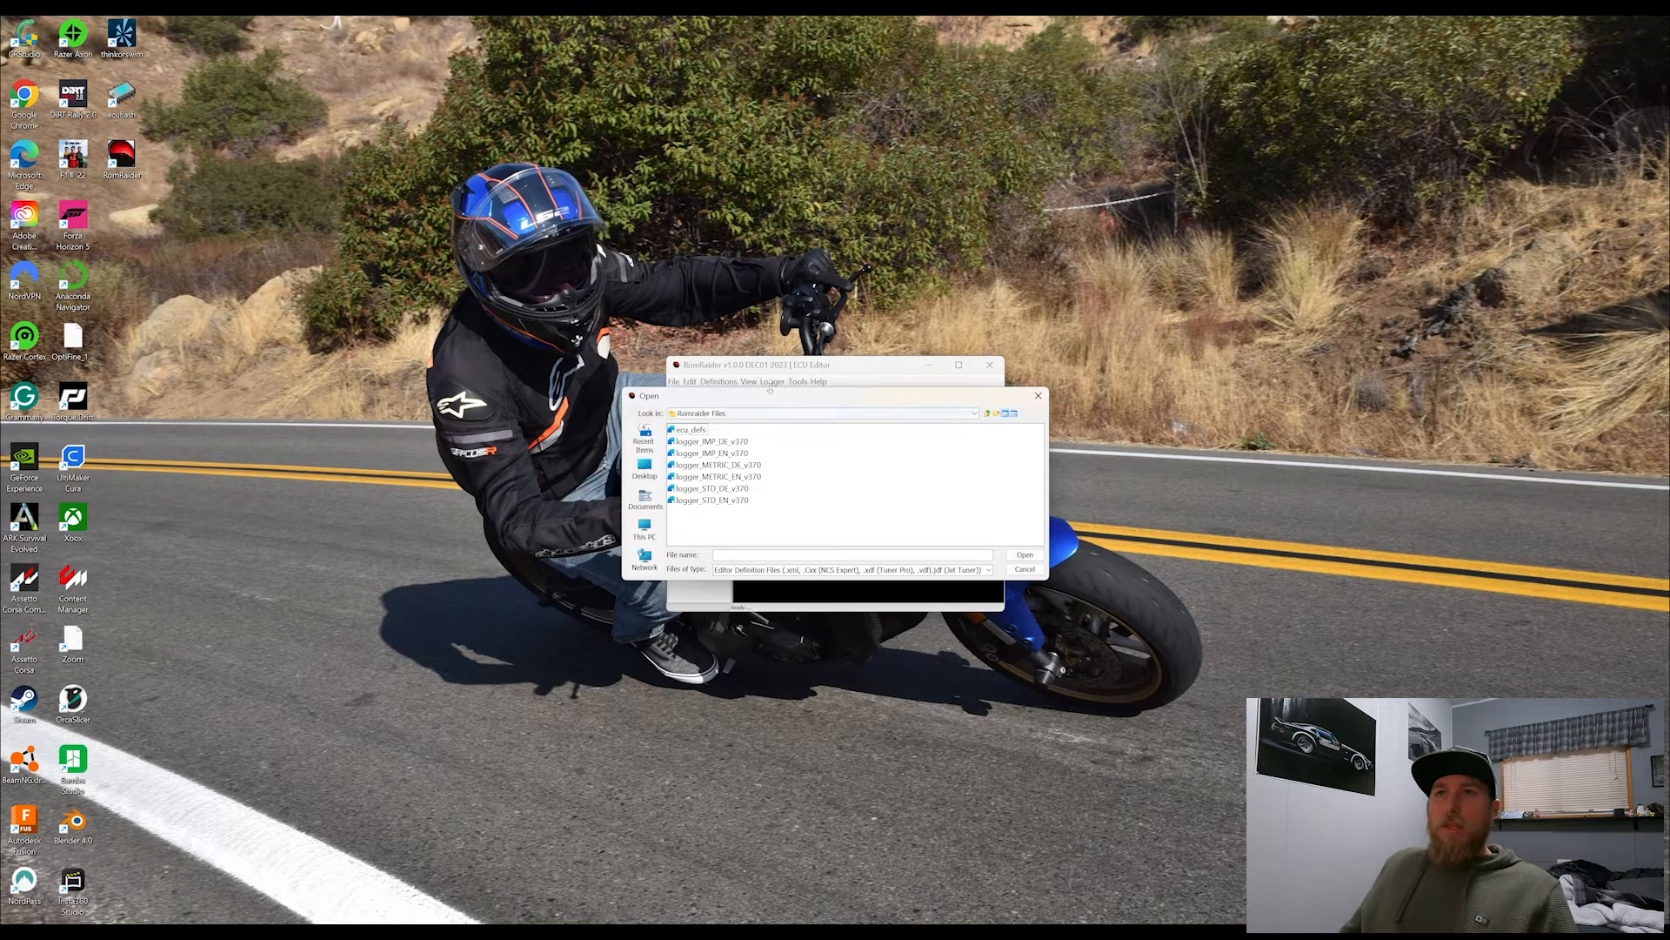
click(695, 429)
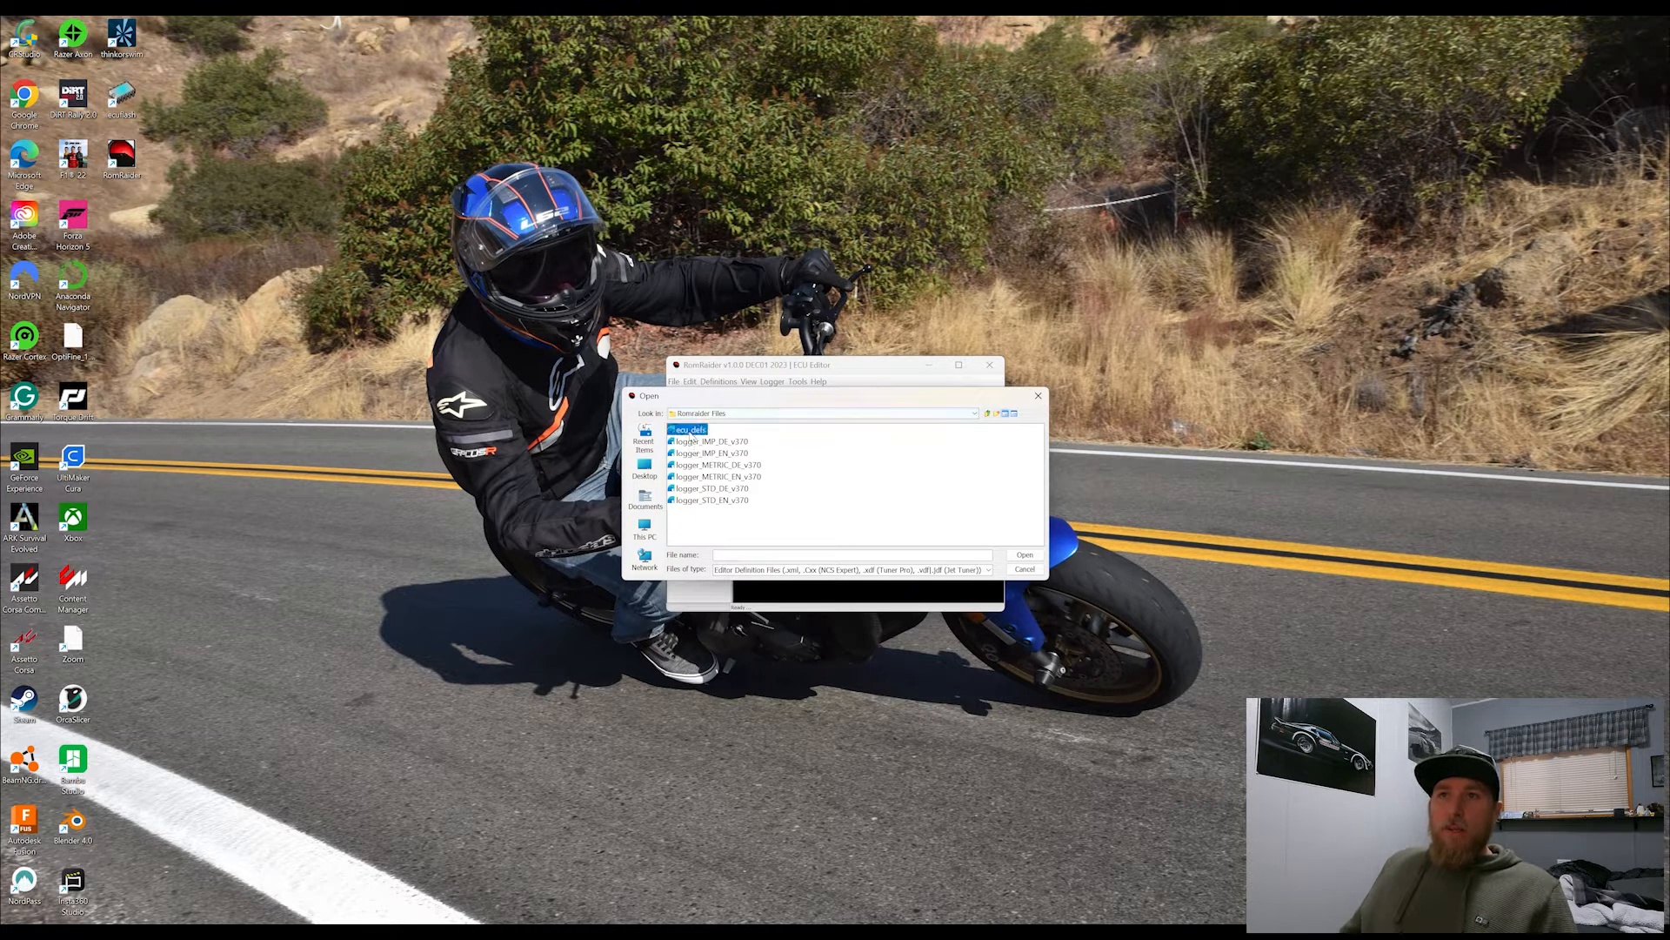
double_click(692, 431)
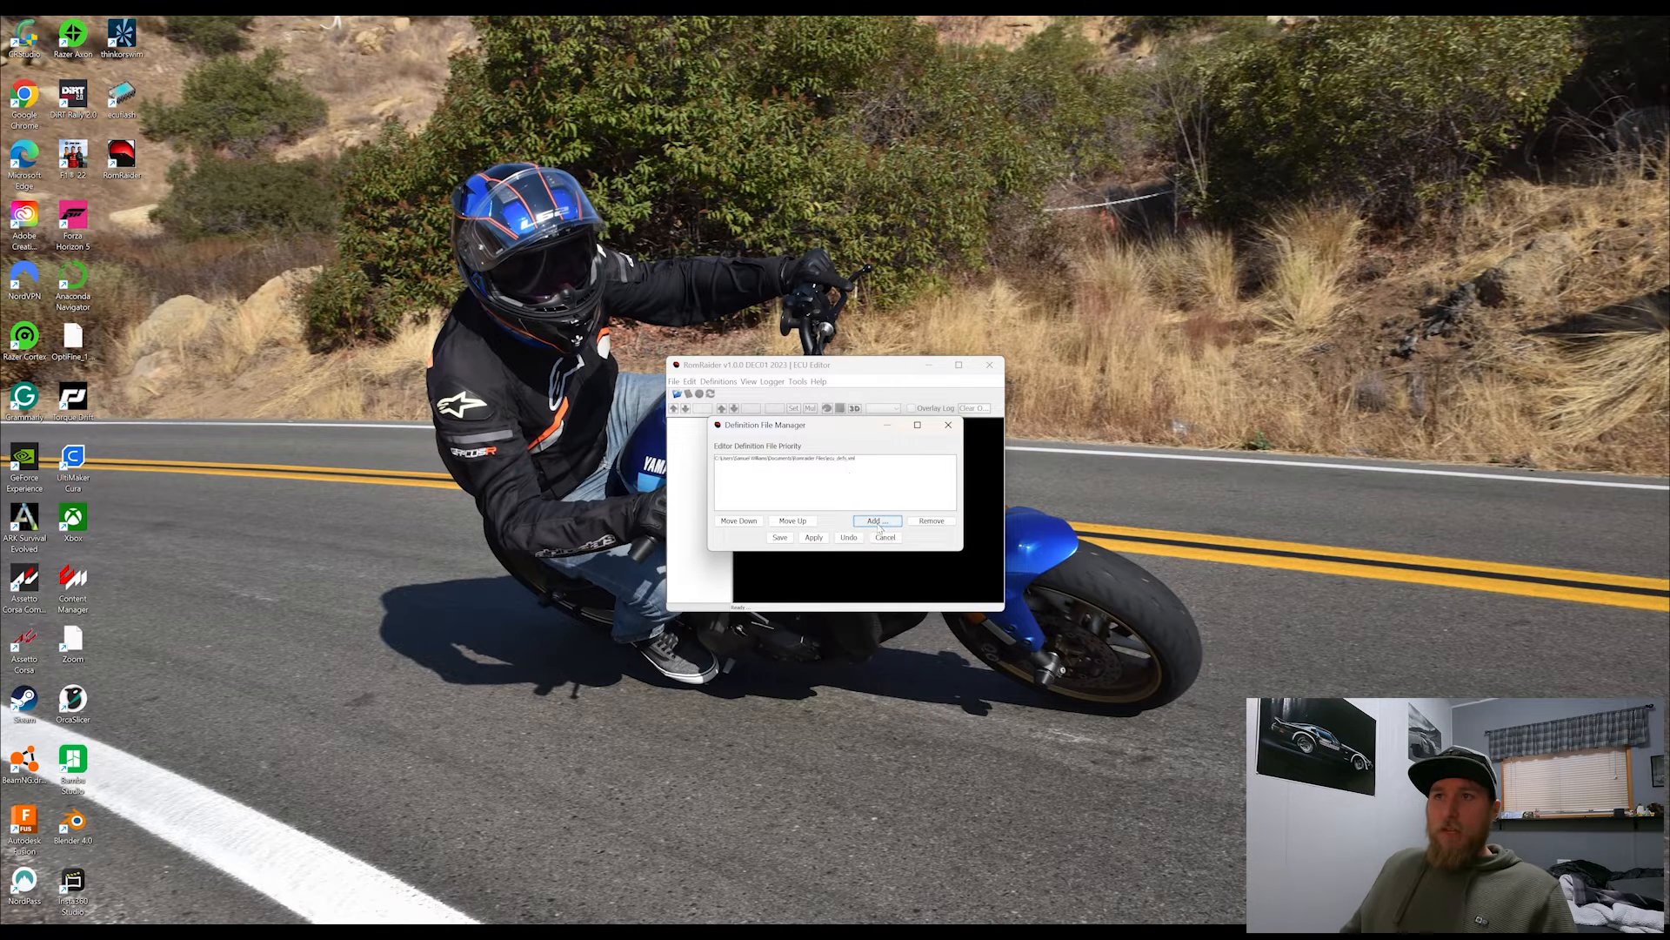
click(814, 537)
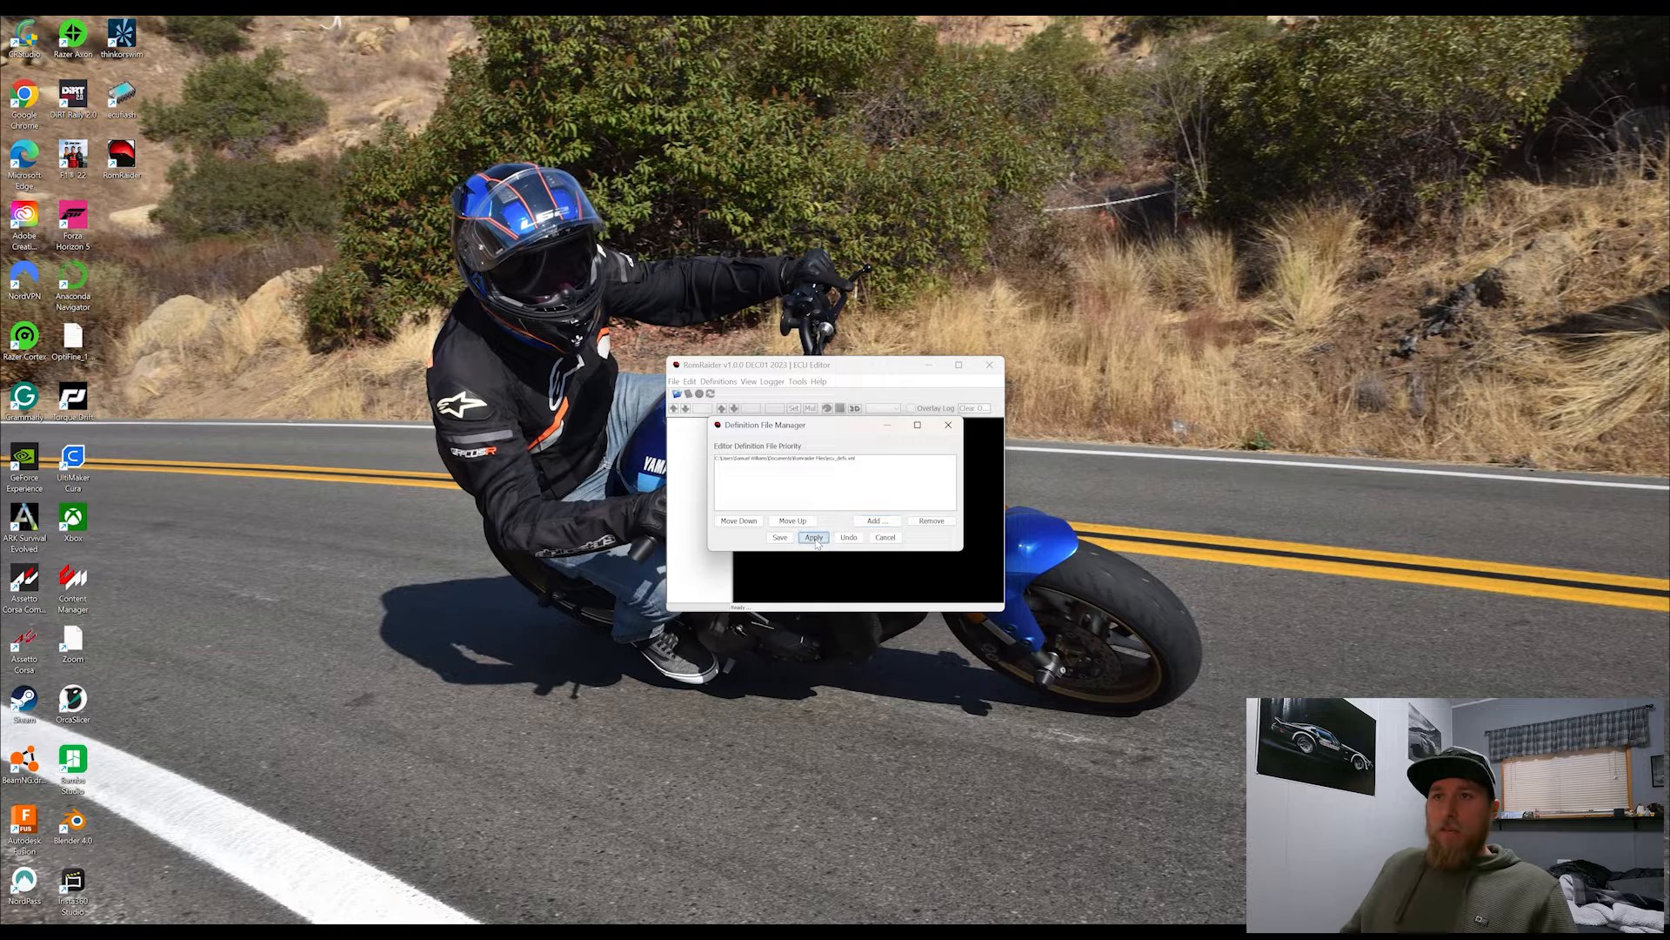
click(781, 538)
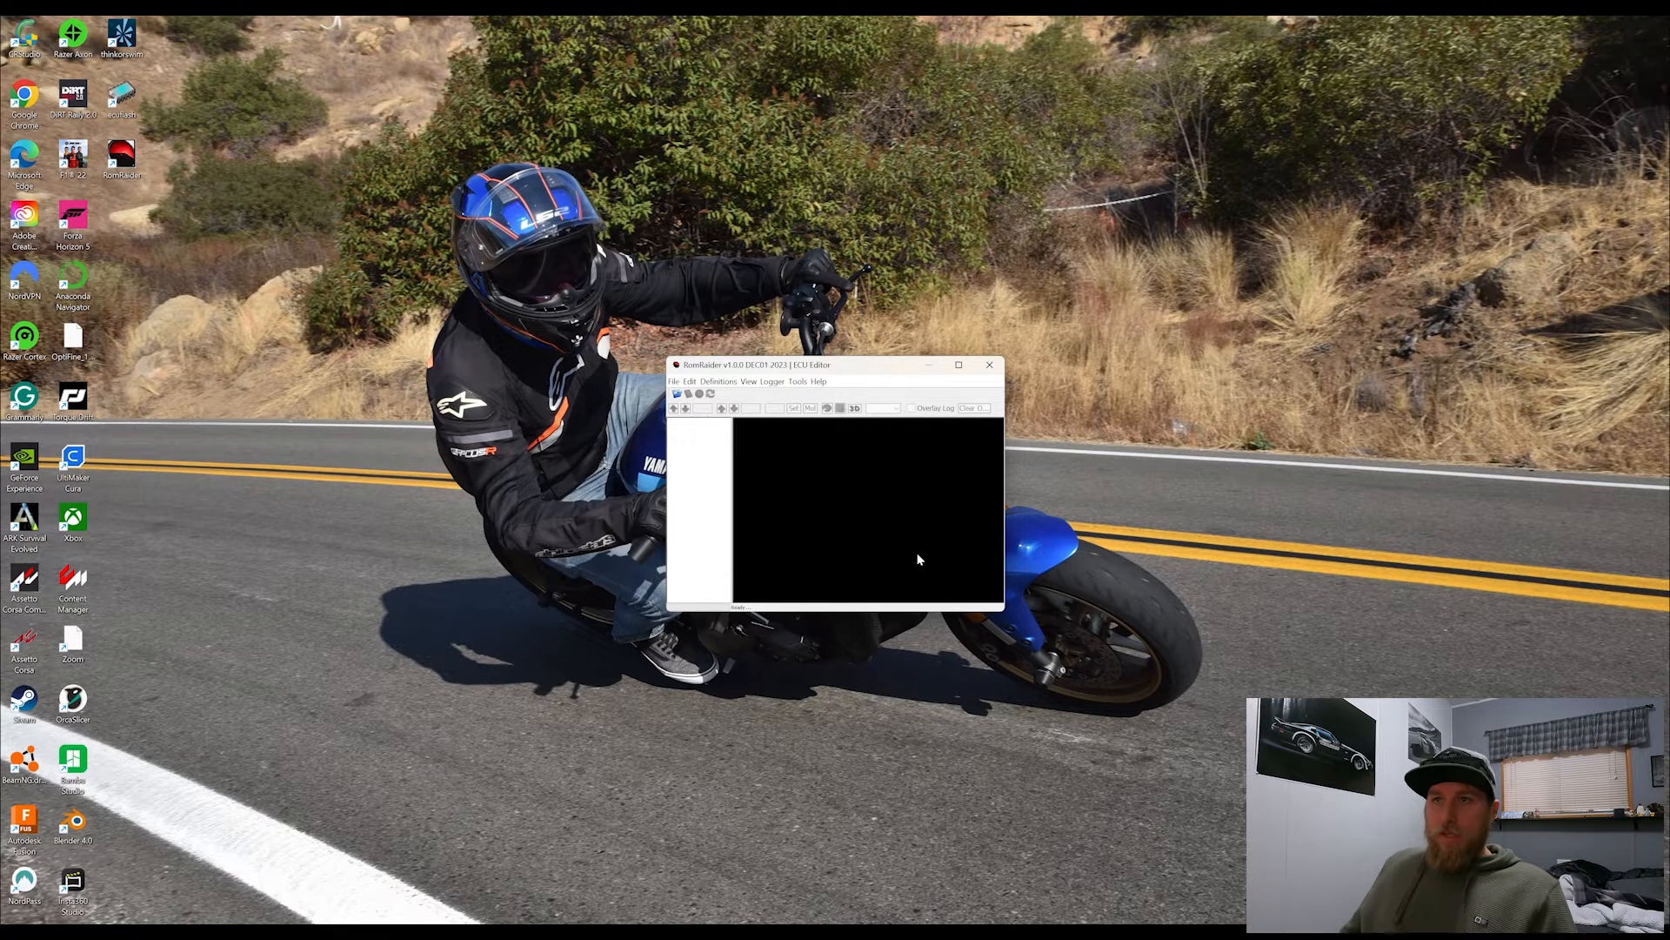
- Launch the RomRaider logger, decline the online definition download, dismiss the configuration notice and move the logger window clear of the editor
click(718, 381)
click(740, 394)
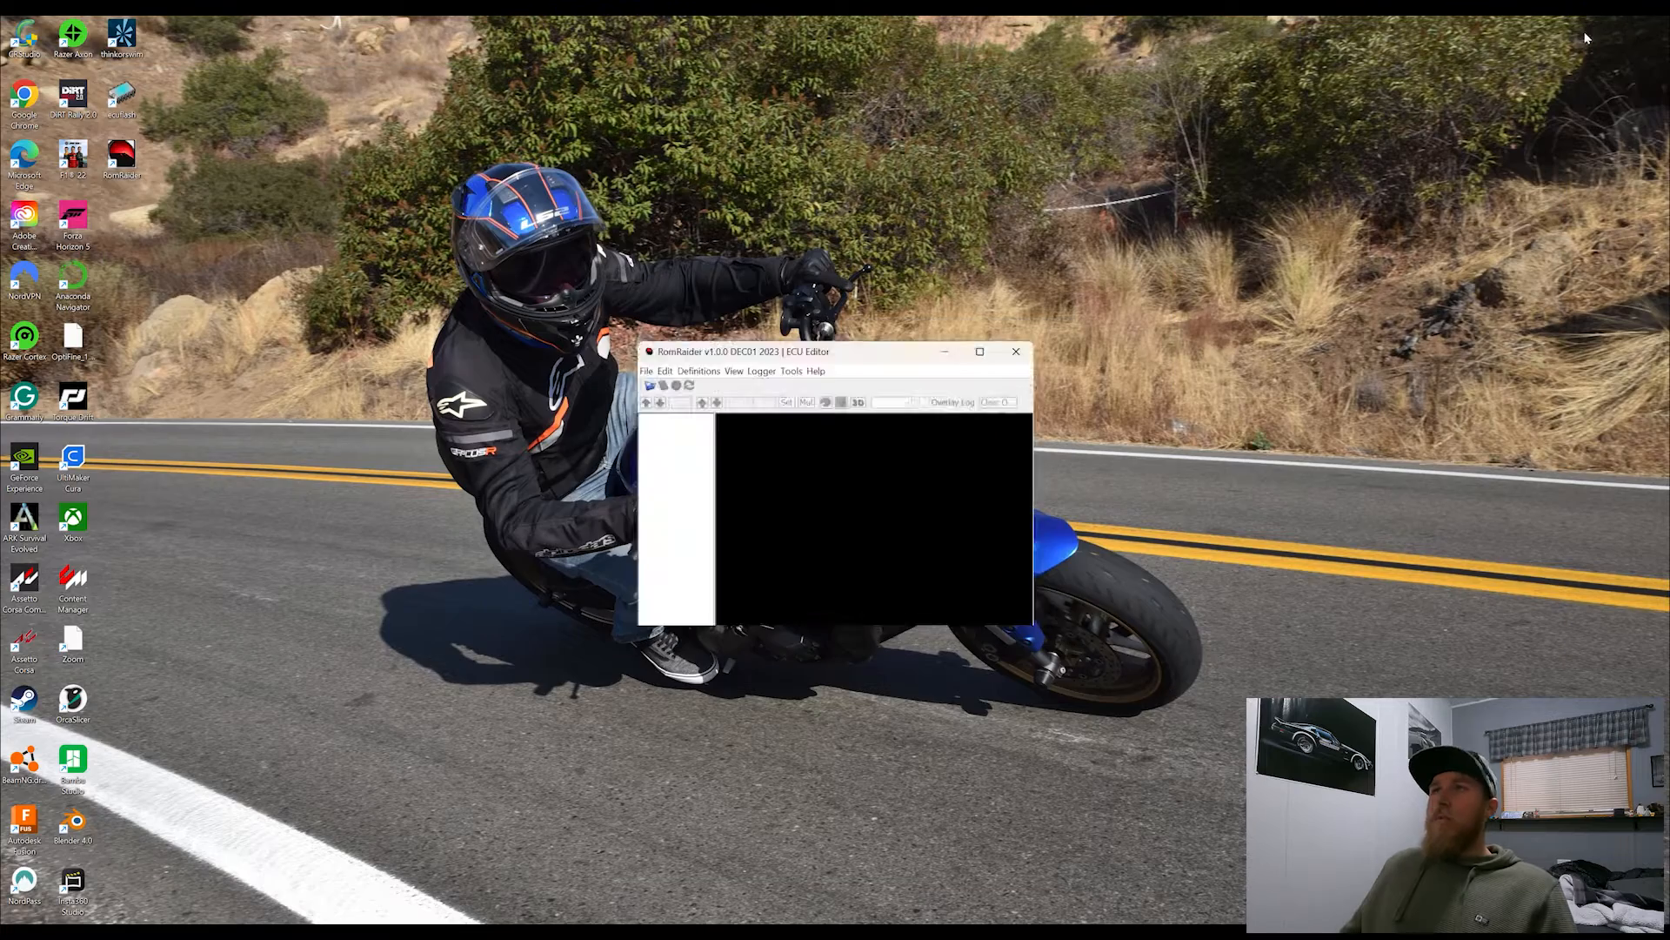
click(775, 383)
click(788, 397)
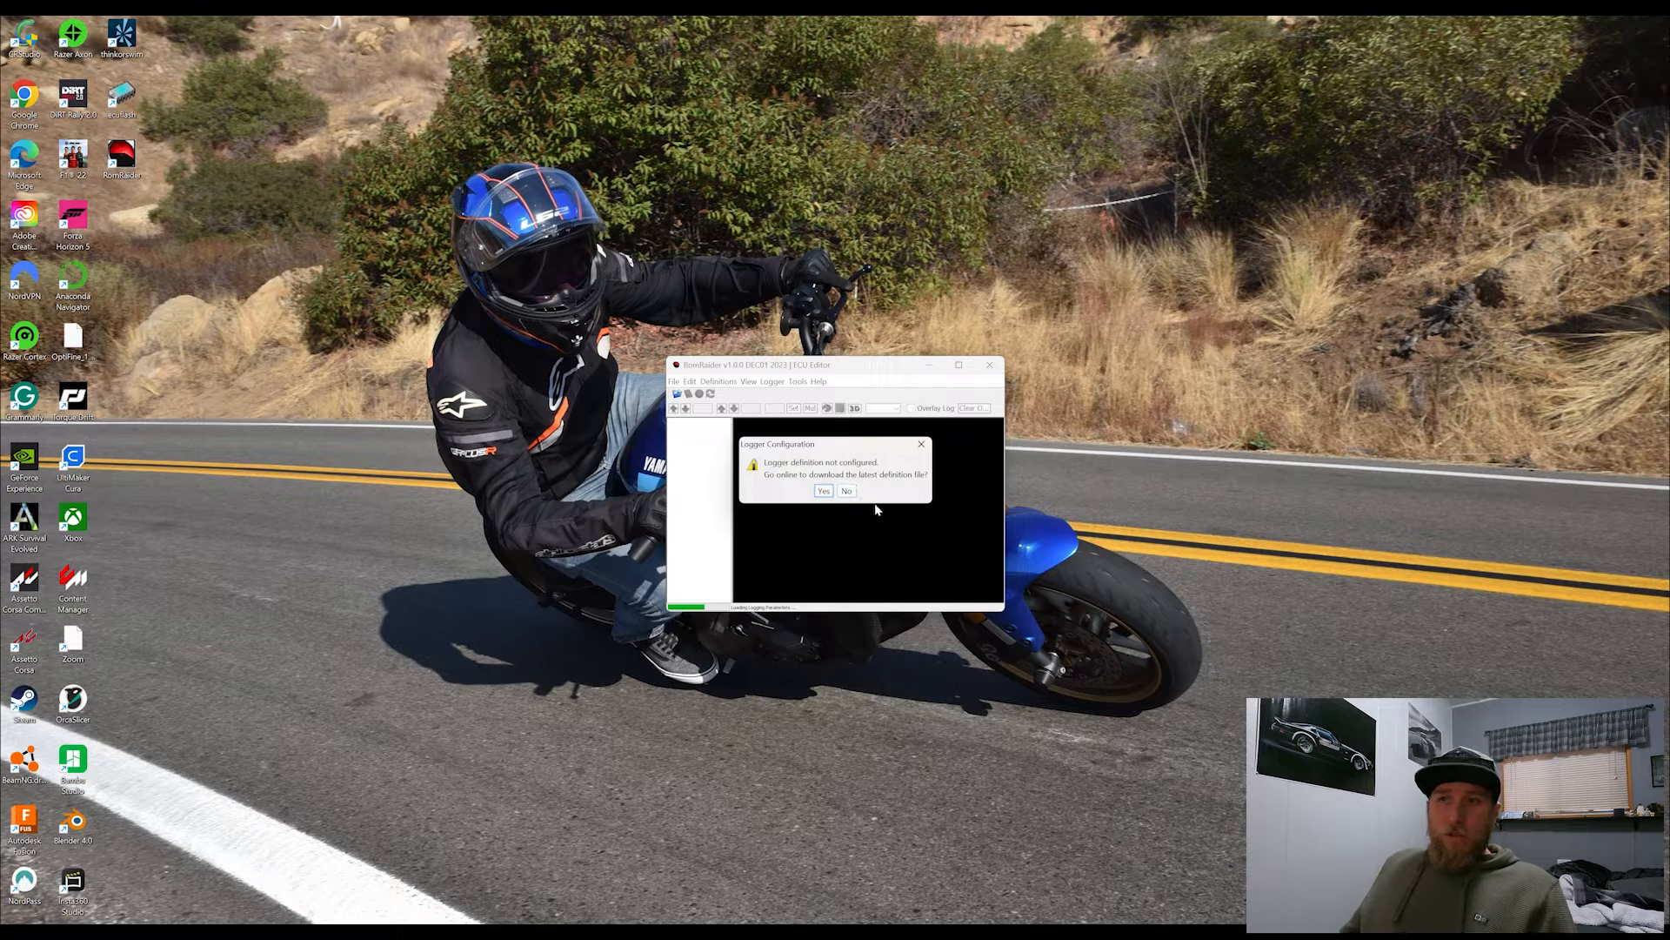
click(848, 491)
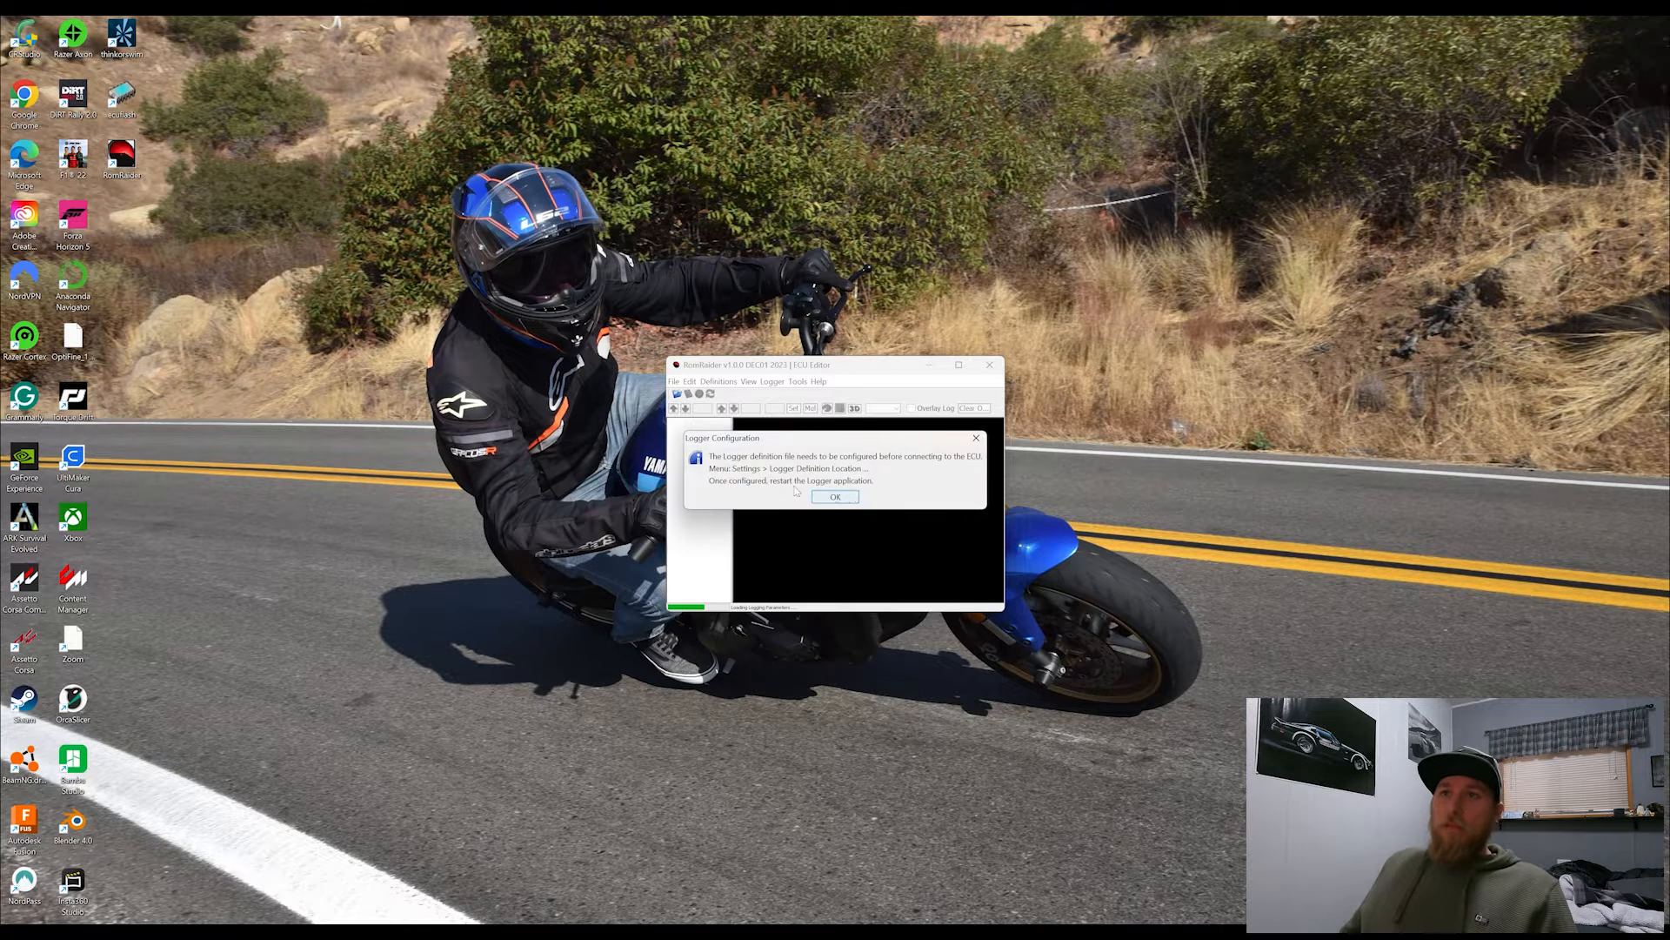
click(833, 498)
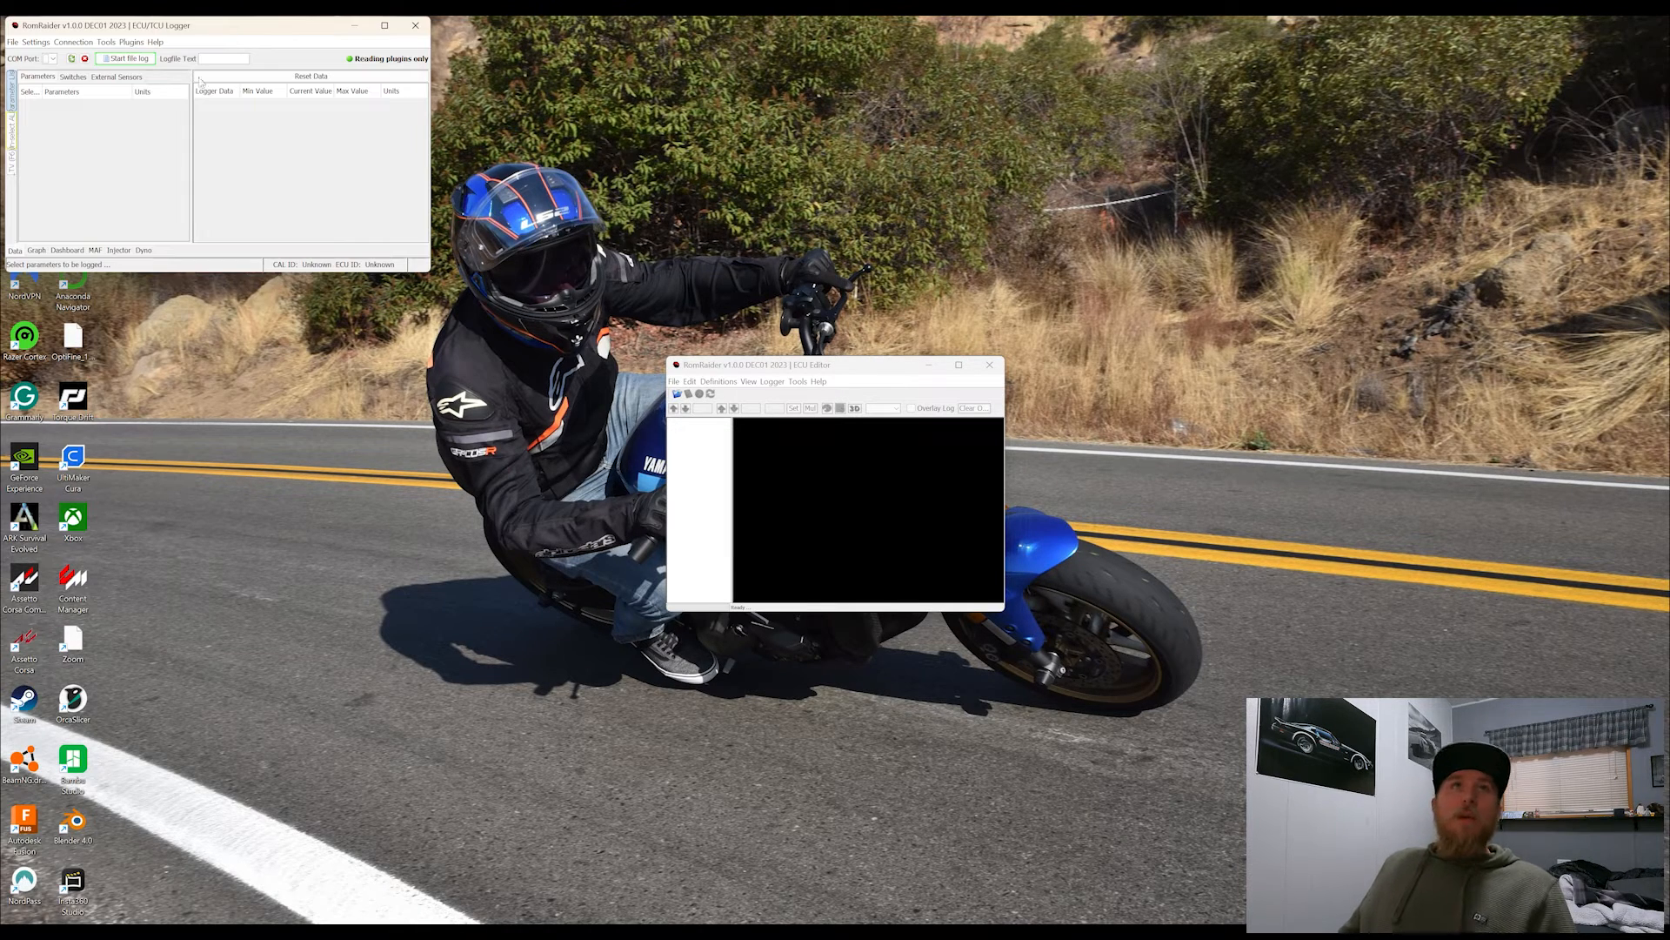
drag(174, 33, 476, 126)
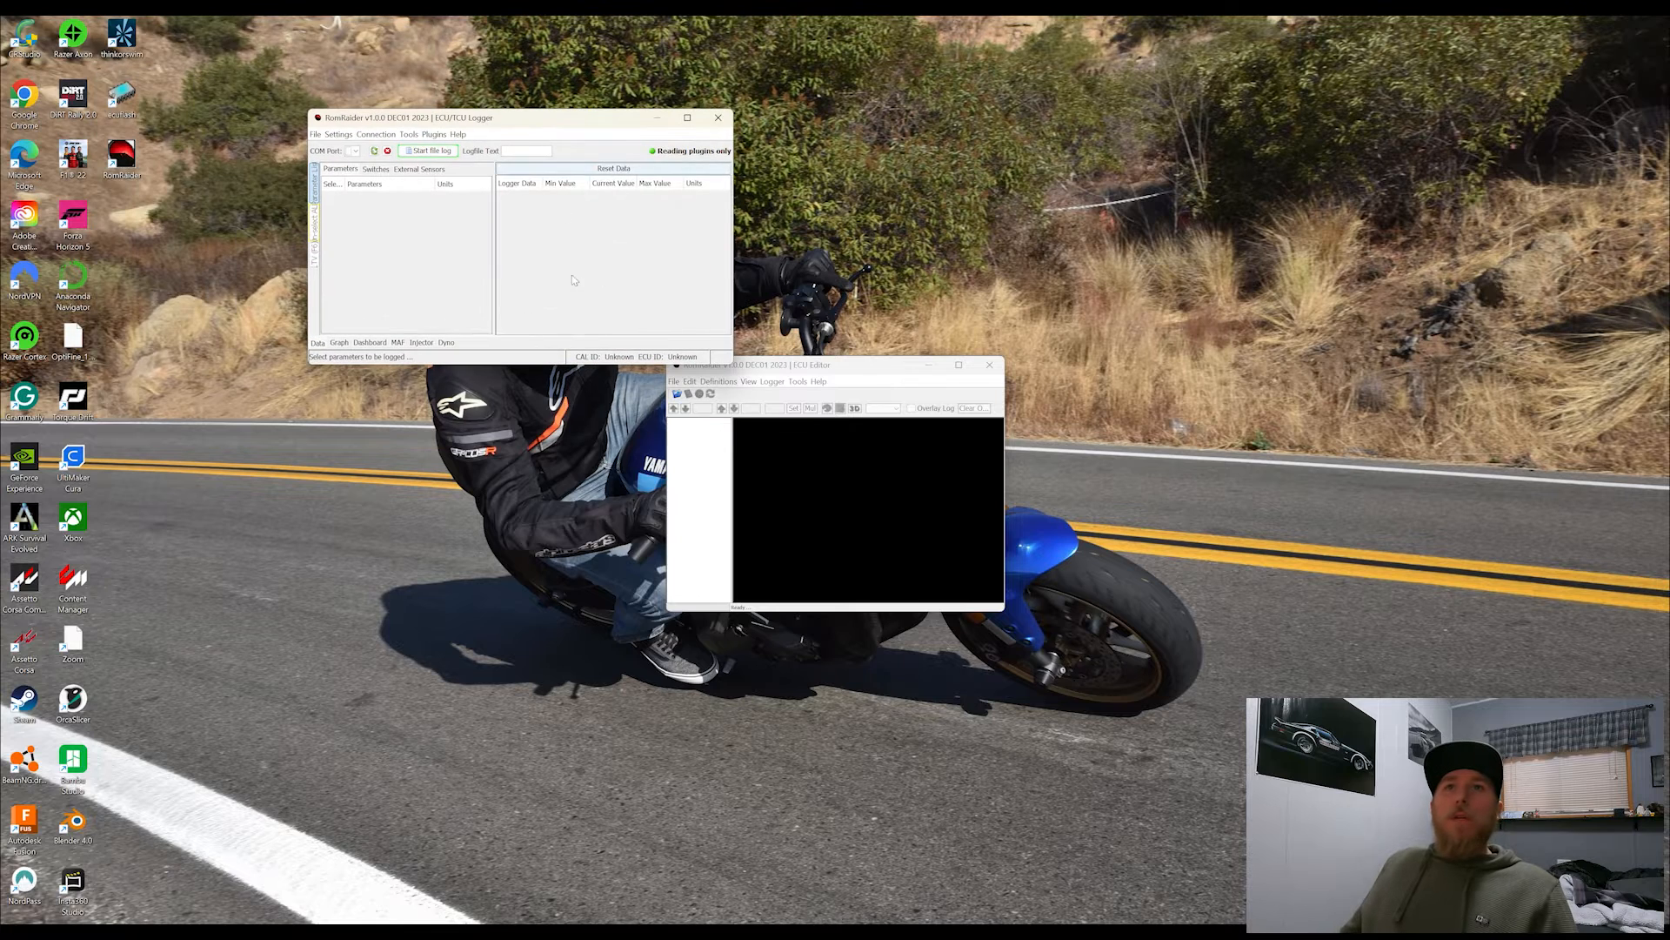
- Load logger_STD_EN_v370 from Romraider Files as the logger definition, maximize the logger and look through its parameter list
click(339, 135)
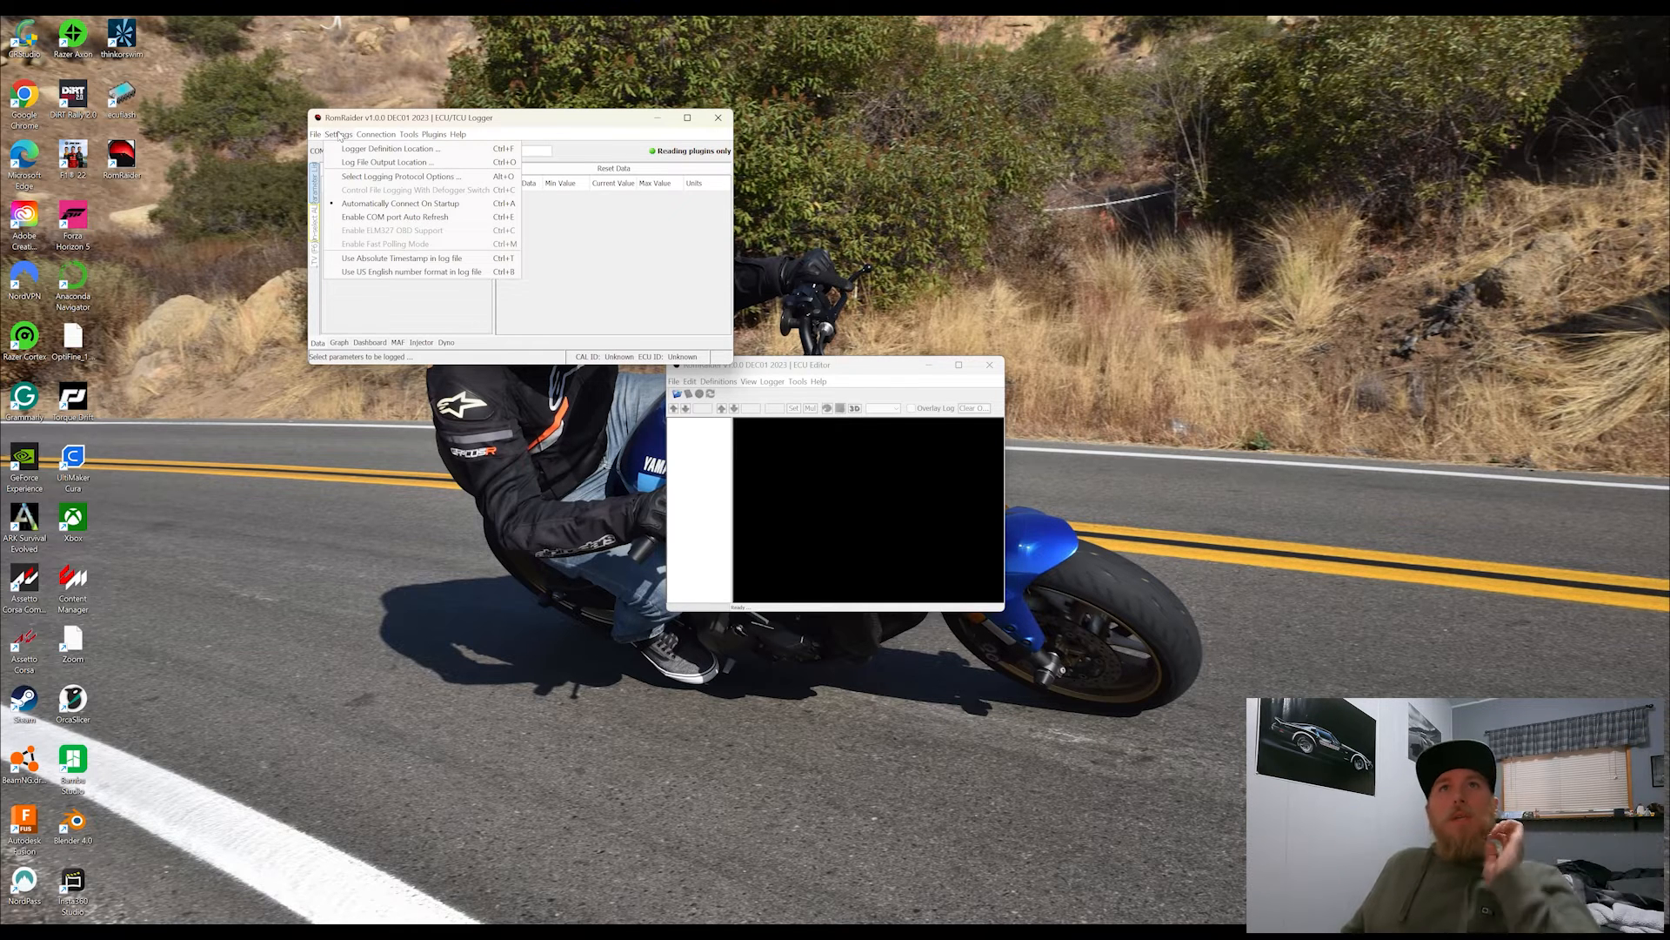
click(387, 149)
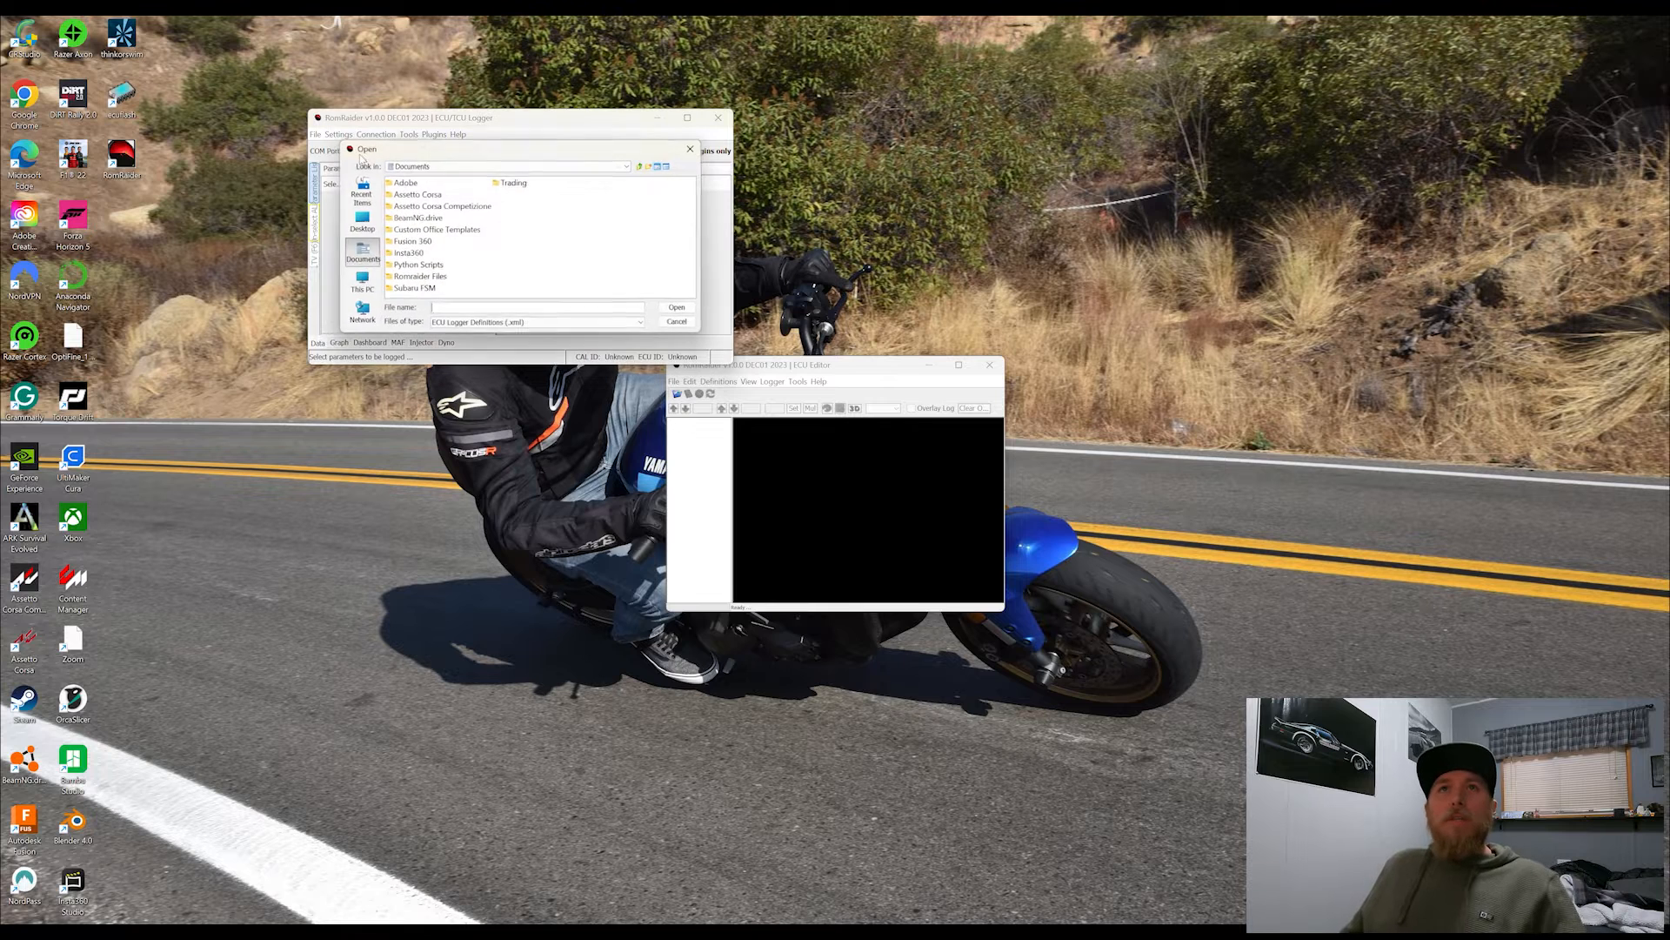
double_click(396, 276)
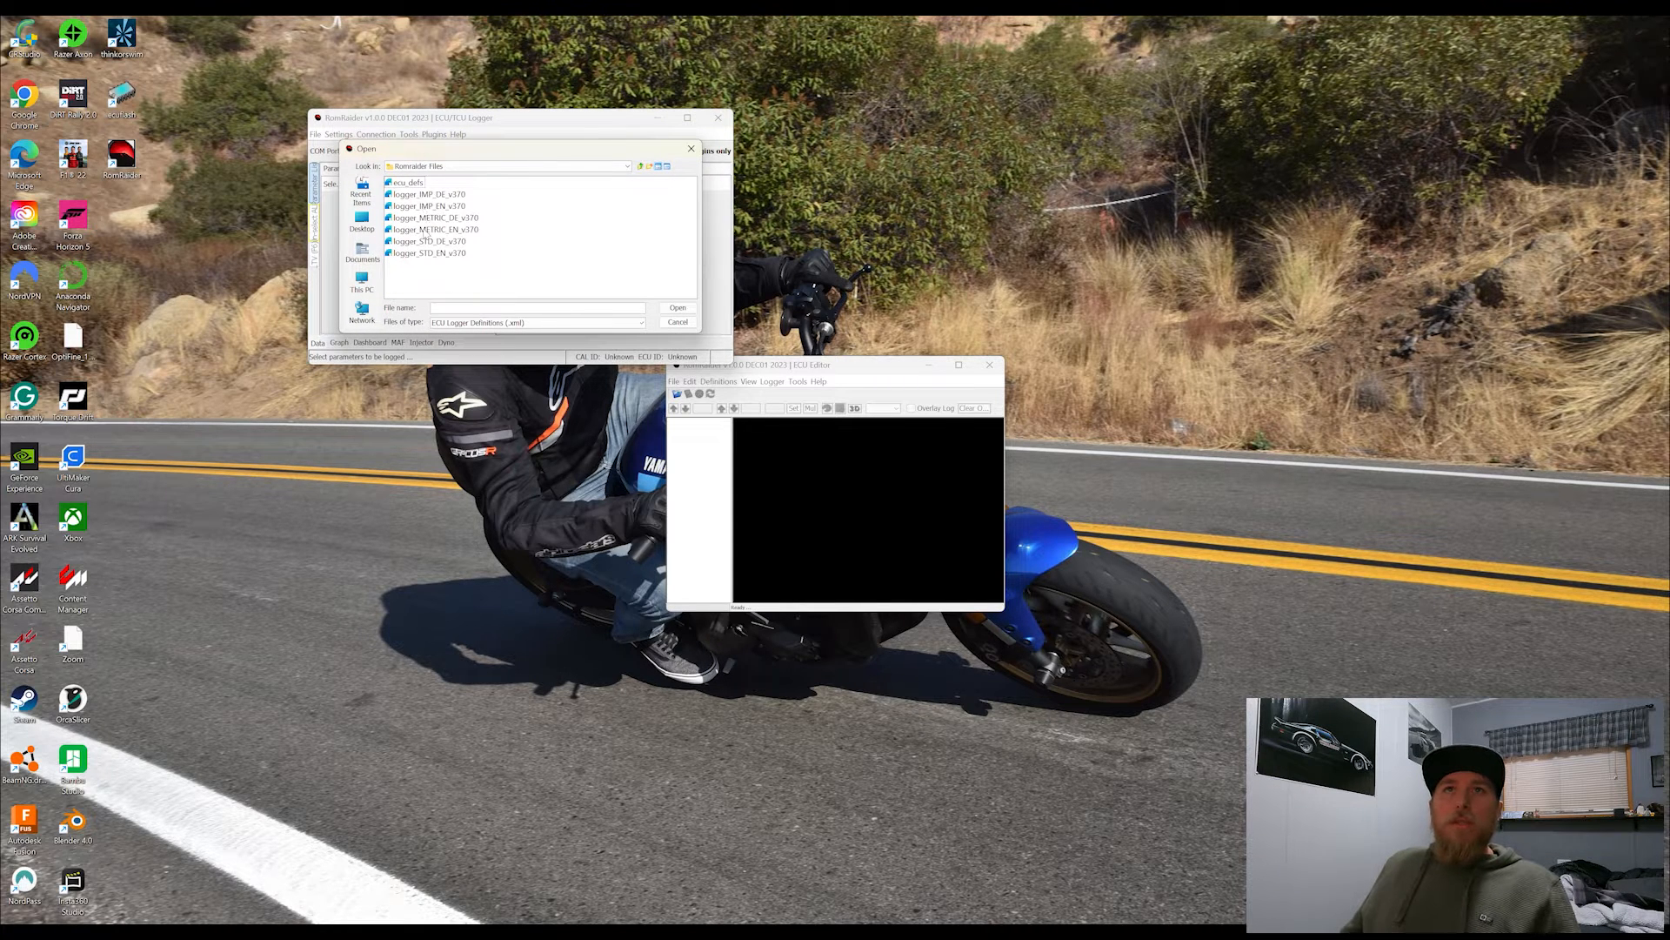
double_click(429, 255)
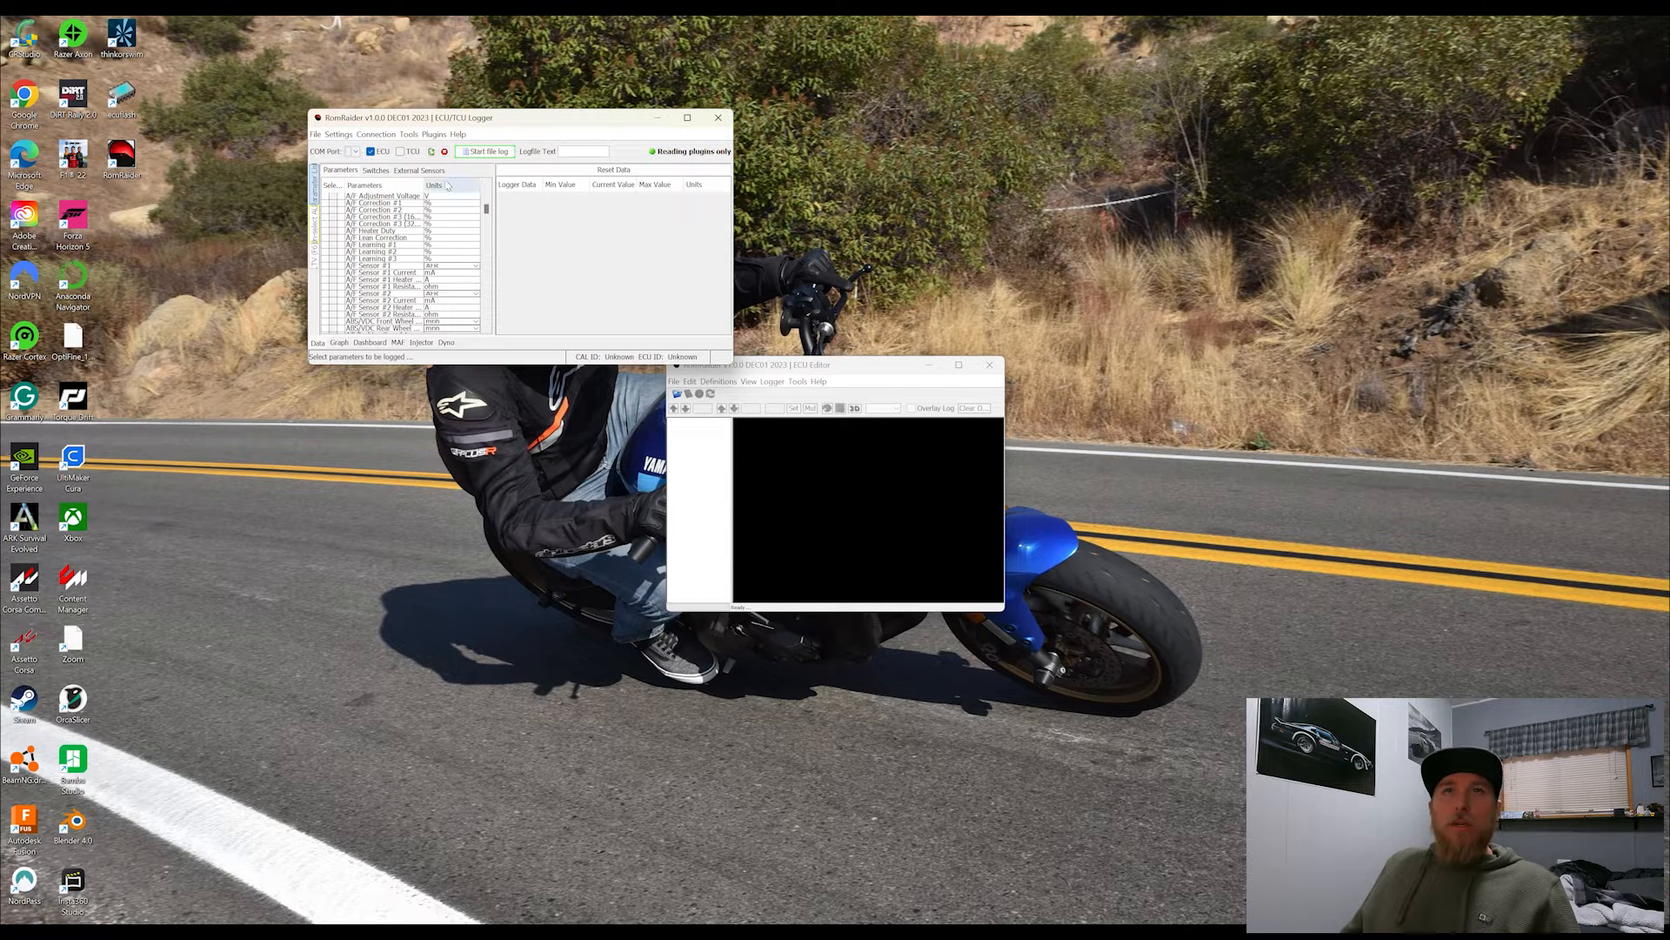
click(687, 118)
scroll(144, 363, down, 15)
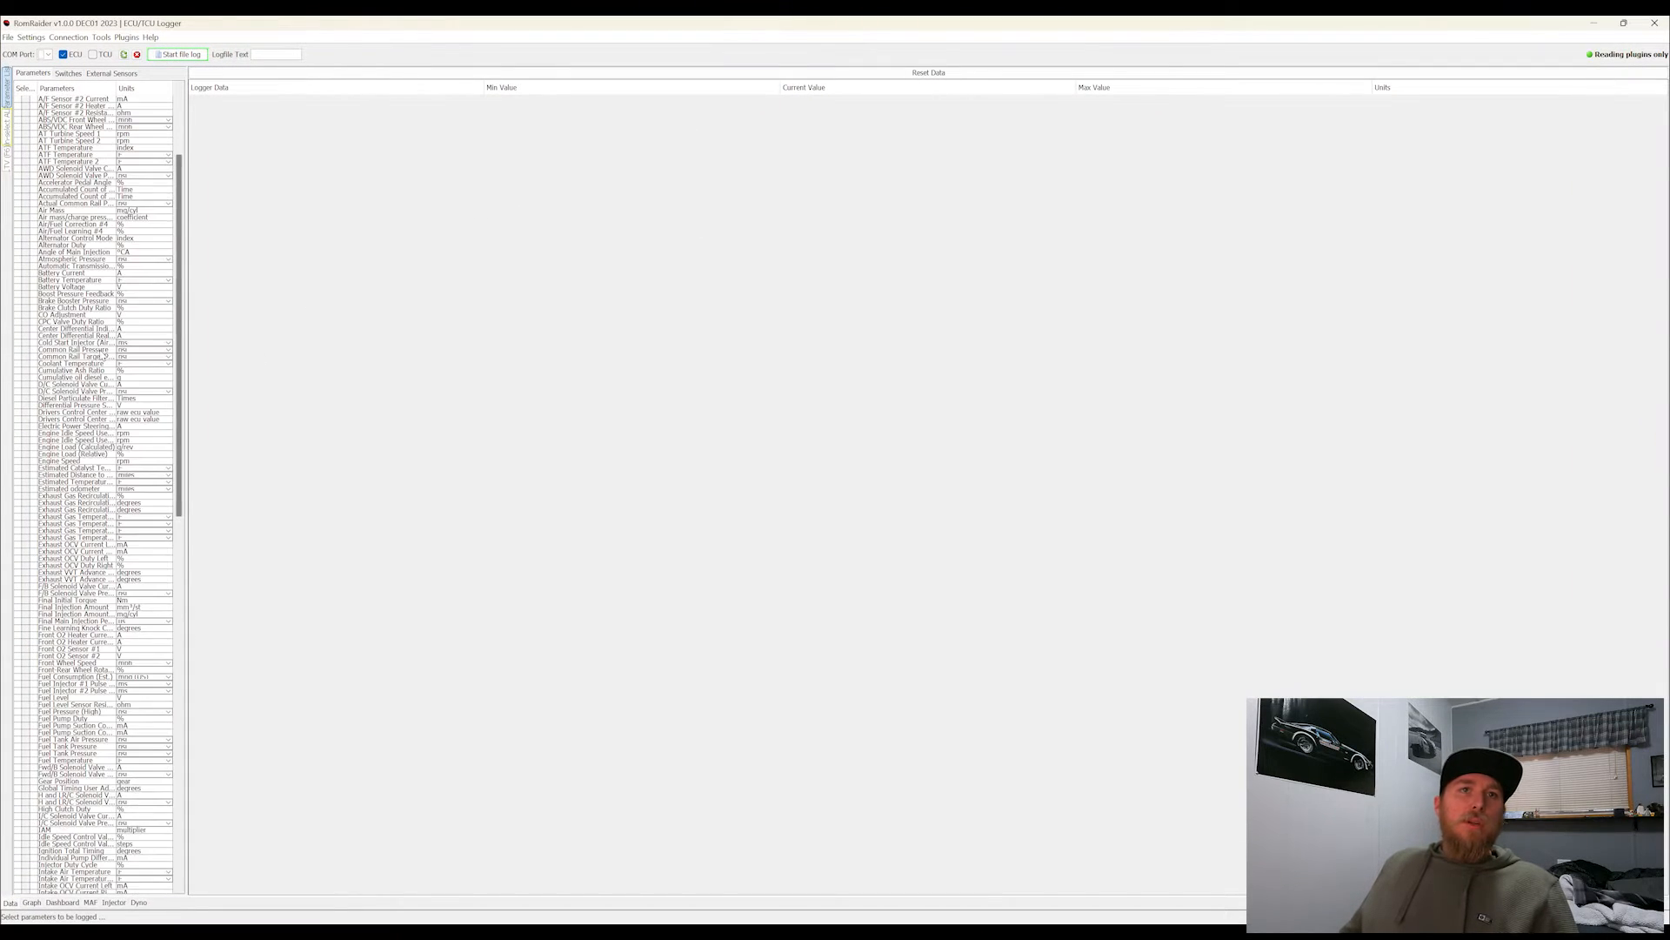
scroll(144, 362, down, 4)
scroll(143, 363, up, 3)
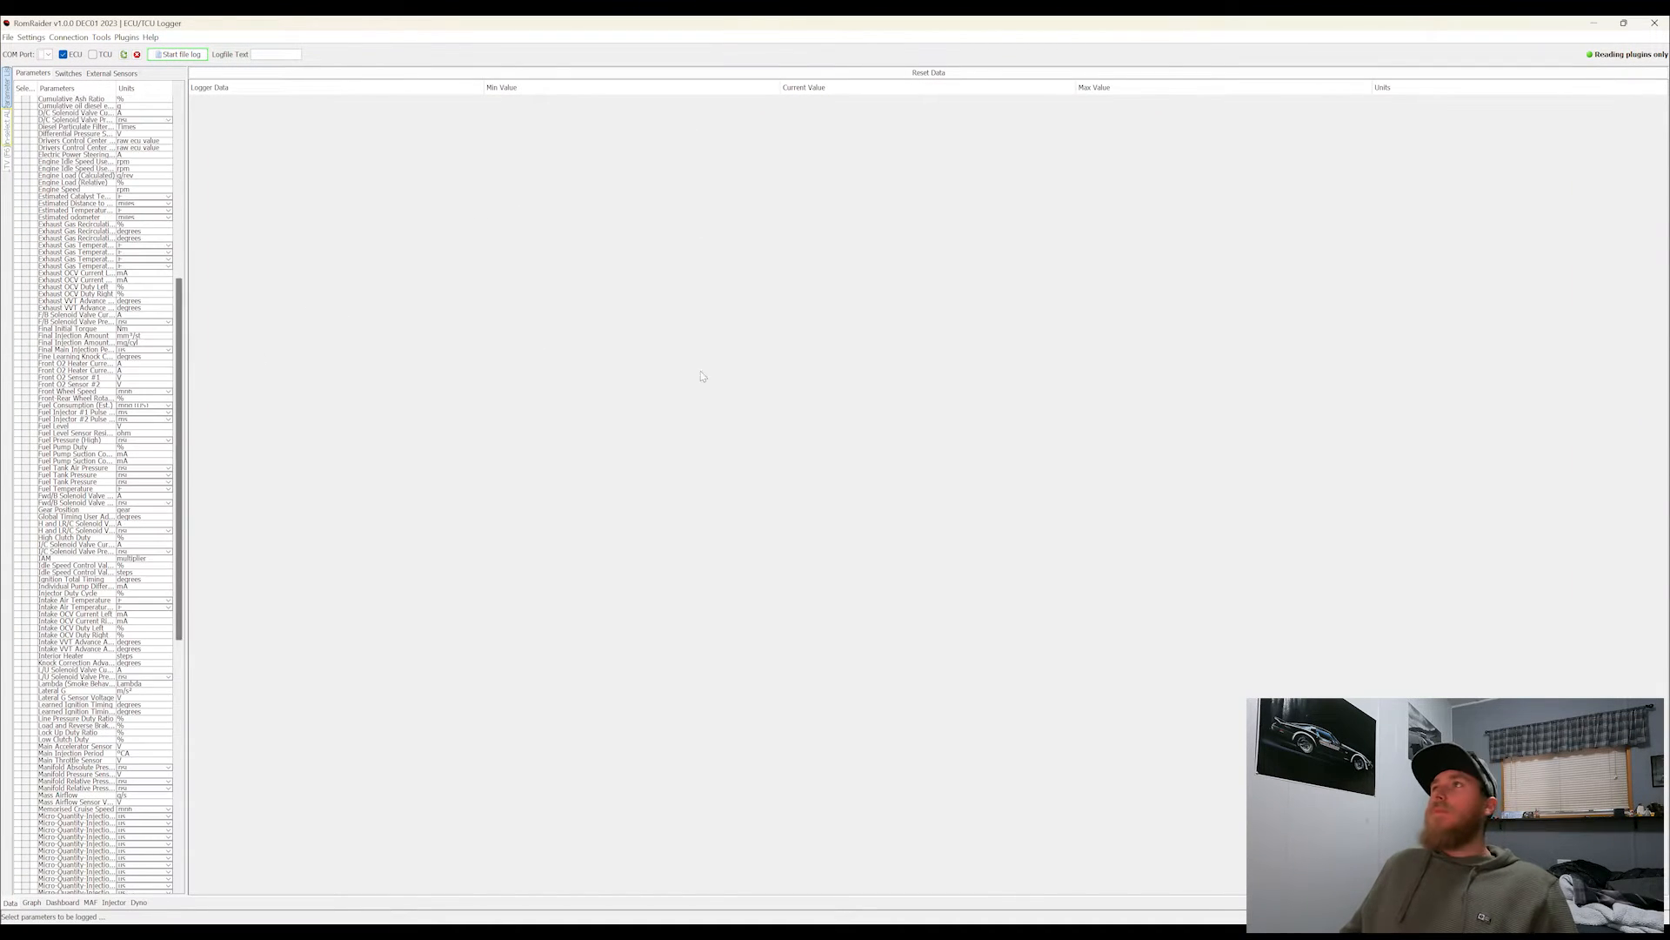
scroll(184, 432, up, 6)
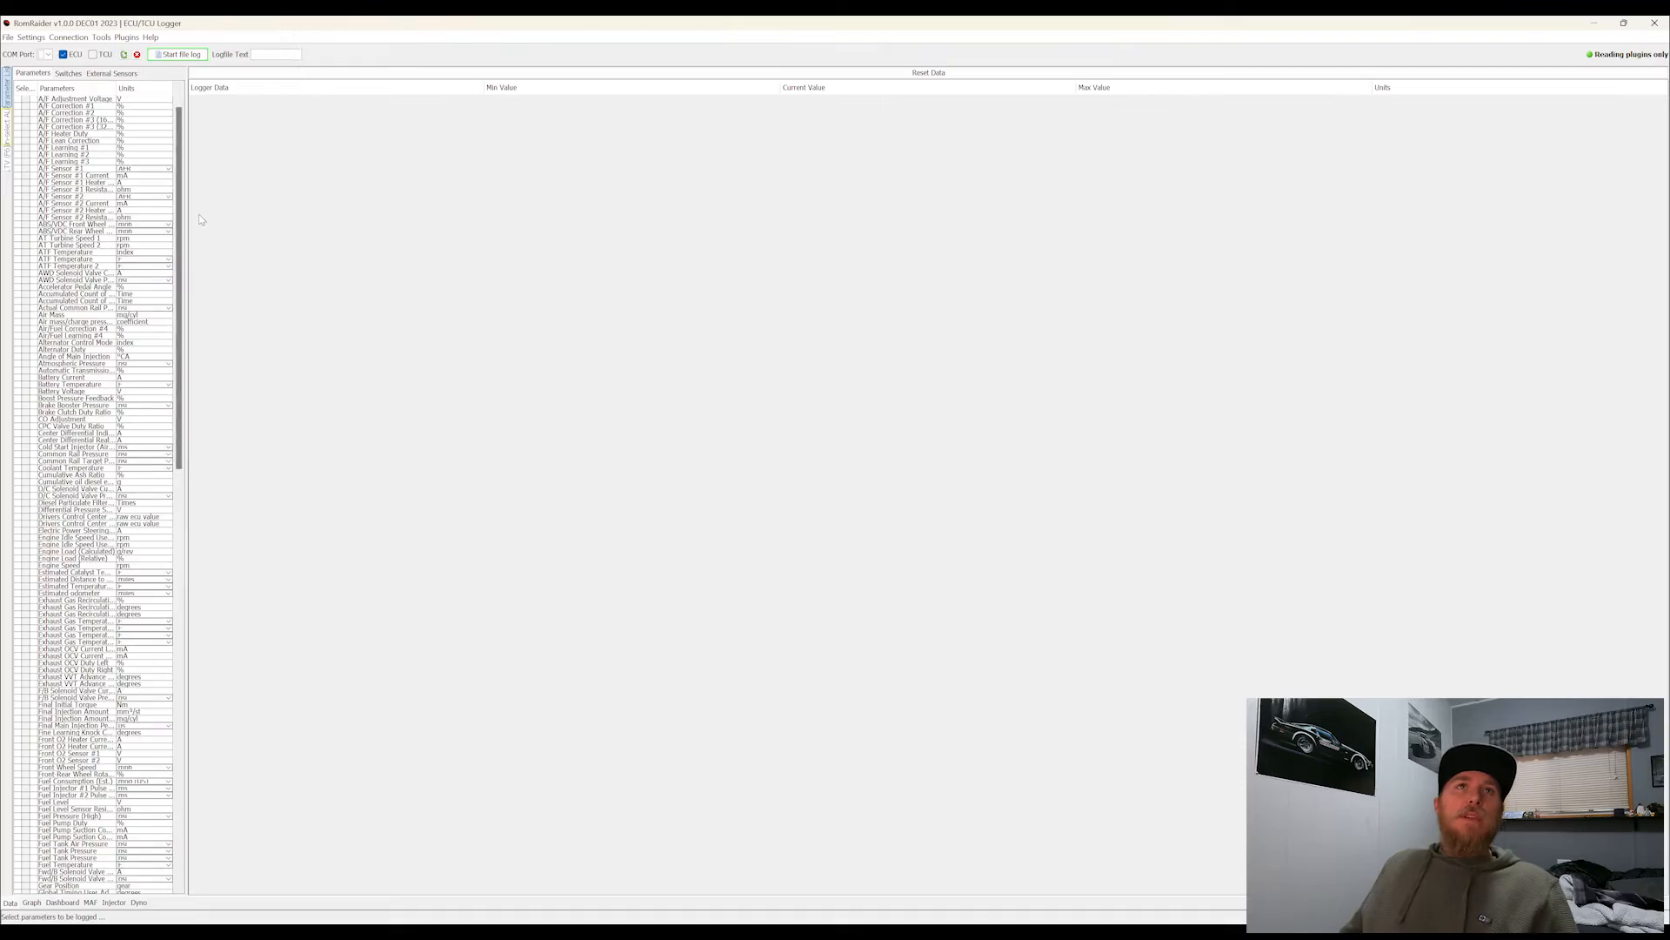
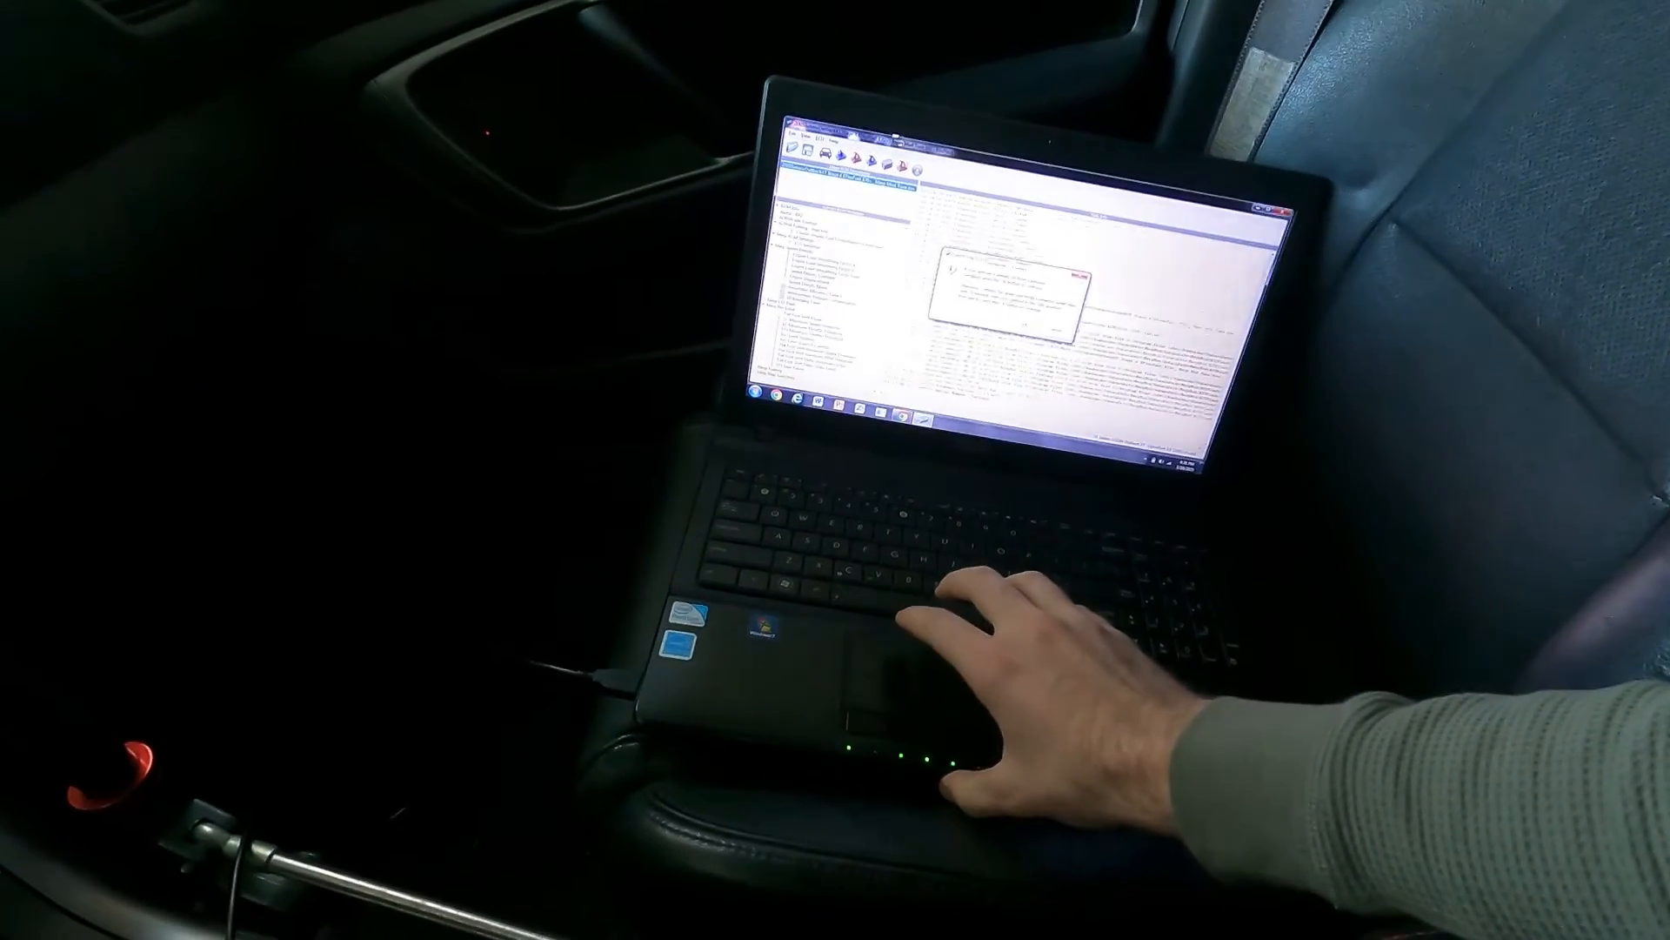
- Switch to EcuFlash on the laptop in the car, read the ROM from the ECU and look through its table list
click(1025, 326)
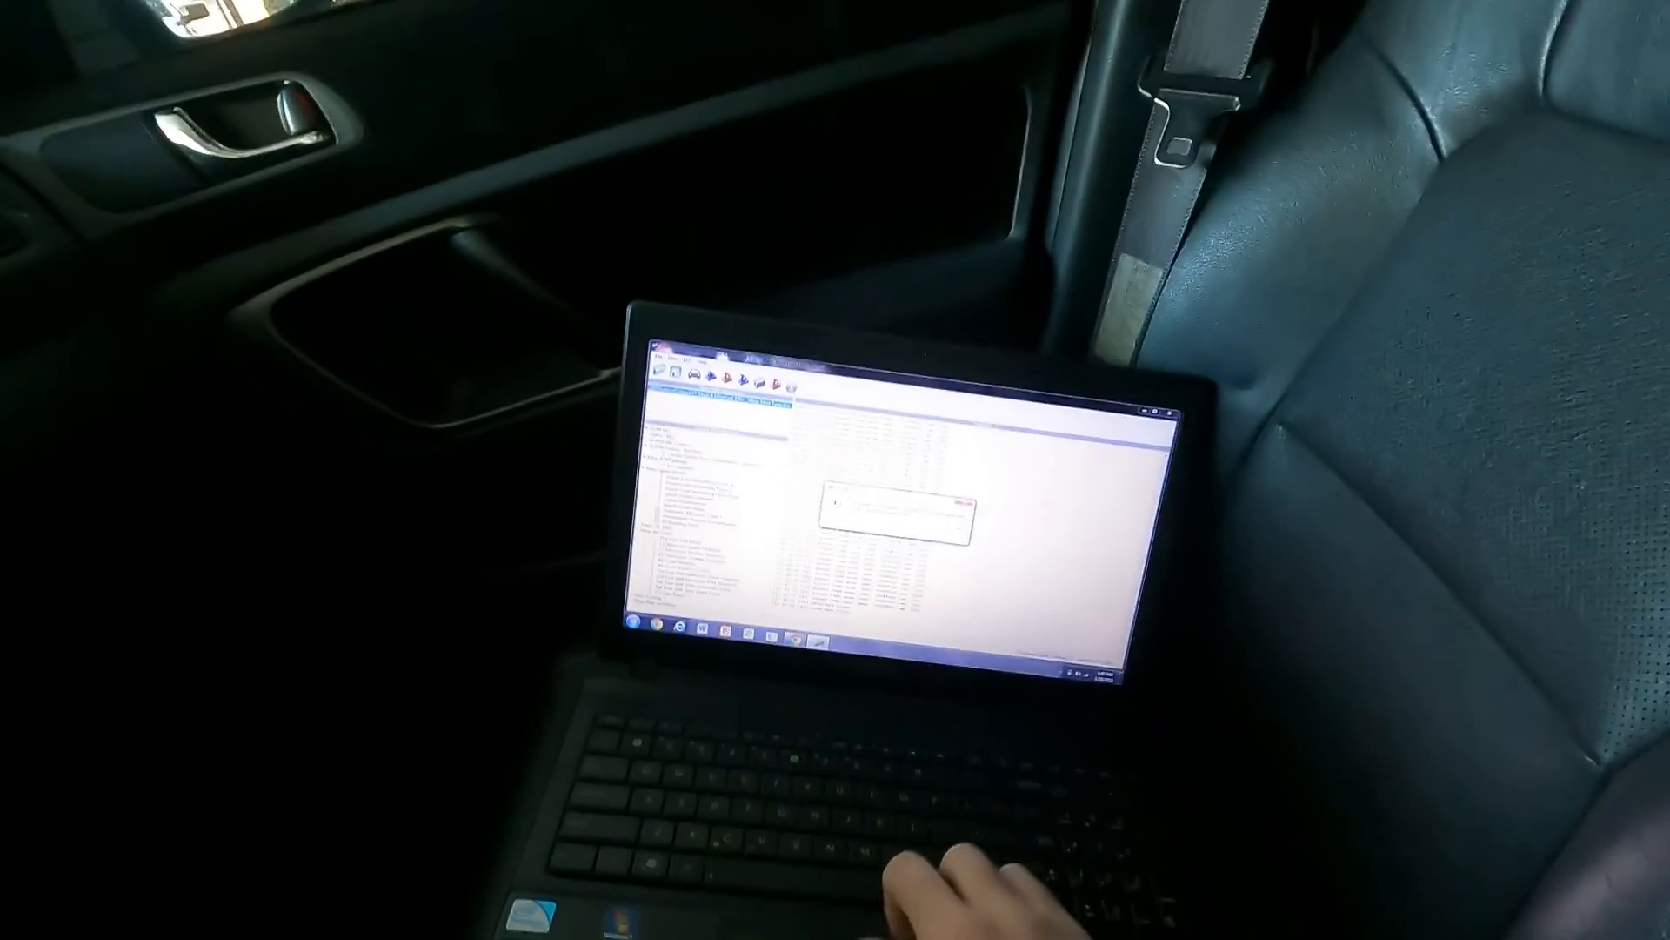
click(937, 493)
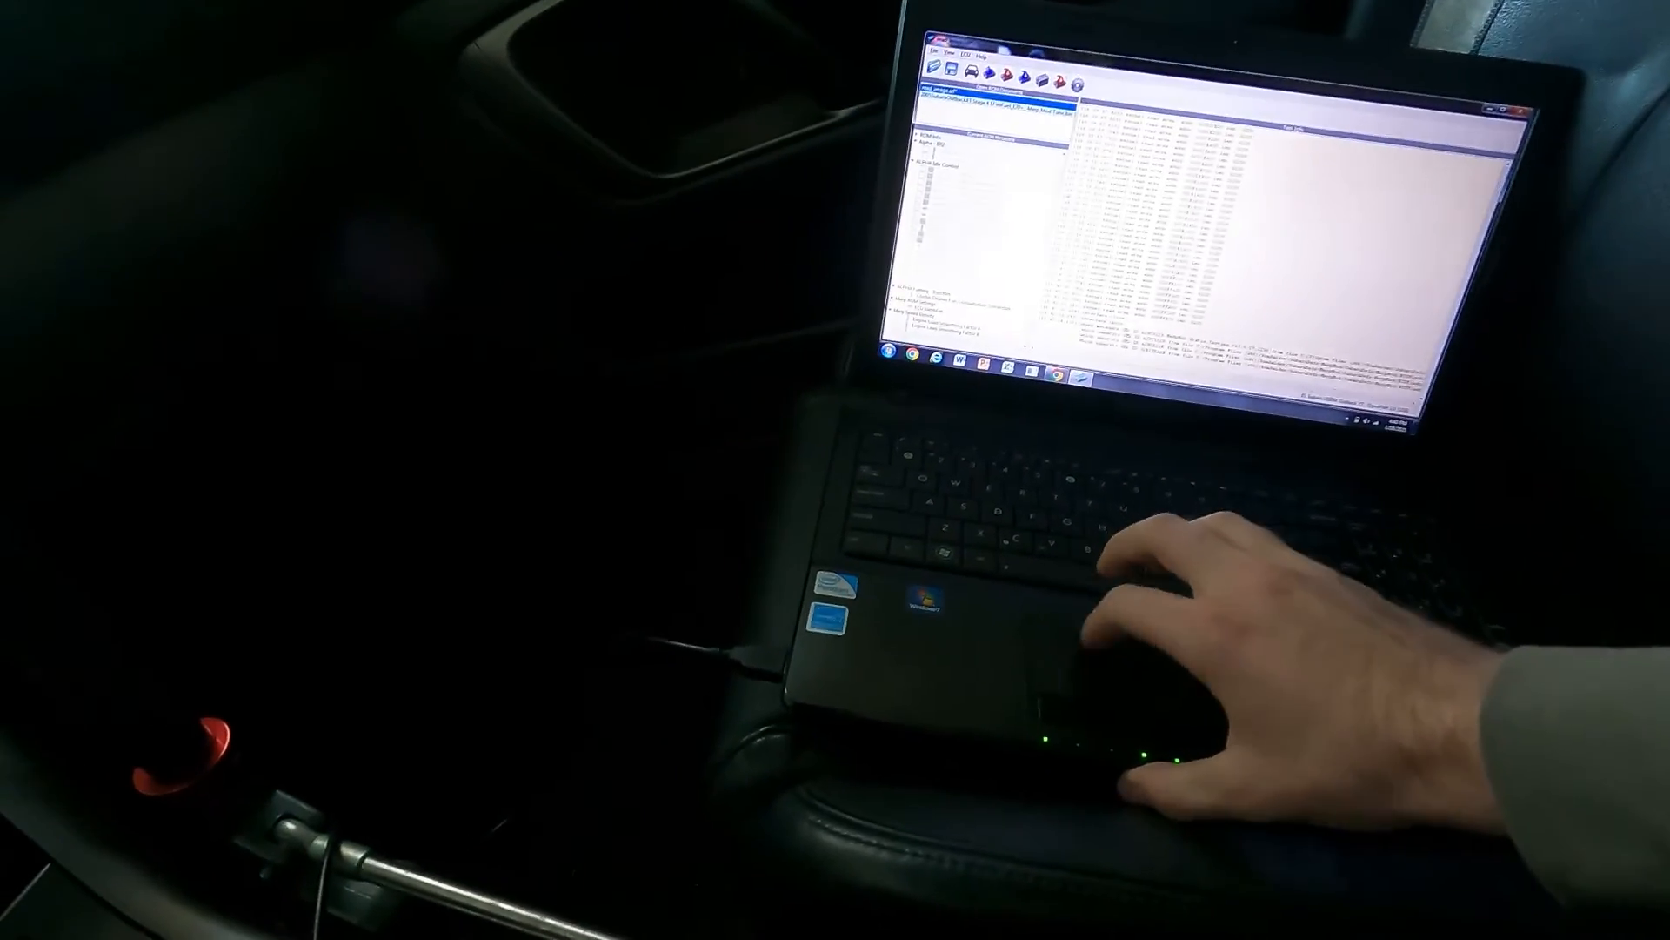
scroll(964, 227, down, 10)
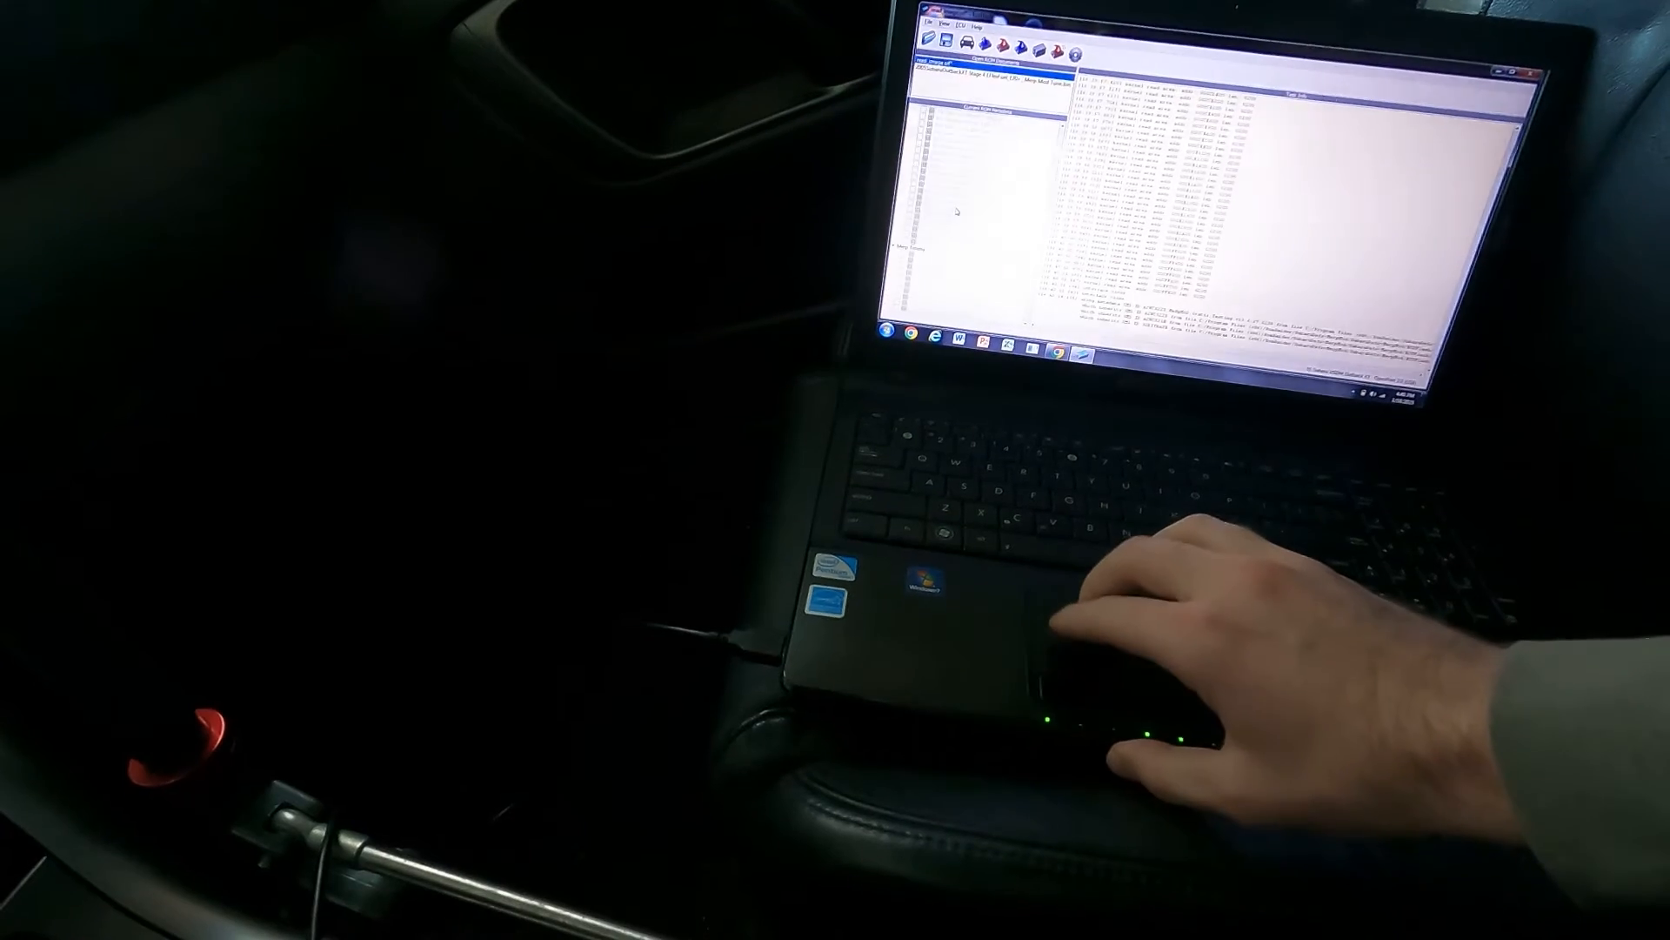
scroll(955, 212, up, 10)
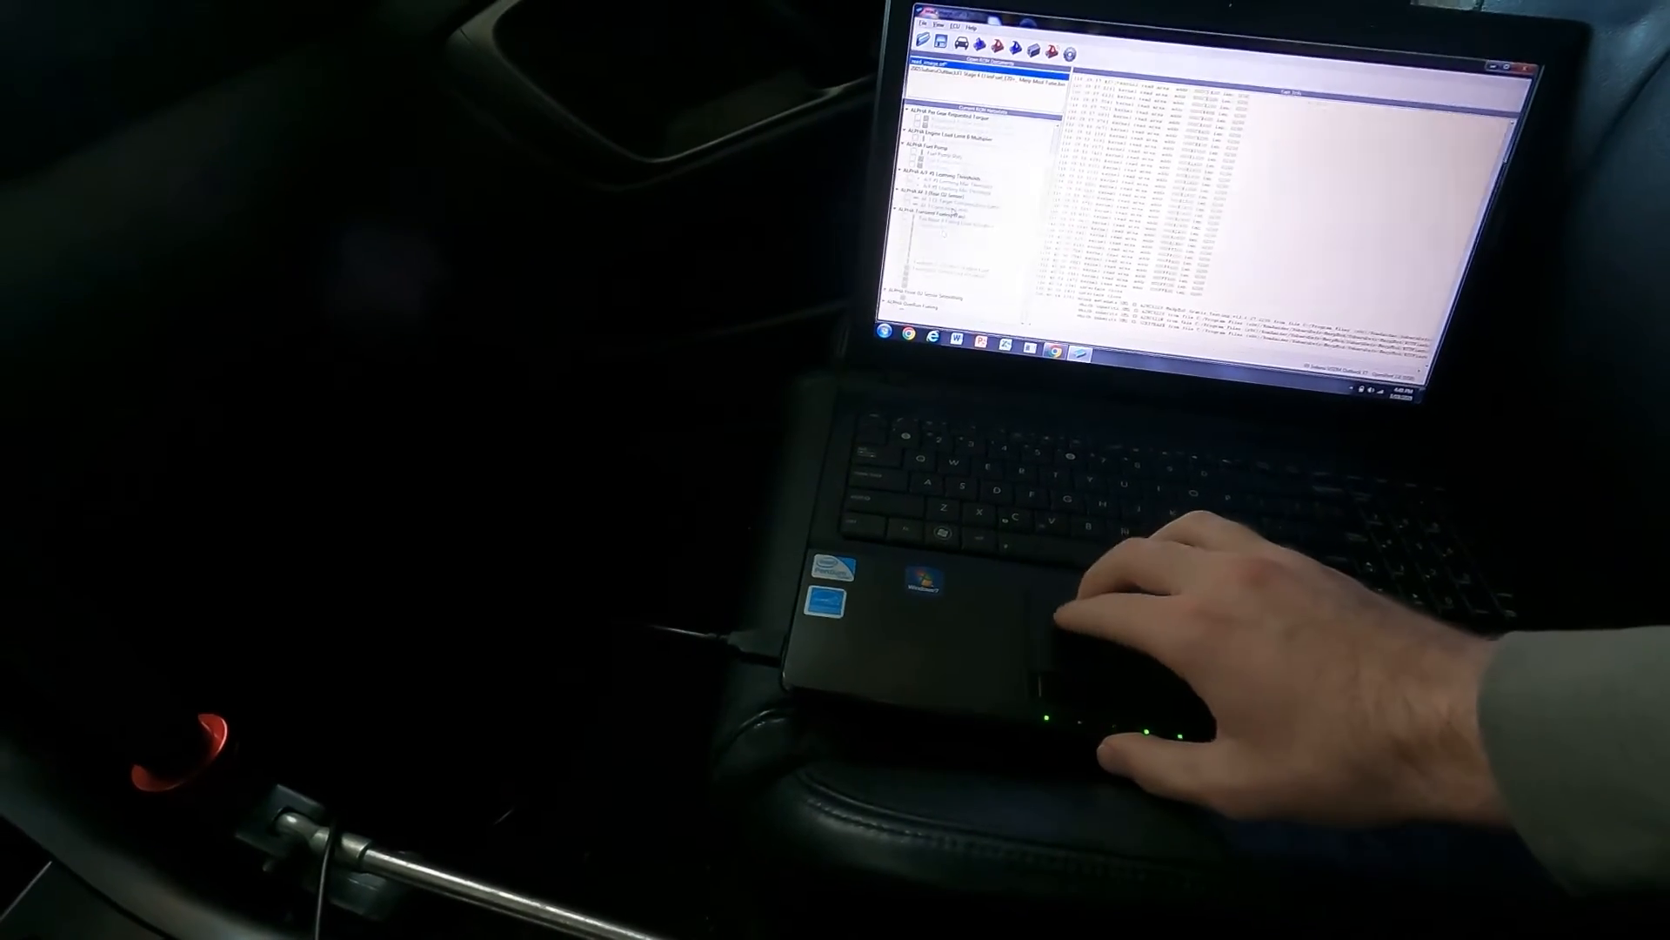
scroll(946, 233, down, 10)
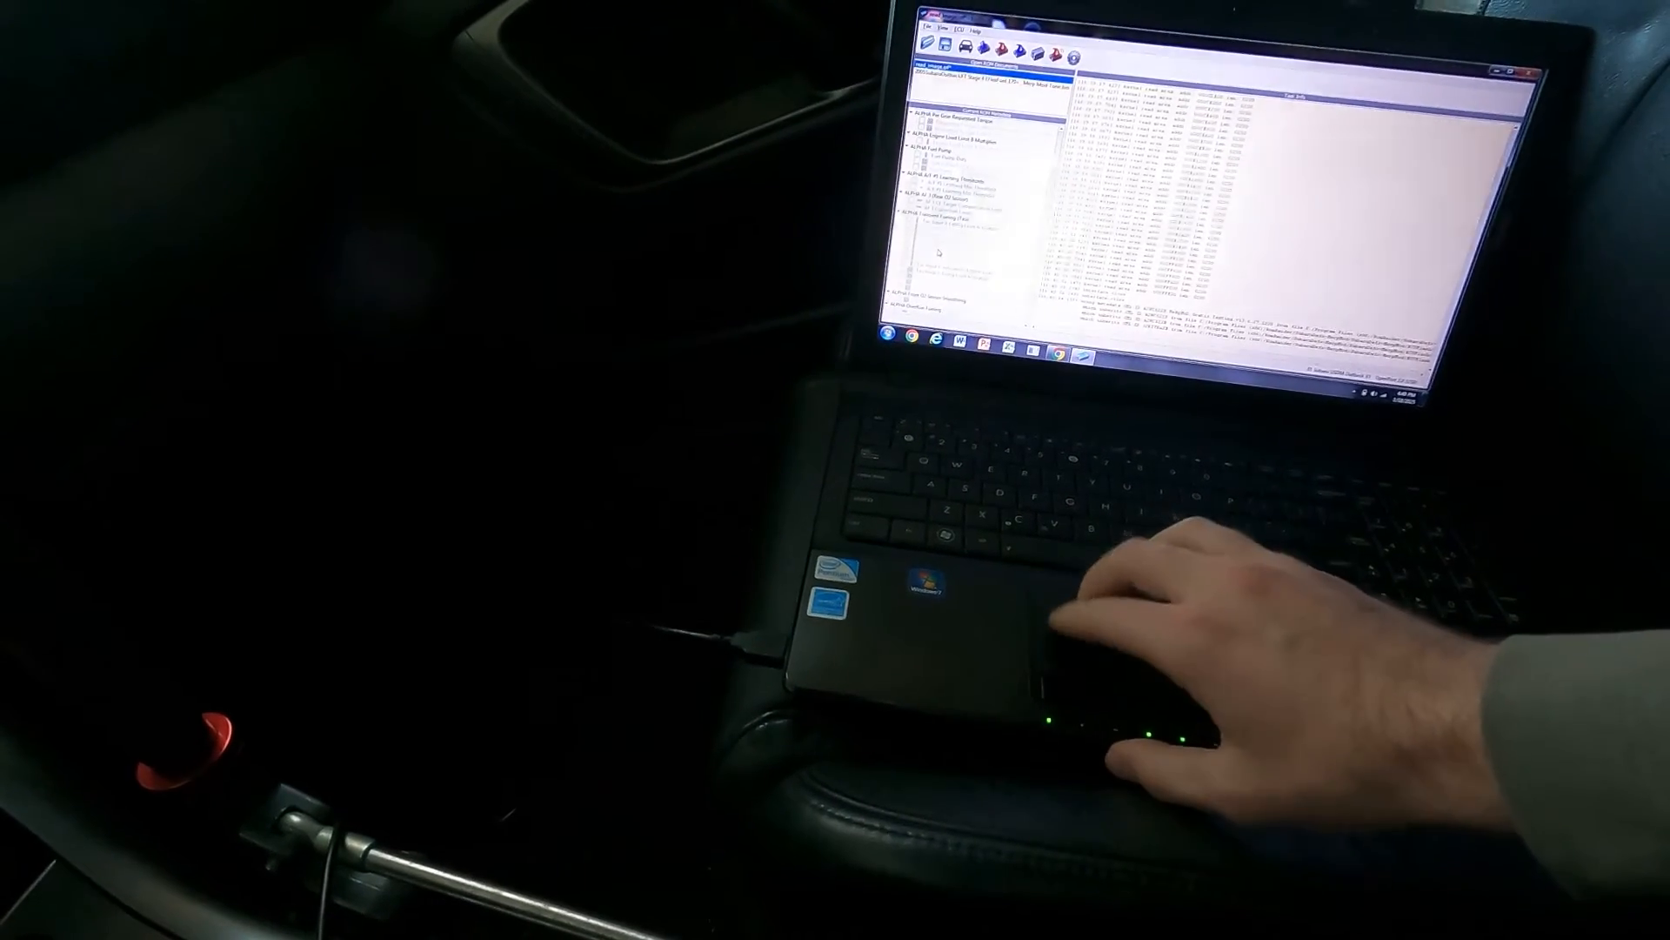
scroll(941, 251, up, 5)
click(941, 251)
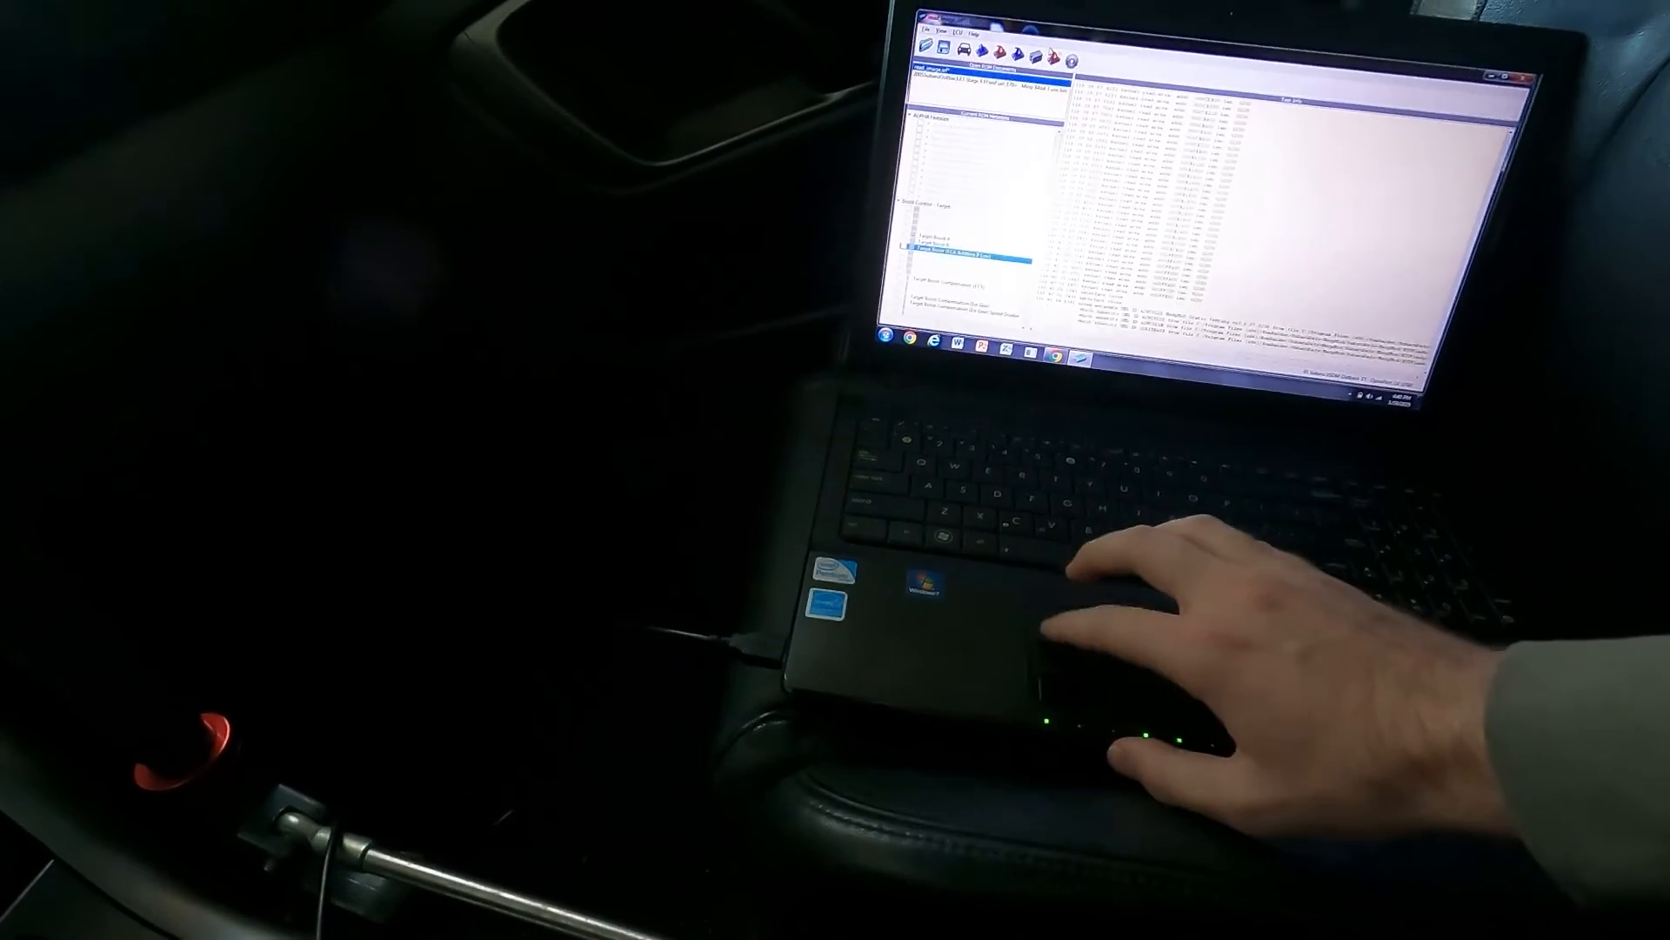
scroll(955, 252, up, 10)
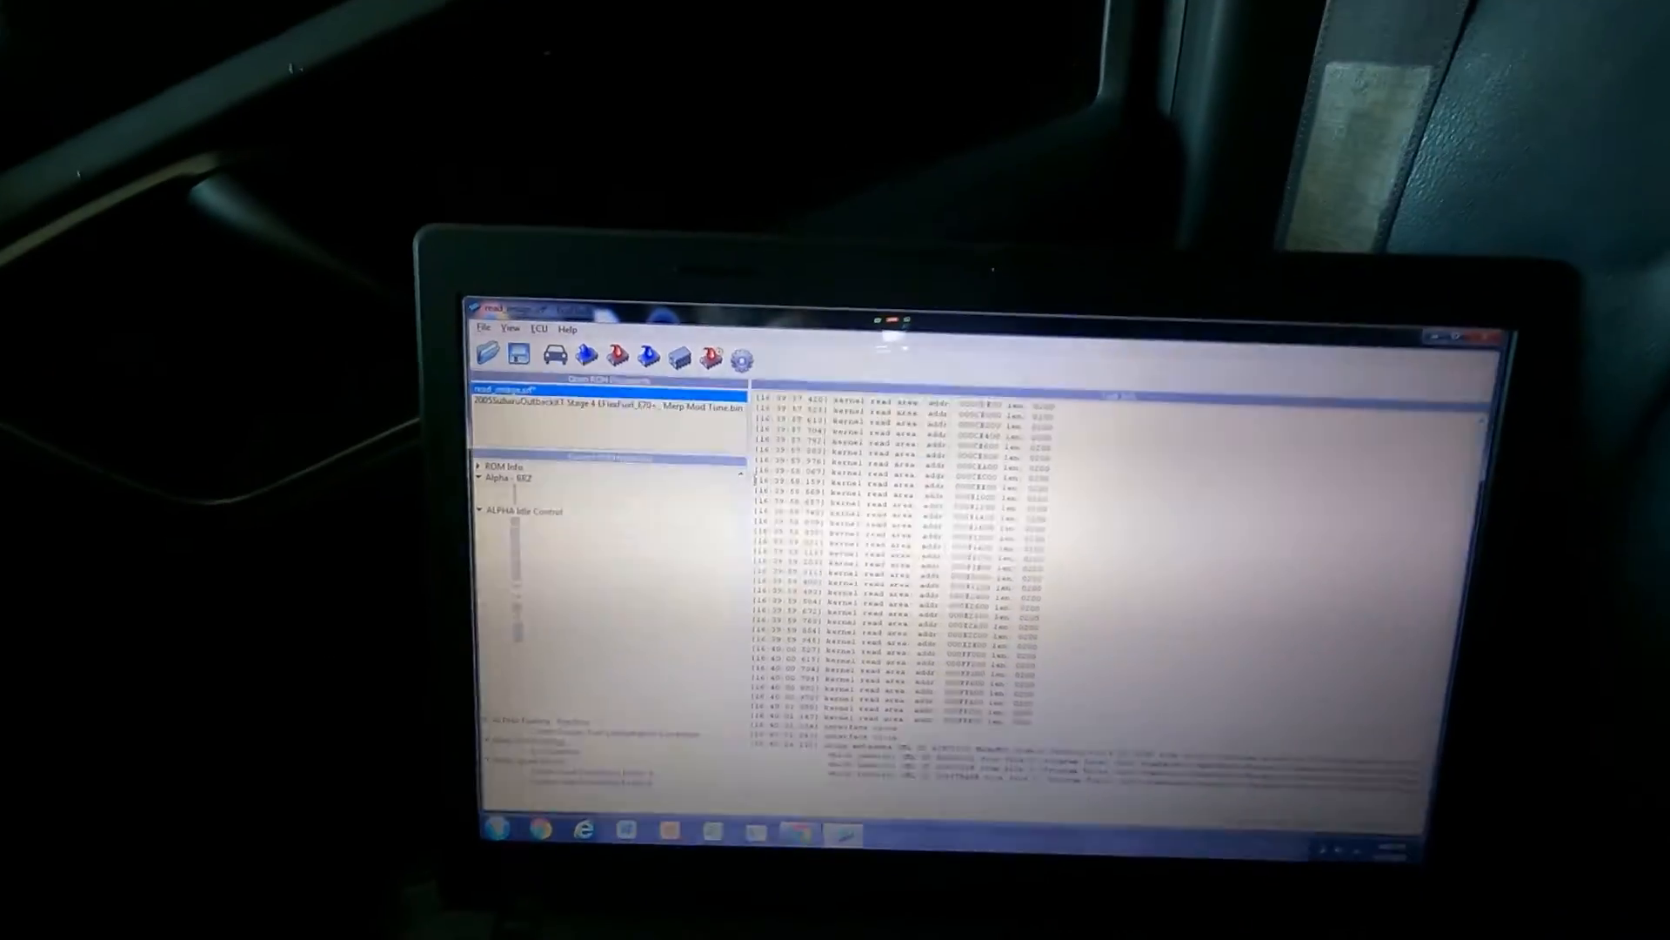
- Save the ROM image read from the ECU under the file name Stock tune file
click(513, 326)
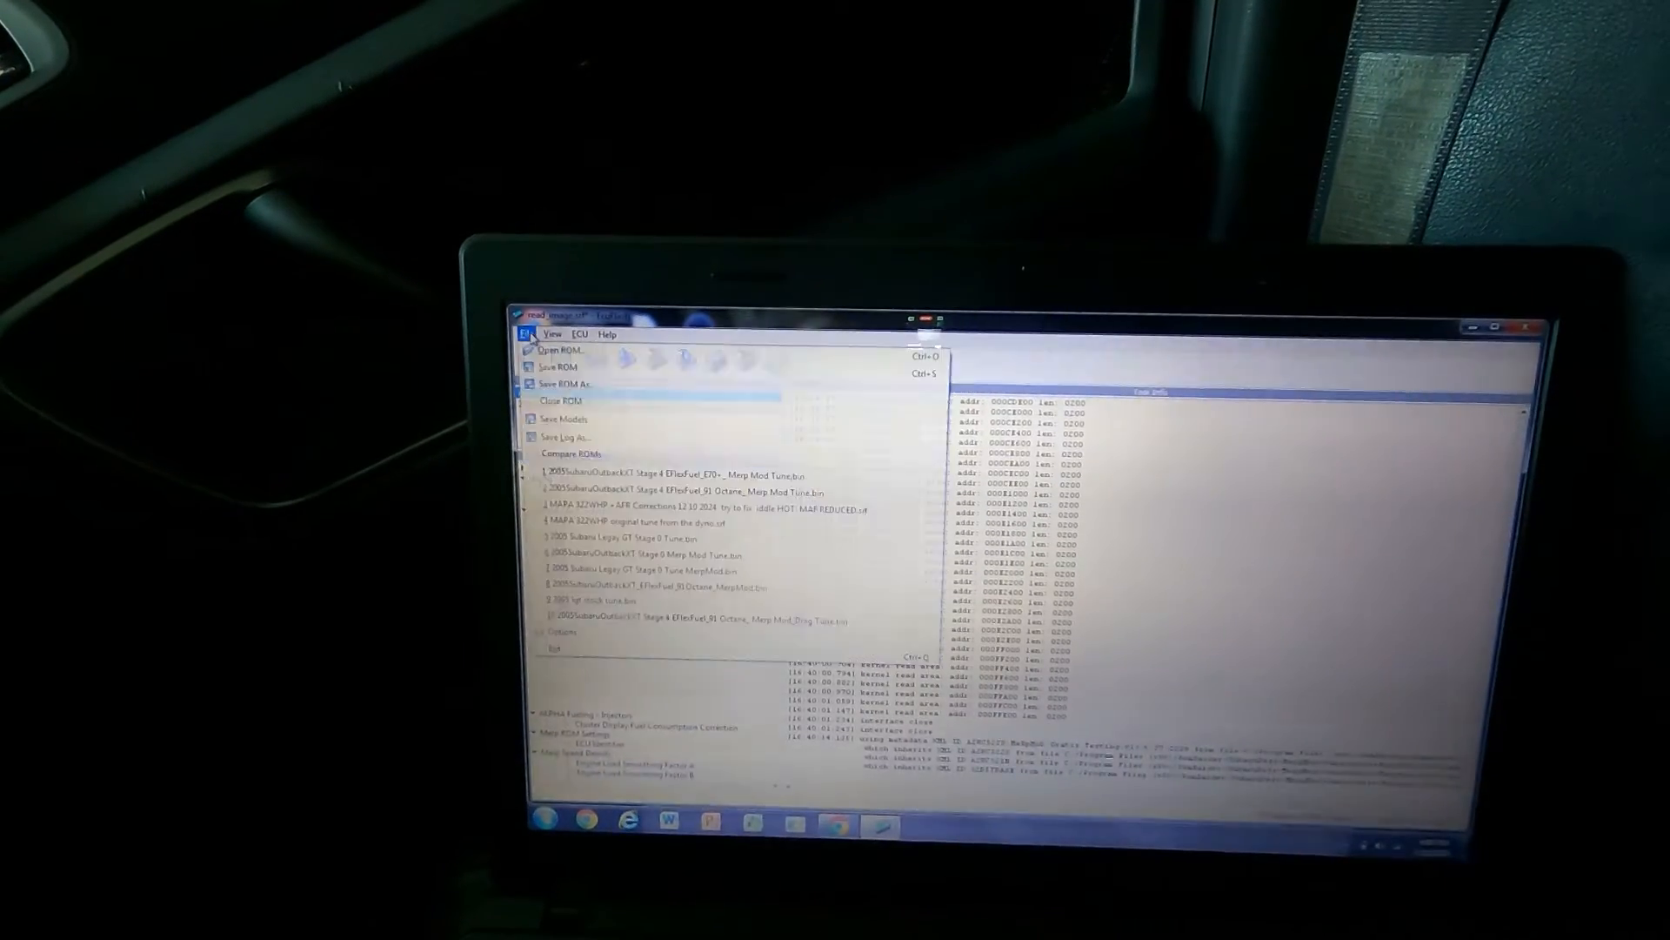
click(564, 387)
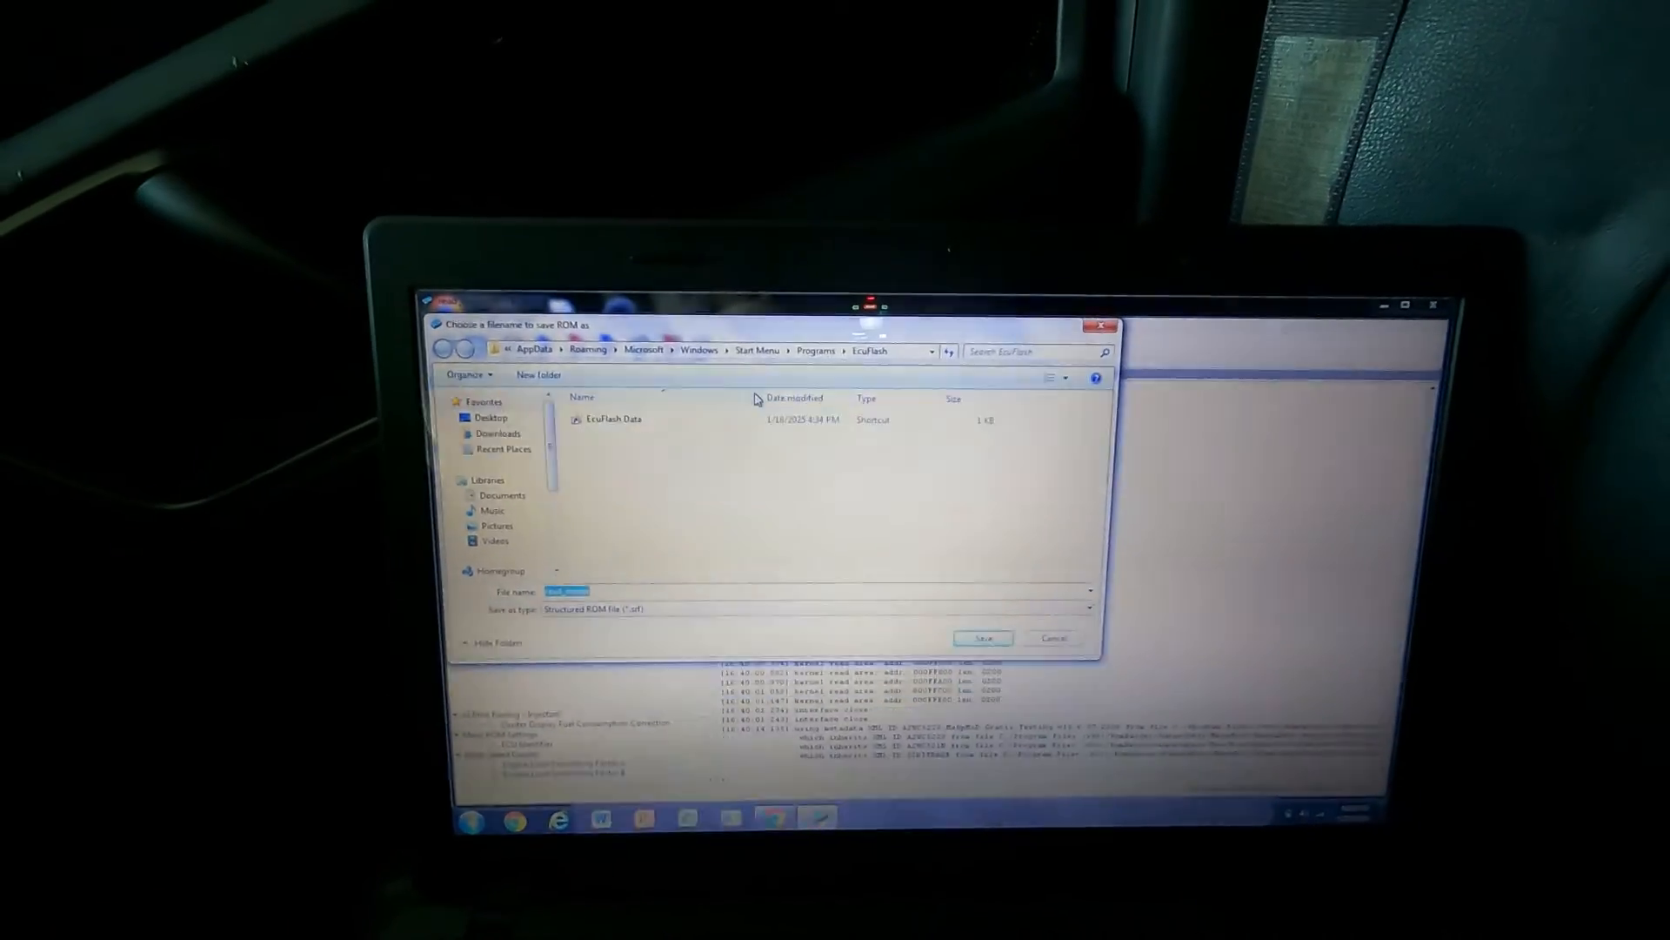
text(Sto)
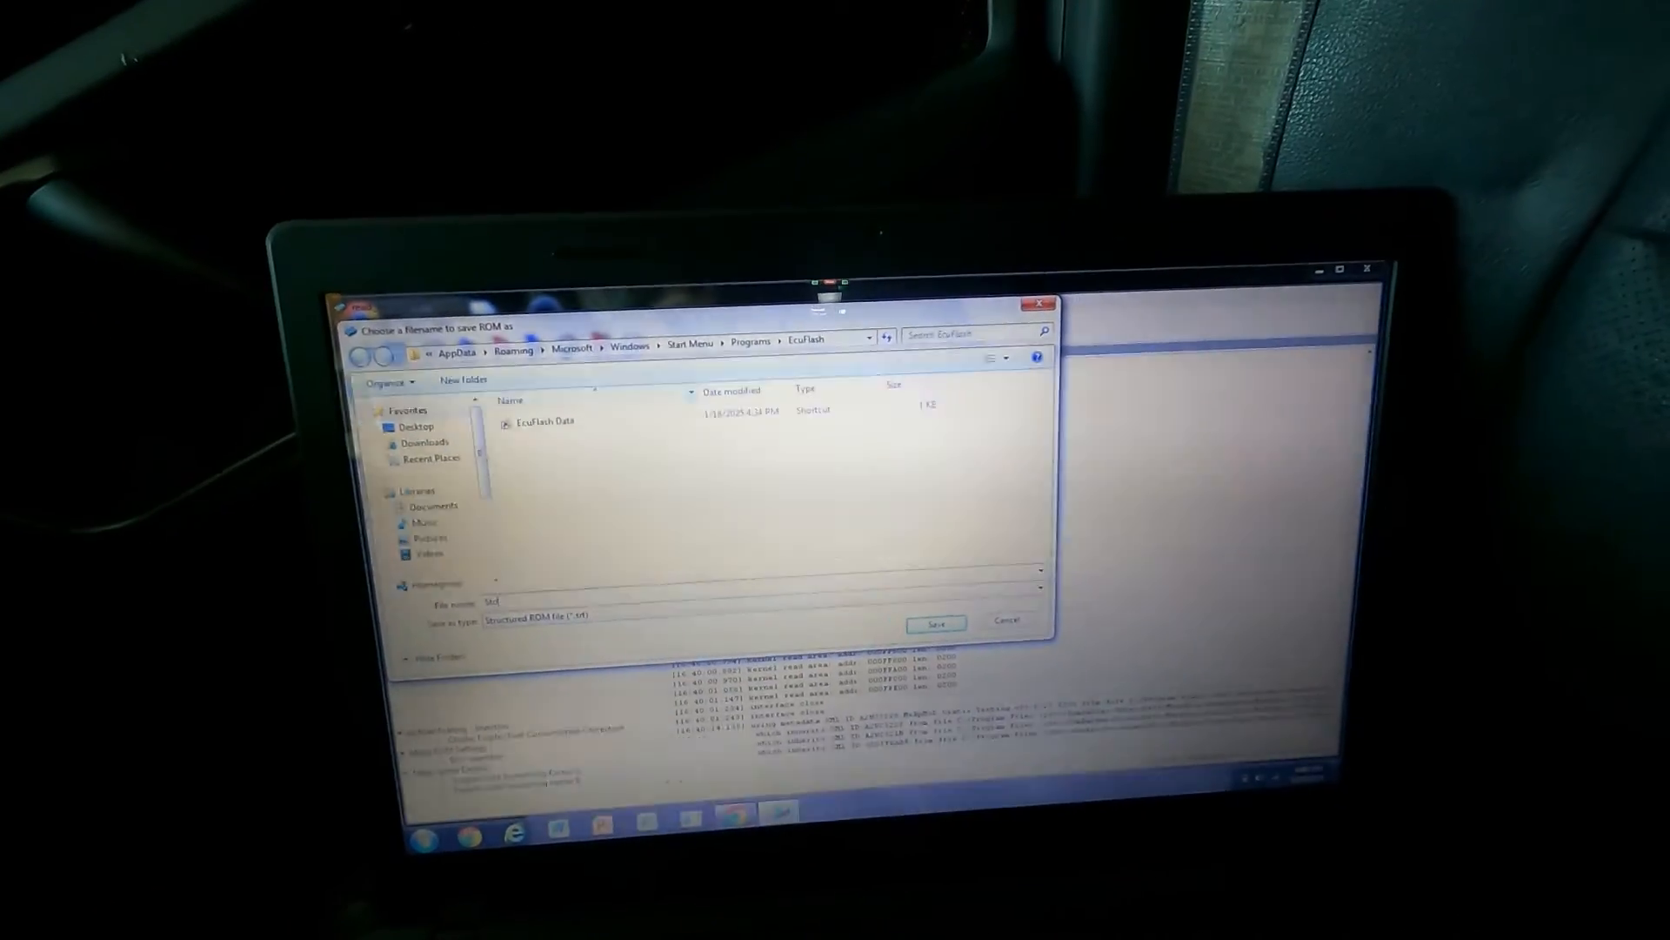
text(ck tune file)
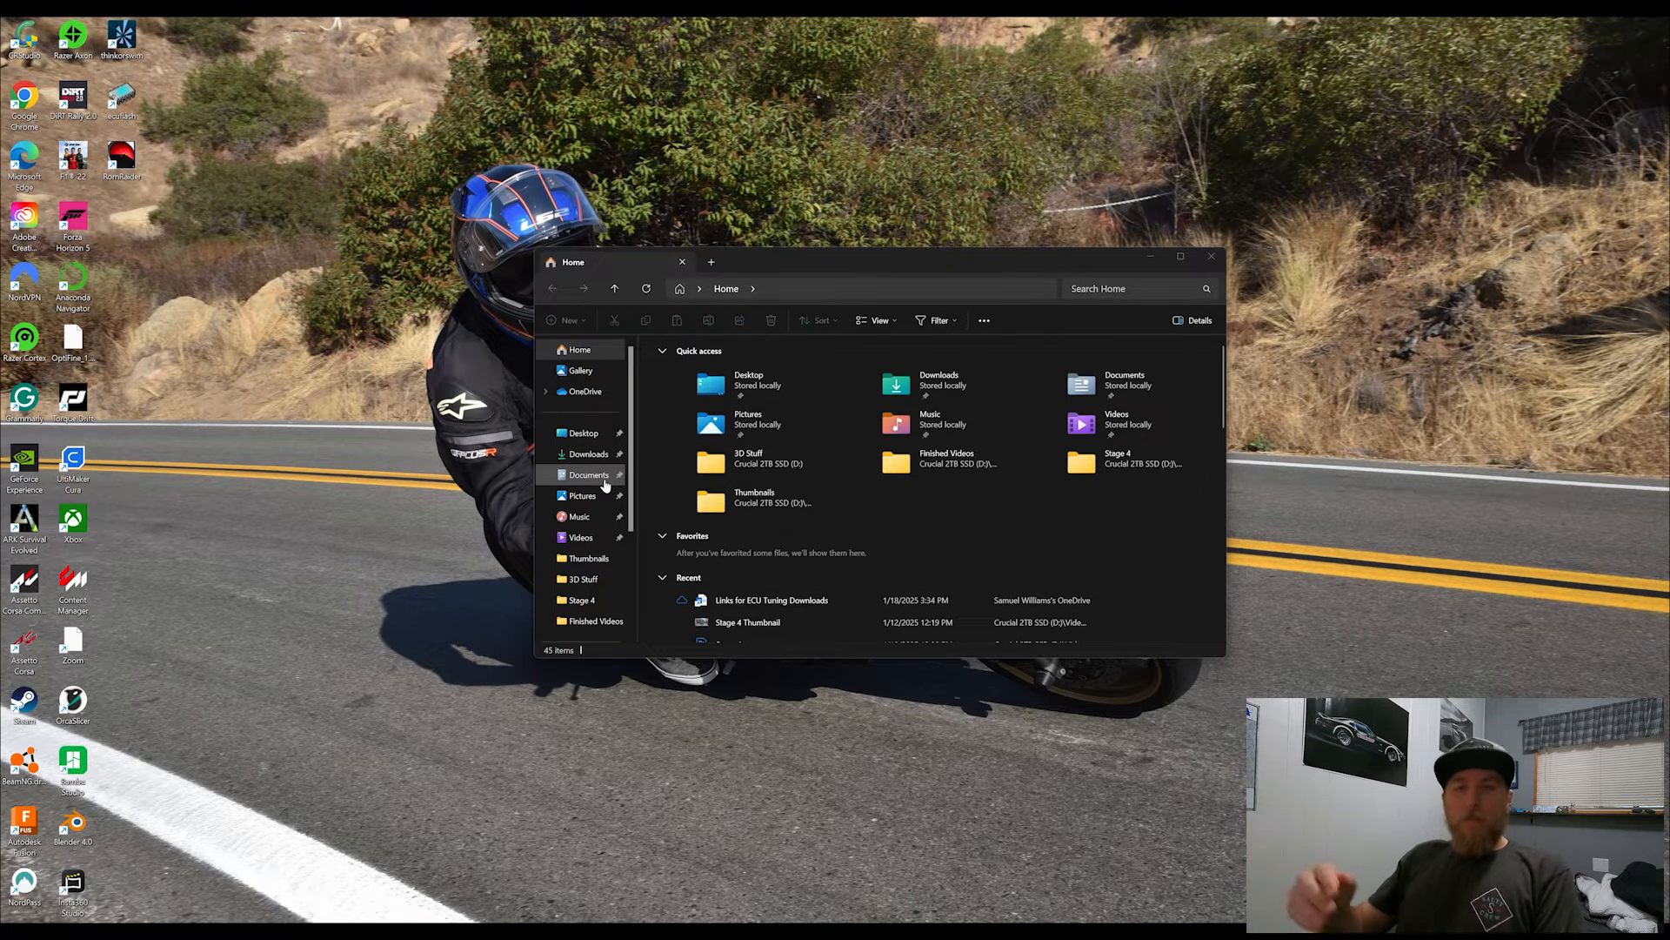
- Look in the ECU MAPS folder inside Documents > Romraider Files for the stock ROM file, then minimize File Explorer
click(562, 474)
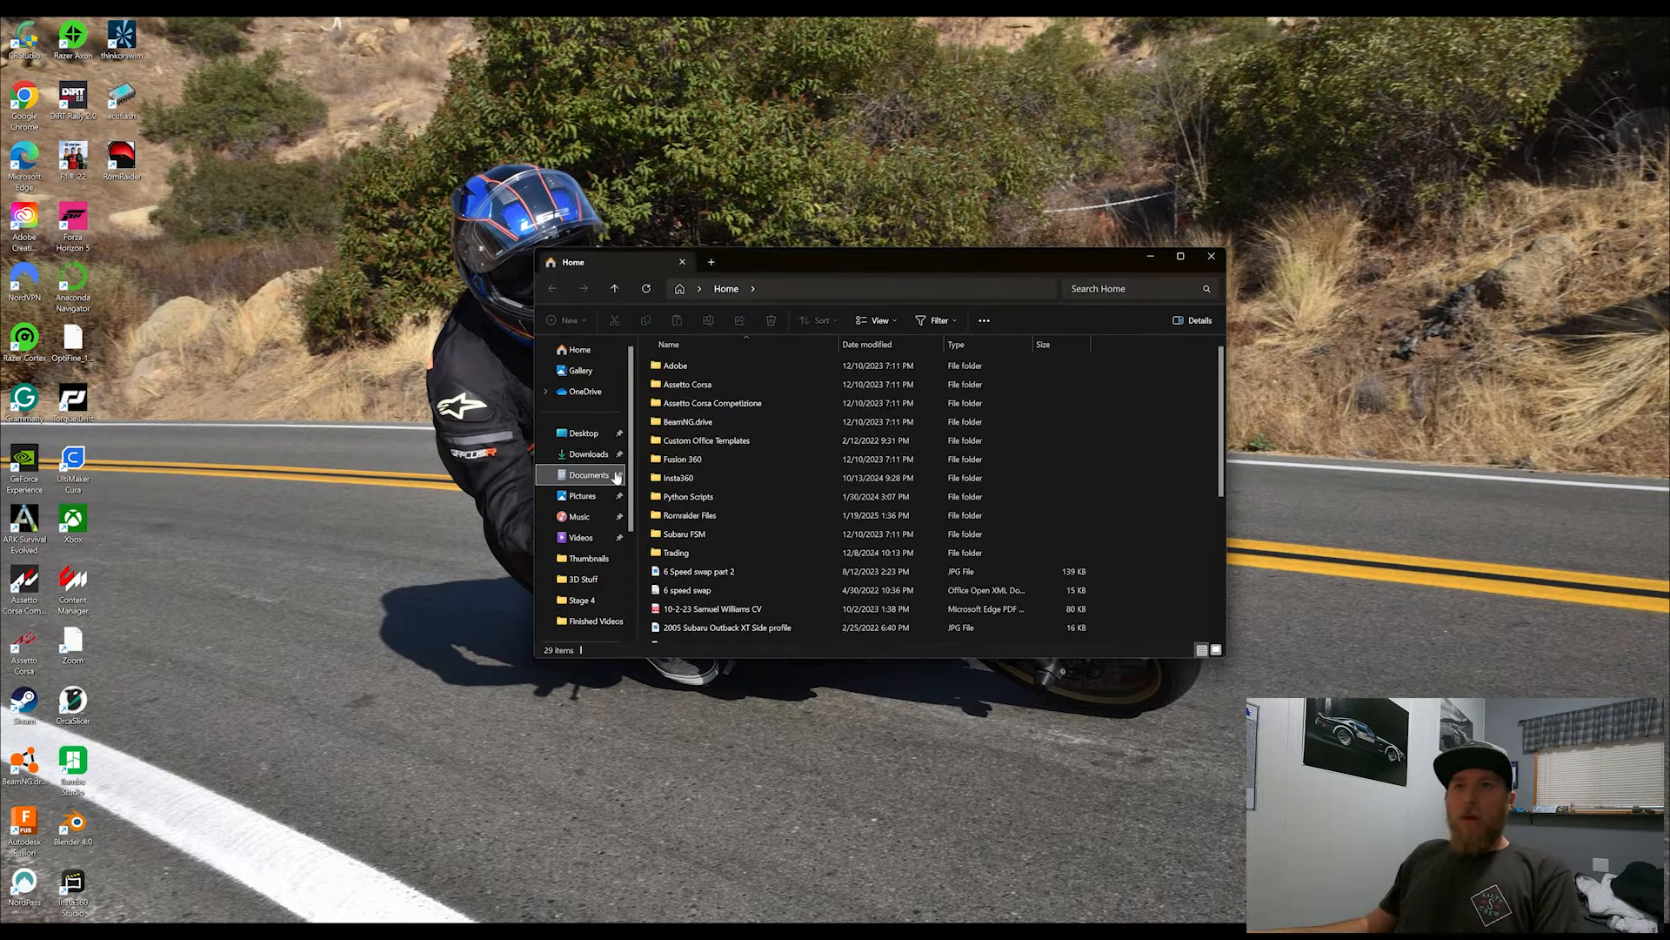
click(698, 519)
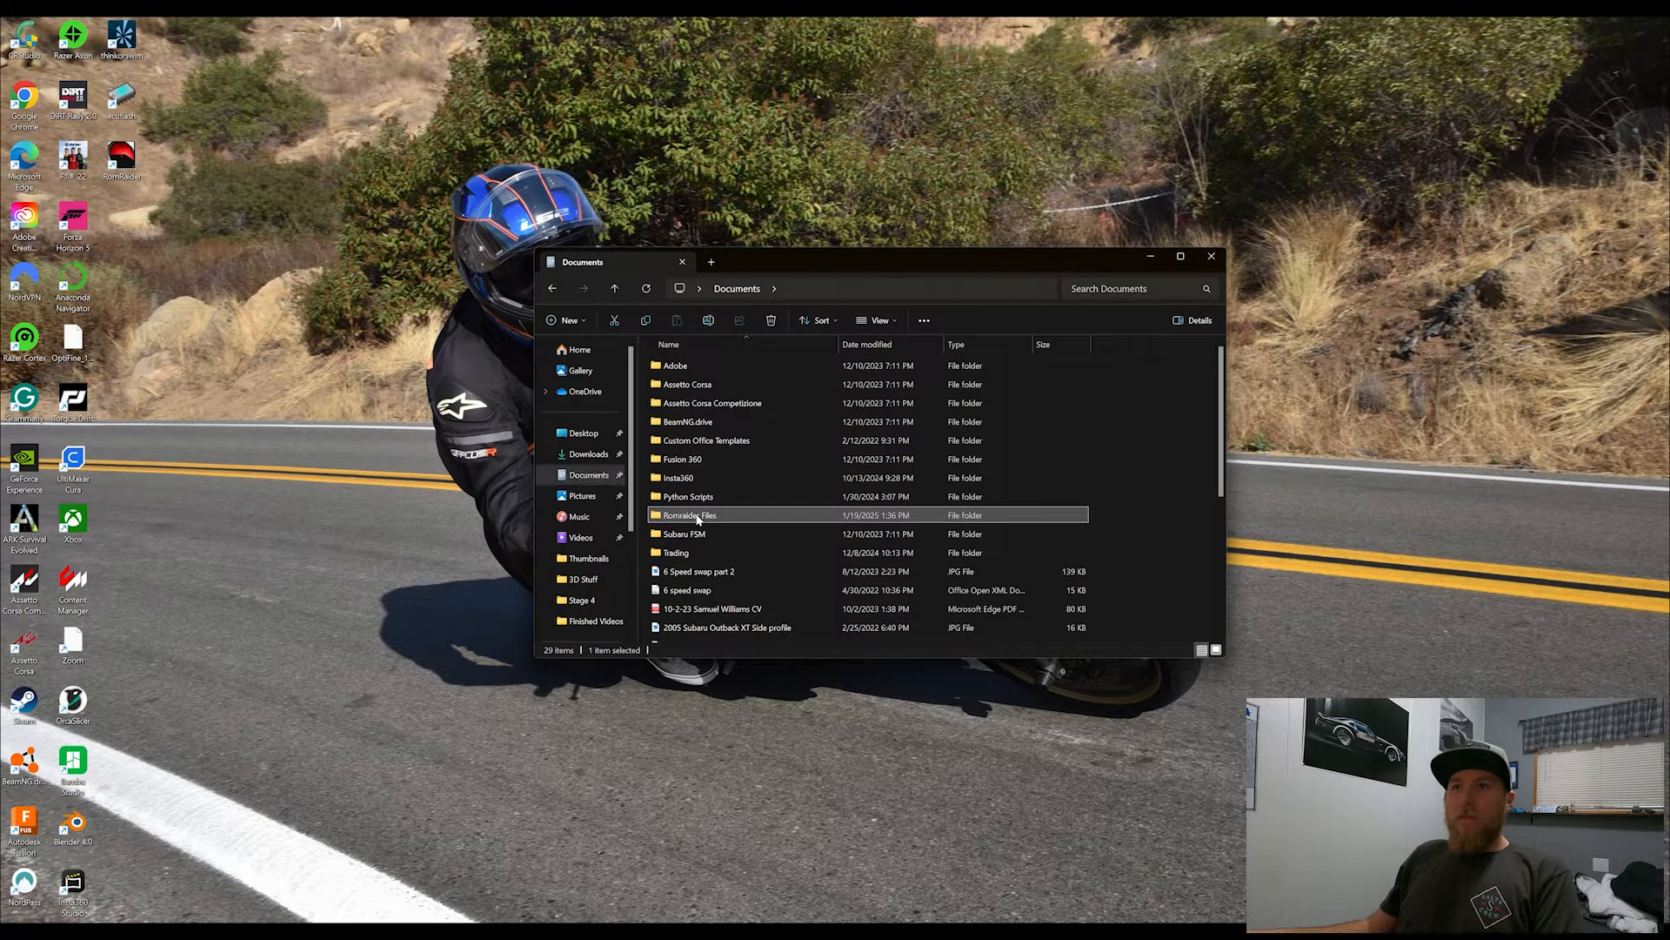
double_click(699, 517)
double_click(699, 370)
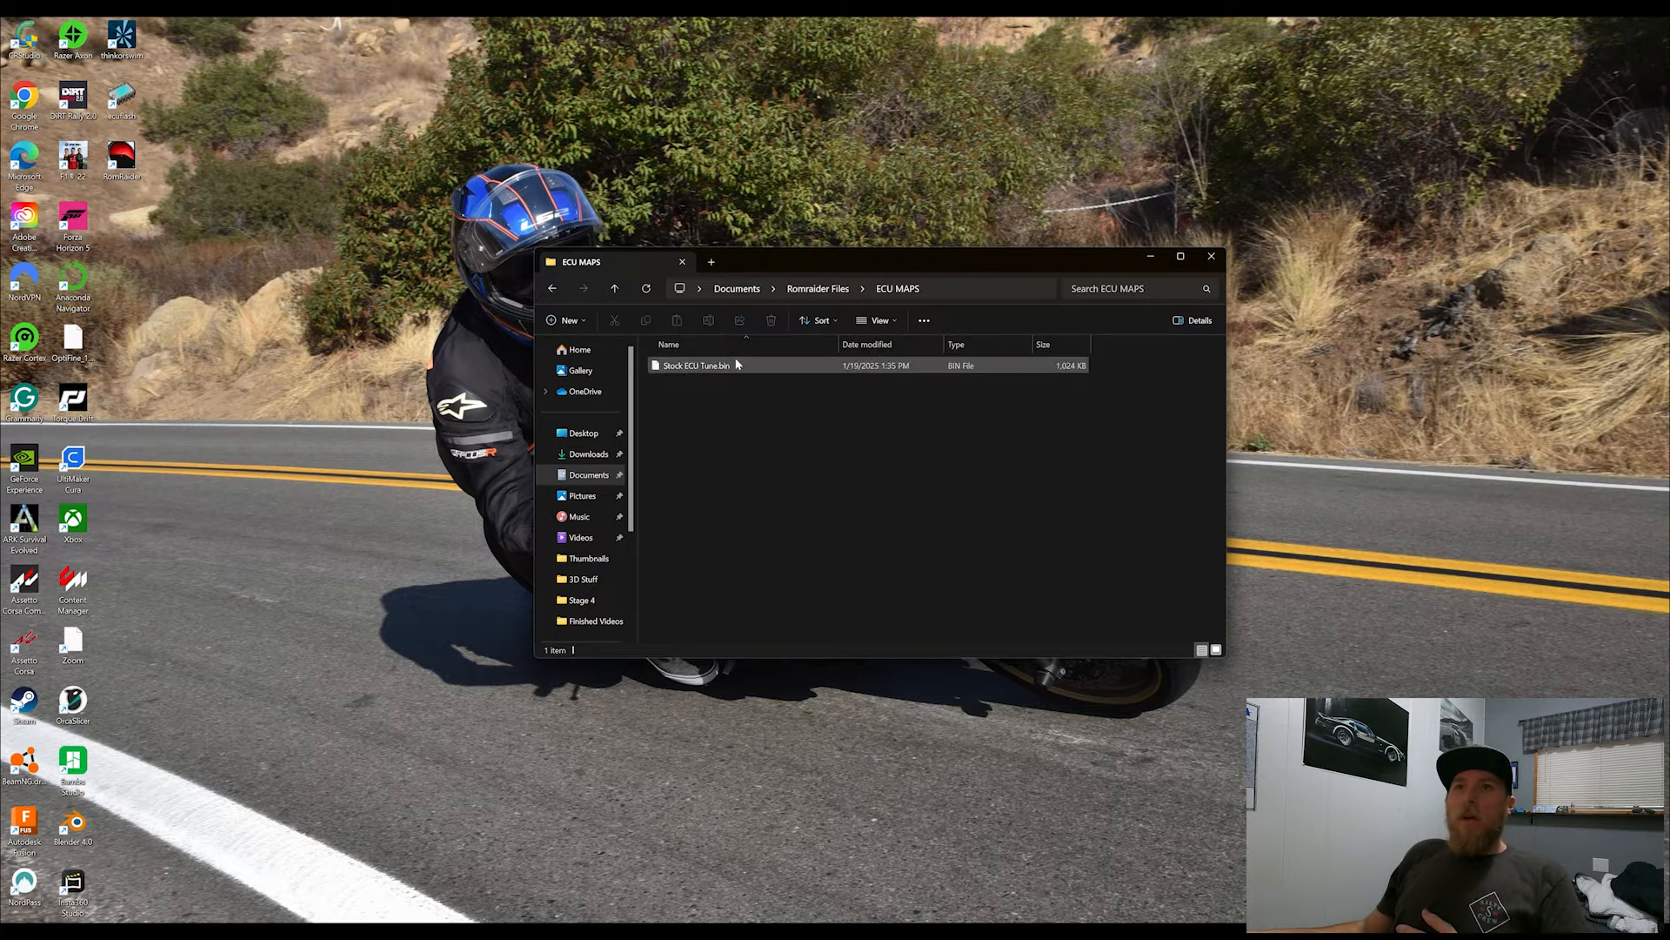
click(1162, 259)
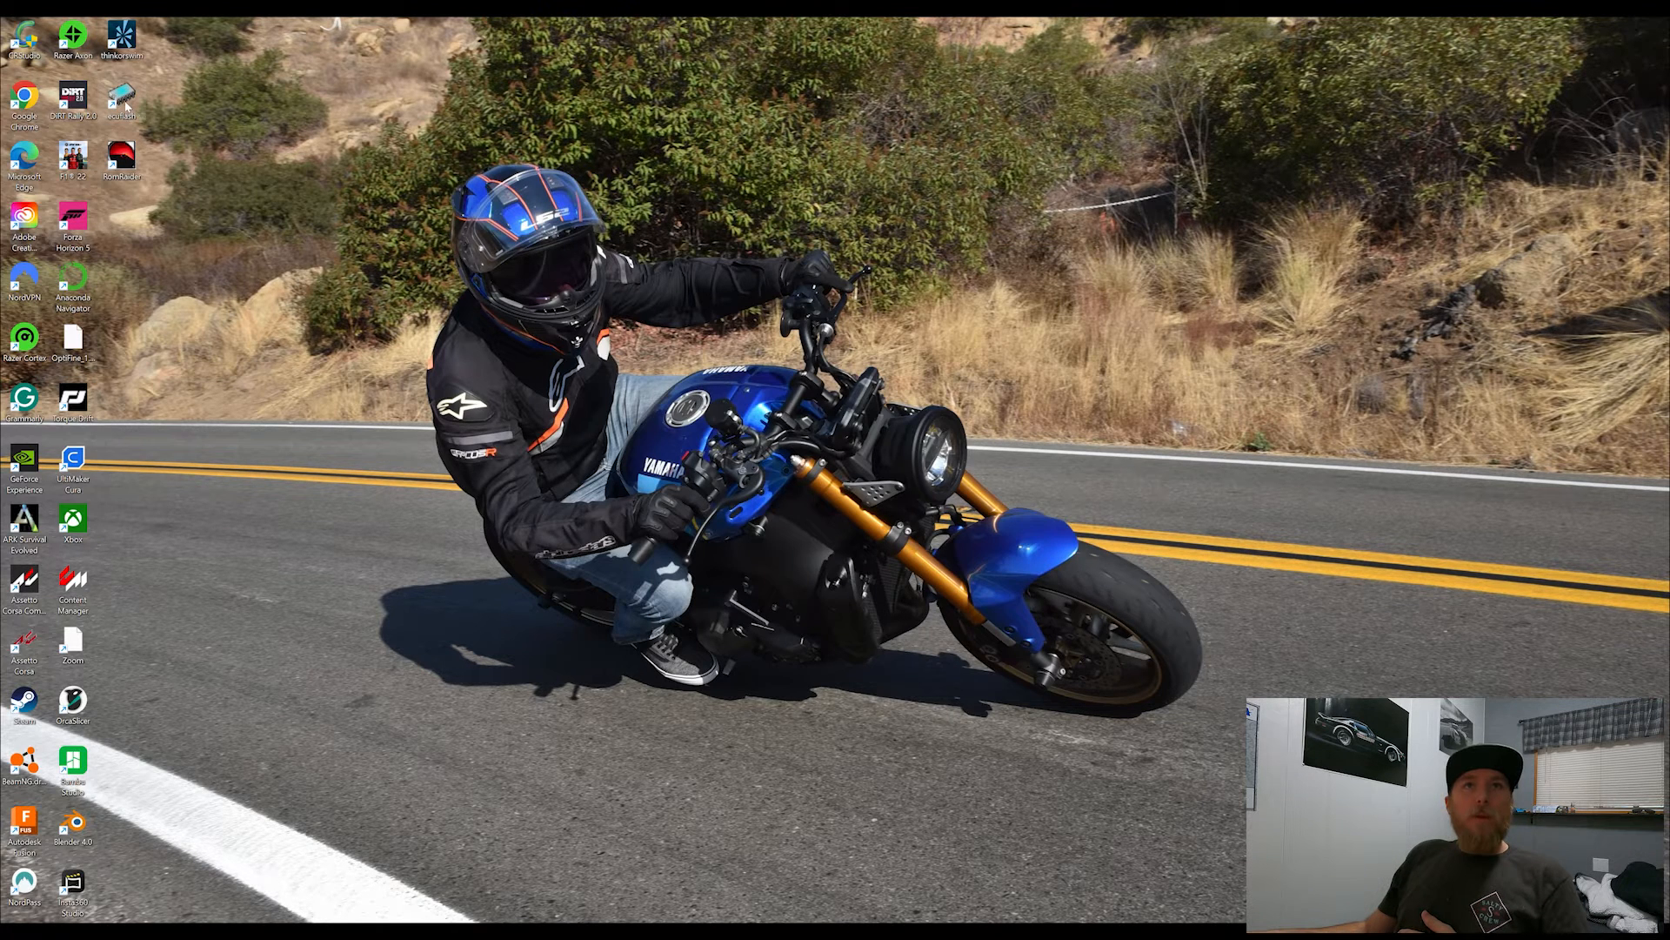
- Launch EcuFlash and open Stock ECU Tune.bin from the ECU MAPS folder in Documents > Romraider Files
double_click(126, 104)
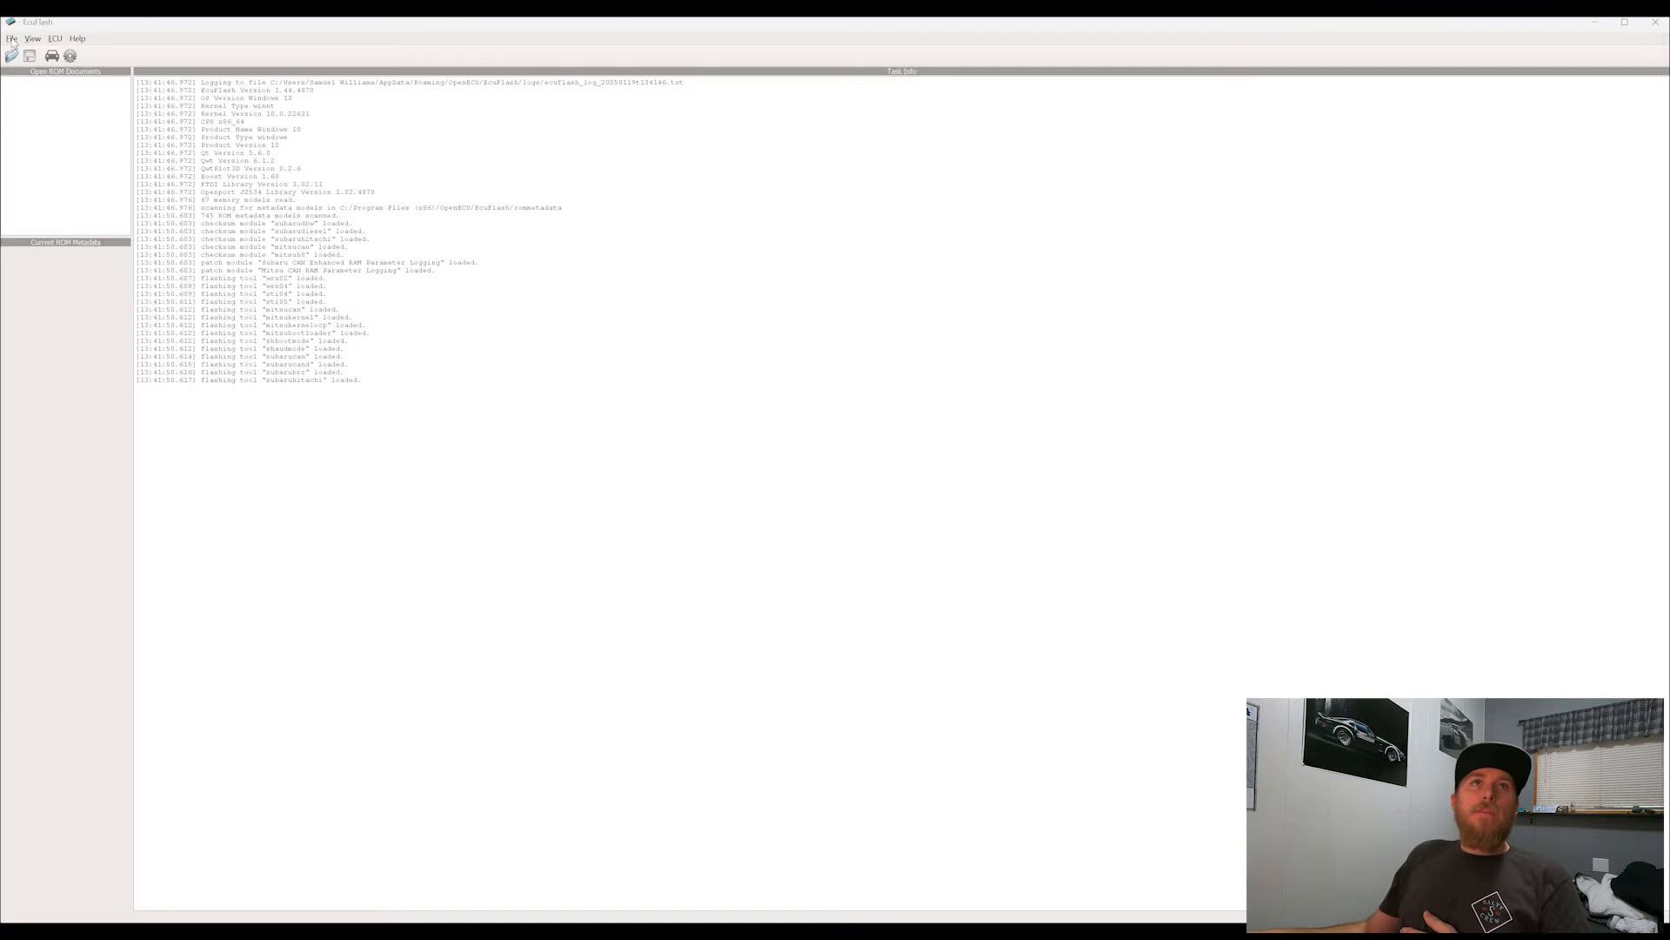
click(11, 40)
click(11, 40)
click(11, 40)
click(27, 54)
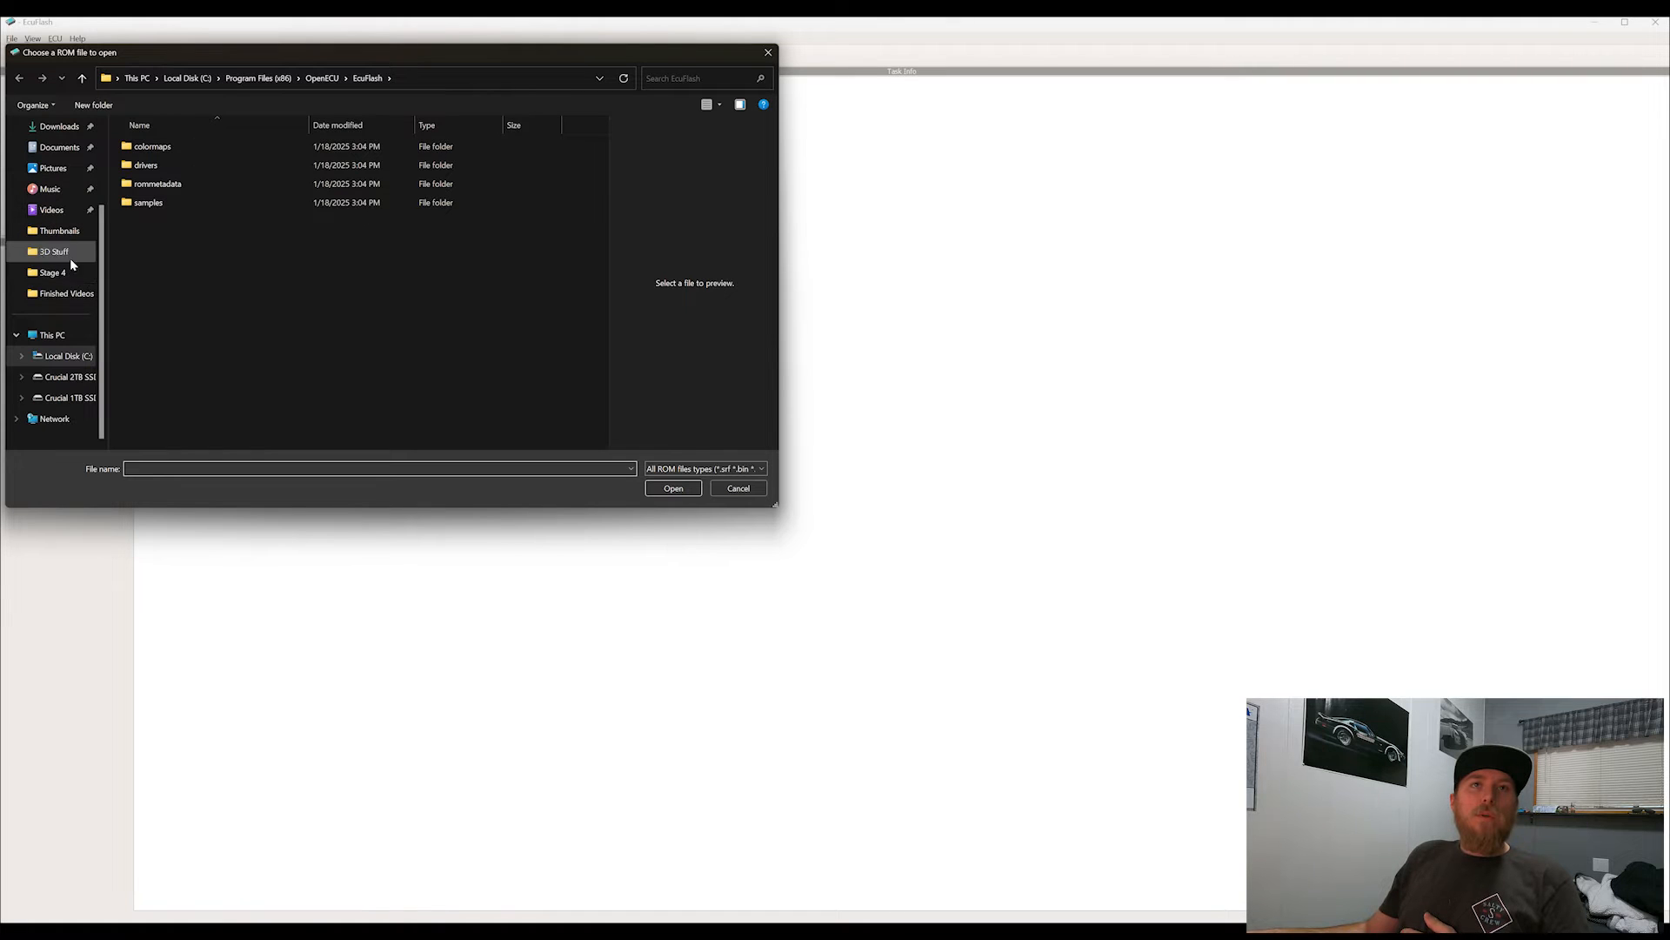
click(56, 154)
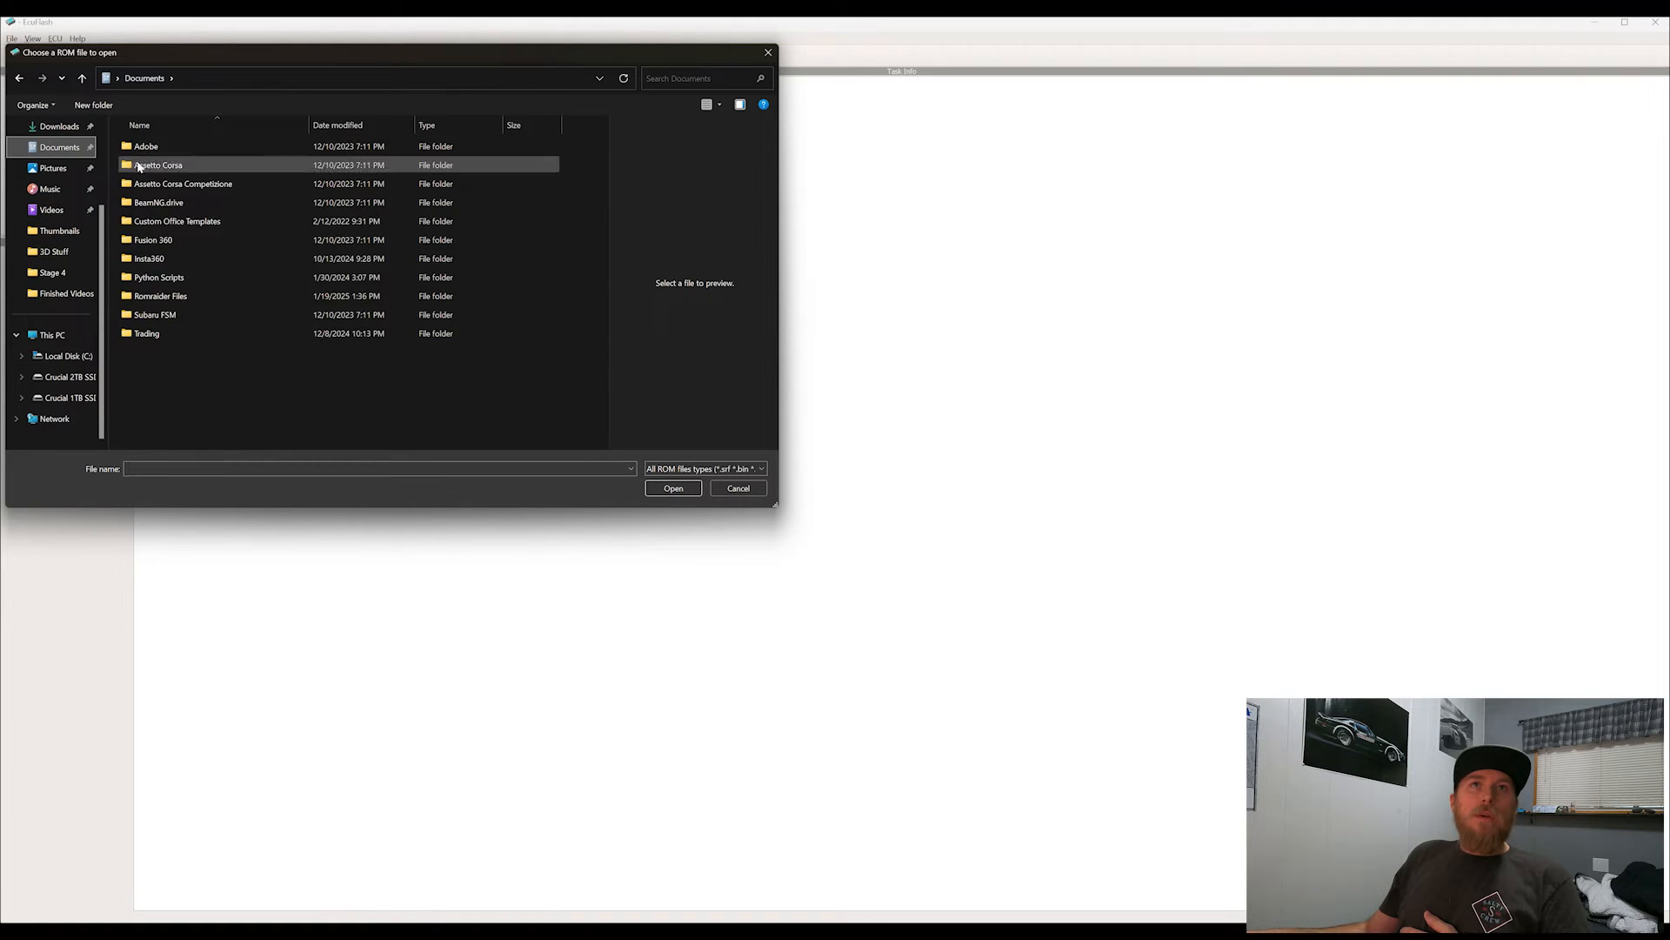
double_click(166, 297)
double_click(153, 146)
double_click(176, 147)
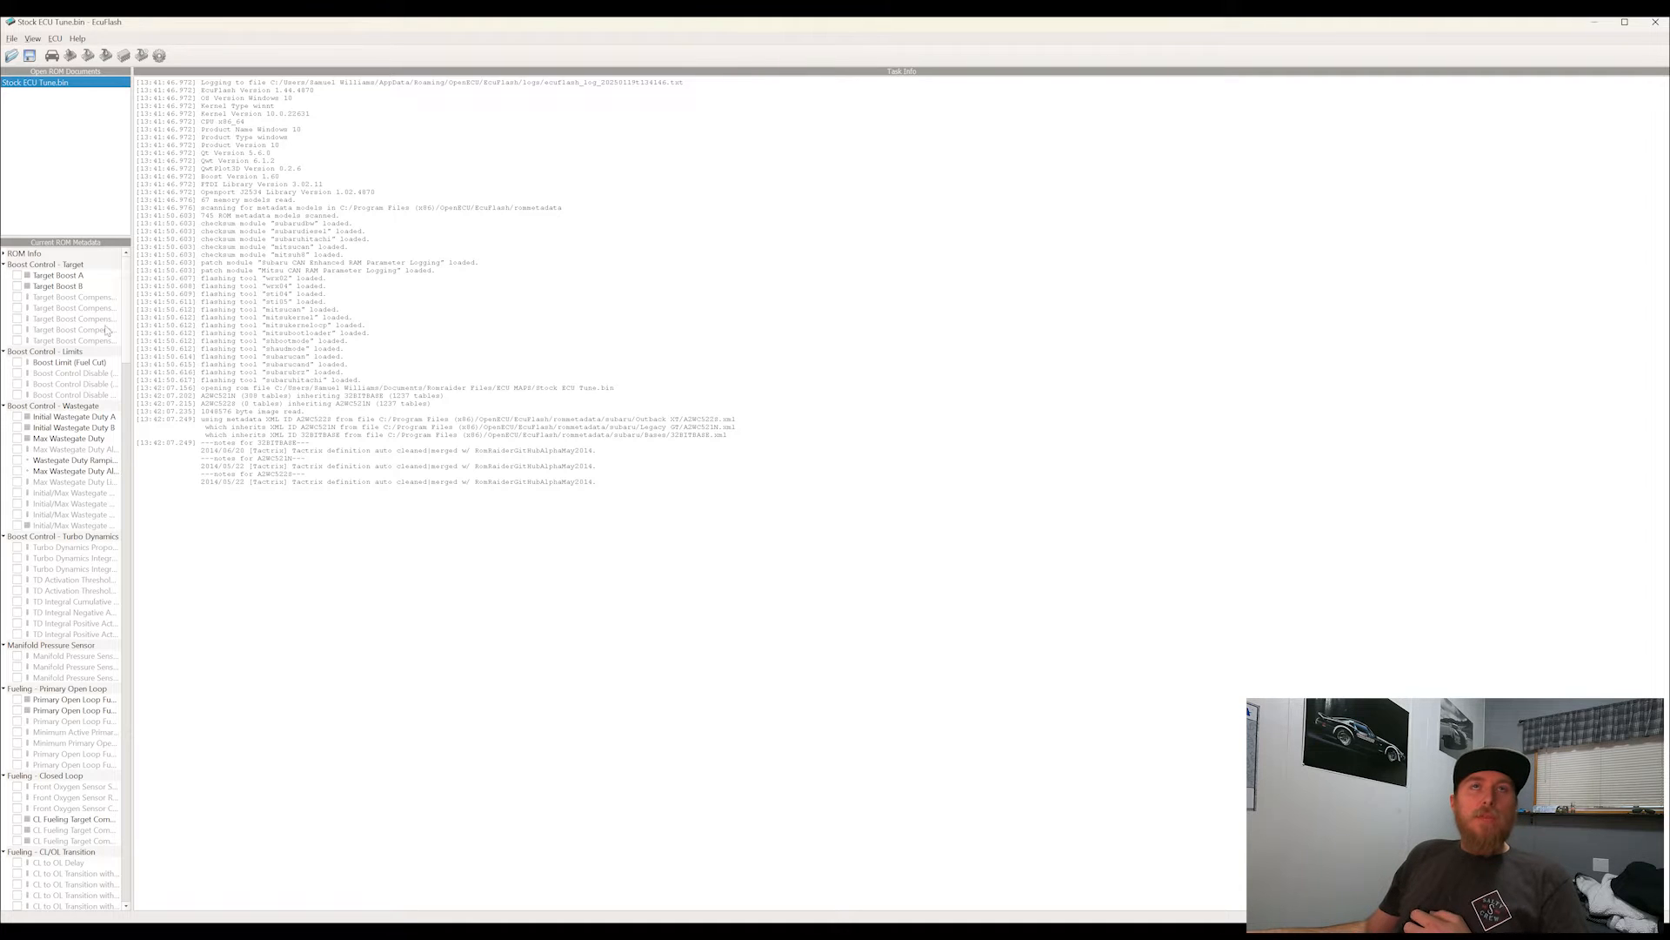
- Try to open a greyed-out Turbo Dynamics table and the Injector Latency table, dismissing the user level notices
click(17, 549)
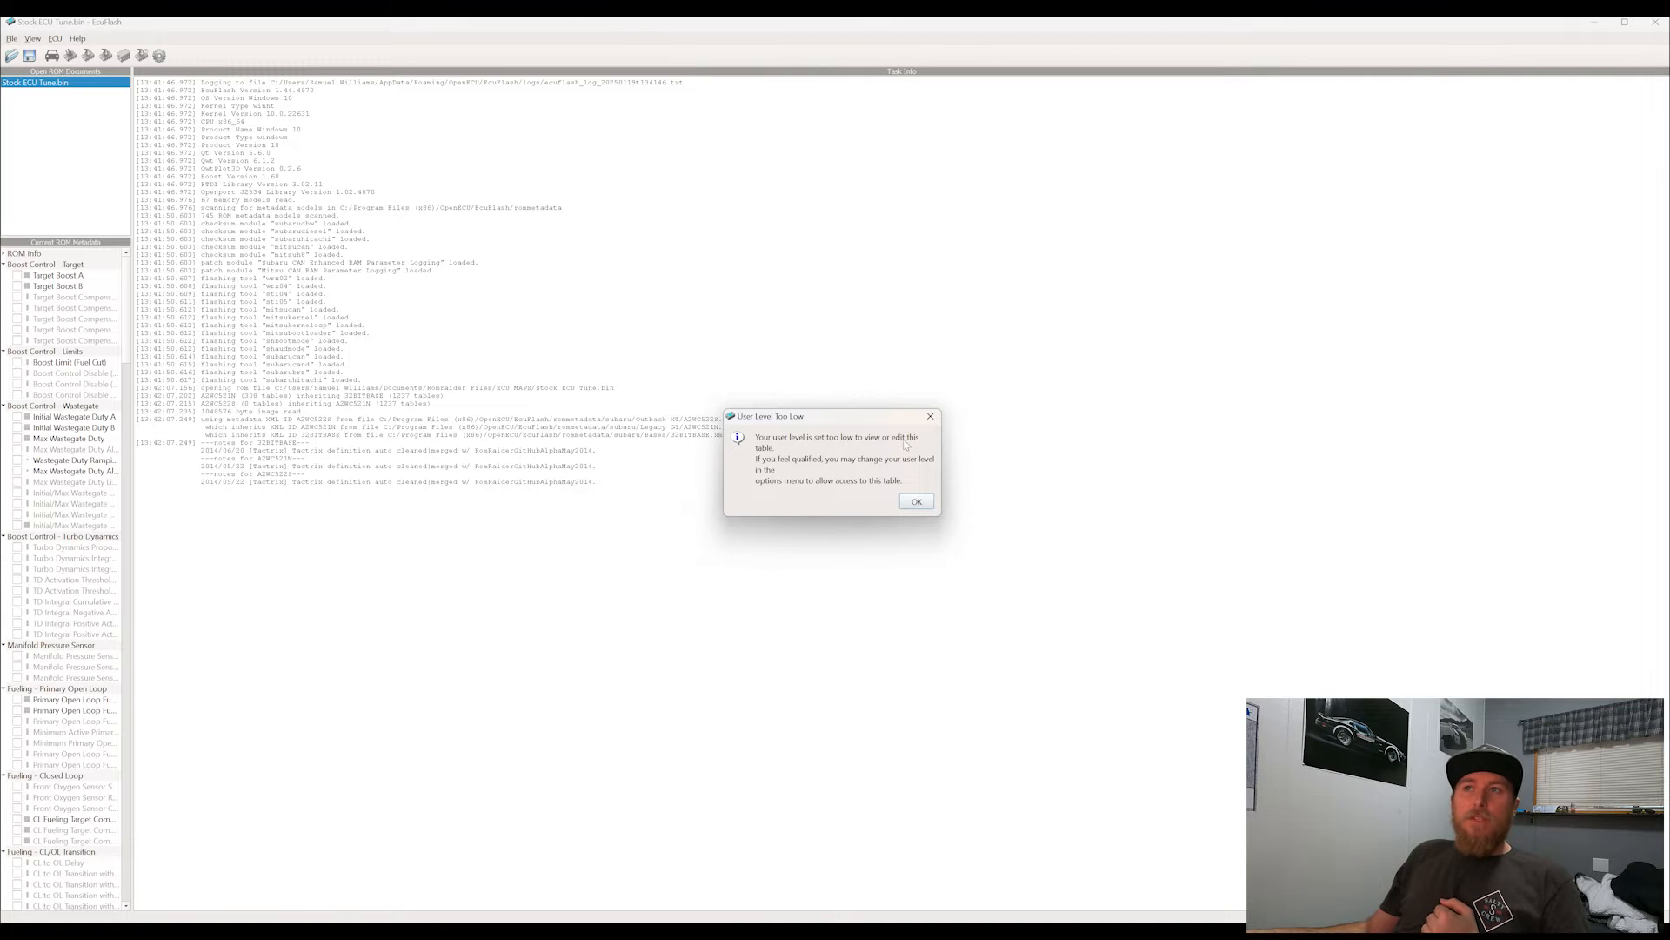
click(917, 503)
scroll(58, 450, down, 1)
scroll(57, 450, down, 4)
scroll(66, 453, down, 5)
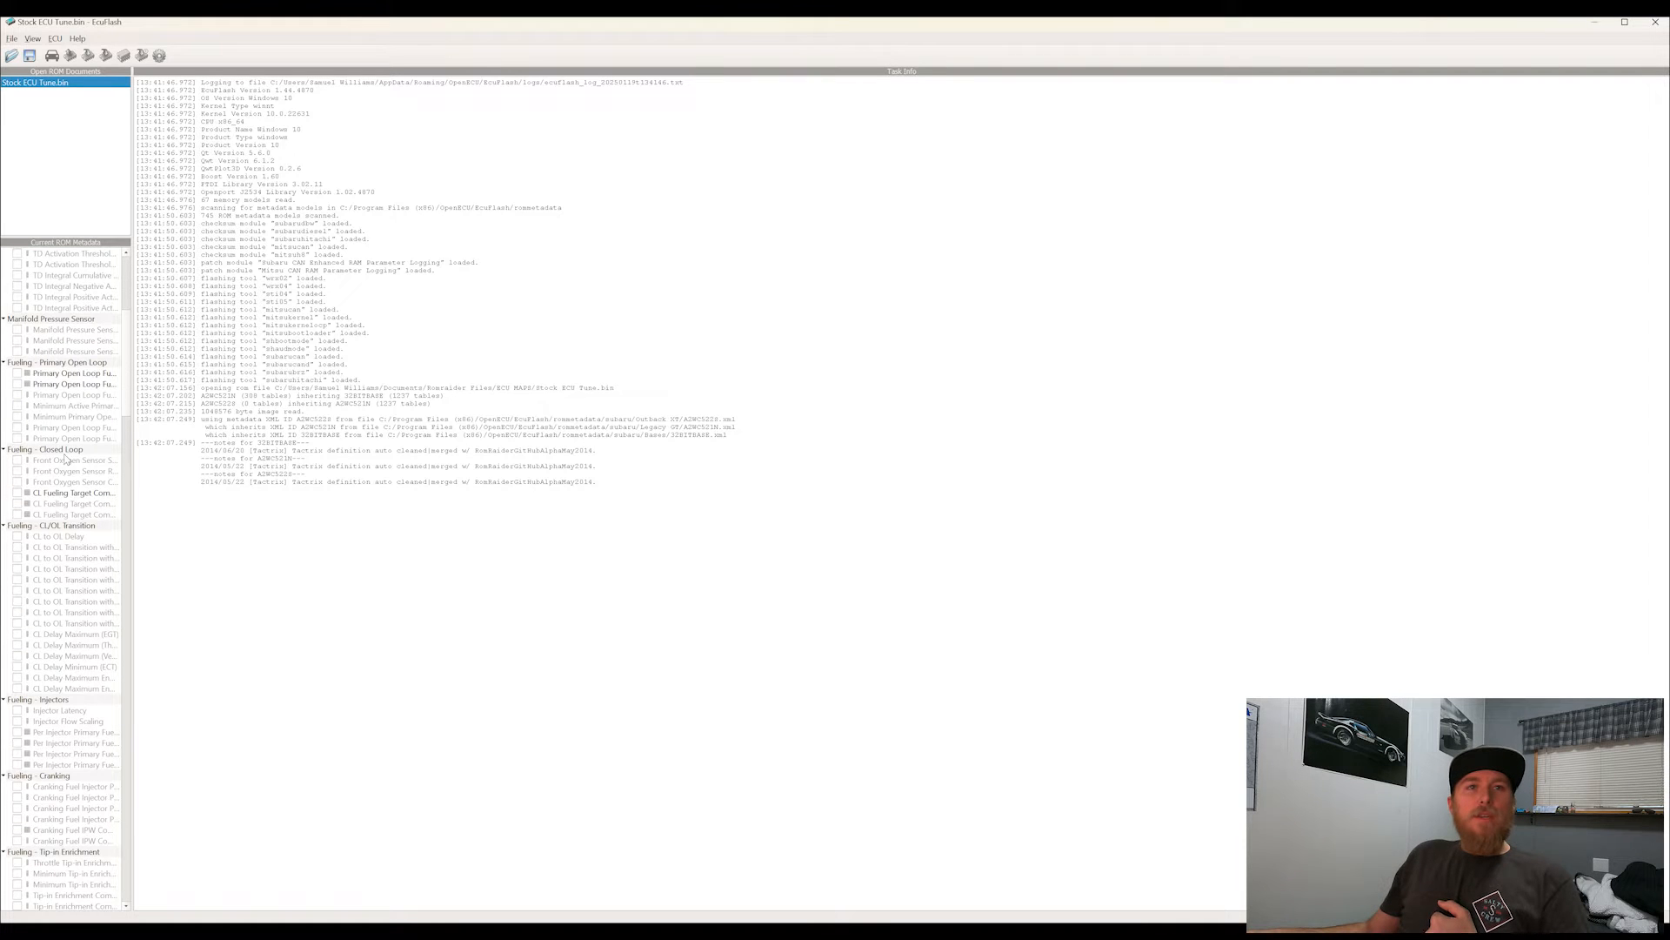
scroll(66, 459, down, 1)
scroll(66, 458, down, 9)
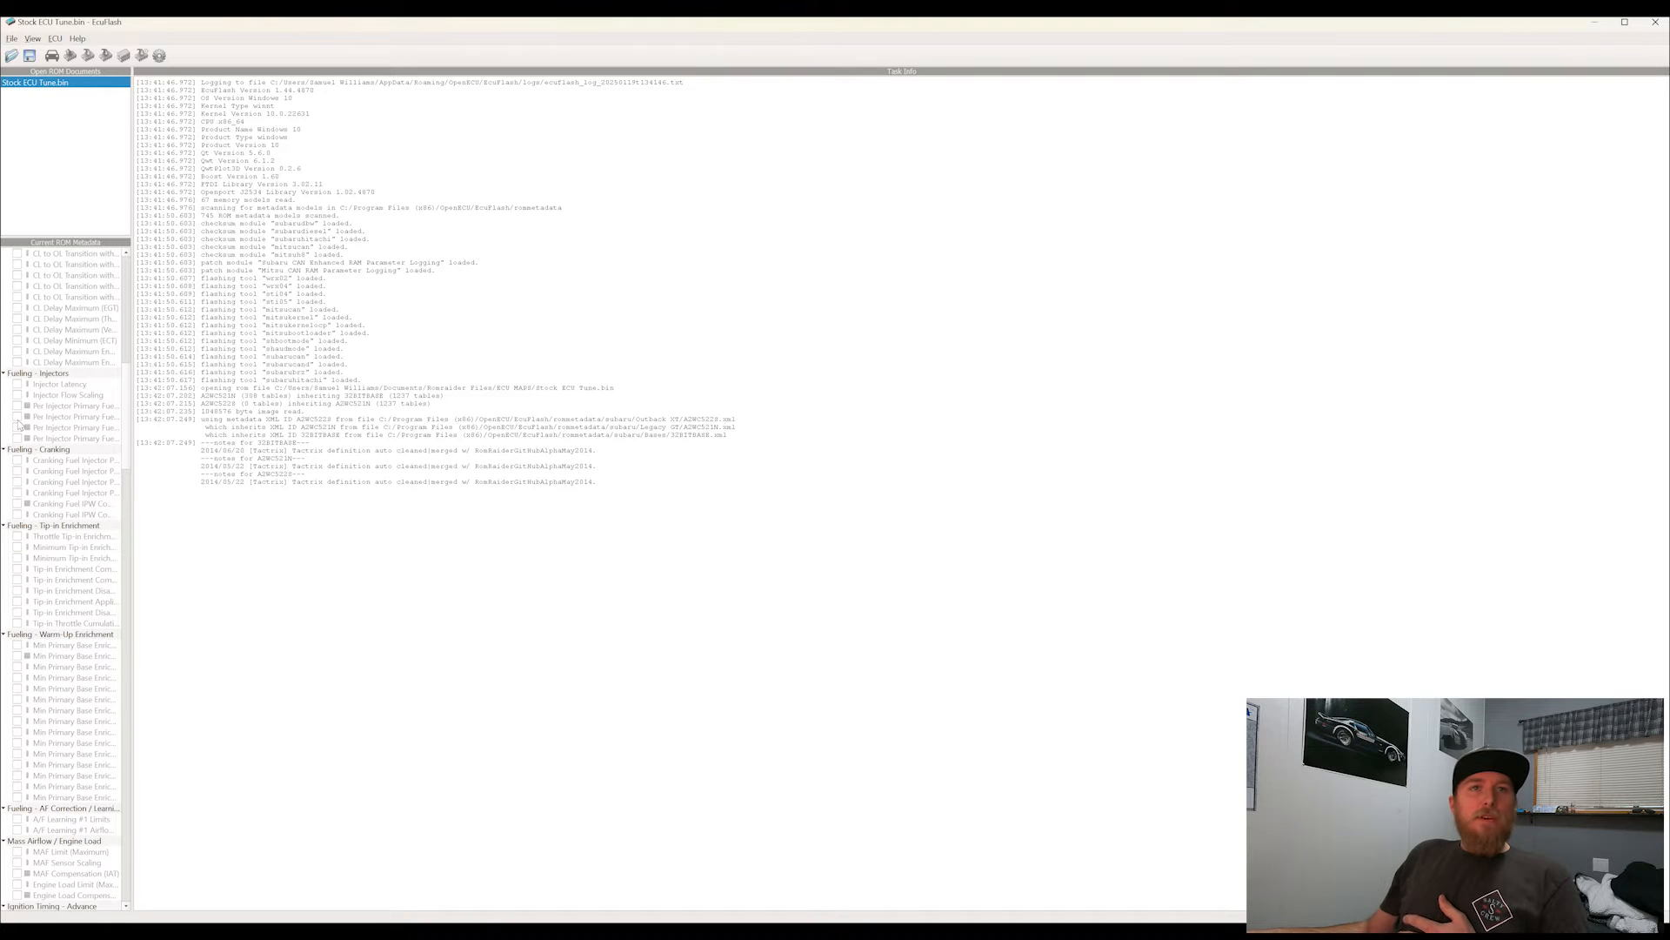
click(17, 389)
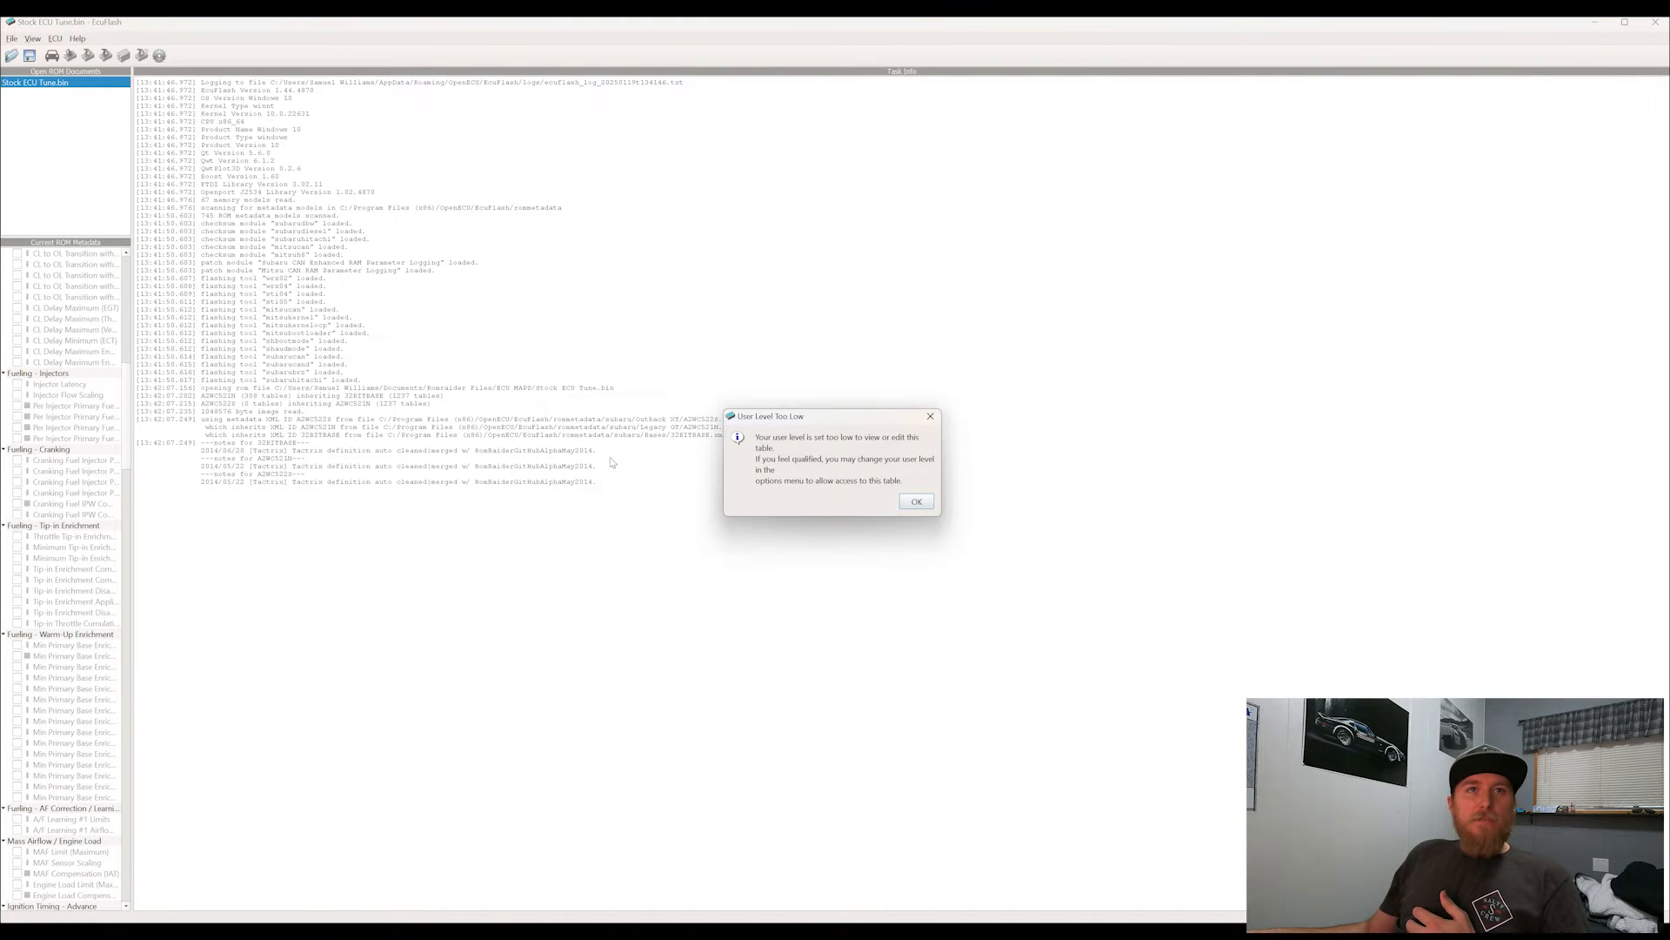
click(917, 503)
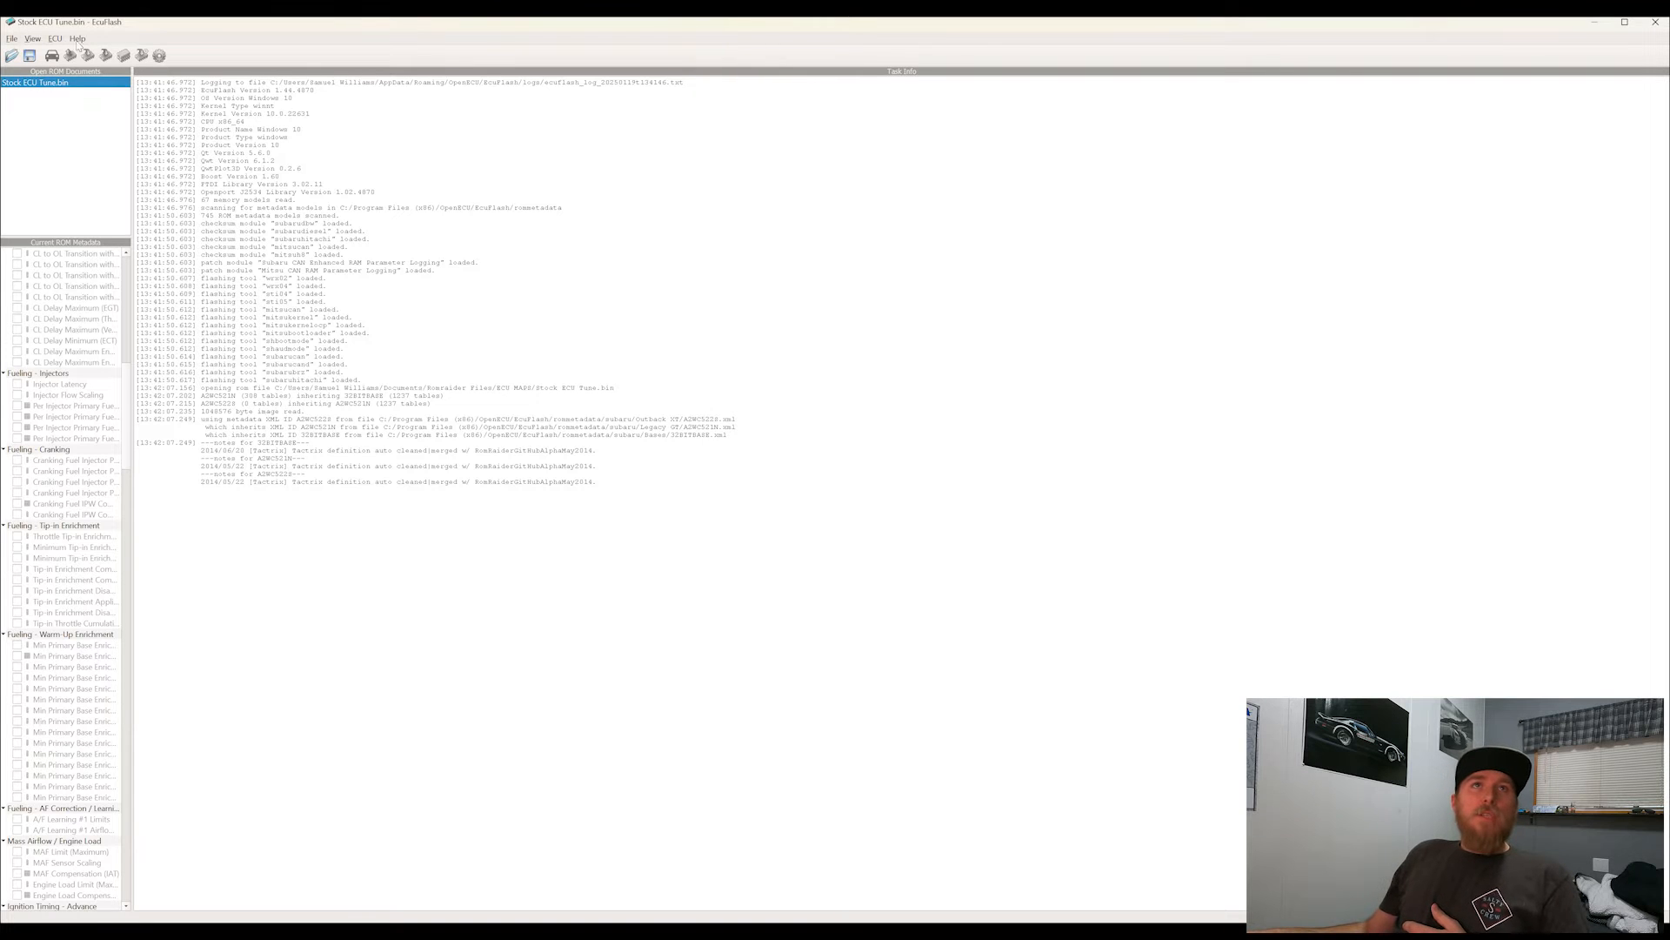
- Set the metadata user level to Developer in the EcuFlash options
click(159, 58)
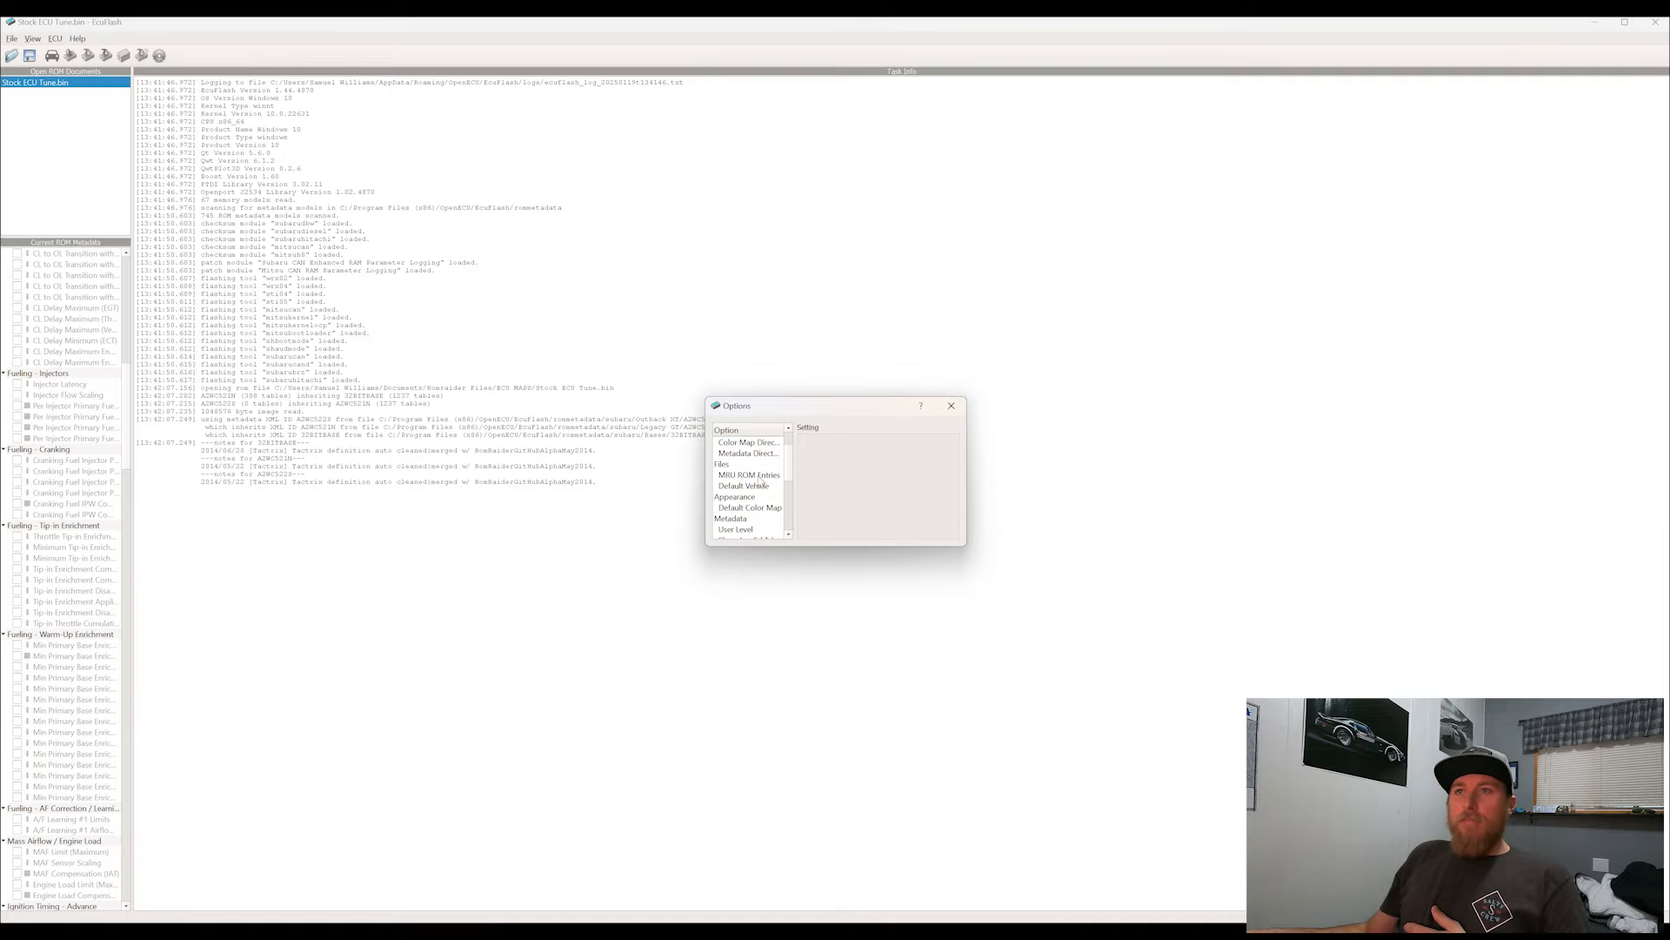
scroll(760, 481, down, 3)
scroll(761, 481, up, 2)
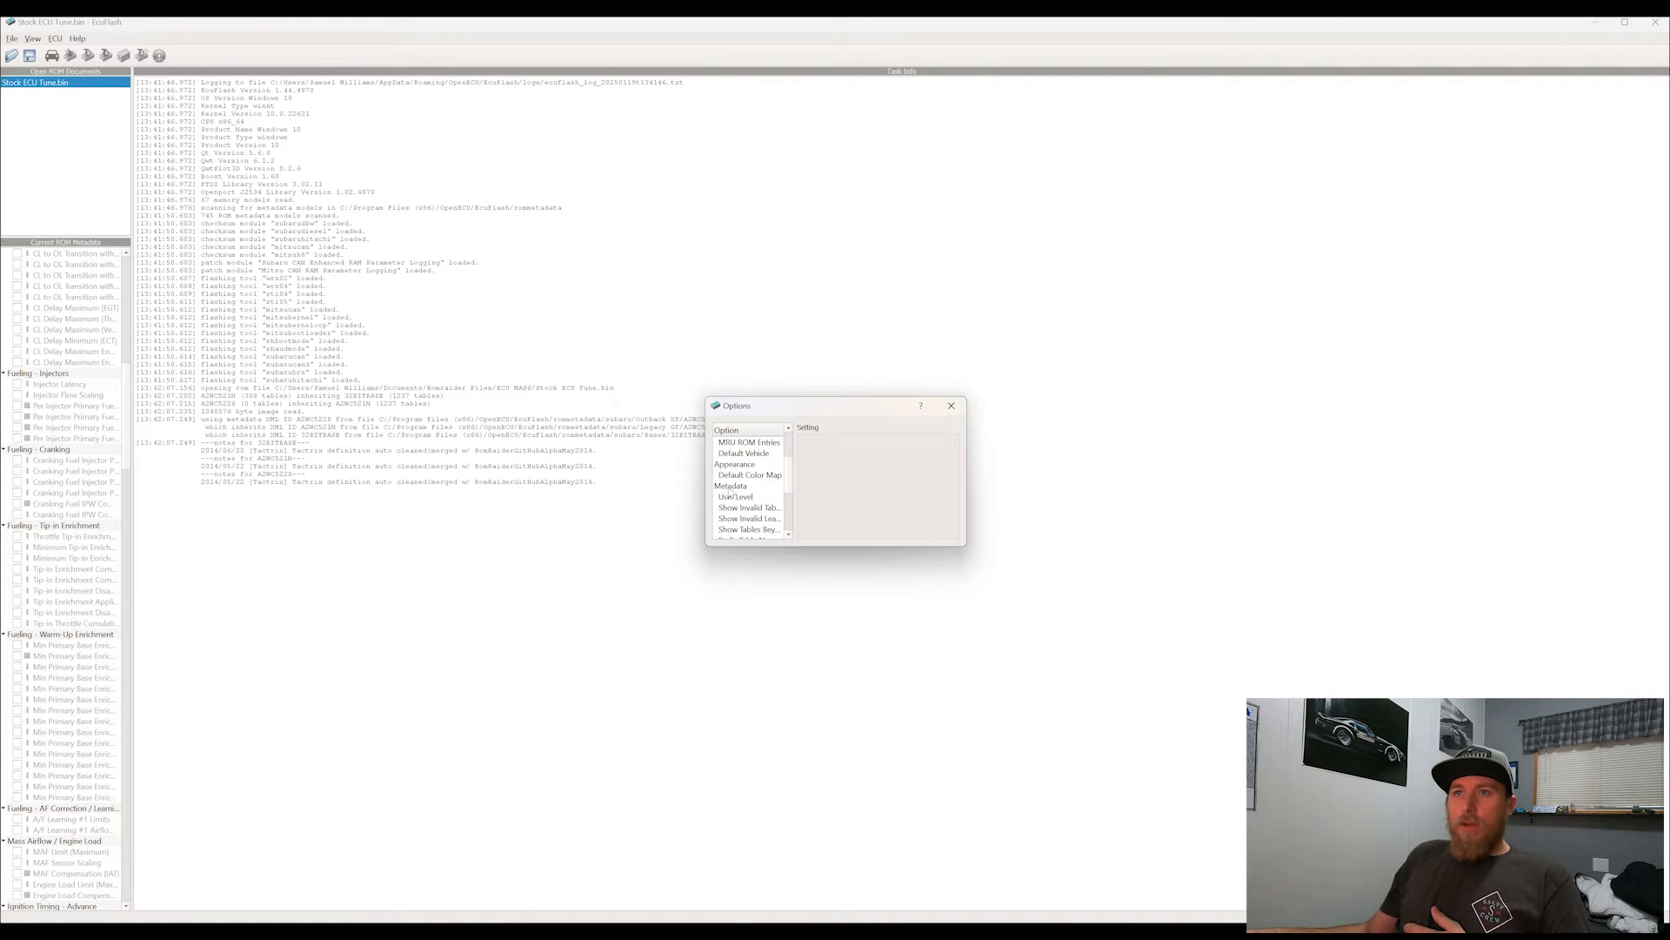
click(736, 497)
click(841, 495)
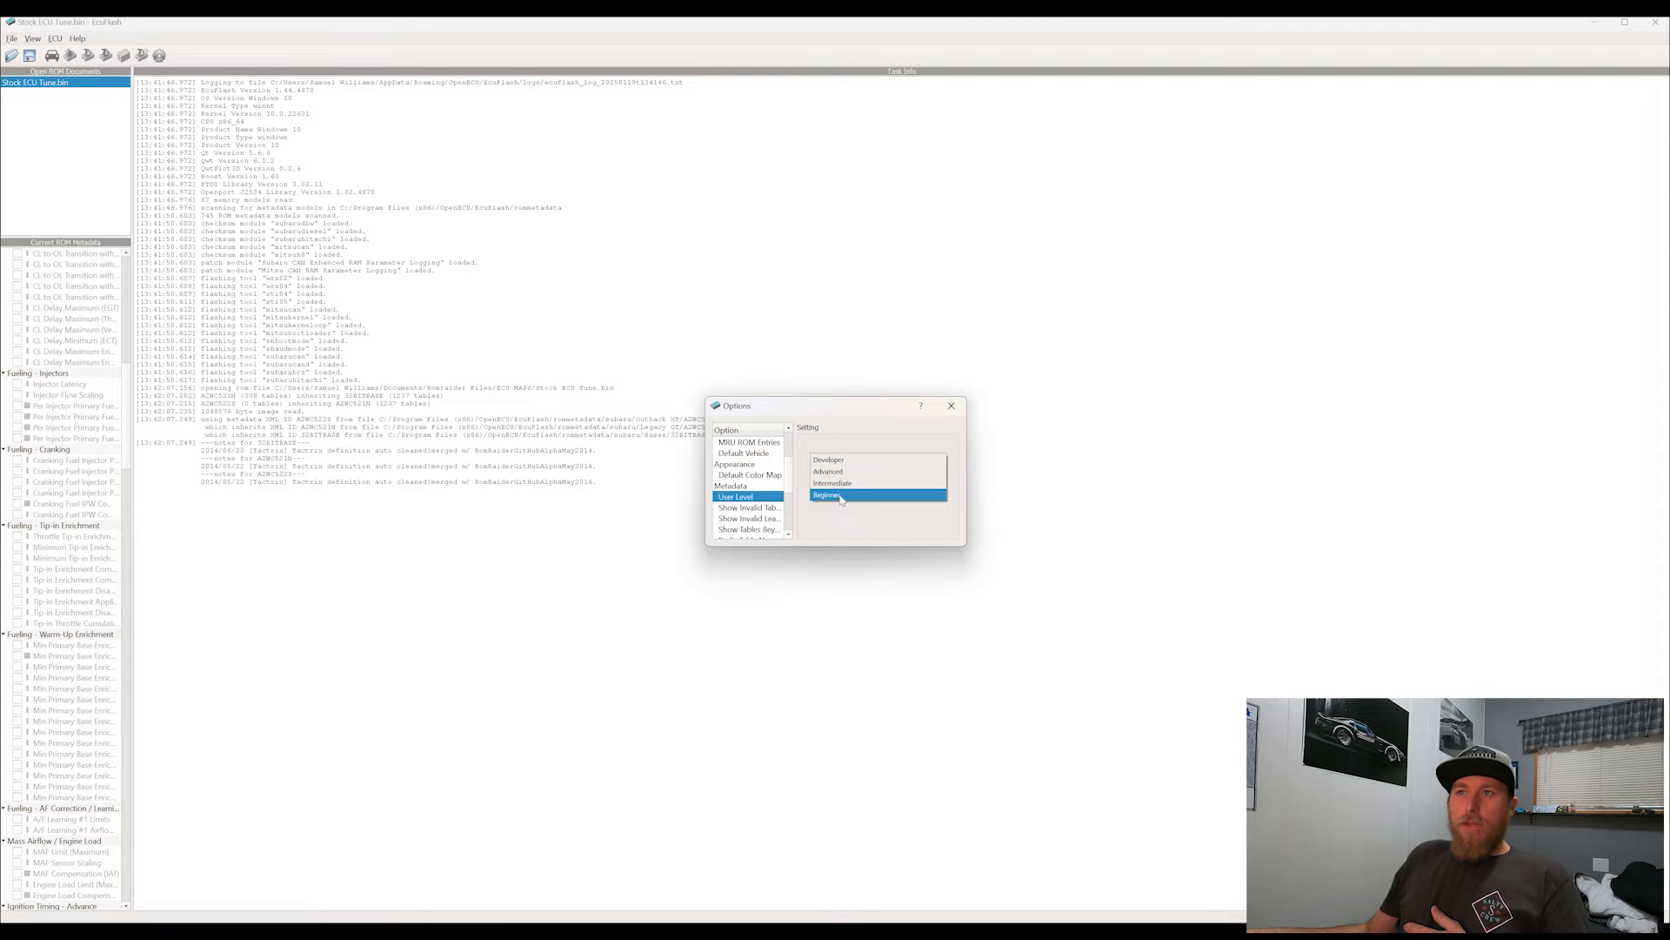
click(847, 462)
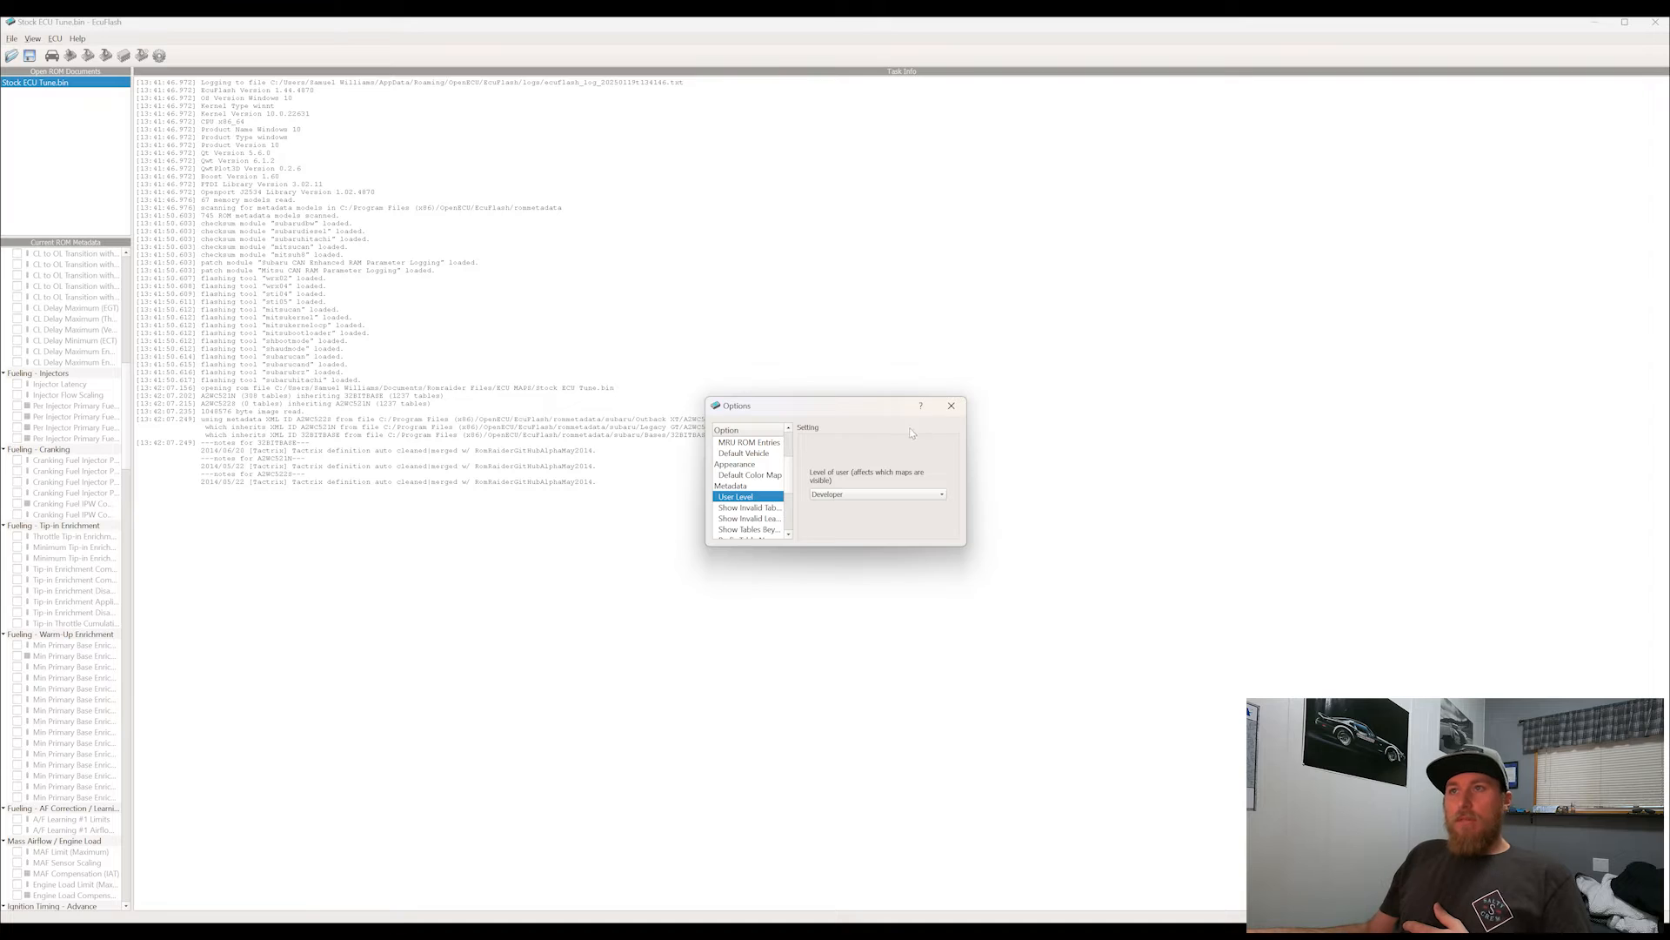
click(951, 407)
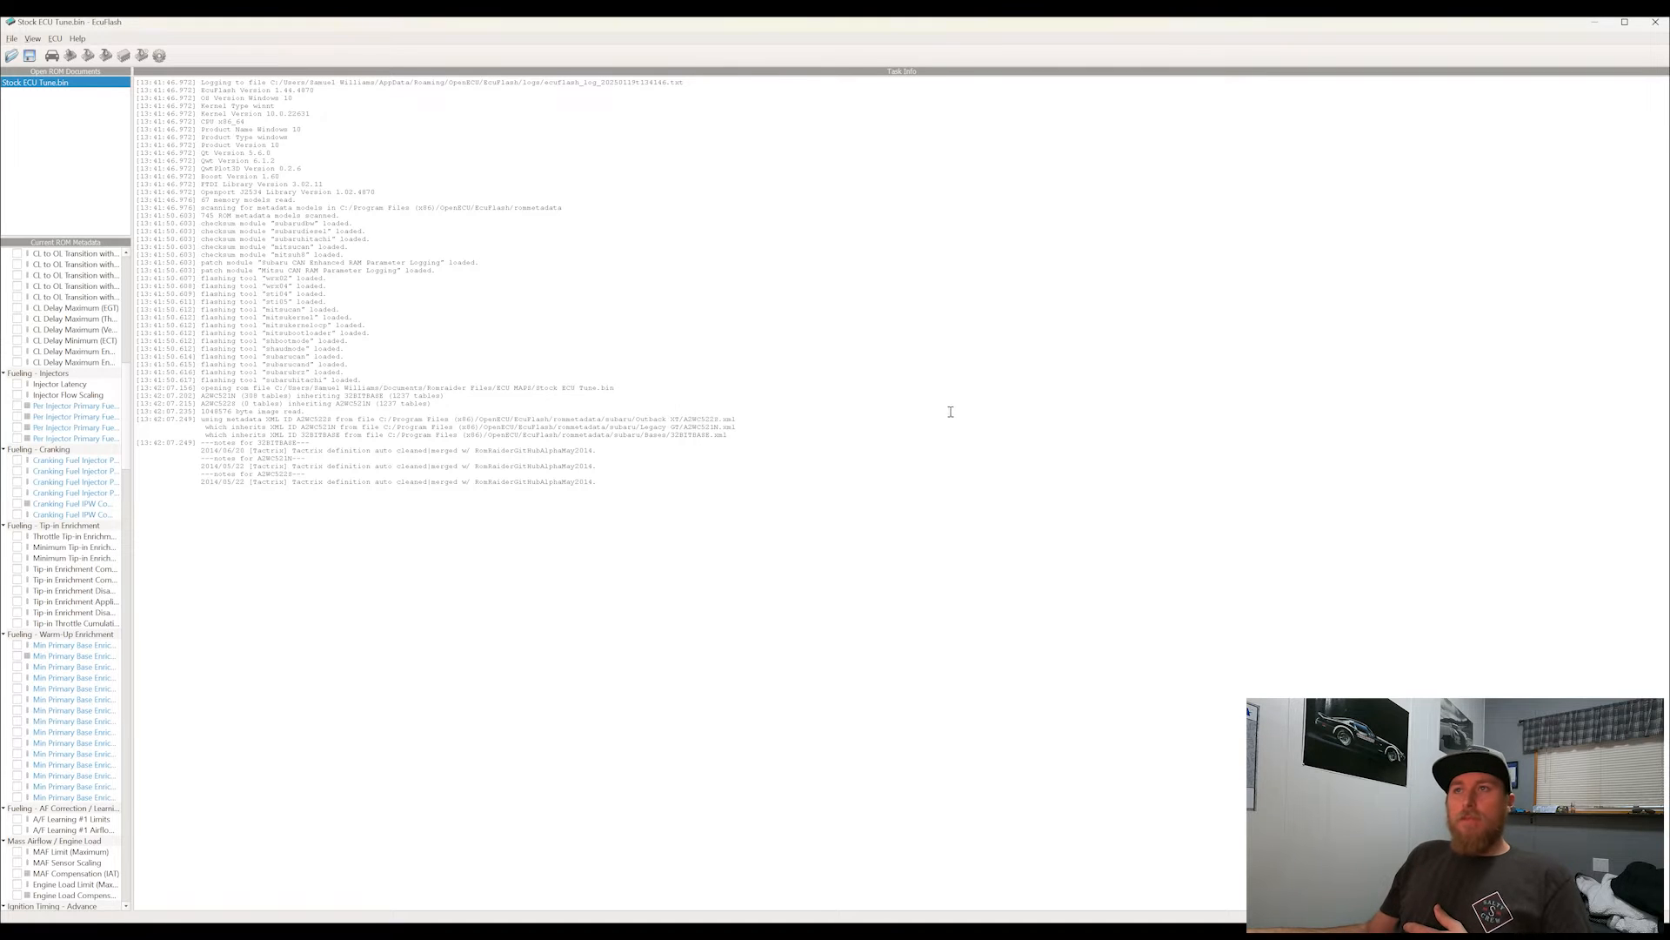
- Look through the ROM's fueling, ignition timing and boost table list and check the ECU MAPS folder holding the stock file
scroll(26, 473, down, 7)
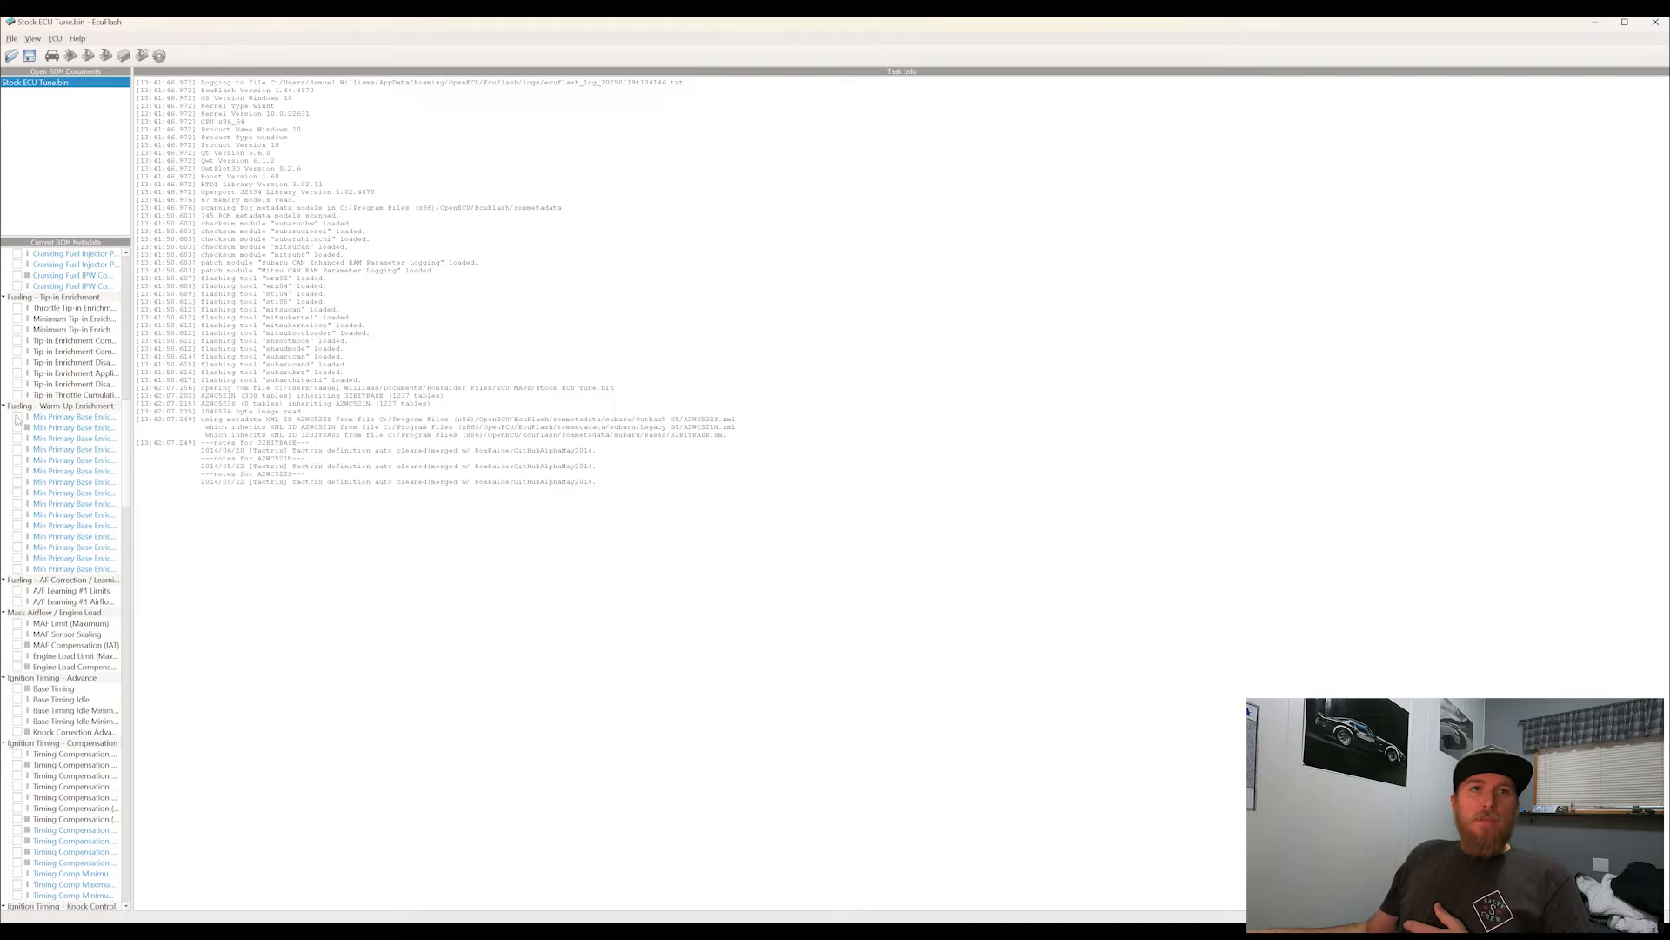
click(18, 418)
click(17, 418)
scroll(81, 422, up, 6)
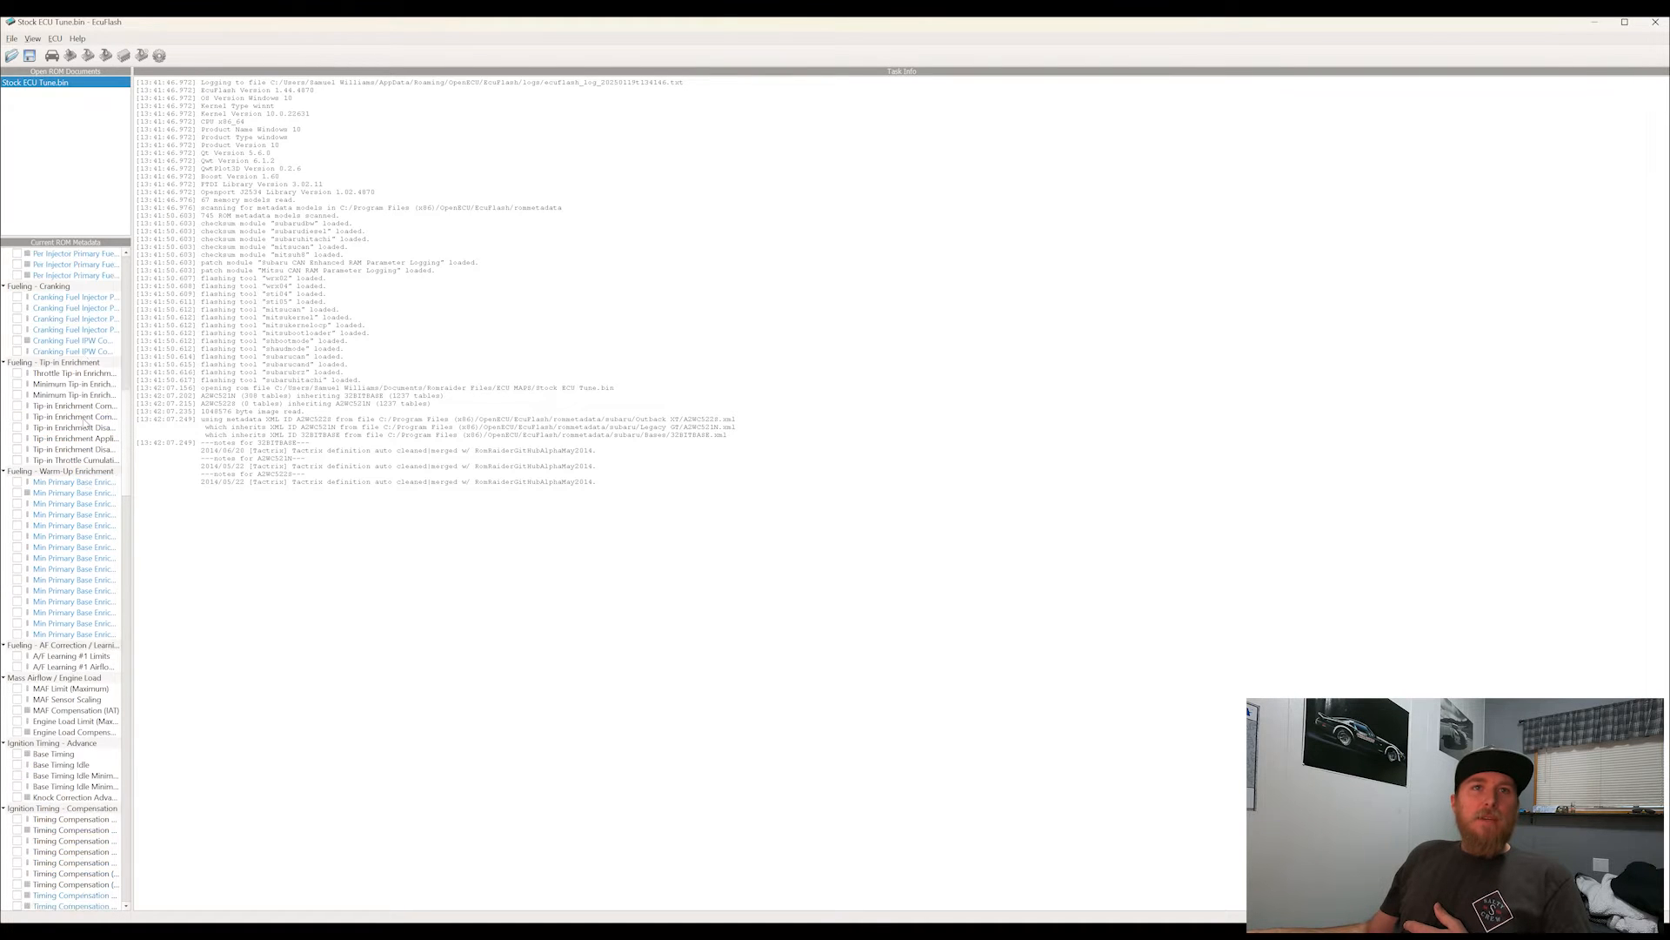
scroll(72, 418, up, 19)
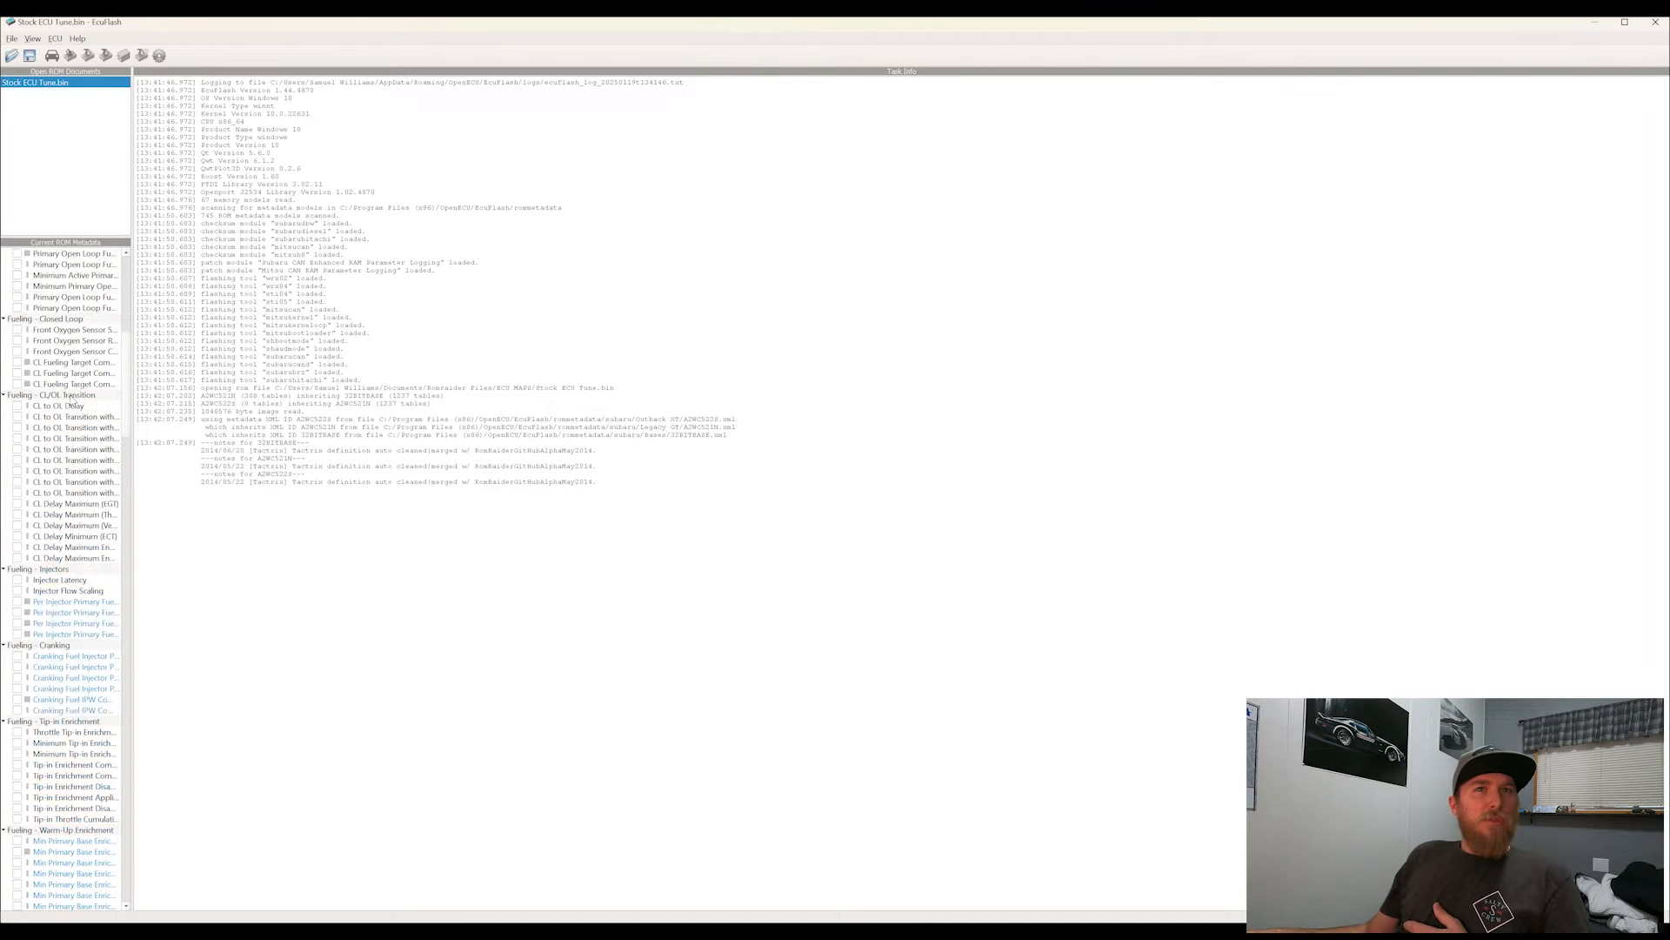
scroll(77, 416, down, 20)
scroll(75, 423, down, 20)
scroll(73, 425, down, 5)
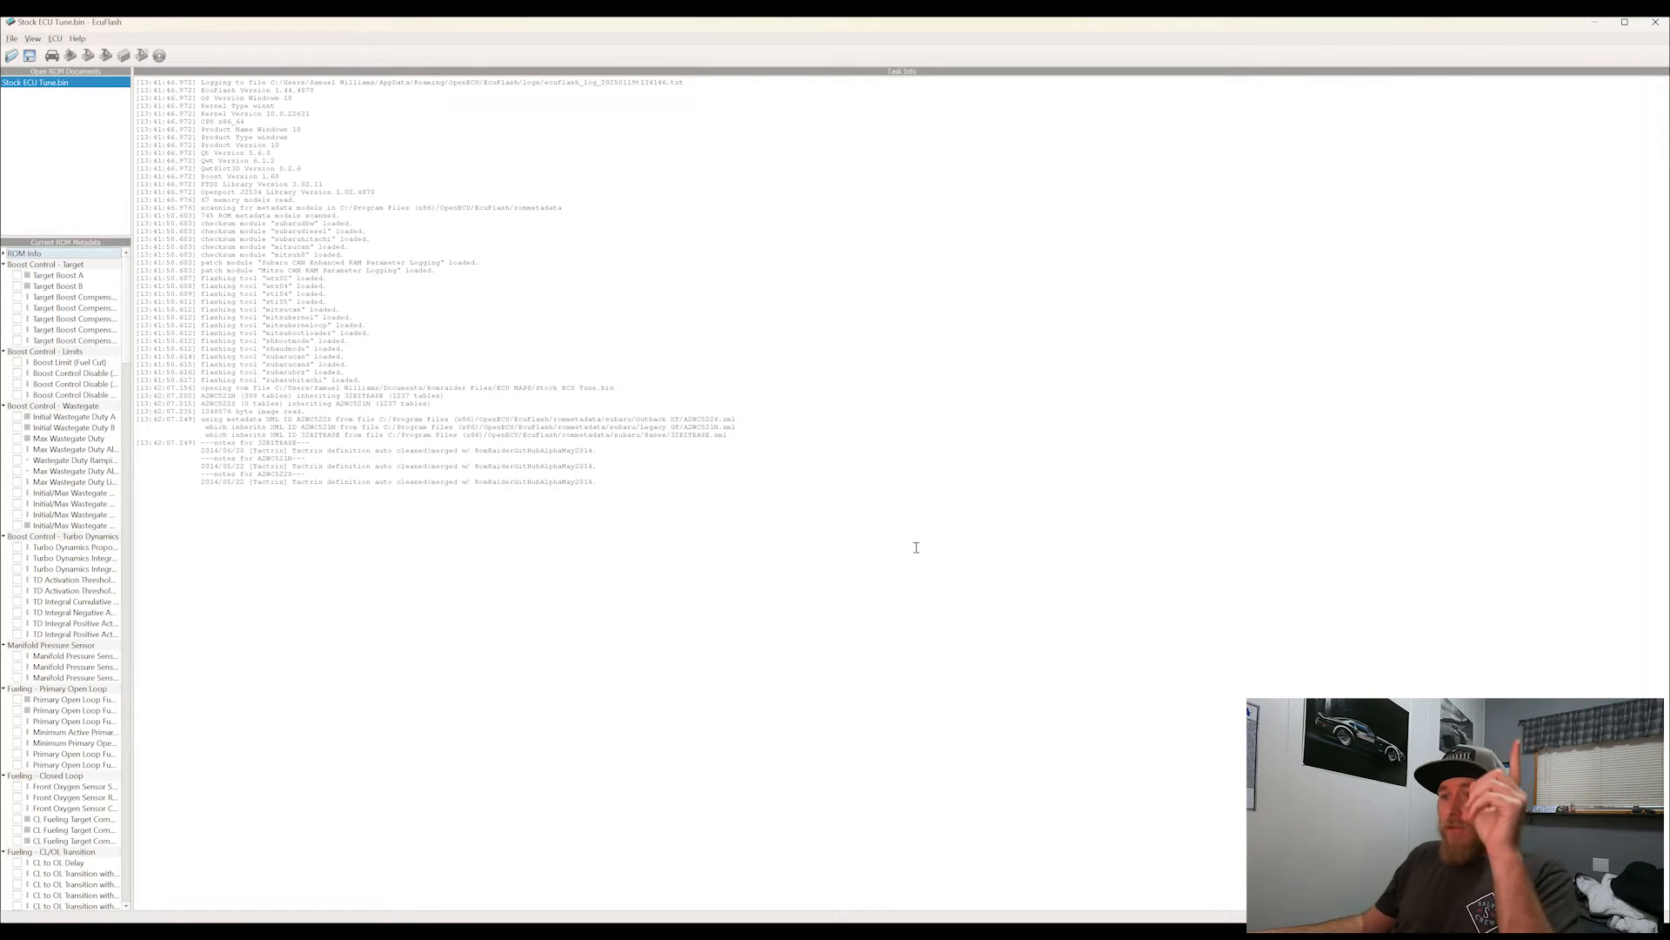
click(806, 931)
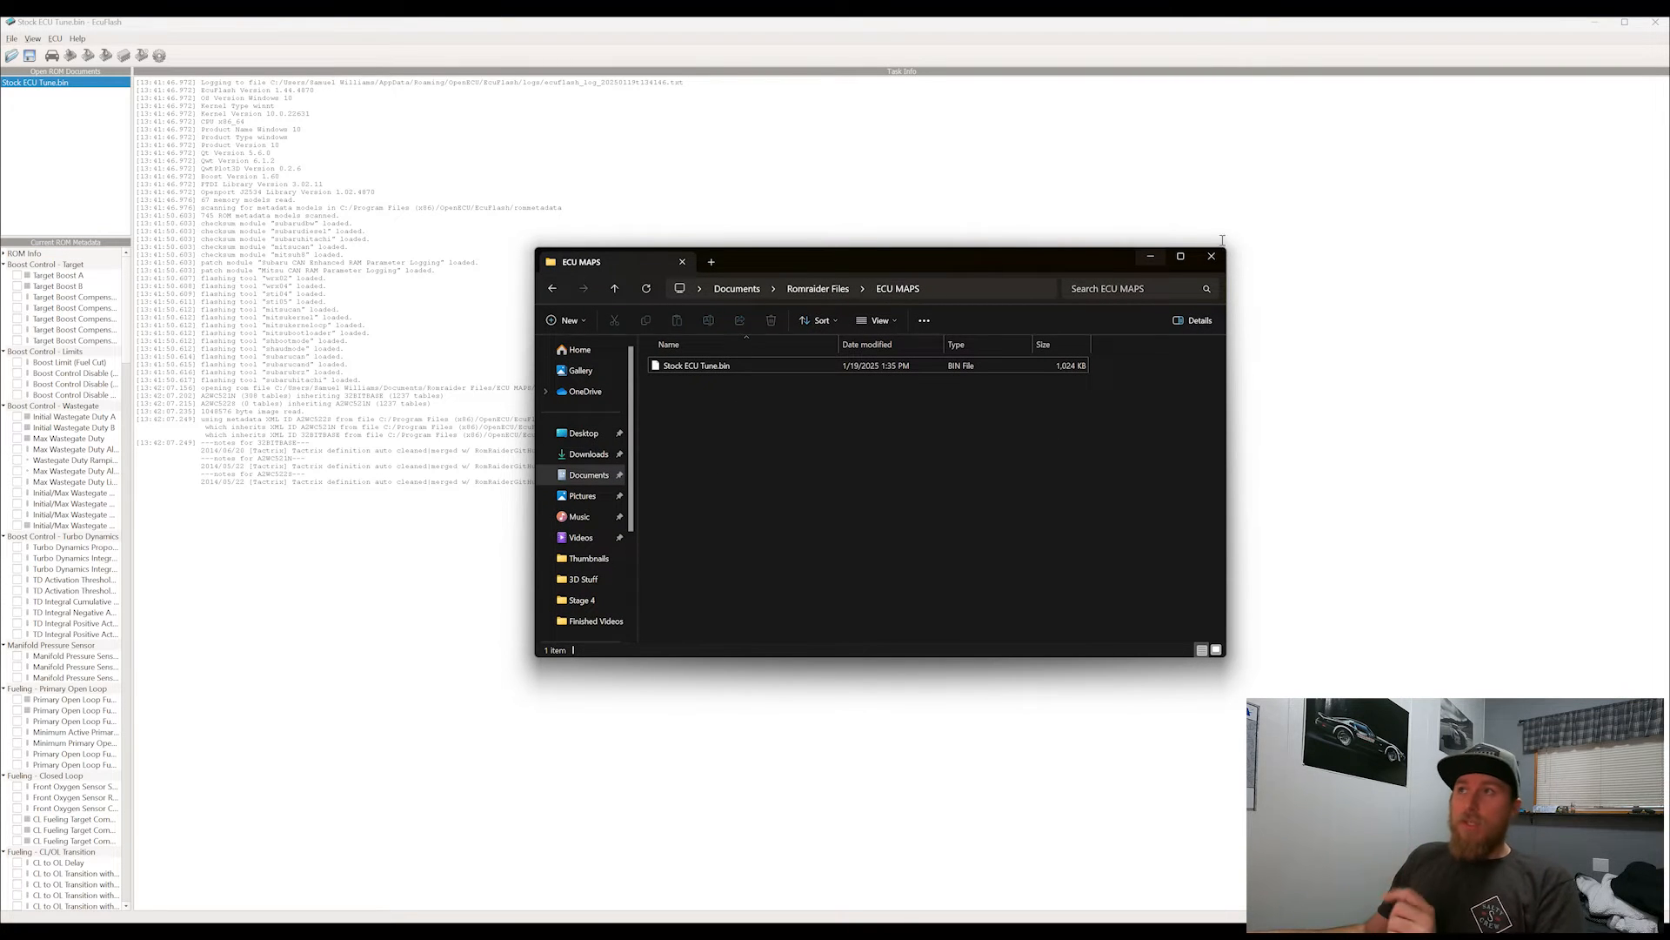
click(1149, 258)
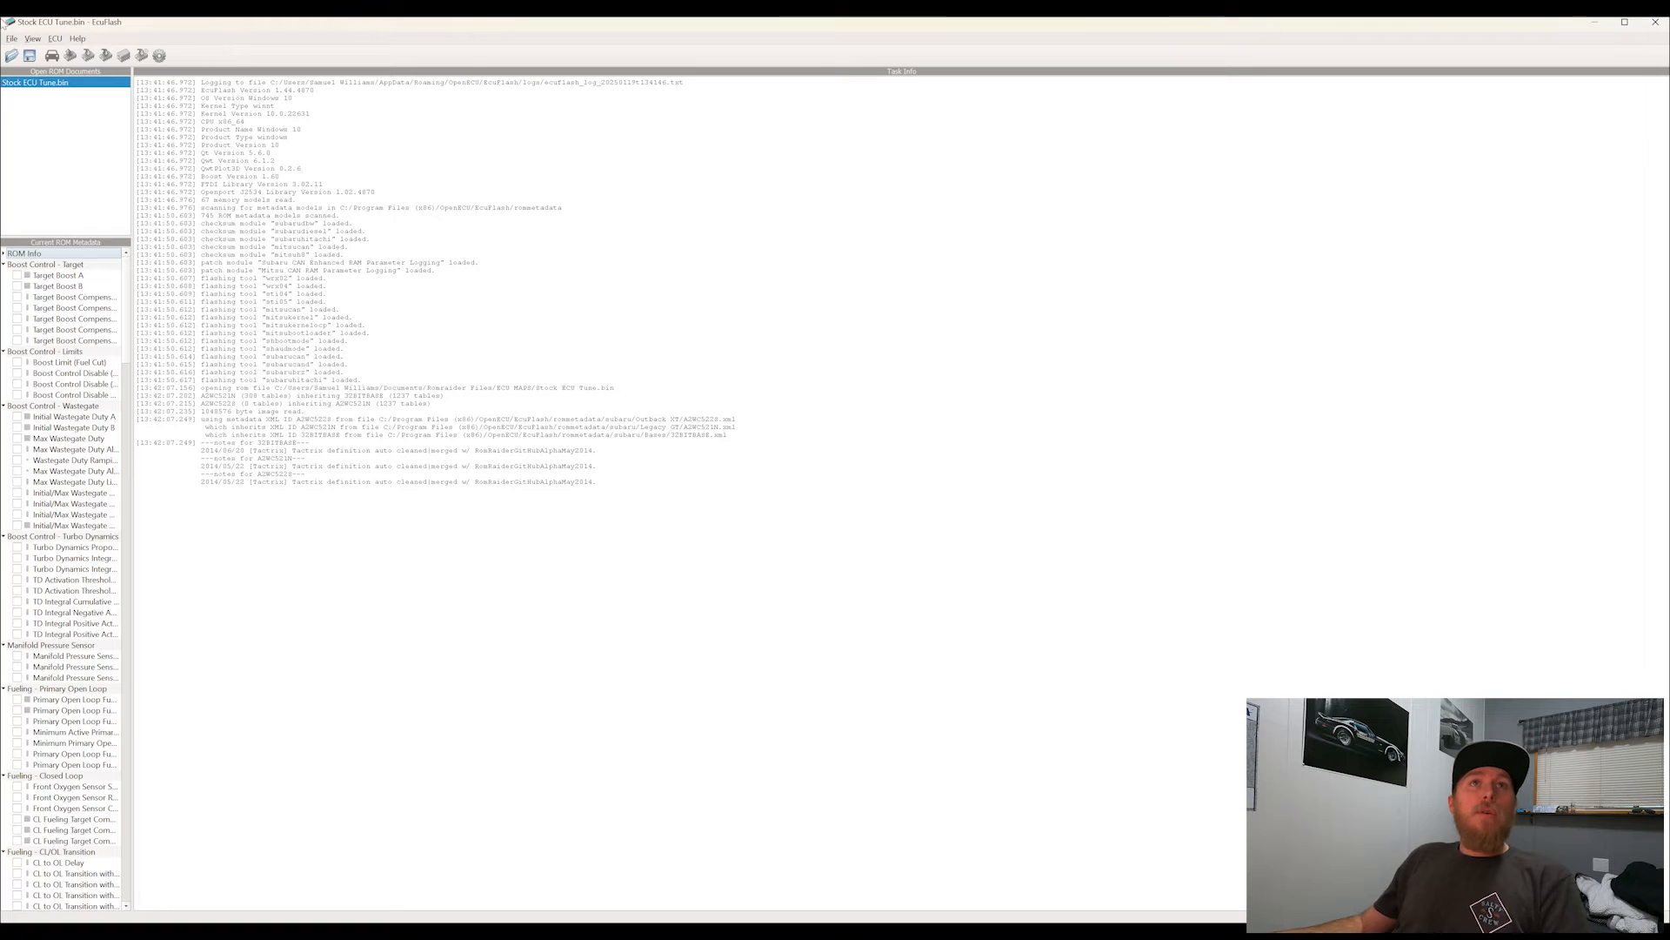
- Save a copy of the stock ROM in ECU MAPS under the file name 2005 Subaru Outback XT Modified Tune
click(11, 39)
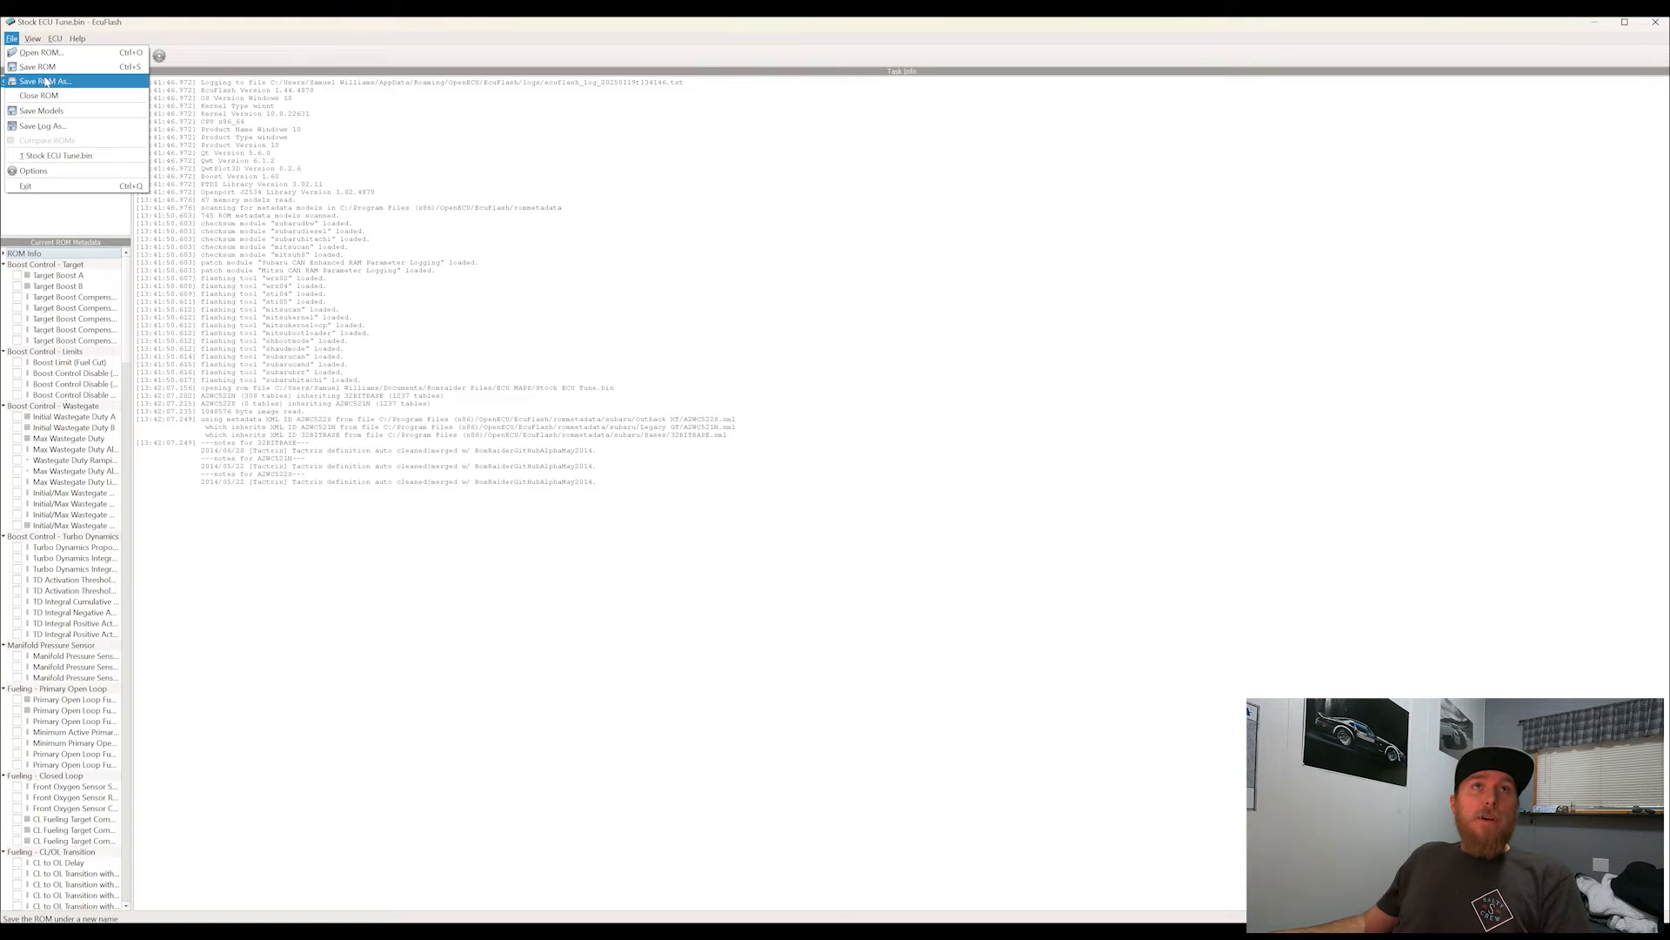
click(46, 84)
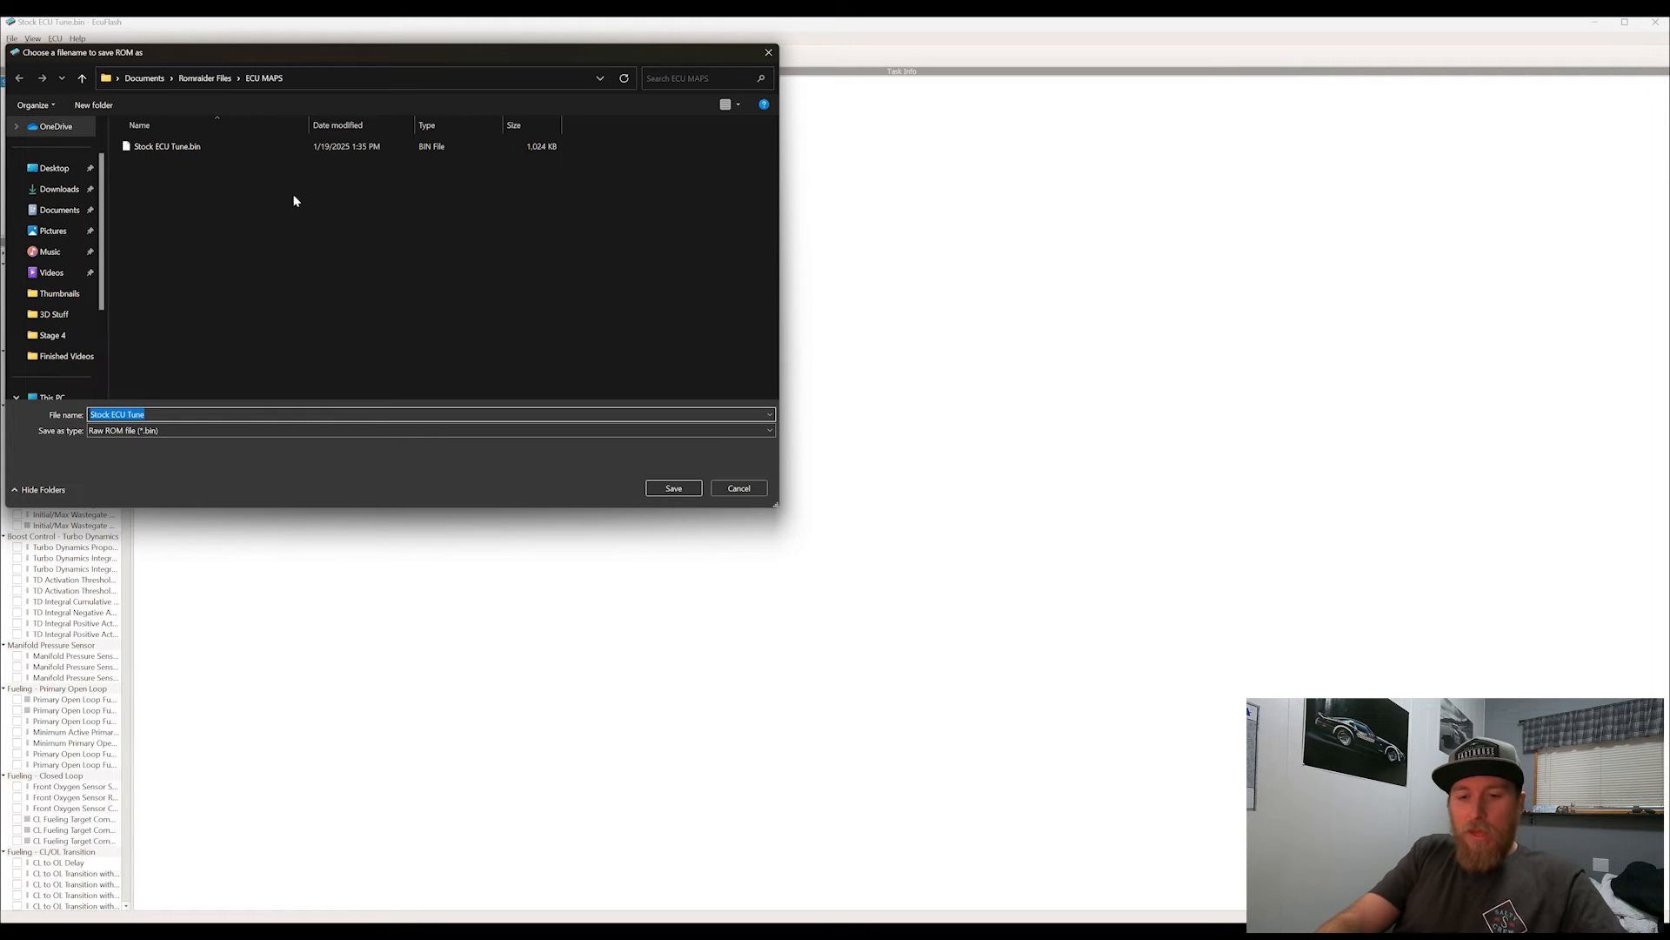
text(@)
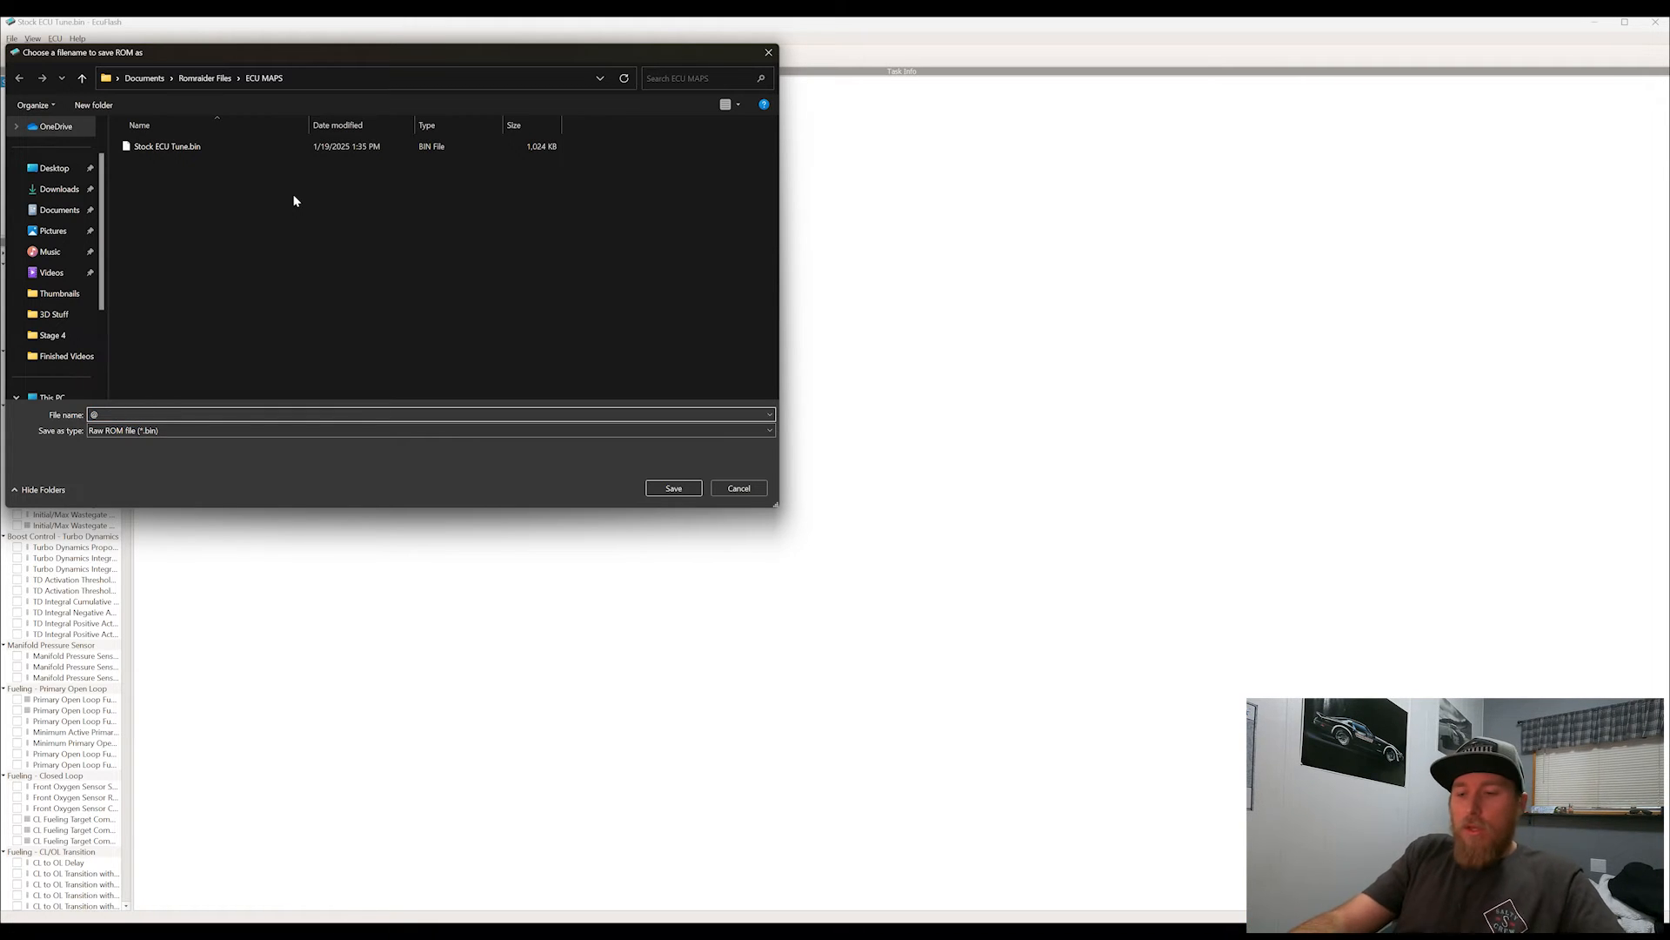
text(005 S)
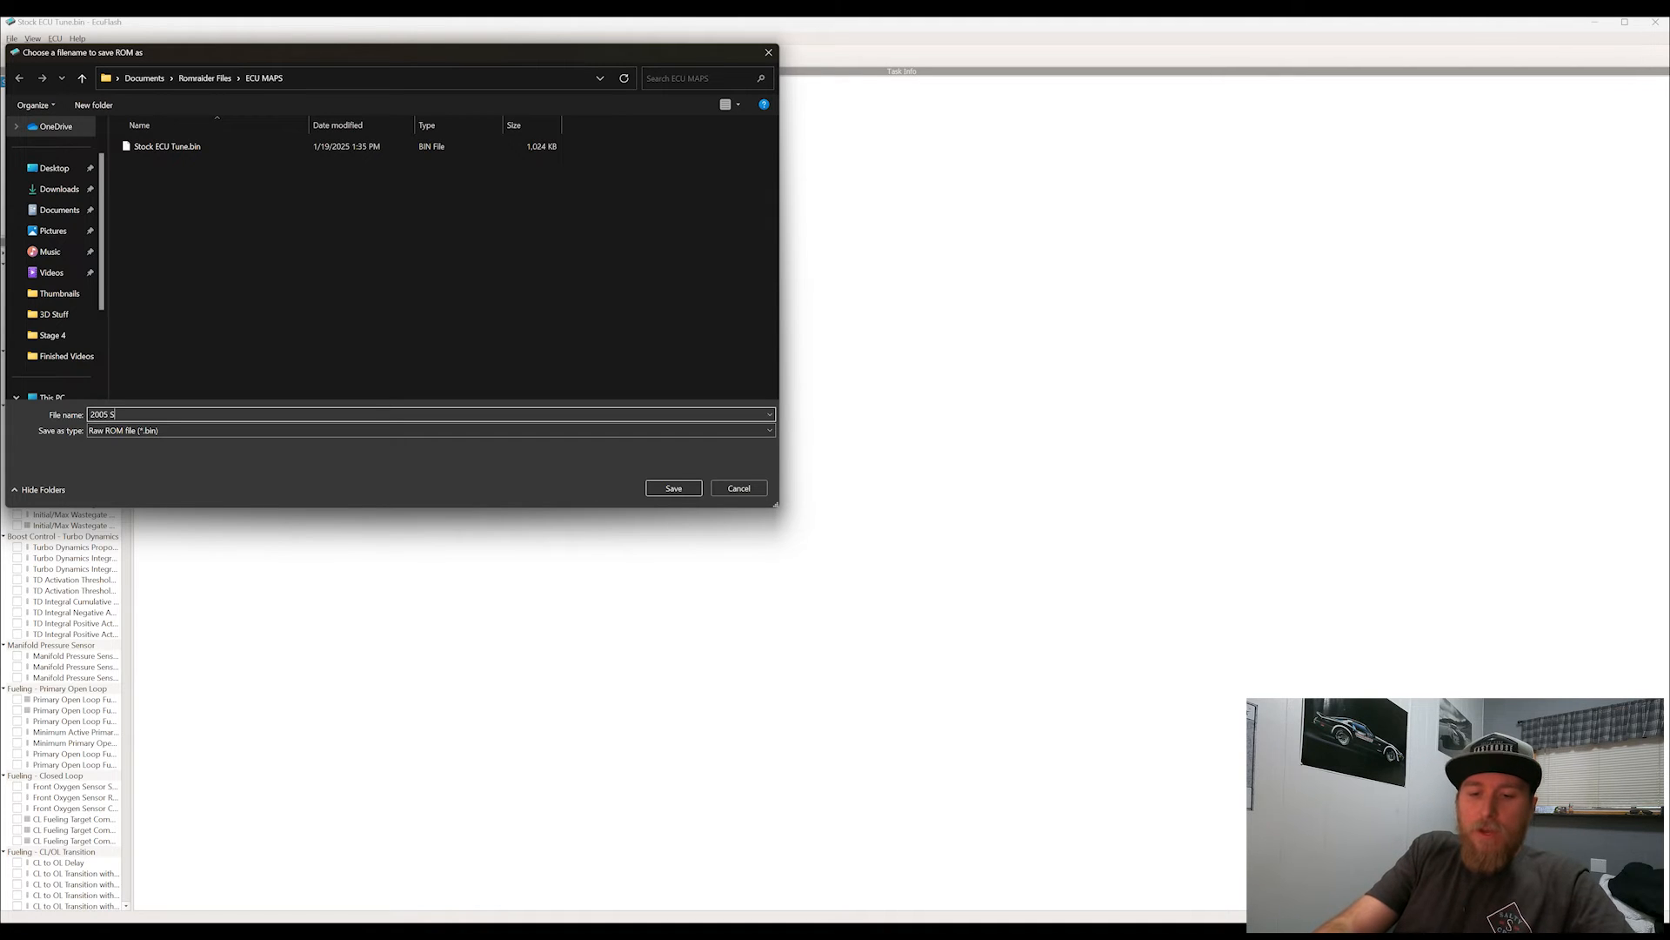
text(ubaru)
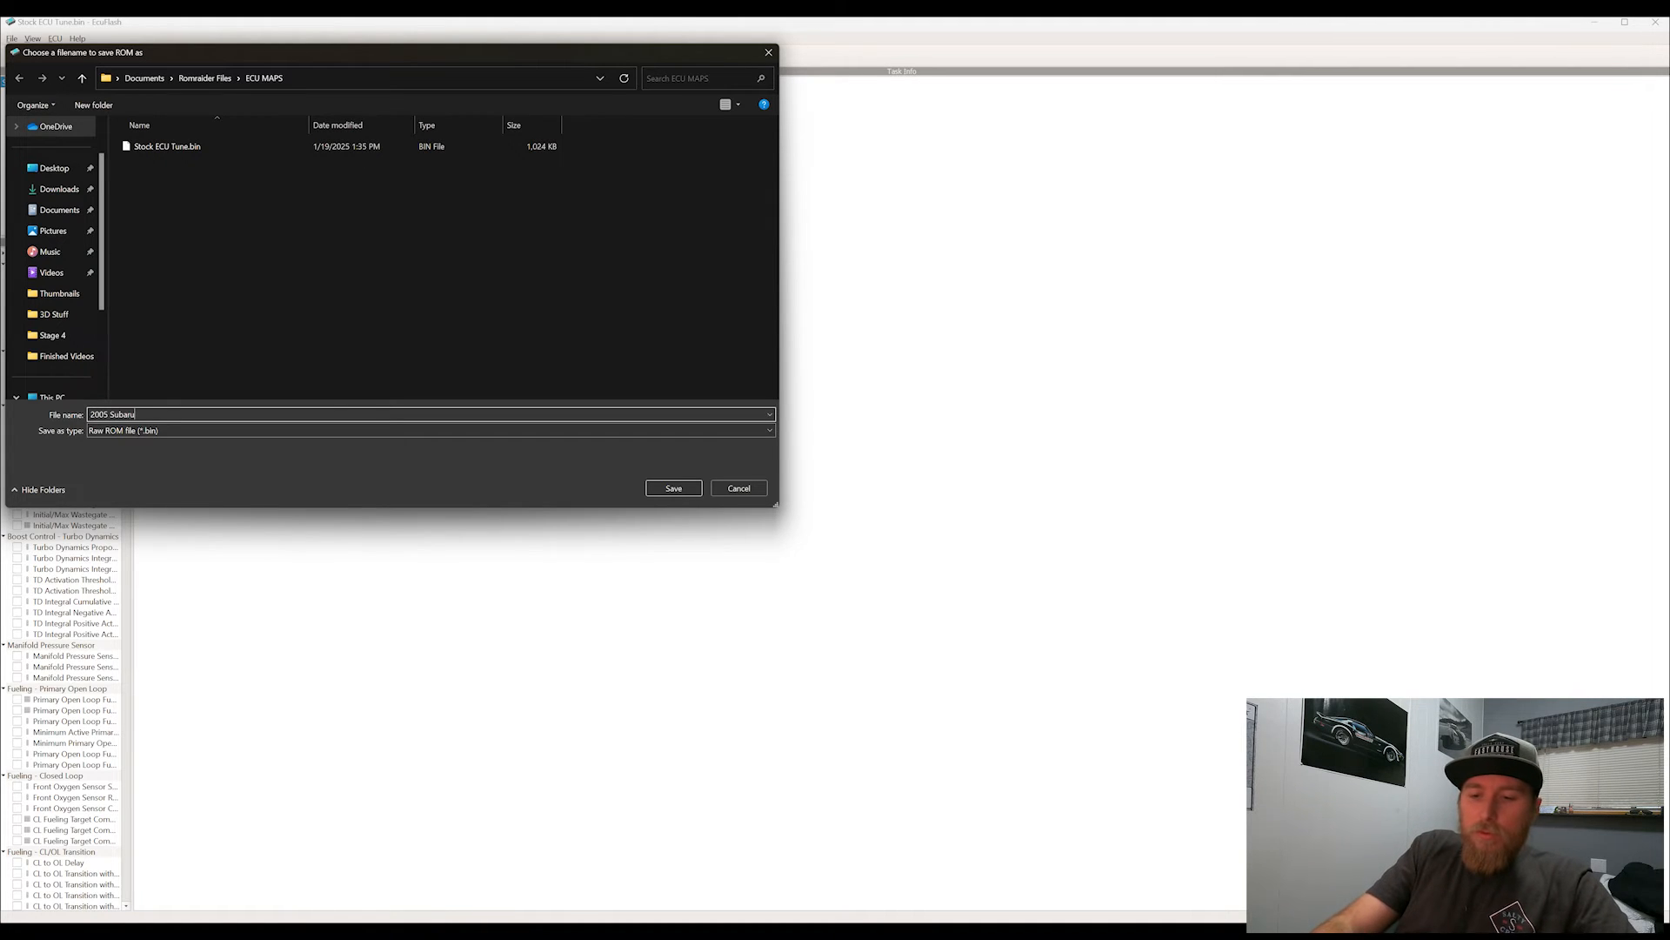
text( Outback XR)
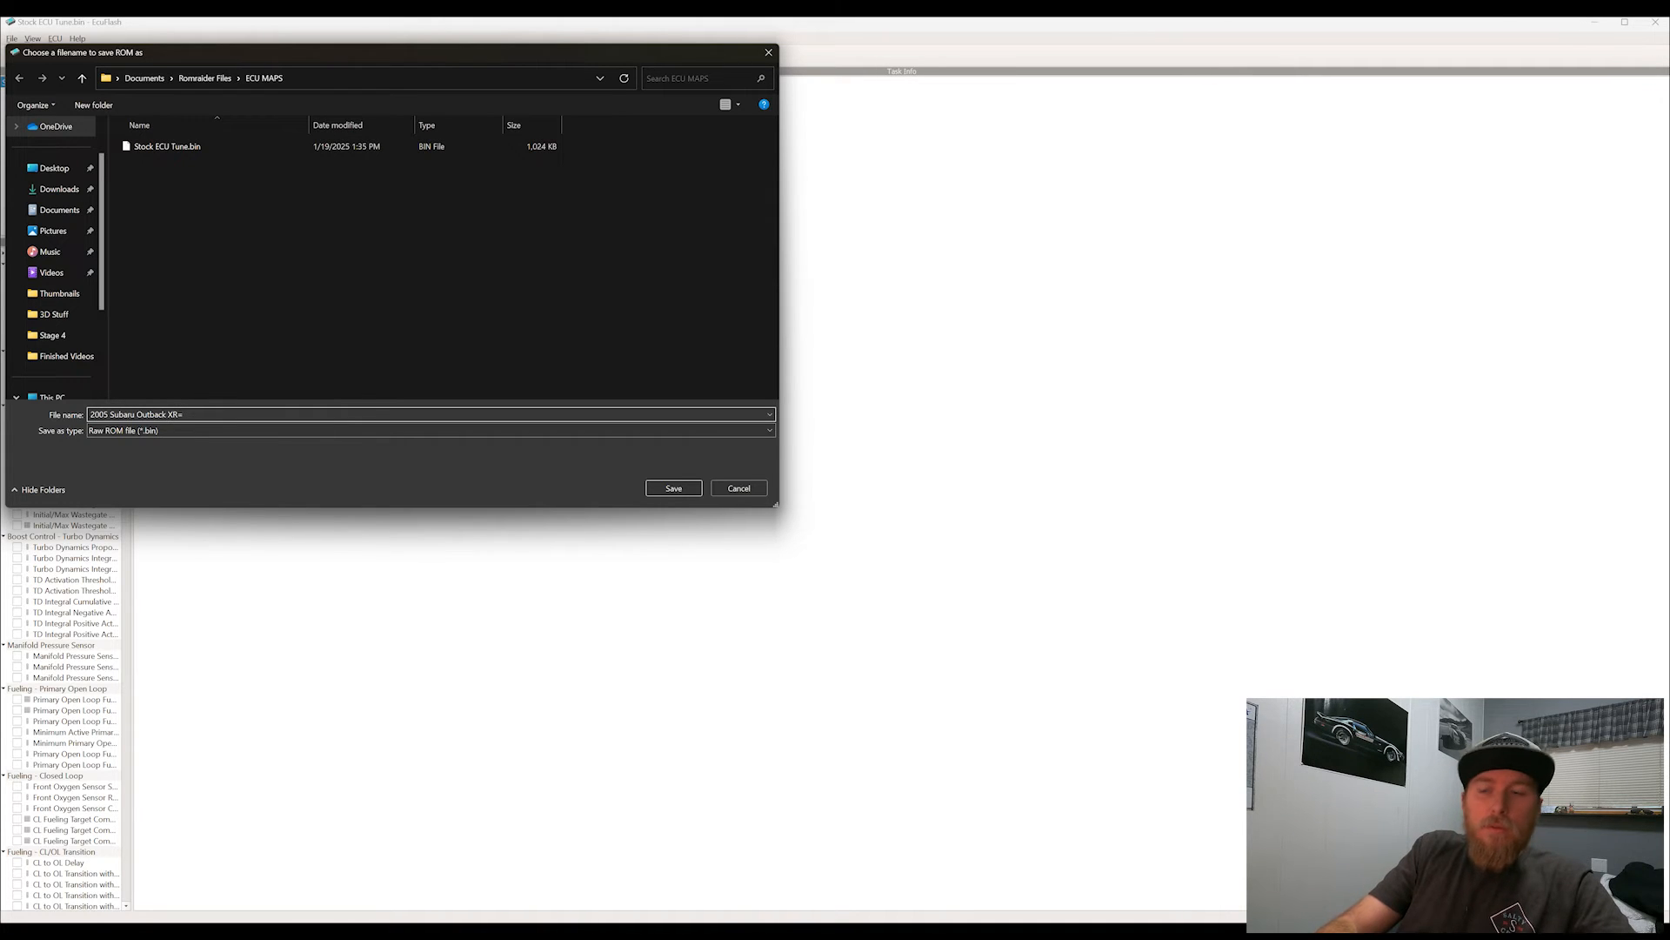
key(BackSpace)
text(T)
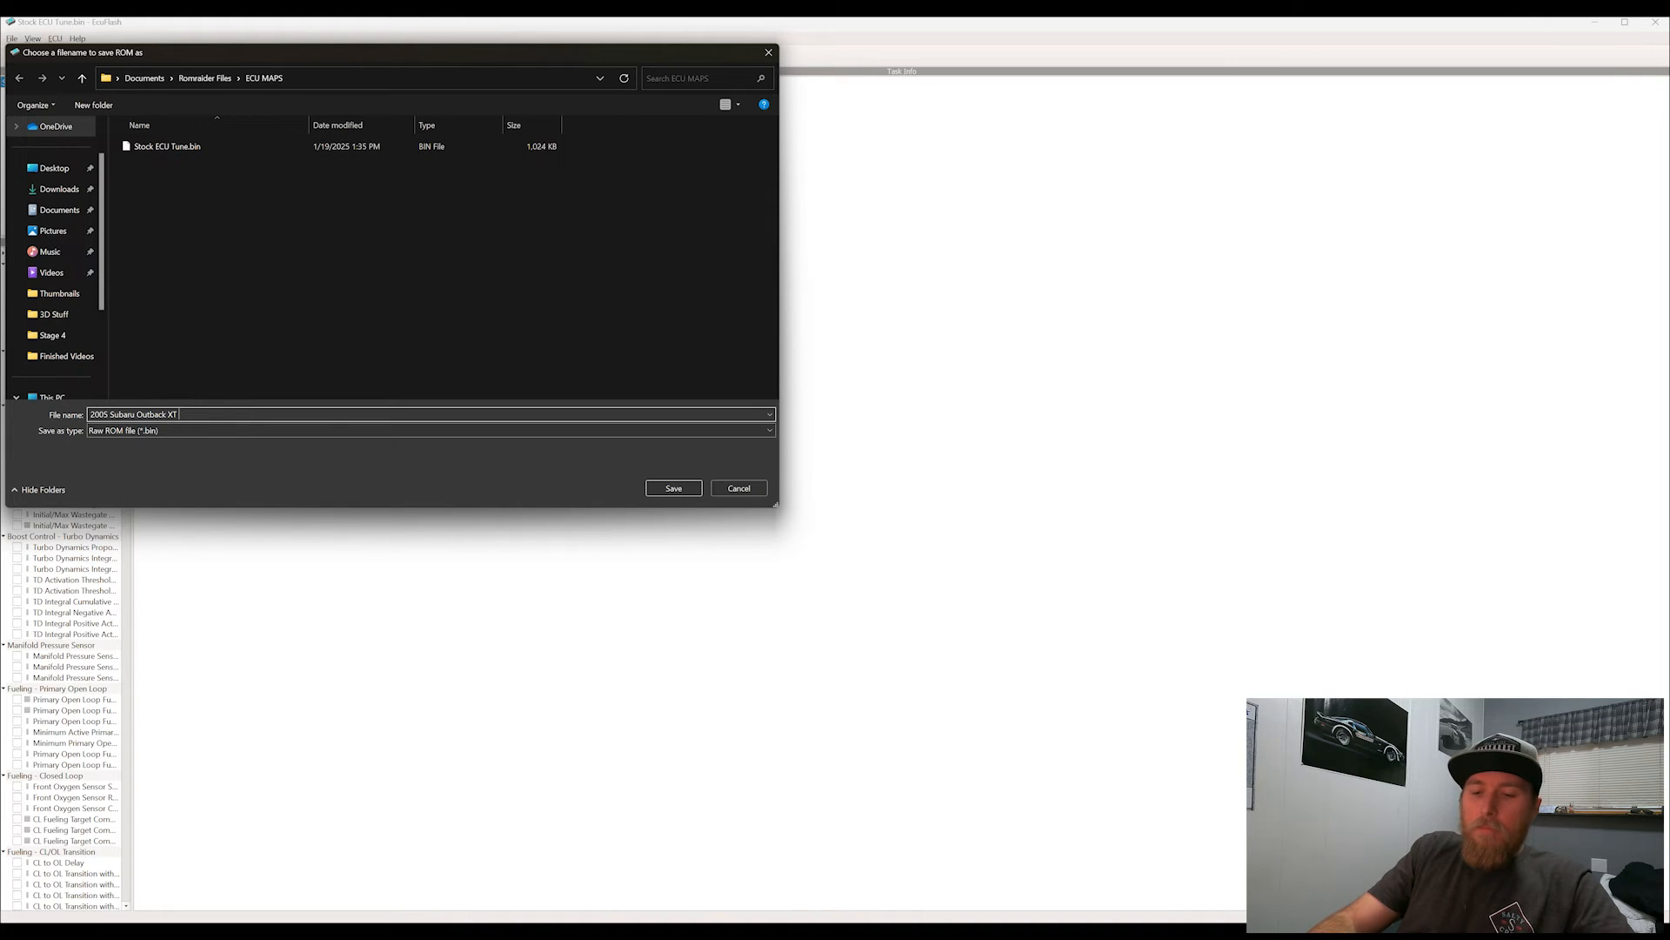
text( Mo)
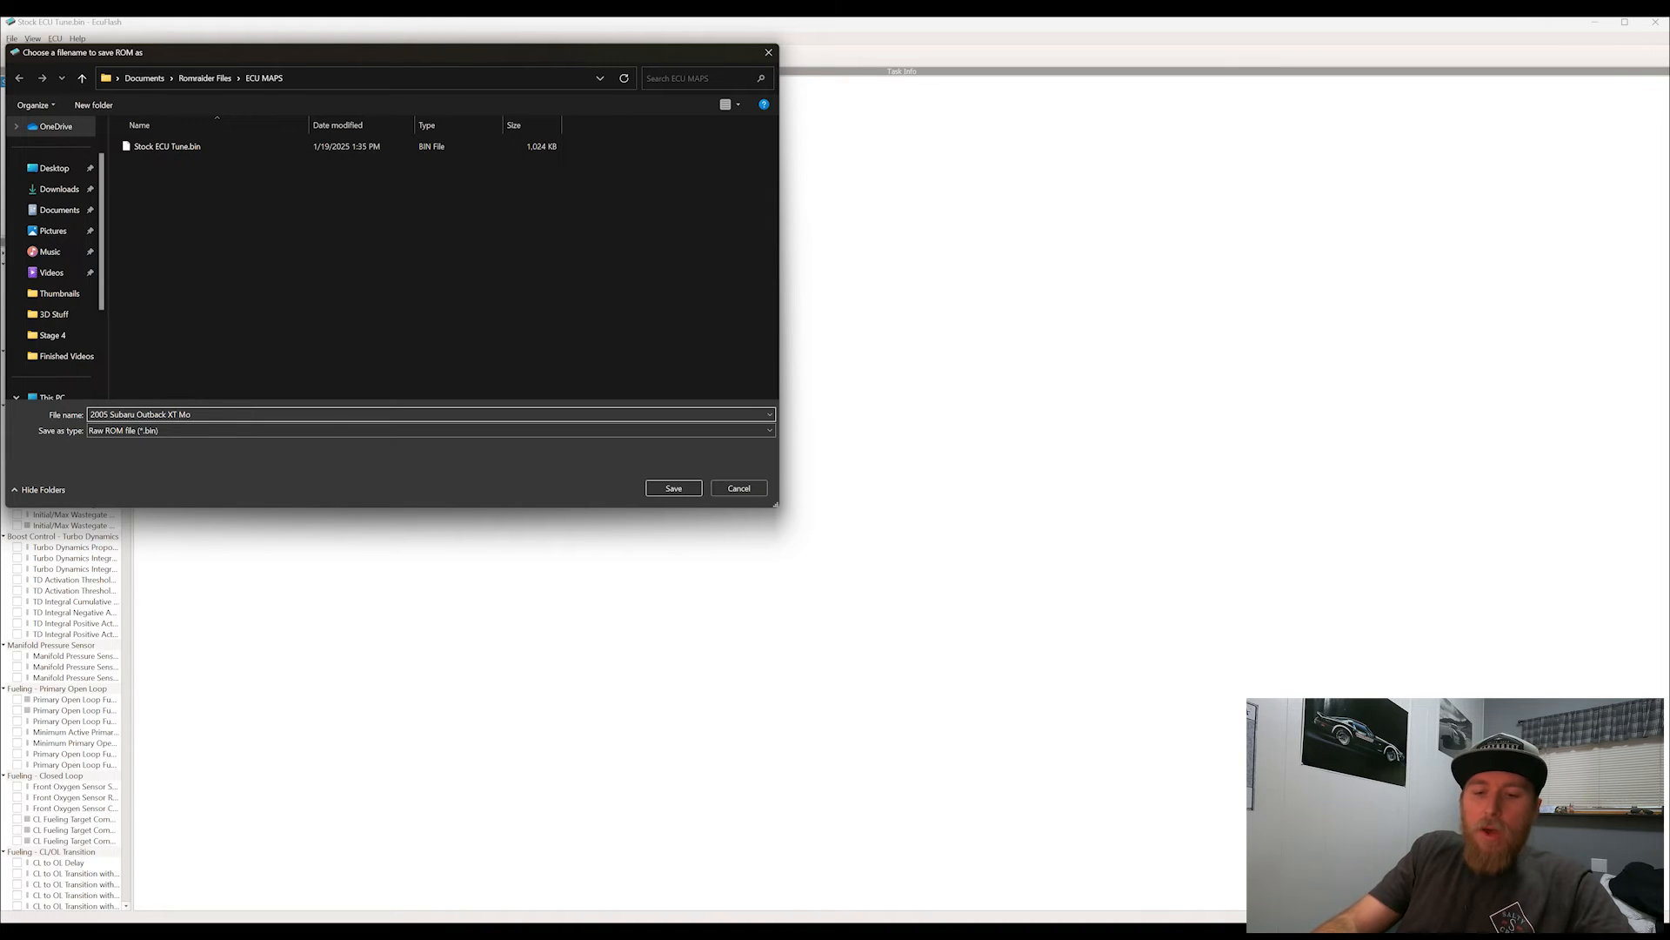
text(dified tune)
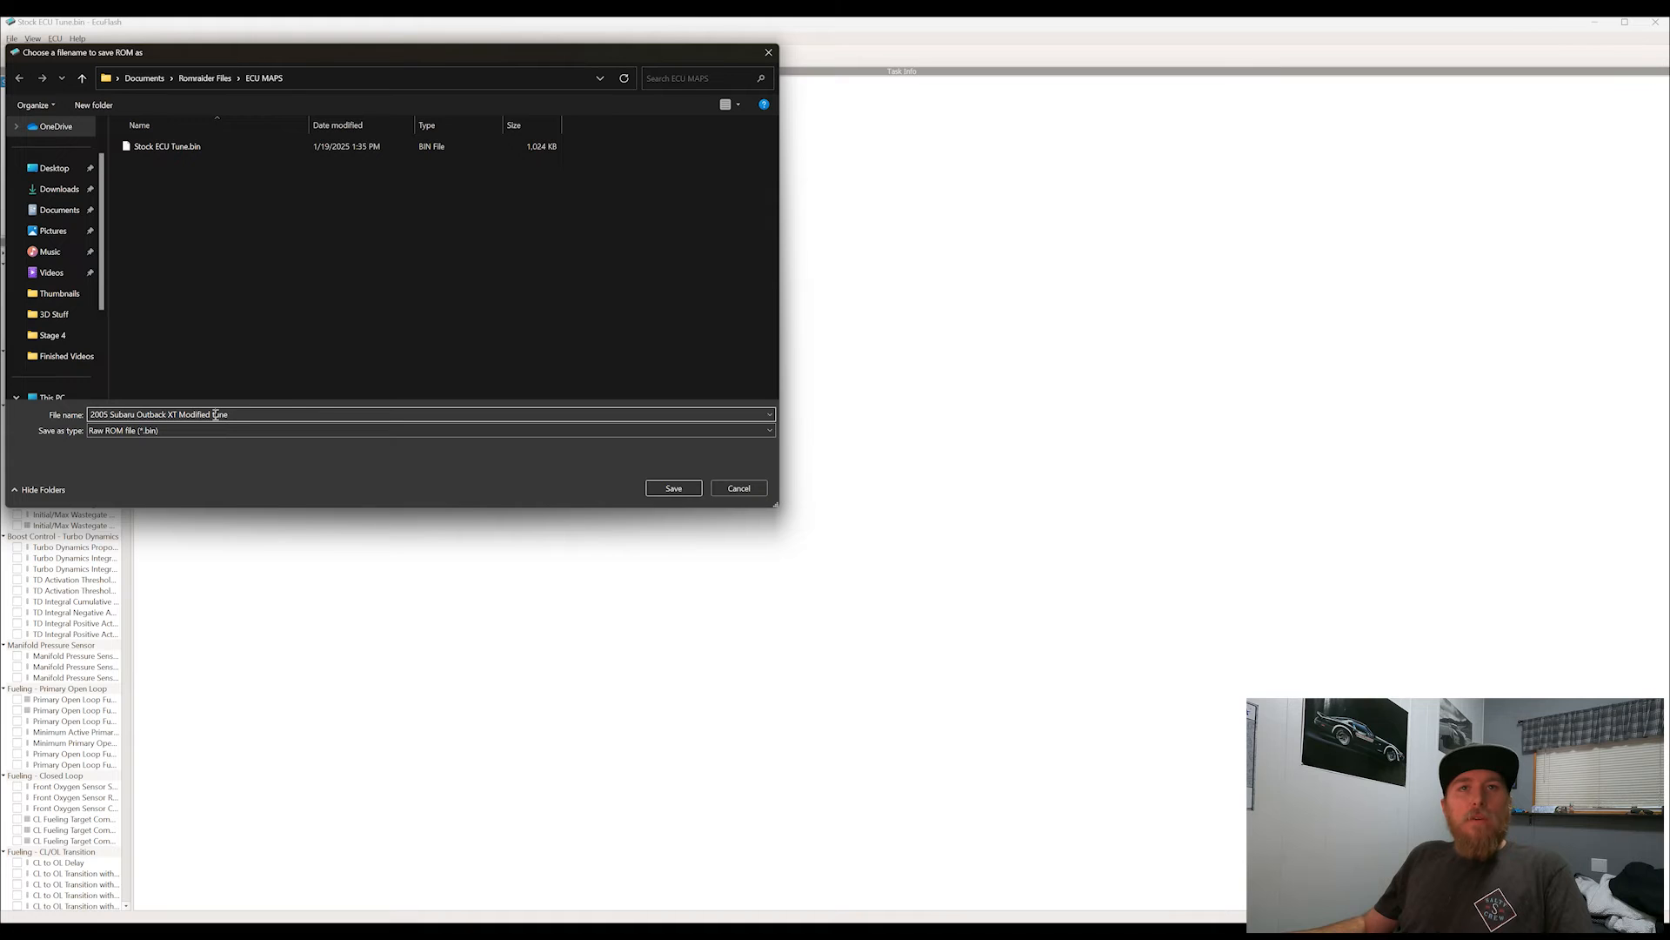
key(BackSpace)
text(T)
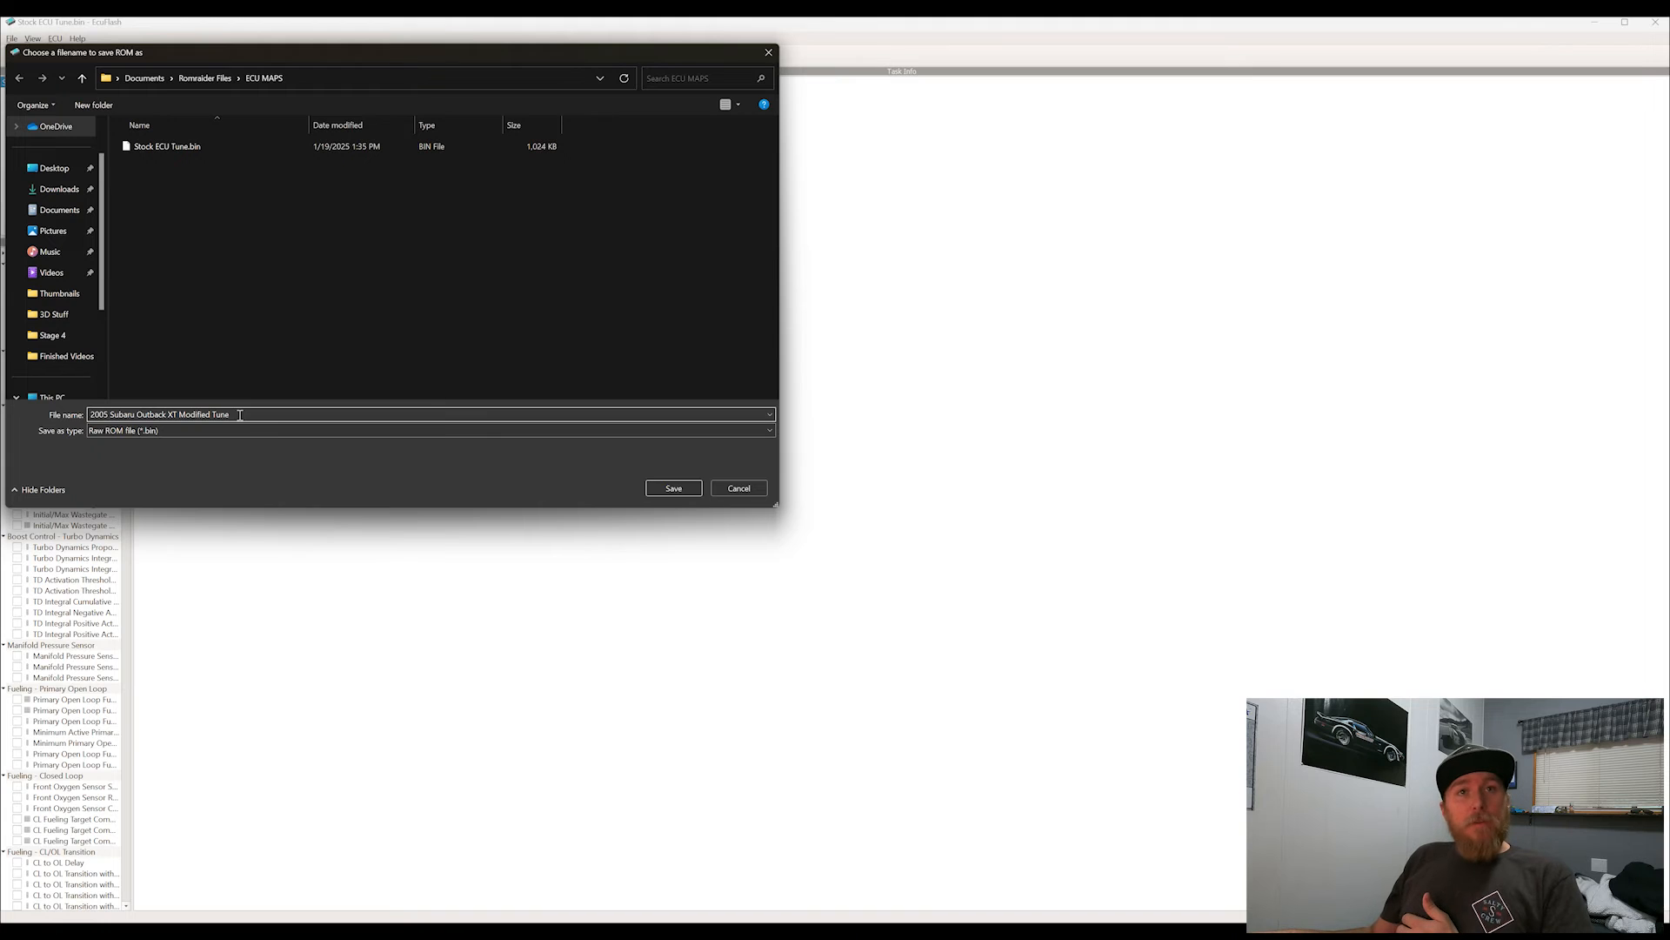
click(674, 489)
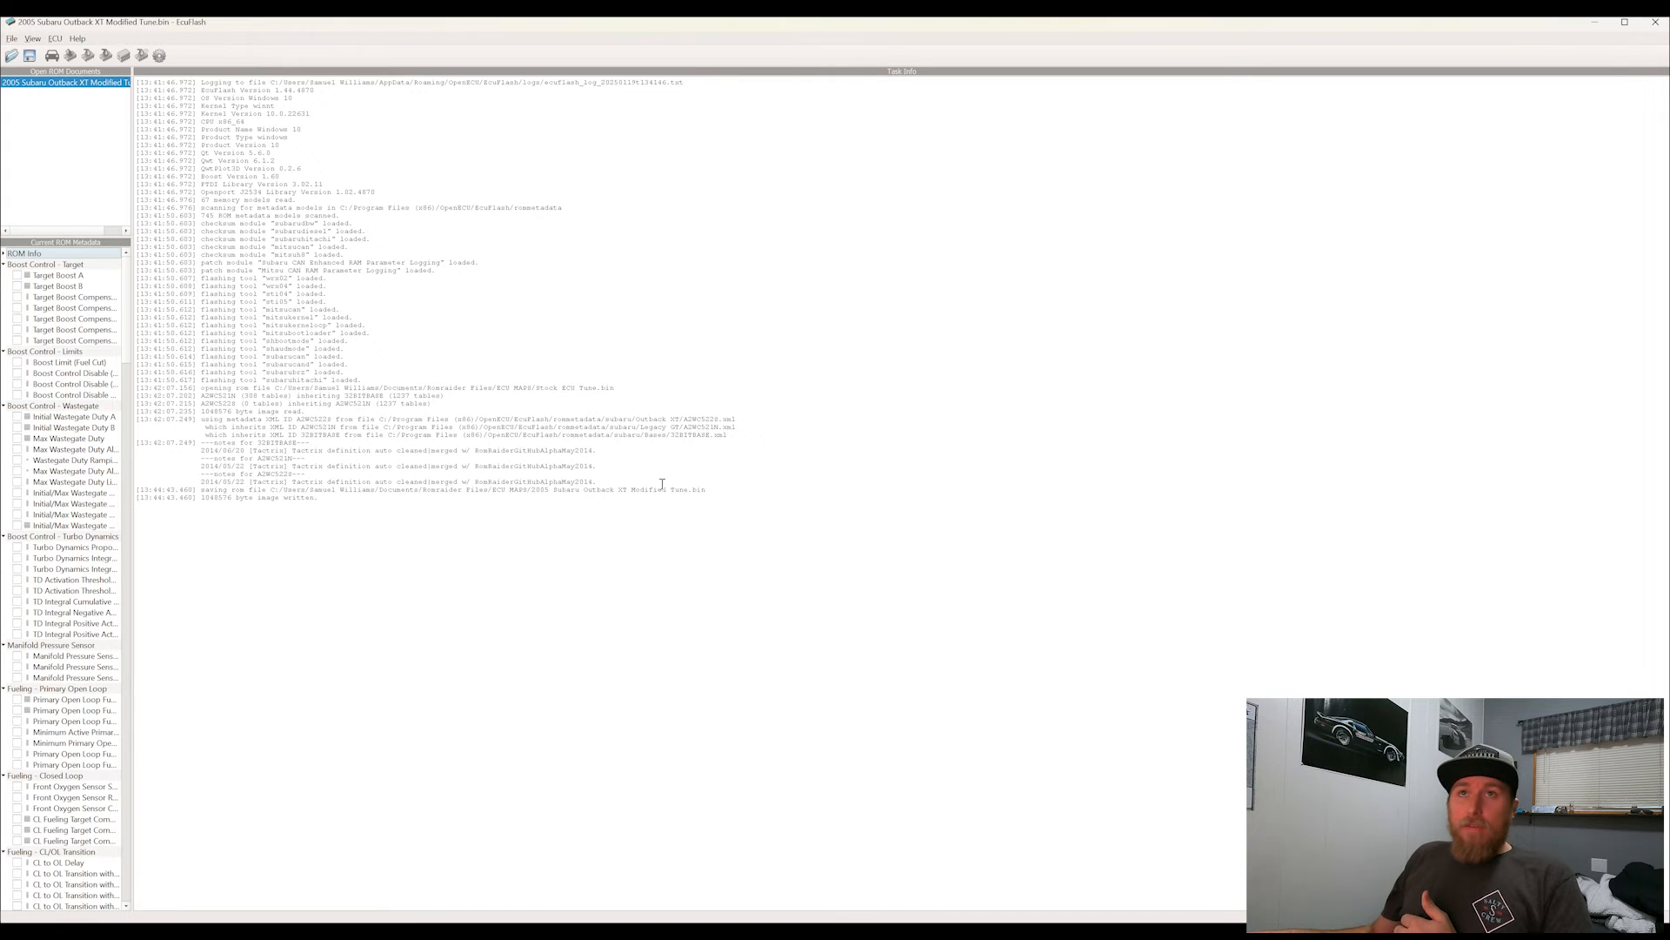
- Check the file types offered for saving a copy of the ROM, leaving without saving
click(12, 39)
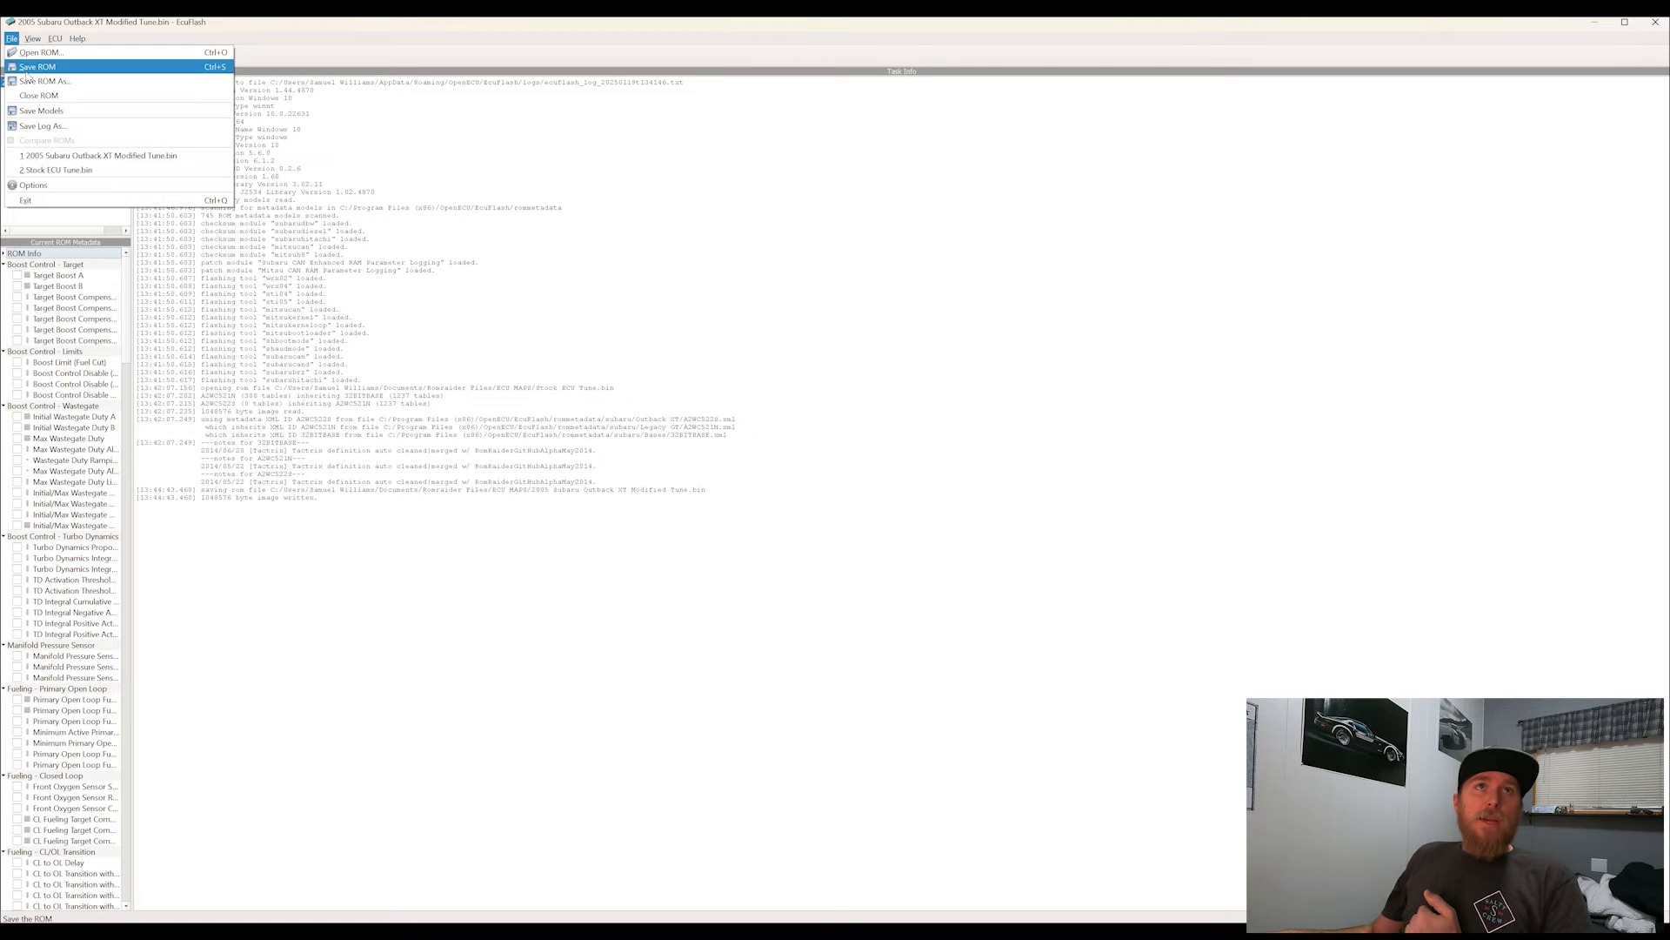
click(35, 81)
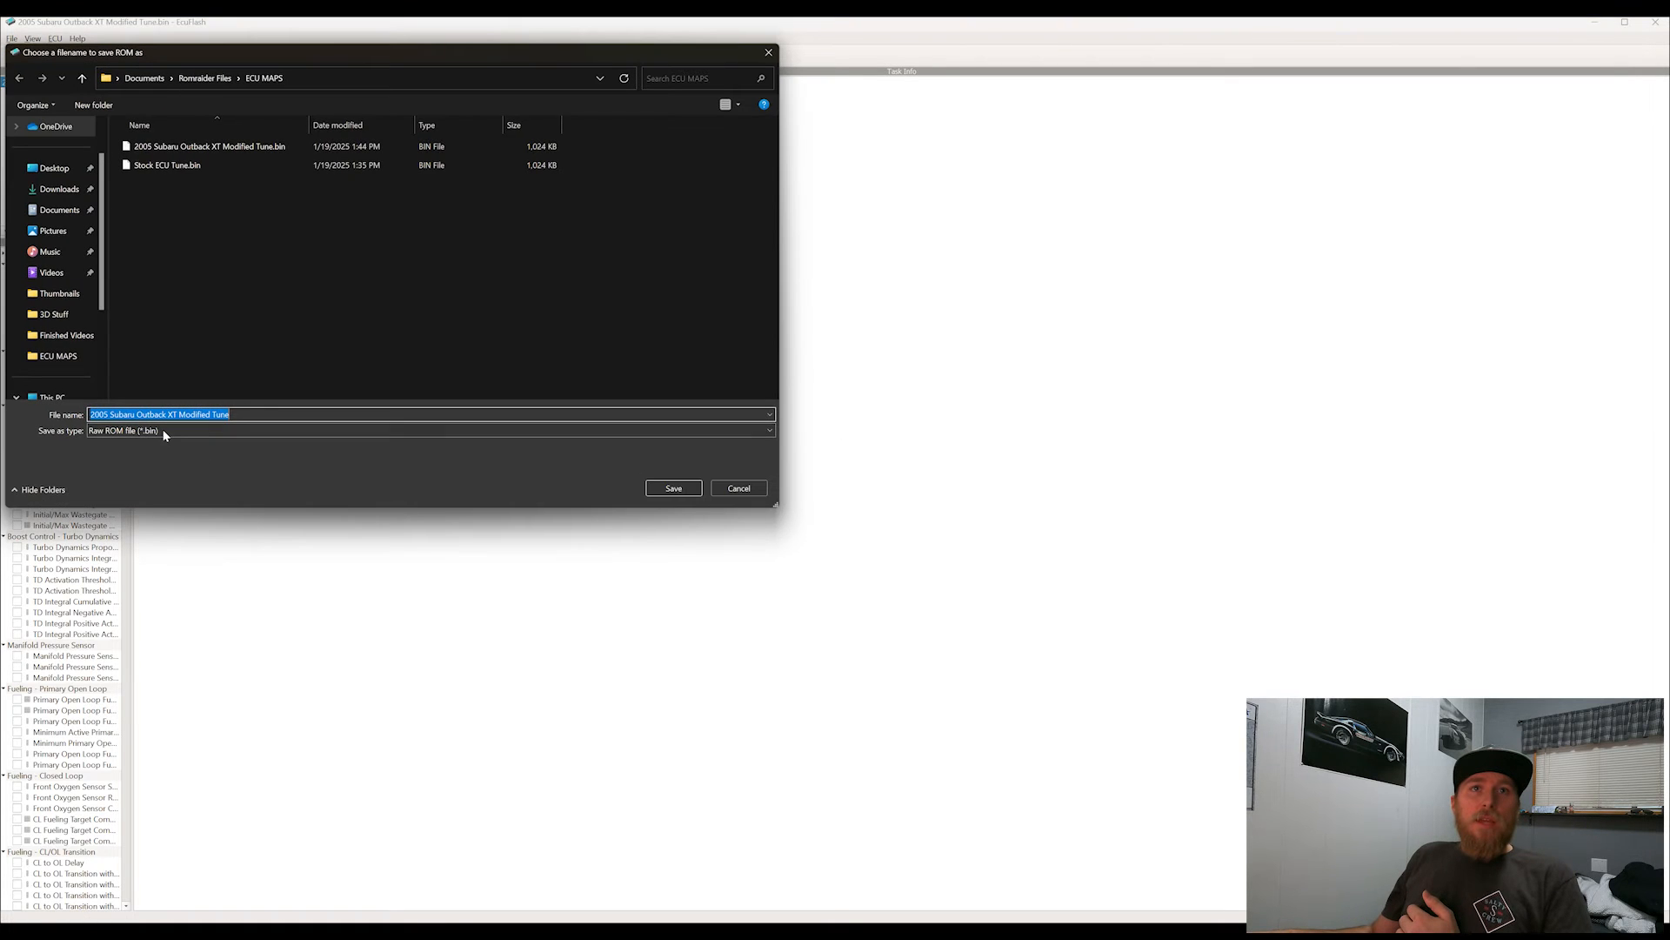
click(164, 433)
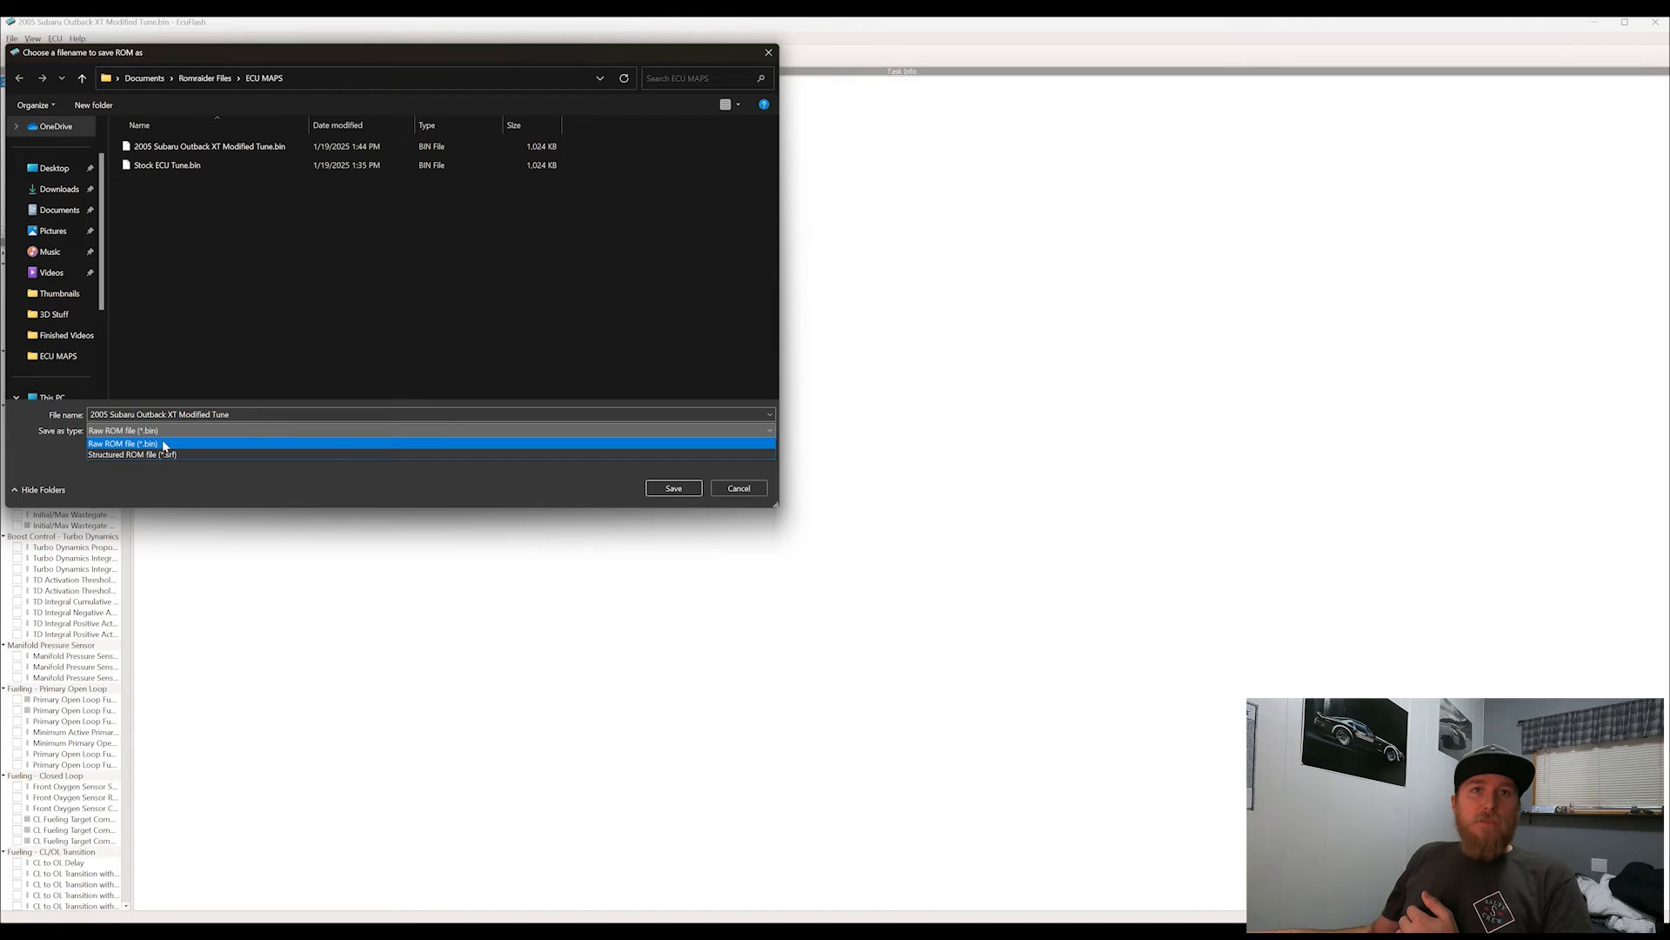
click(726, 492)
click(732, 490)
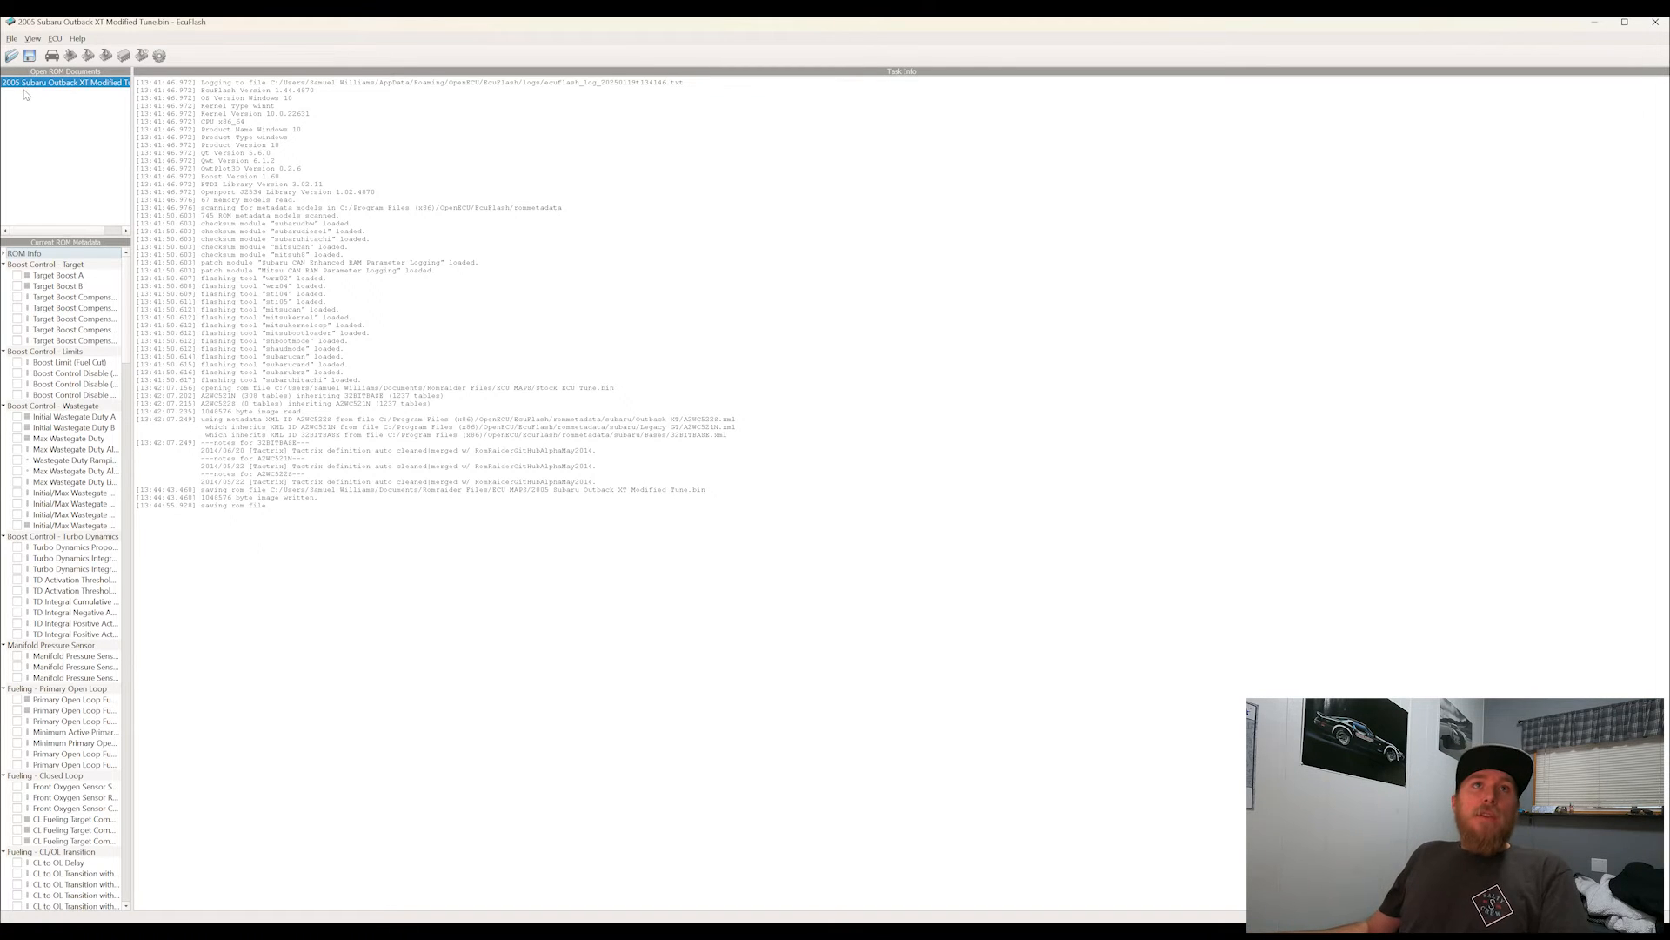
- Widen the ROM documents and metadata pane to fit the full modified tune file name
click(68, 86)
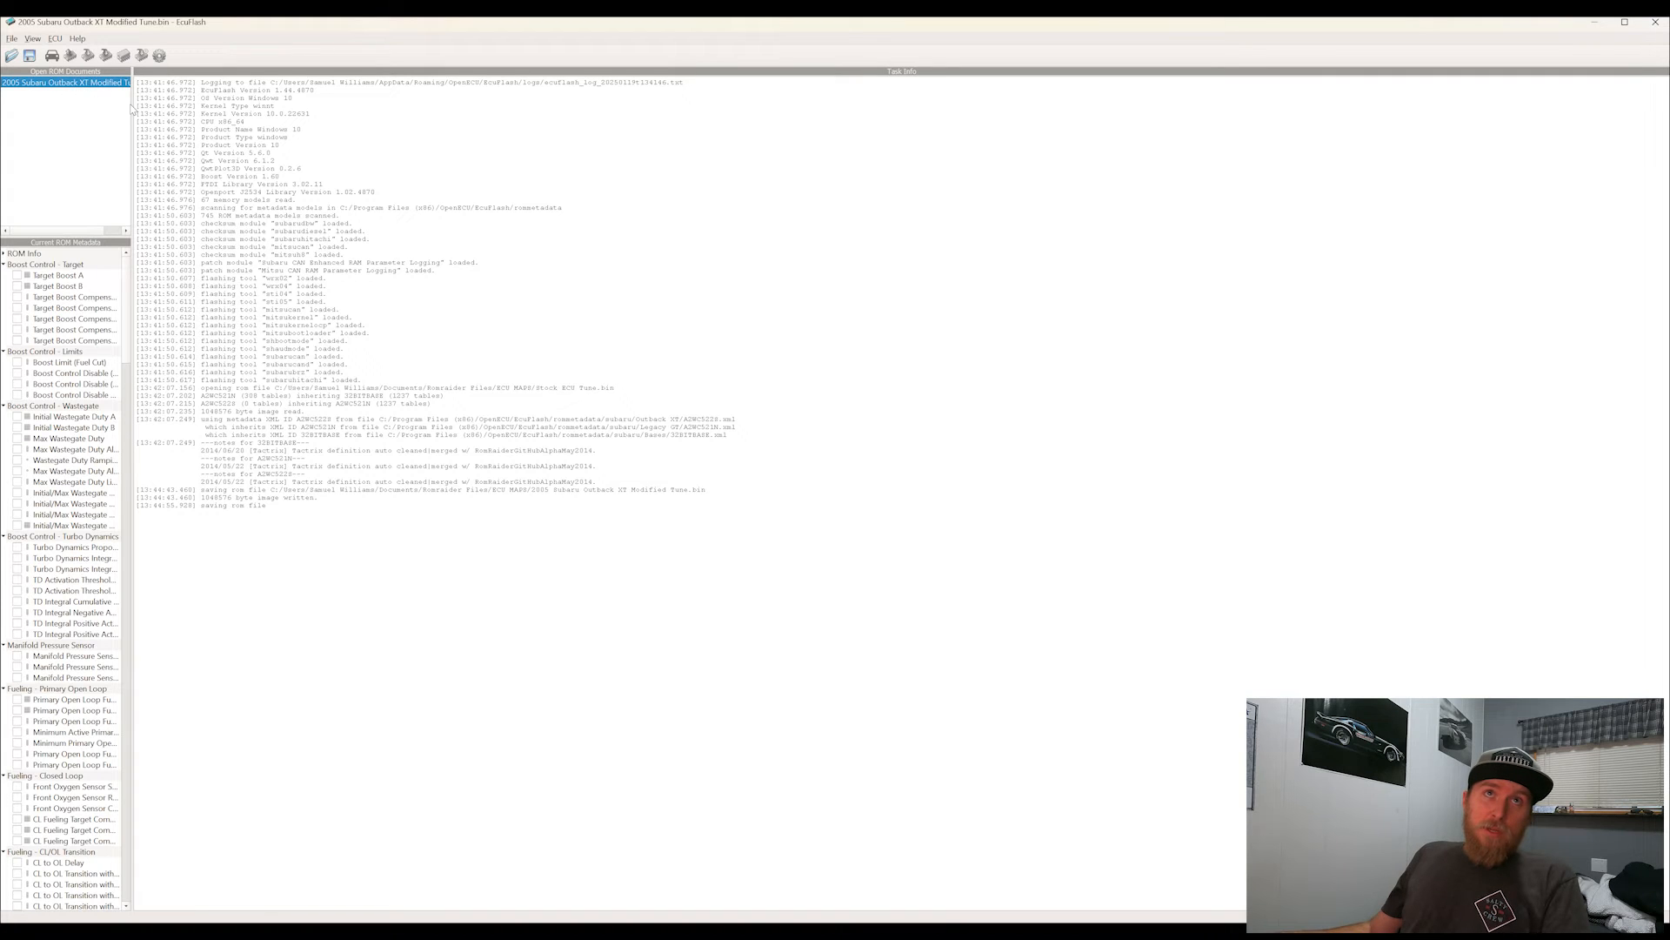
drag(131, 102, 179, 113)
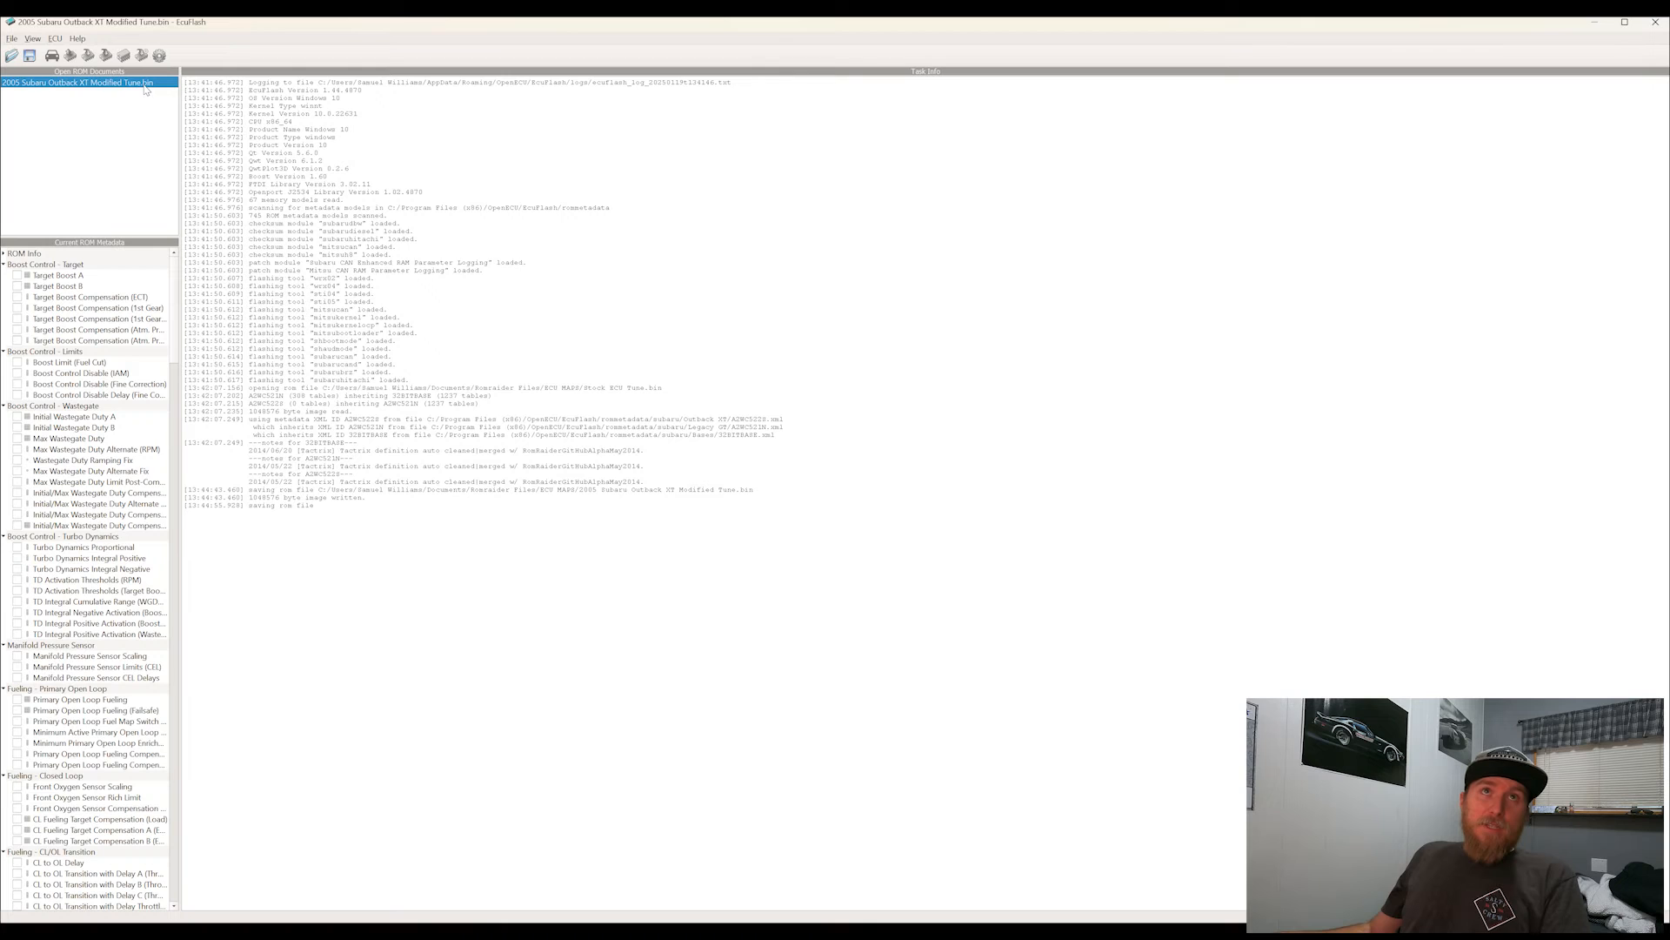
- Look at the ROM files available to open in the ECU MAPS folder, leaving without opening one
click(12, 39)
click(12, 39)
click(12, 39)
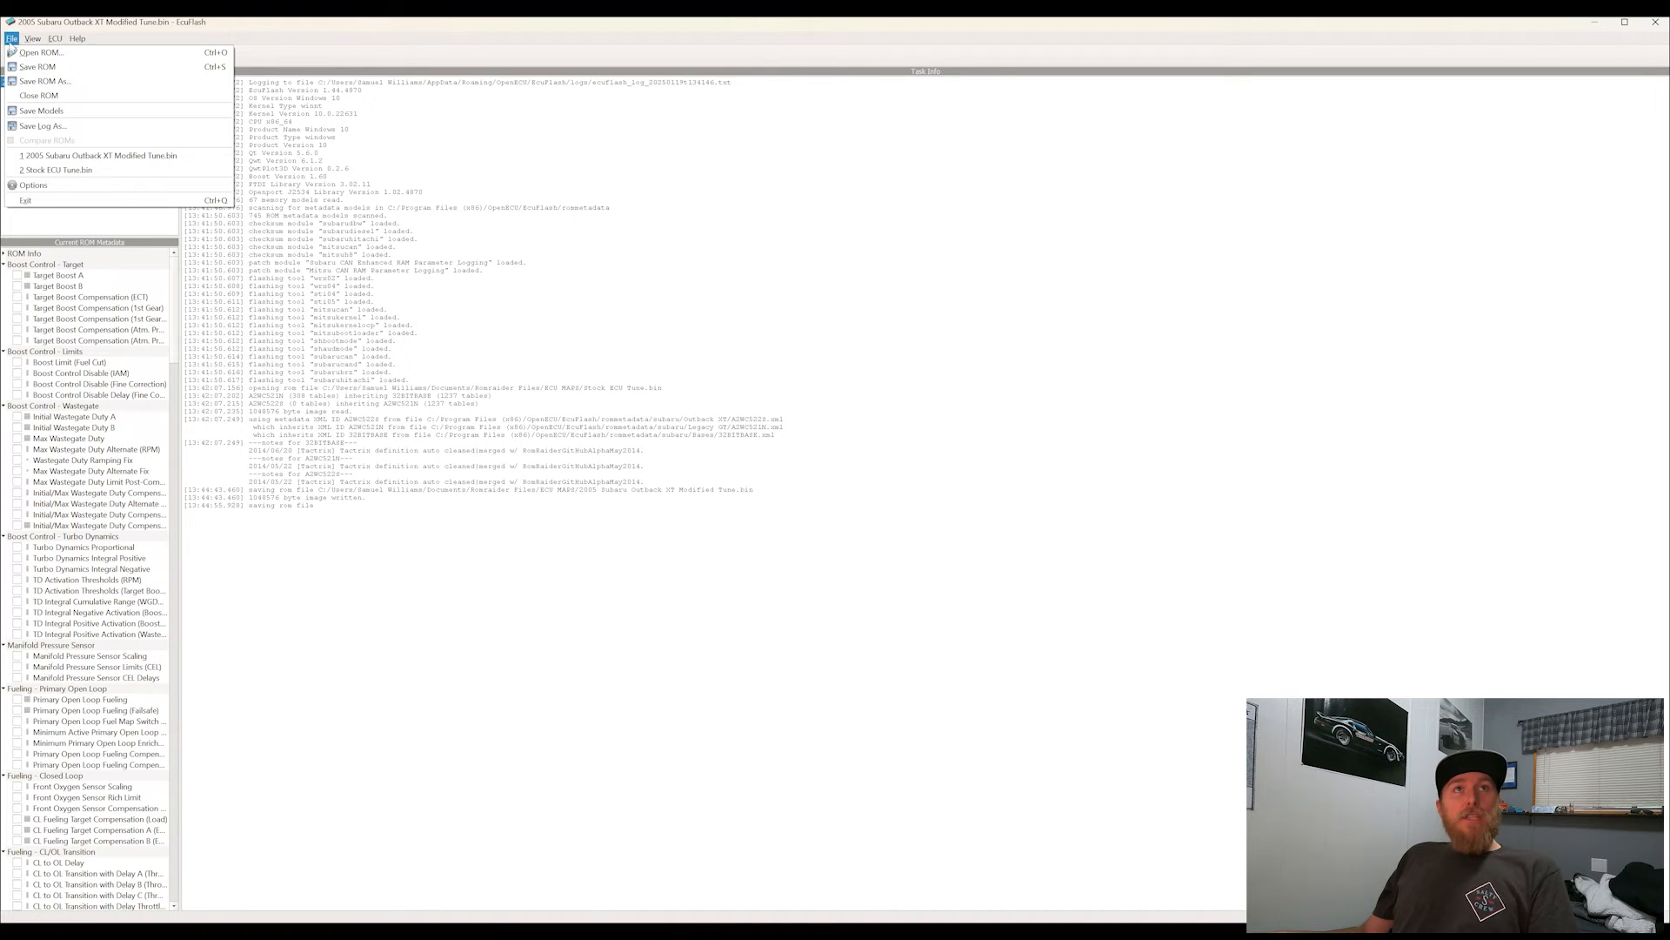
click(35, 53)
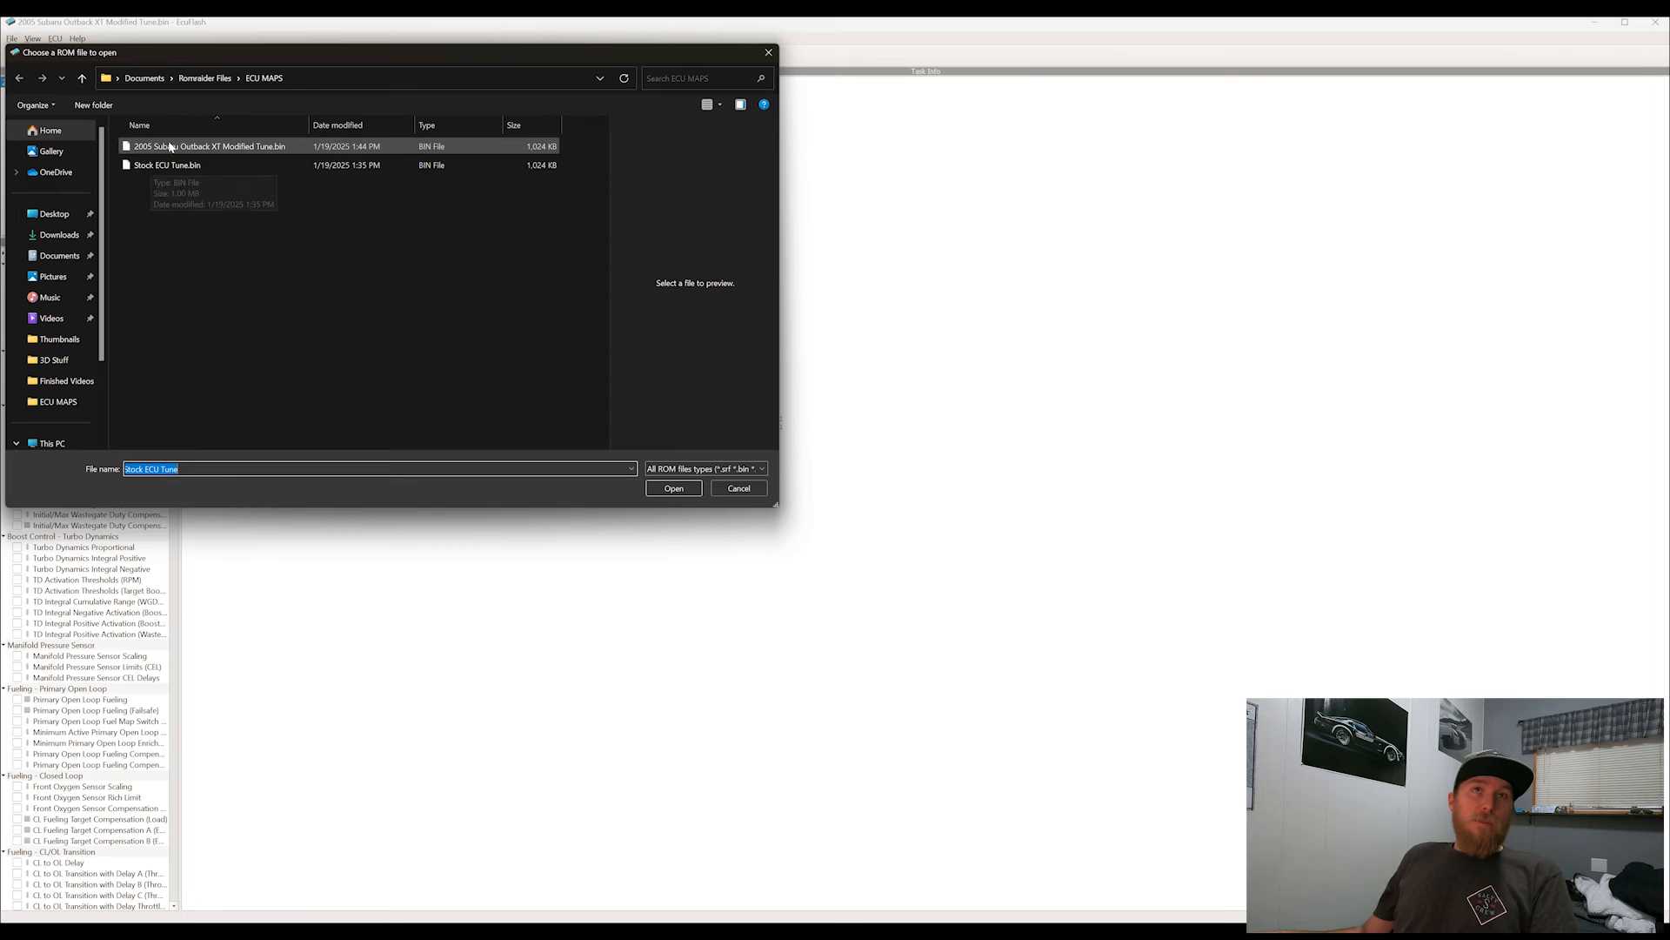
click(768, 57)
click(732, 489)
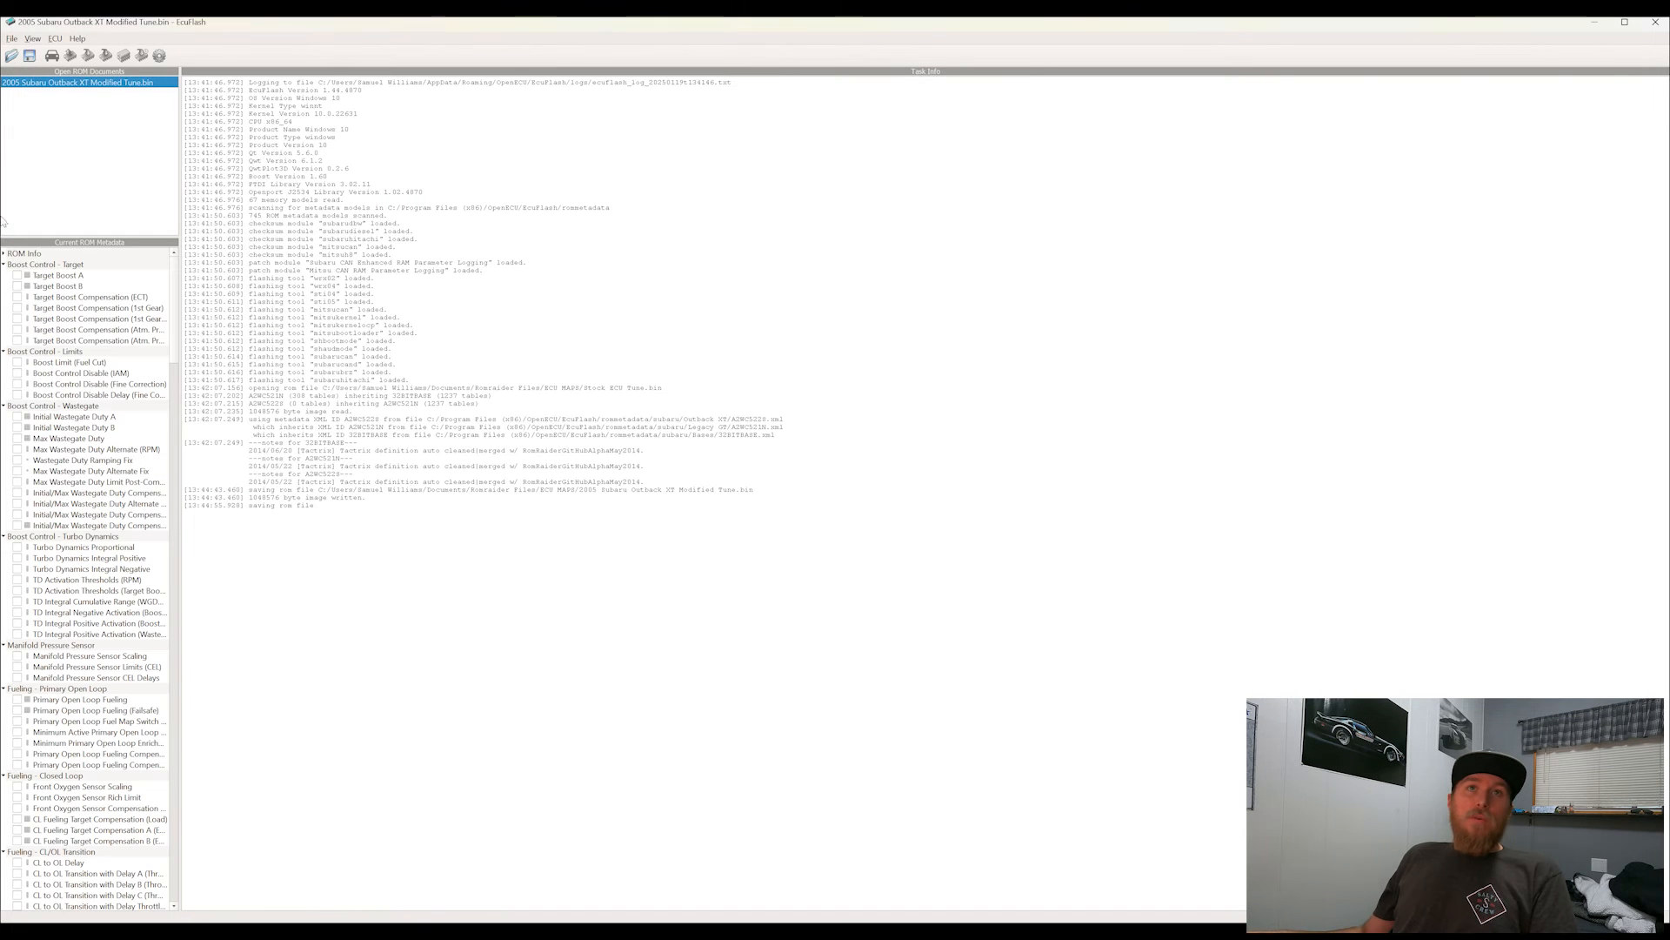
click(11, 38)
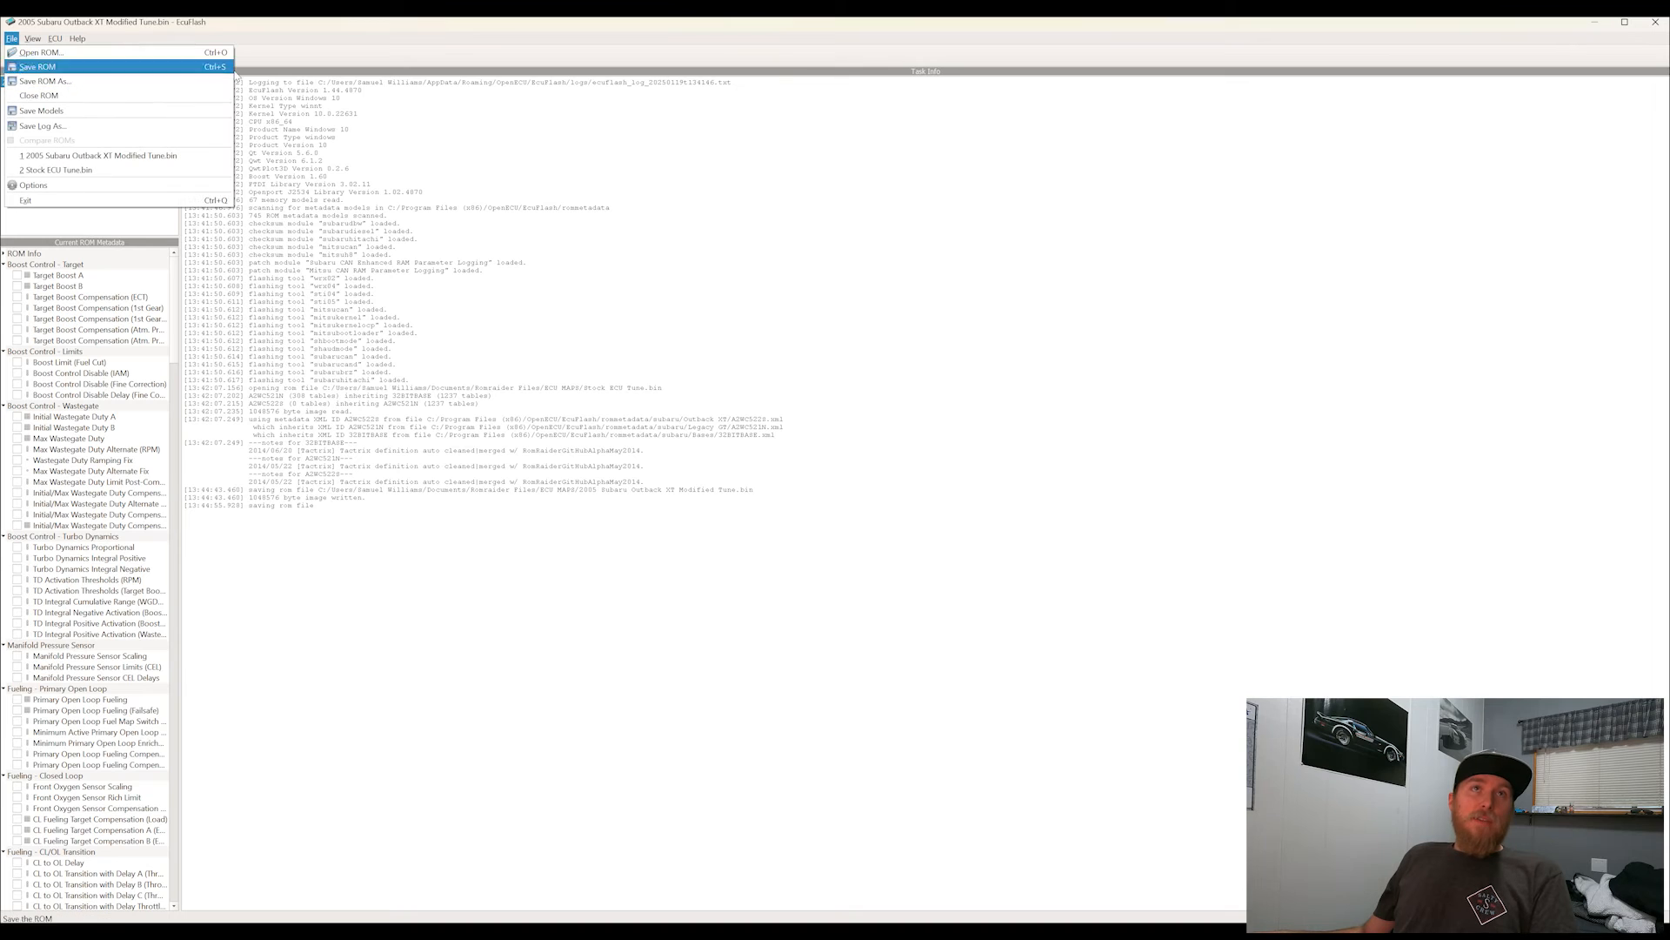
click(410, 209)
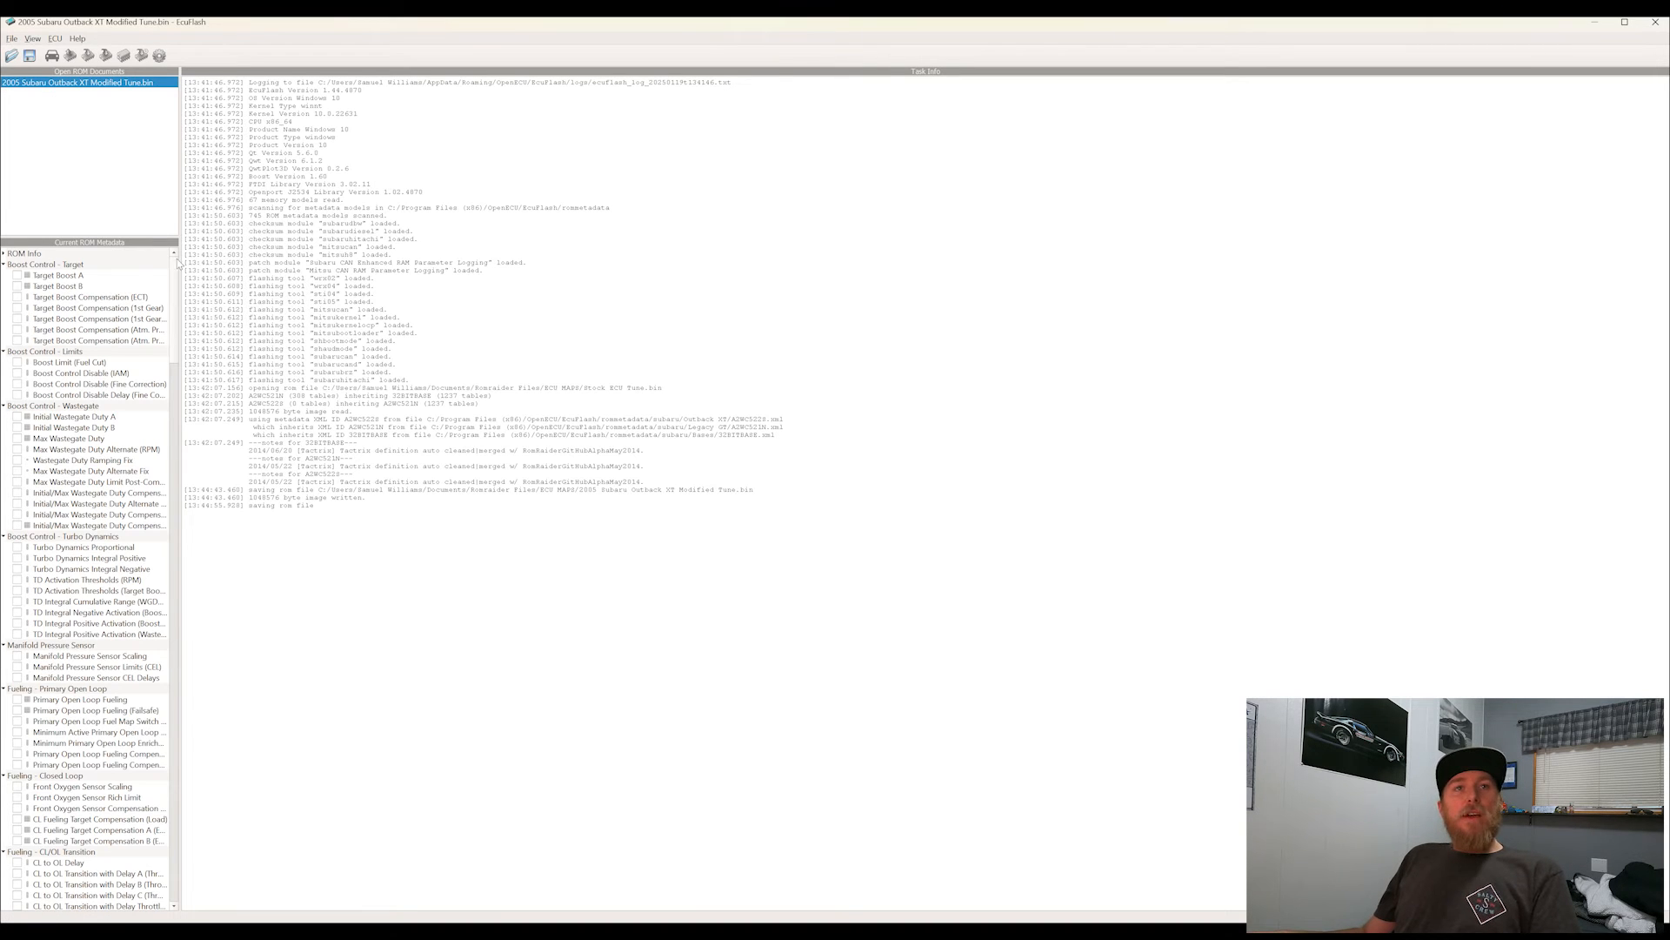